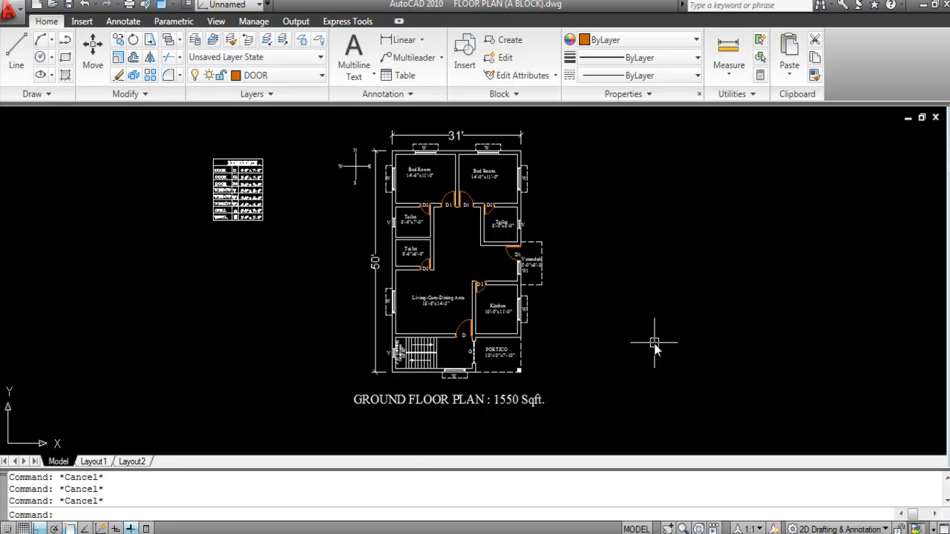
Step: Offset the living area's bottom wall line 1' upward
{"action": "scroll", "coordinate": [357, 164], "scroll_direction": "up", "scroll_amount": 2}
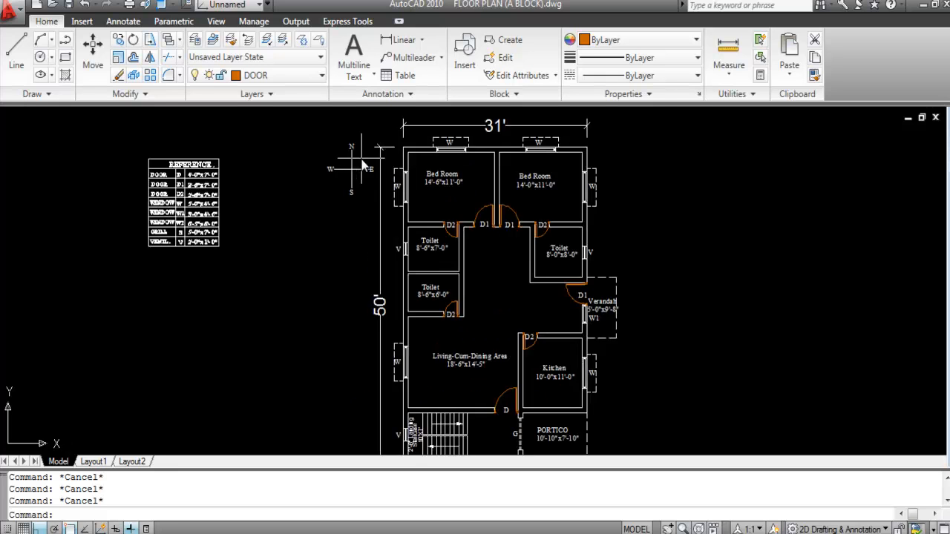
{"action": "scroll", "coordinate": [311, 164], "scroll_direction": "down", "scroll_amount": 2}
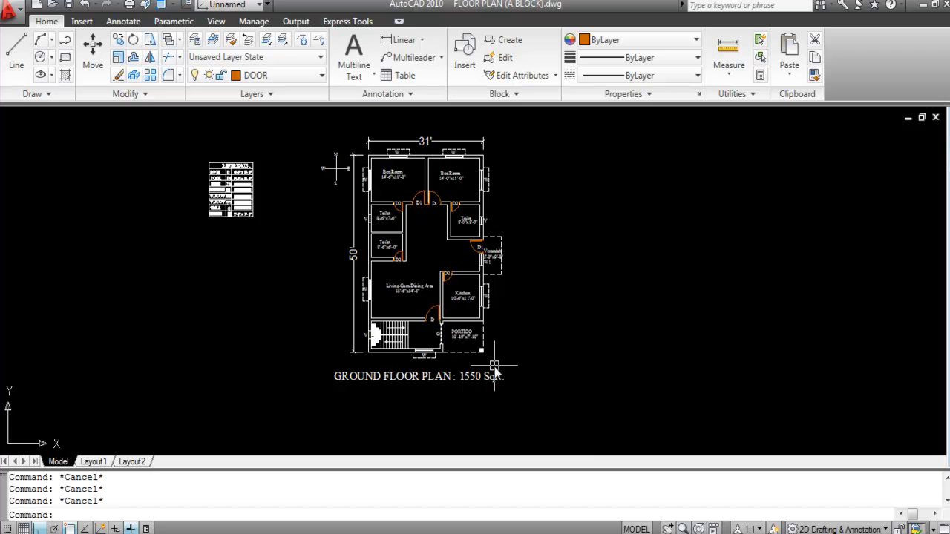
{"action": "scroll", "coordinate": [428, 158], "scroll_direction": "up", "scroll_amount": 3}
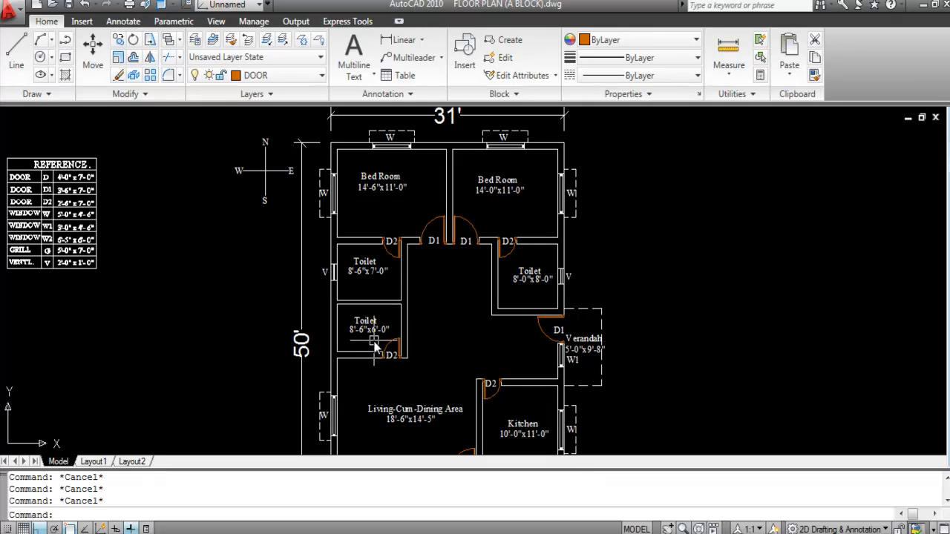
{"action": "scroll", "coordinate": [390, 356], "scroll_direction": "down", "scroll_amount": 3}
{"action": "scroll", "coordinate": [399, 374], "scroll_direction": "up", "scroll_amount": 2}
{"action": "scroll", "coordinate": [398, 375], "scroll_direction": "up", "scroll_amount": 2}
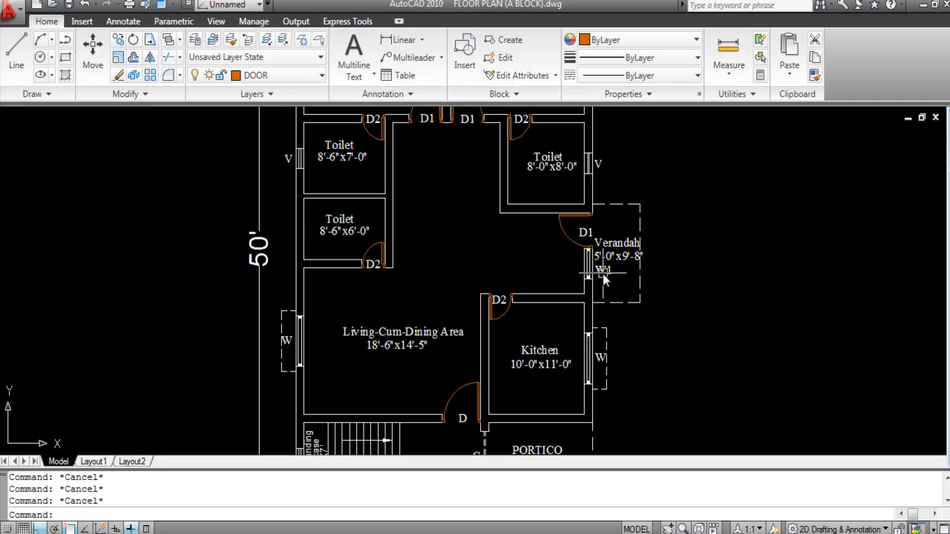
{"action": "scroll", "coordinate": [569, 230], "scroll_direction": "down", "scroll_amount": 5}
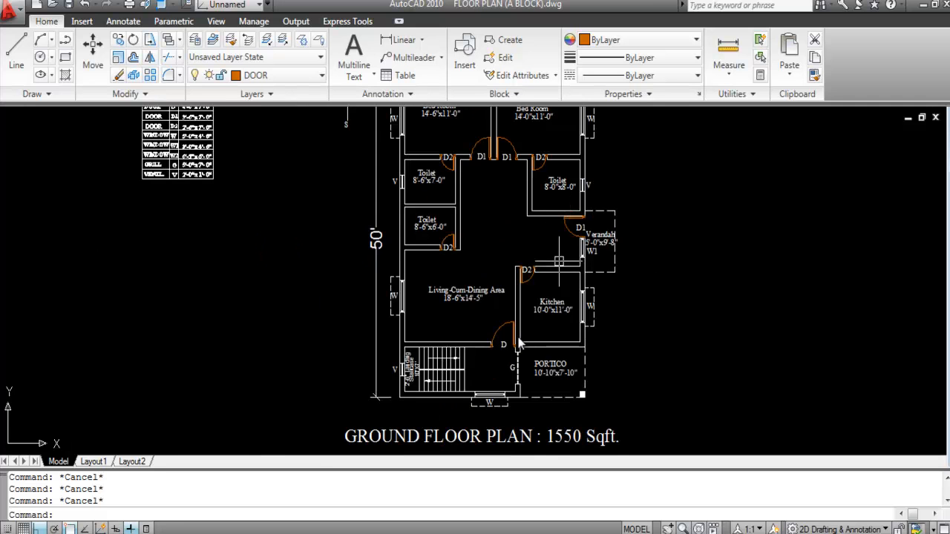
{"action": "scroll", "coordinate": [486, 382], "scroll_direction": "up", "scroll_amount": 5}
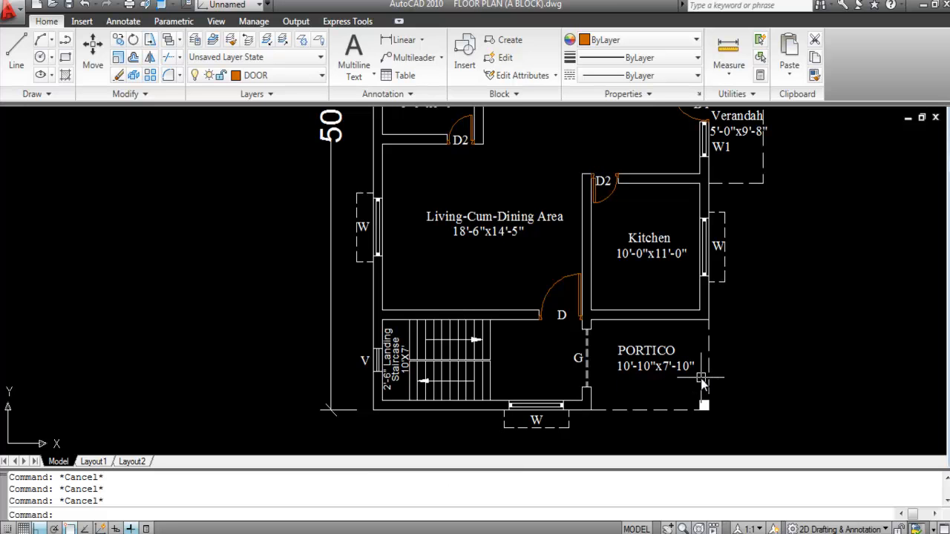
{"action": "scroll", "coordinate": [443, 362], "scroll_direction": "down", "scroll_amount": 4}
{"action": "scroll", "coordinate": [443, 361], "scroll_direction": "down", "scroll_amount": 2}
{"action": "scroll", "coordinate": [475, 223], "scroll_direction": "up", "scroll_amount": 5}
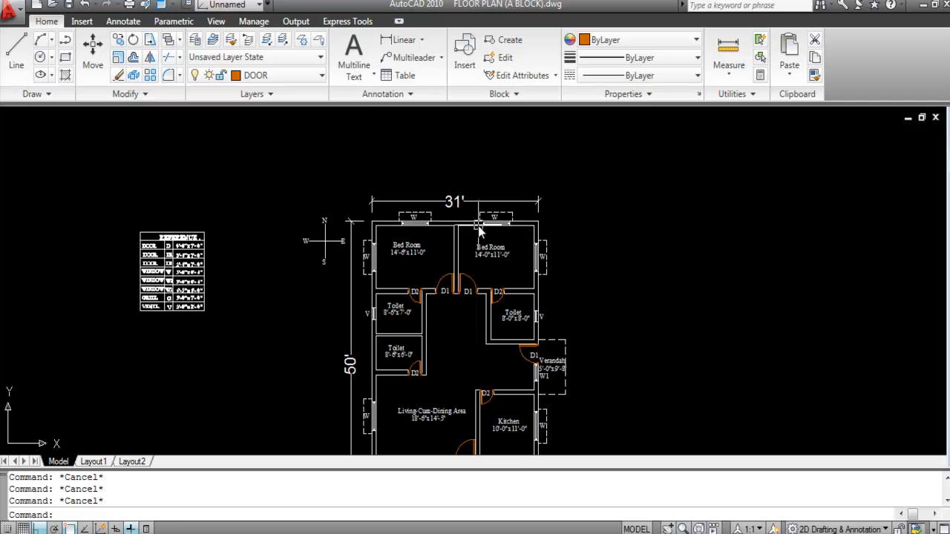
{"action": "scroll", "coordinate": [371, 223], "scroll_direction": "down", "scroll_amount": 2}
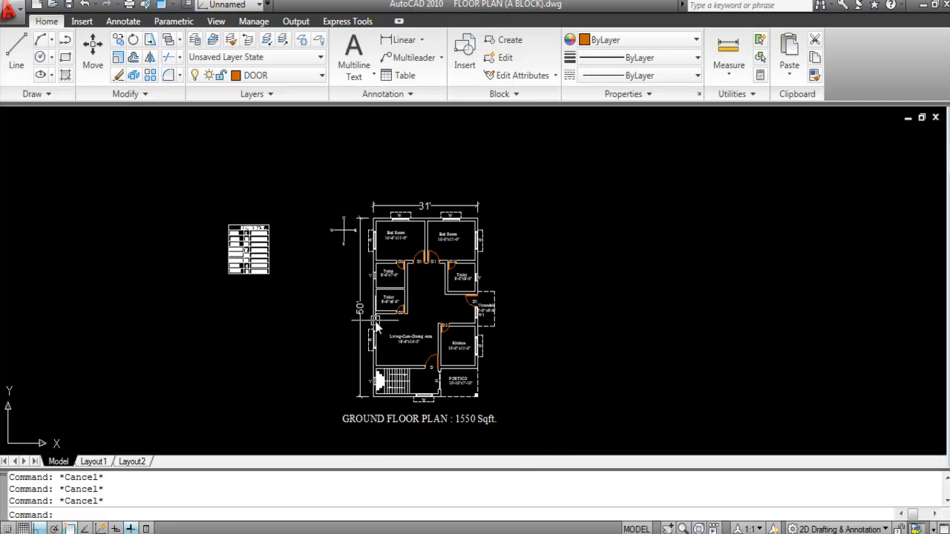
{"action": "scroll", "coordinate": [482, 438], "scroll_direction": "up", "scroll_amount": 2}
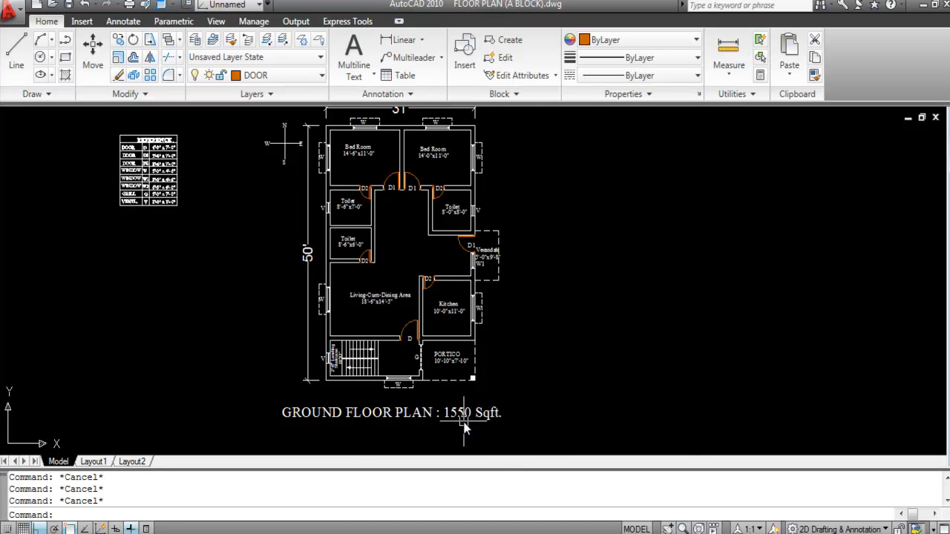
{"action": "scroll", "coordinate": [430, 437], "scroll_direction": "down", "scroll_amount": 3}
{"action": "scroll", "coordinate": [409, 429], "scroll_direction": "up", "scroll_amount": 2}
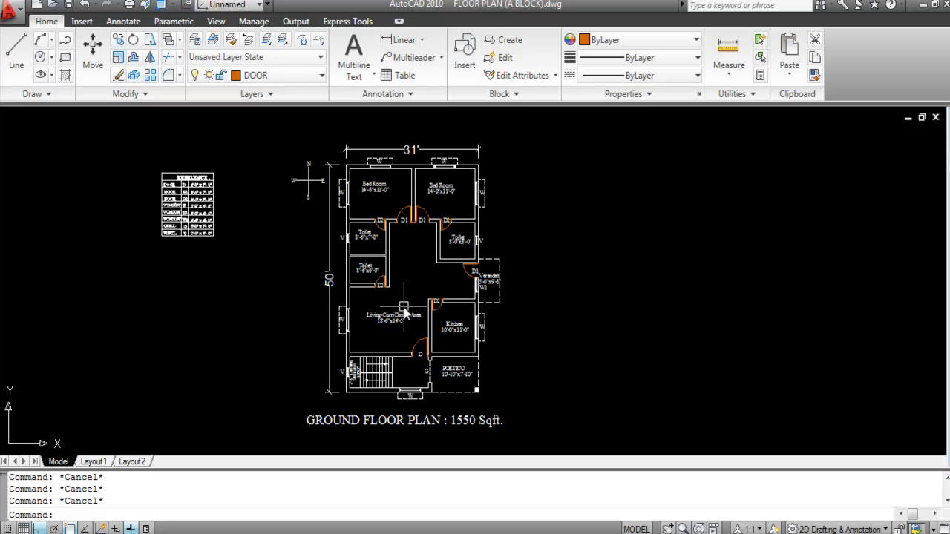
{"action": "scroll", "coordinate": [343, 330], "scroll_direction": "up", "scroll_amount": 2}
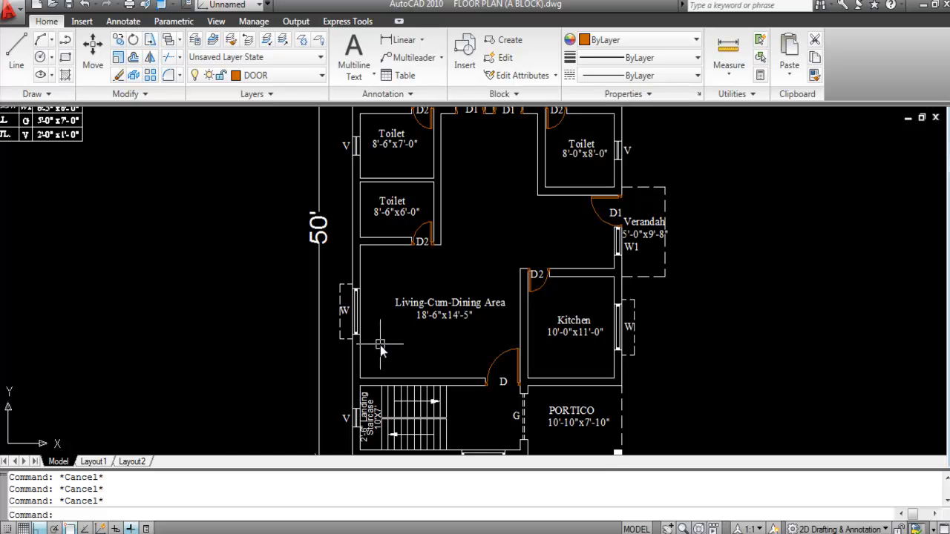
{"action": "type", "text": "o"}
{"action": "key", "text": "Return"}
{"action": "key", "text": "Caps_Lock"}
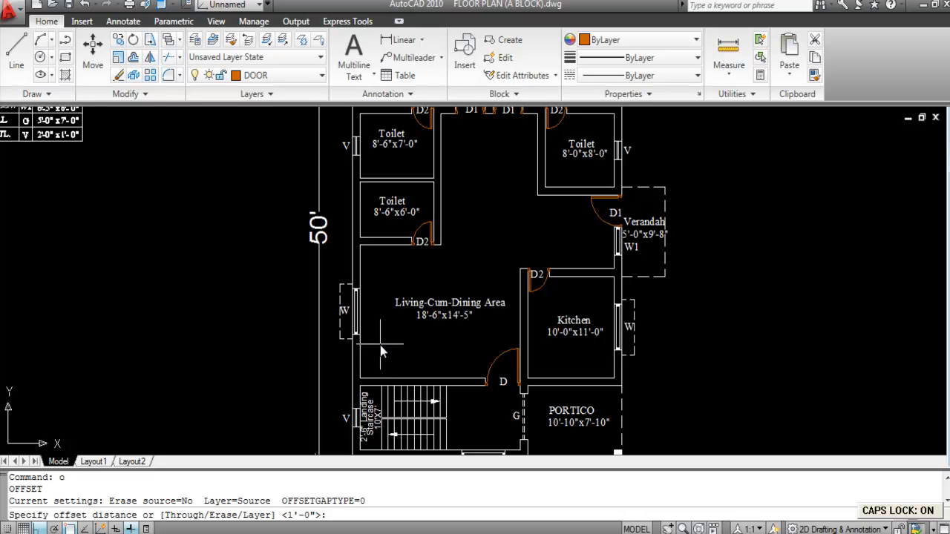
{"action": "type", "text": "1'"}
{"action": "key", "text": "Return"}
{"action": "left_click", "coordinate": [392, 378]}
{"action": "left_click", "coordinate": [392, 320]}
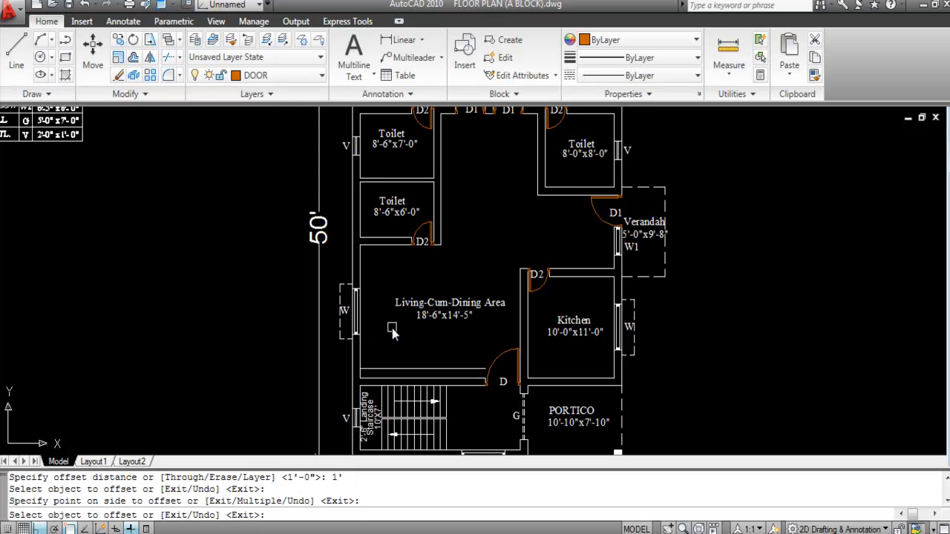
{"action": "key", "text": "Escape"}
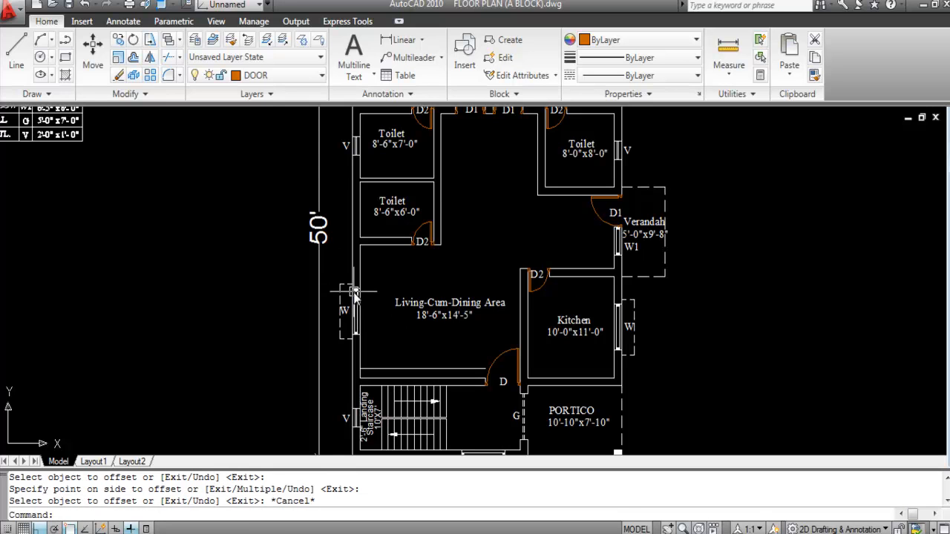
Step: Move the living area's left window W lower down the left wall
{"action": "type", "text": "m"}
{"action": "key", "text": "Return"}
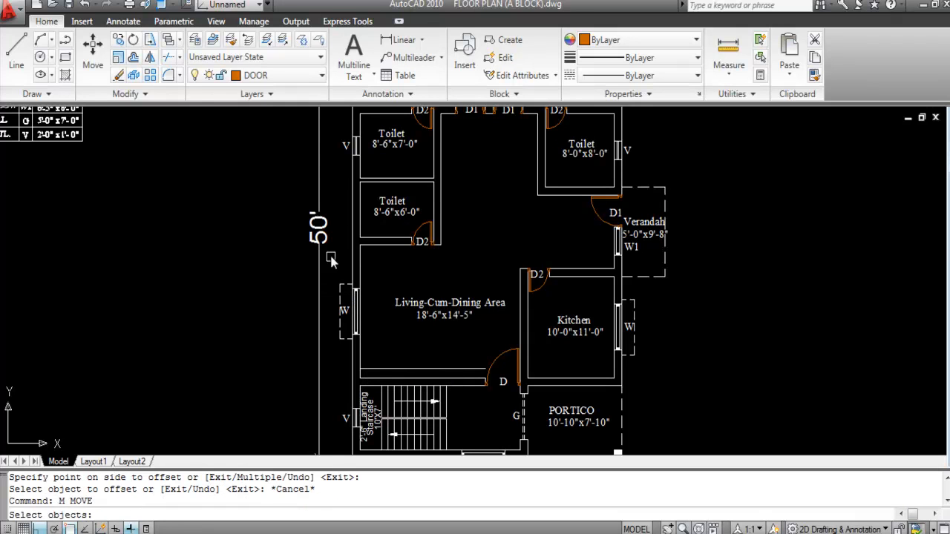
{"action": "left_click", "coordinate": [328, 277]}
{"action": "left_click", "coordinate": [382, 354]}
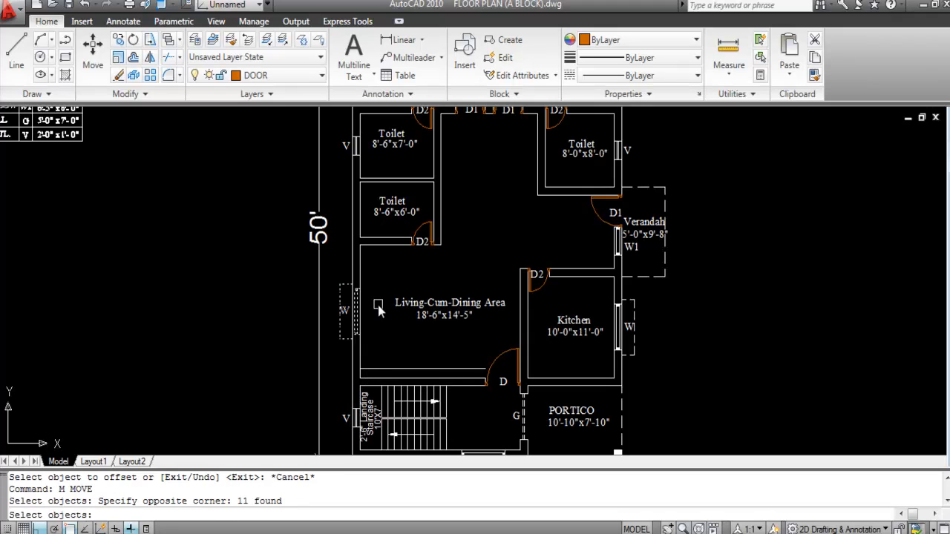
{"action": "key", "text": "Return"}
{"action": "scroll", "coordinate": [359, 335], "scroll_direction": "up", "scroll_amount": 3}
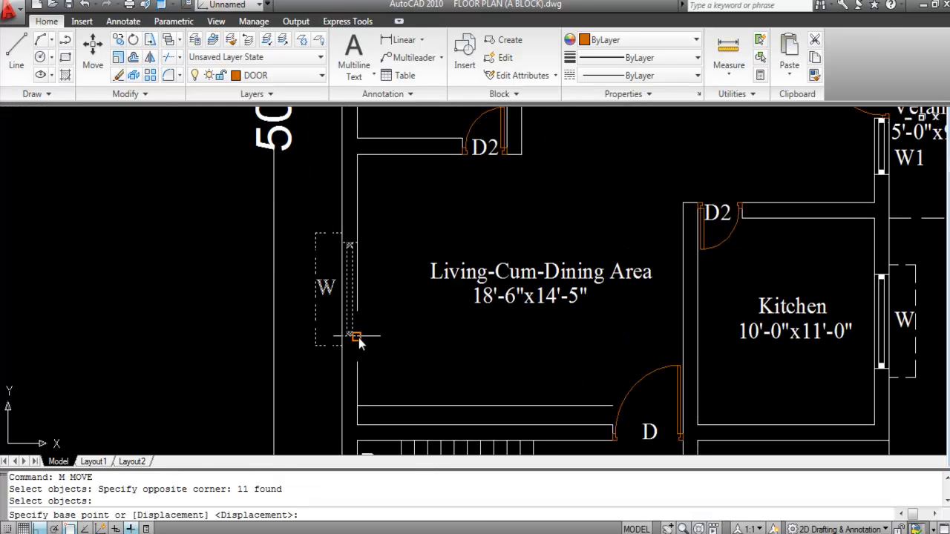
{"action": "left_click", "coordinate": [356, 337]}
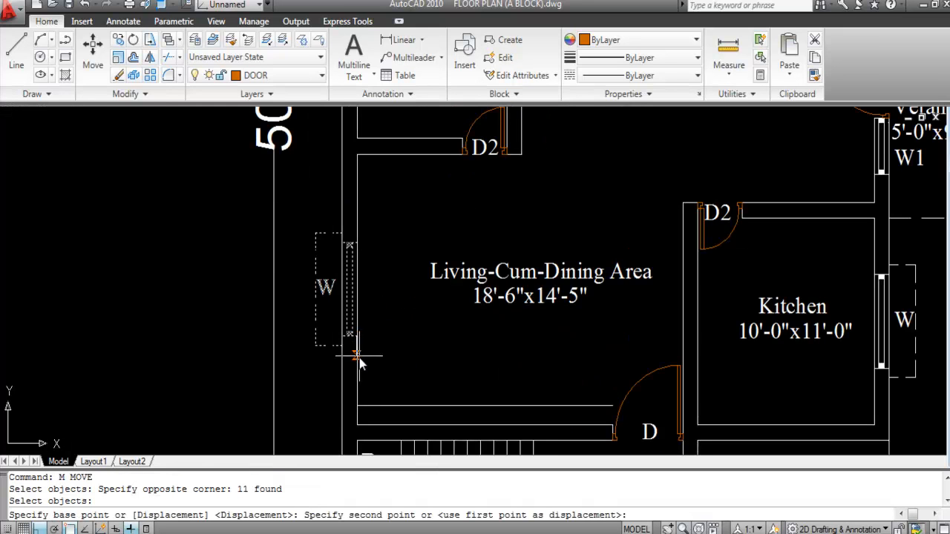
{"action": "left_click", "coordinate": [357, 407]}
Step: Erase the leftover wall line near the living area
{"action": "scroll", "coordinate": [215, 298], "scroll_direction": "down", "scroll_amount": 2}
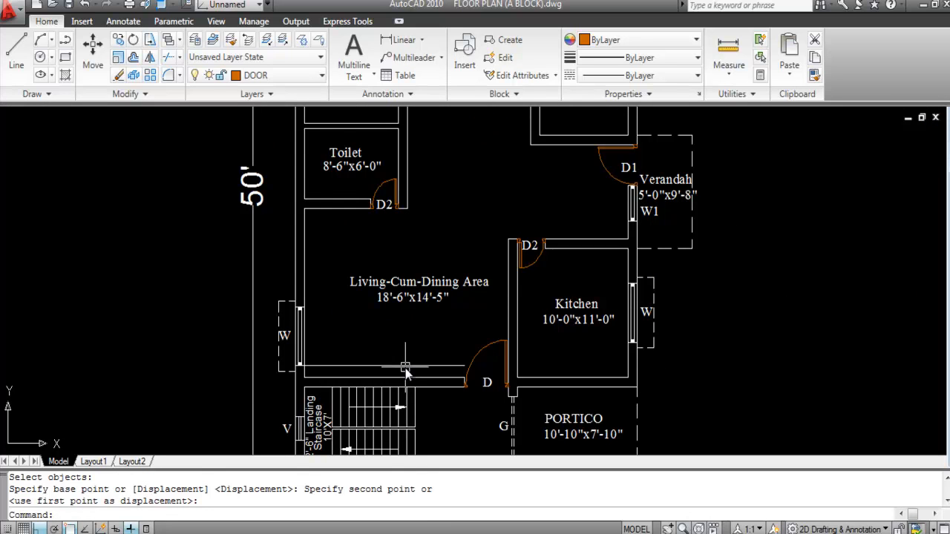
{"action": "left_click", "coordinate": [403, 365]}
{"action": "key", "text": "Delete"}
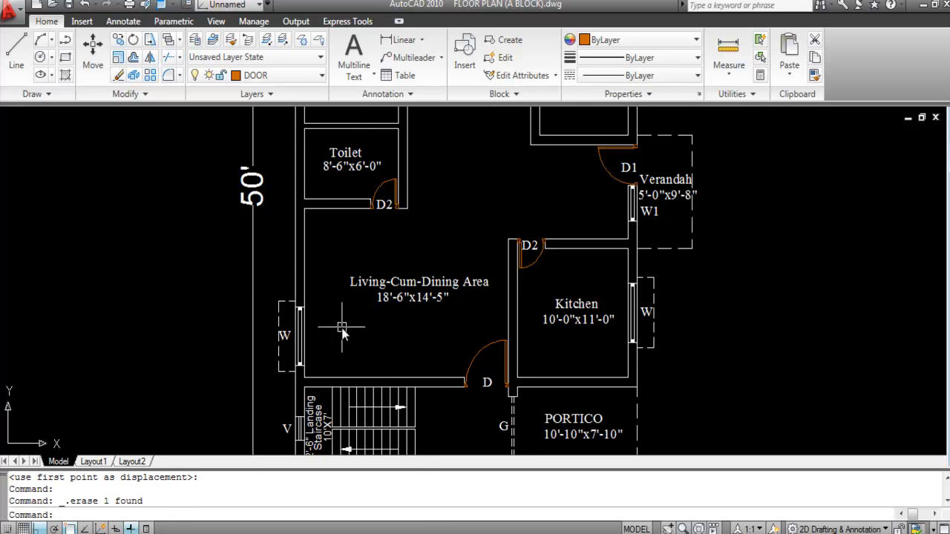
{"action": "scroll", "coordinate": [373, 357], "scroll_direction": "down", "scroll_amount": 2}
{"action": "scroll", "coordinate": [340, 344], "scroll_direction": "down", "scroll_amount": 2}
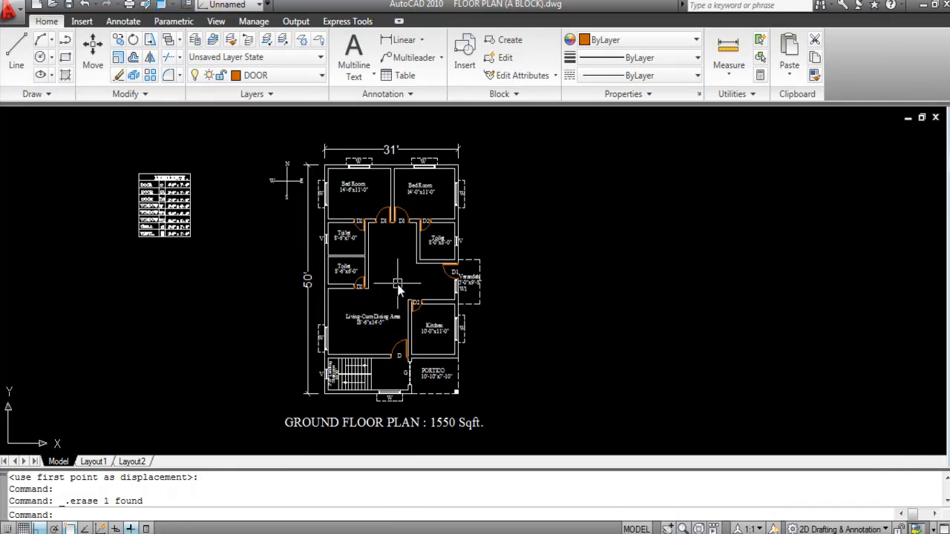
{"action": "scroll", "coordinate": [437, 378], "scroll_direction": "up", "scroll_amount": 3}
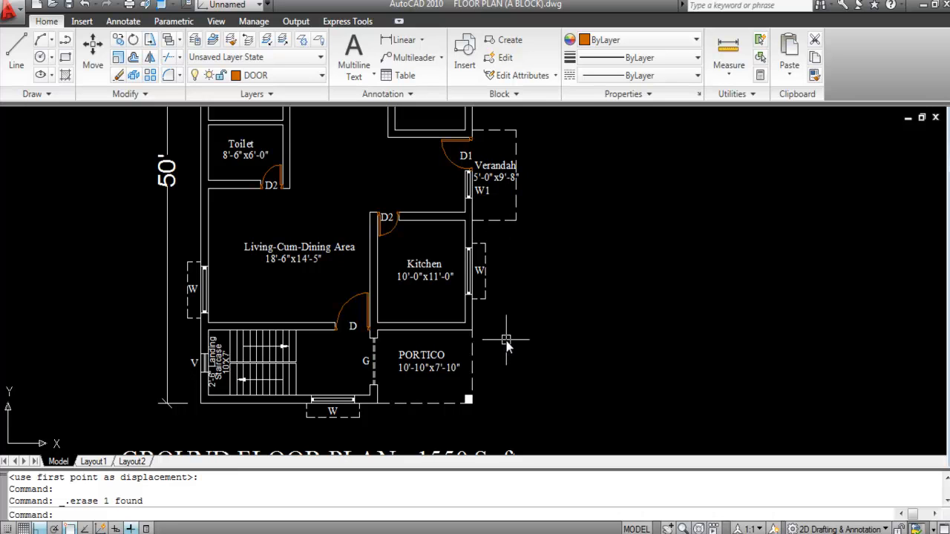
{"action": "scroll", "coordinate": [473, 299], "scroll_direction": "down", "scroll_amount": 2}
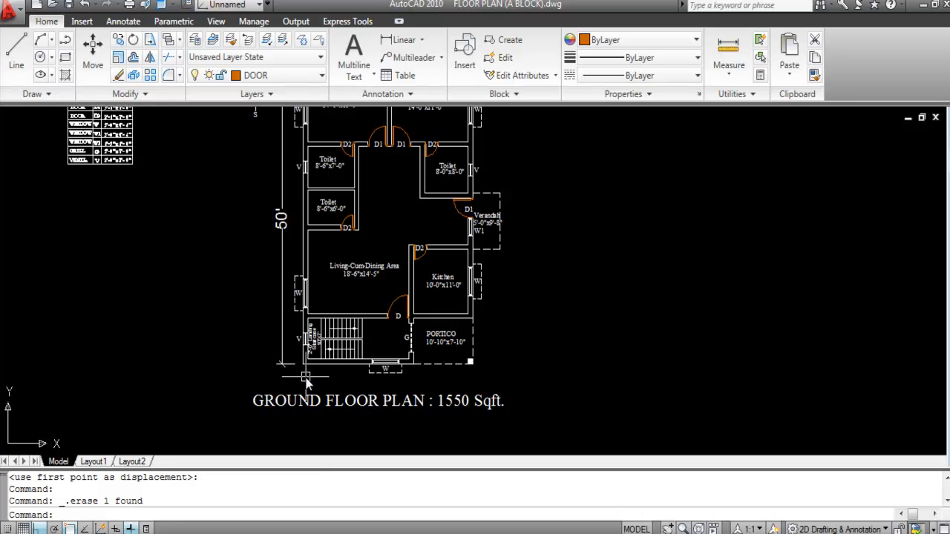
{"action": "scroll", "coordinate": [311, 397], "scroll_direction": "down", "scroll_amount": 2}
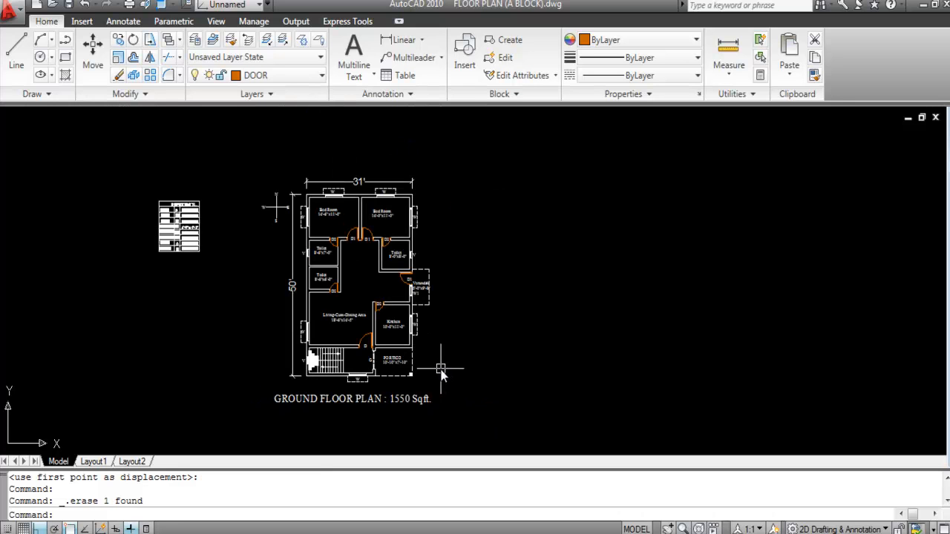
Step: Copy the whole ground floor plan with its title to the right
{"action": "left_click", "coordinate": [527, 429]}
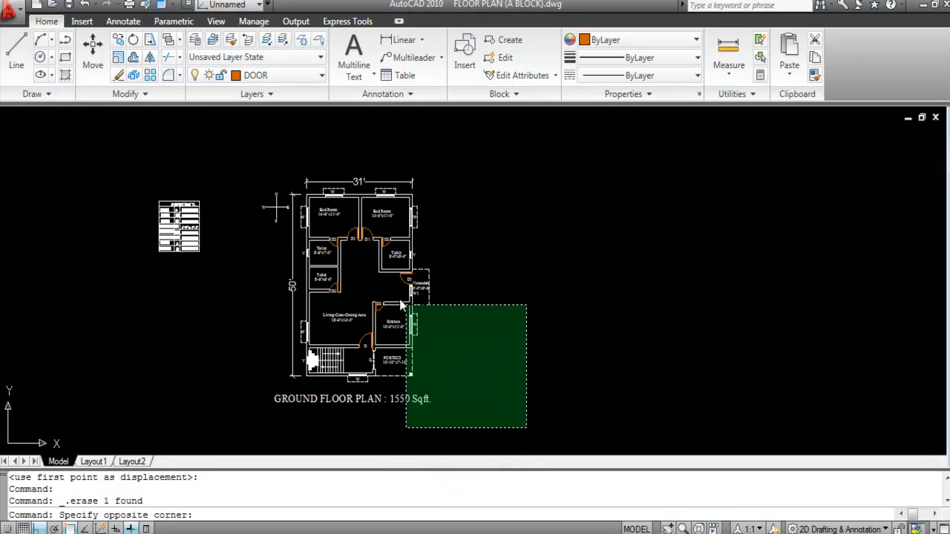
{"action": "left_click", "coordinate": [258, 152]}
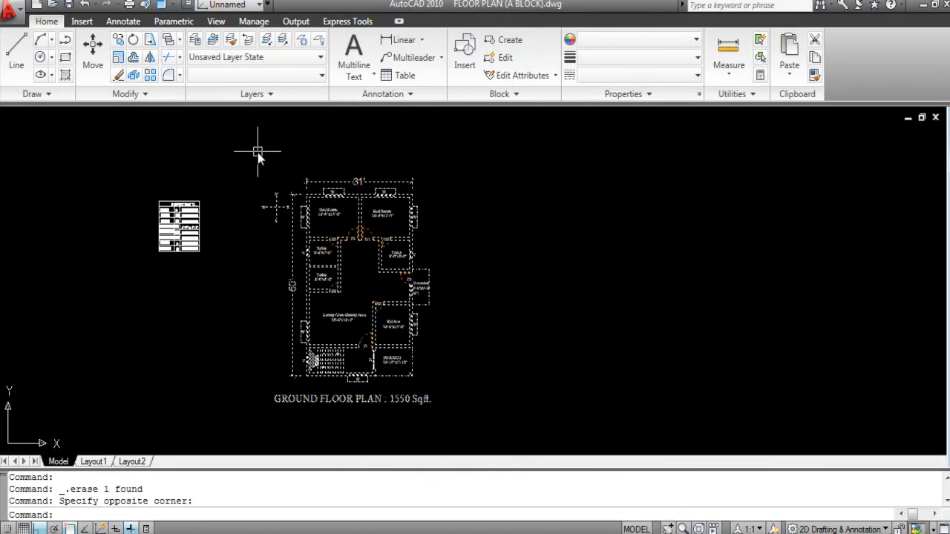
{"action": "left_click", "coordinate": [496, 399]}
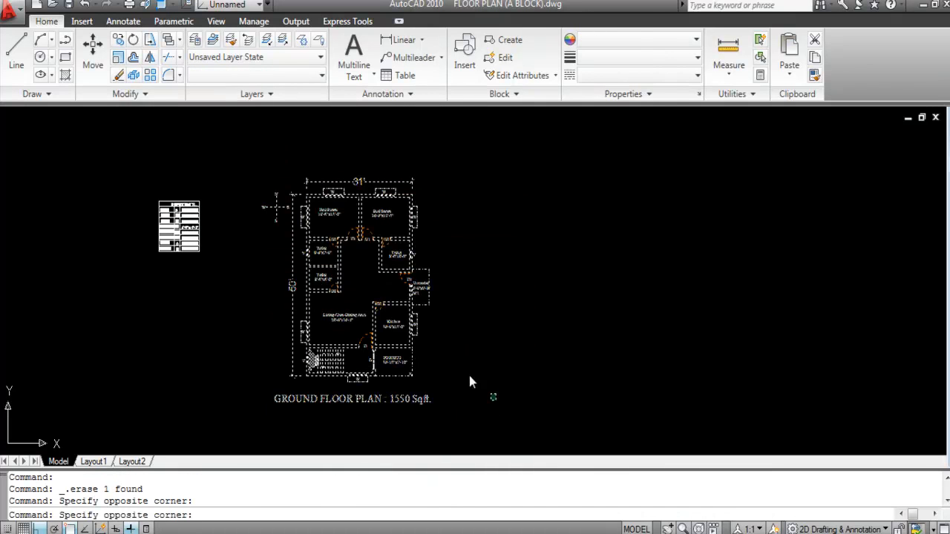
{"action": "left_click", "coordinate": [255, 156]}
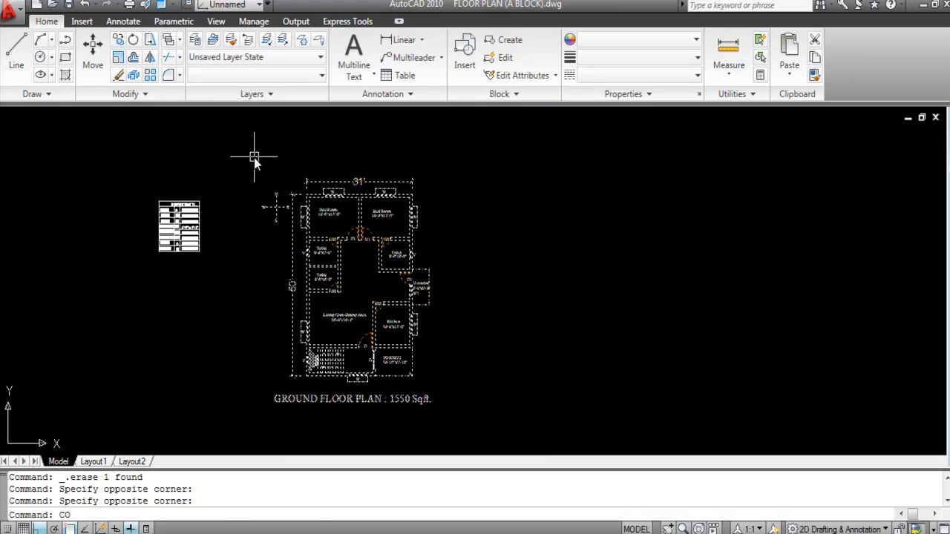
{"action": "type", "text": "CO"}
{"action": "key", "text": "Return"}
{"action": "left_click", "coordinate": [258, 276]}
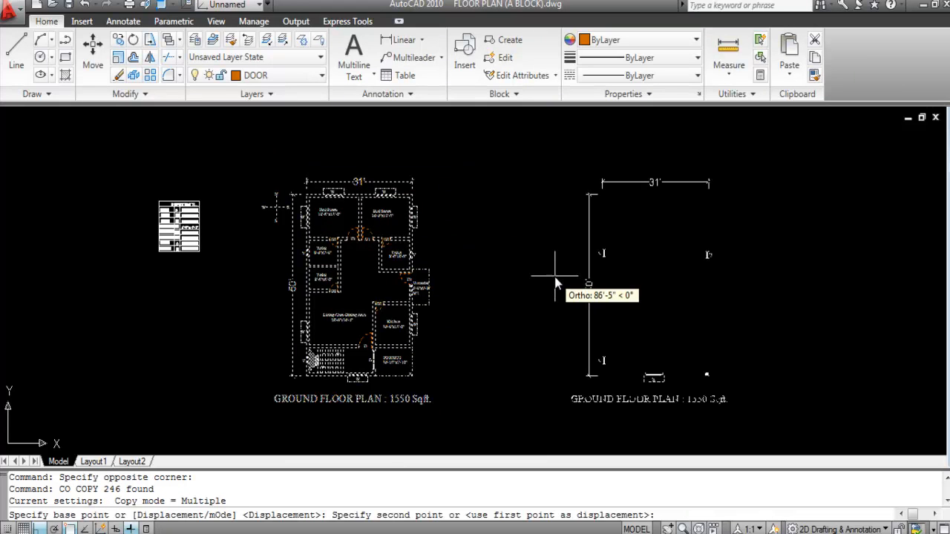
{"action": "left_click", "coordinate": [499, 276]}
{"action": "key", "text": "Escape"}
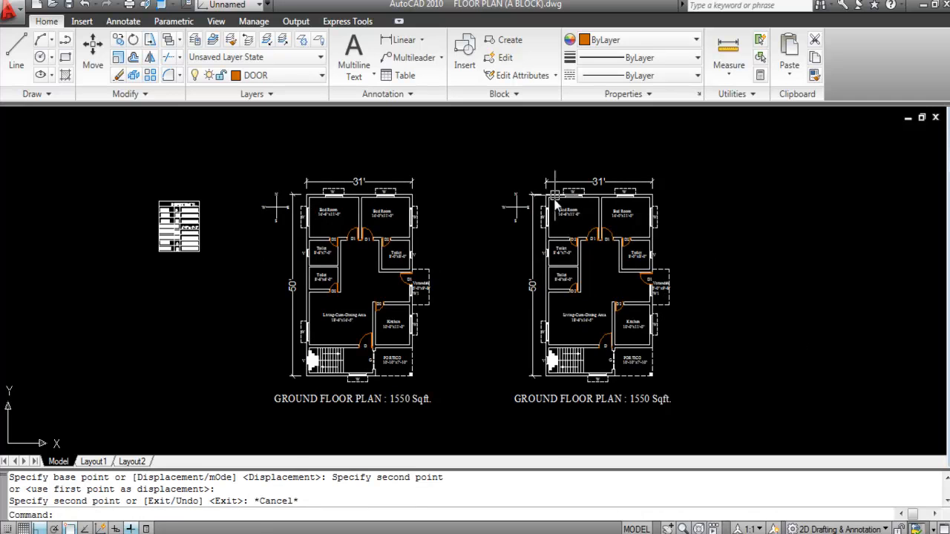
Step: Delete the north arrow and the leftover E beside the right plan
{"action": "scroll", "coordinate": [558, 195], "scroll_direction": "up", "scroll_amount": 3}
{"action": "left_click", "coordinate": [504, 241]}
{"action": "left_click", "coordinate": [421, 169]}
{"action": "key", "text": "Delete"}
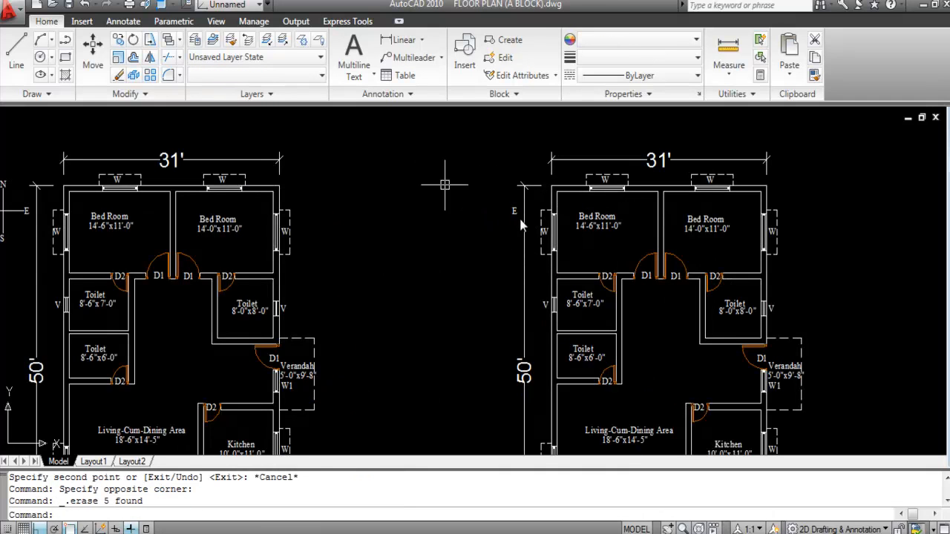
{"action": "left_click", "coordinate": [515, 212]}
{"action": "key", "text": "Delete"}
Step: Save the drawing
{"action": "scroll", "coordinate": [385, 138], "scroll_direction": "down", "scroll_amount": 4}
{"action": "scroll", "coordinate": [518, 244], "scroll_direction": "up", "scroll_amount": 2}
{"action": "scroll", "coordinate": [512, 212], "scroll_direction": "down", "scroll_amount": 1}
{"action": "key", "text": "ctrl+s"}
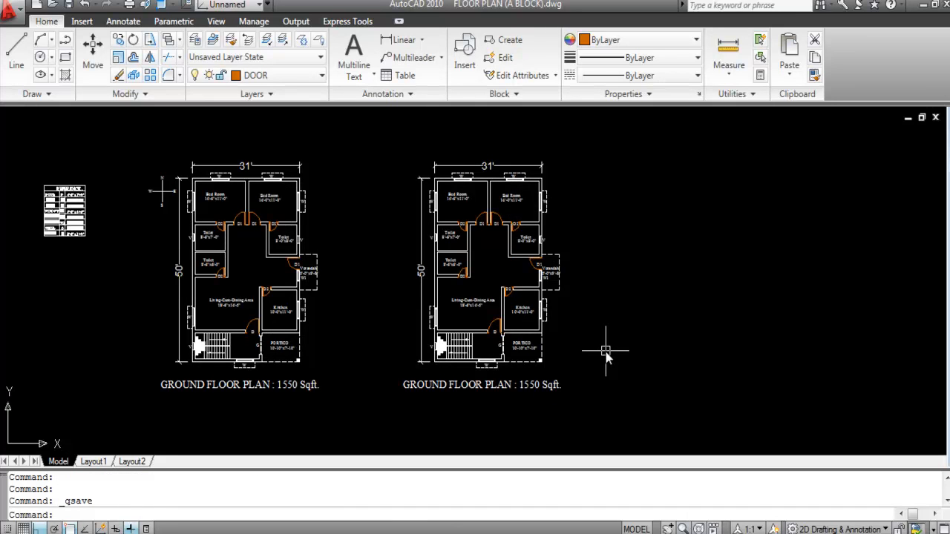
Step: Change the right plan's PORTICO label text to 'Utility'
{"action": "scroll", "coordinate": [524, 345], "scroll_direction": "up", "scroll_amount": 2}
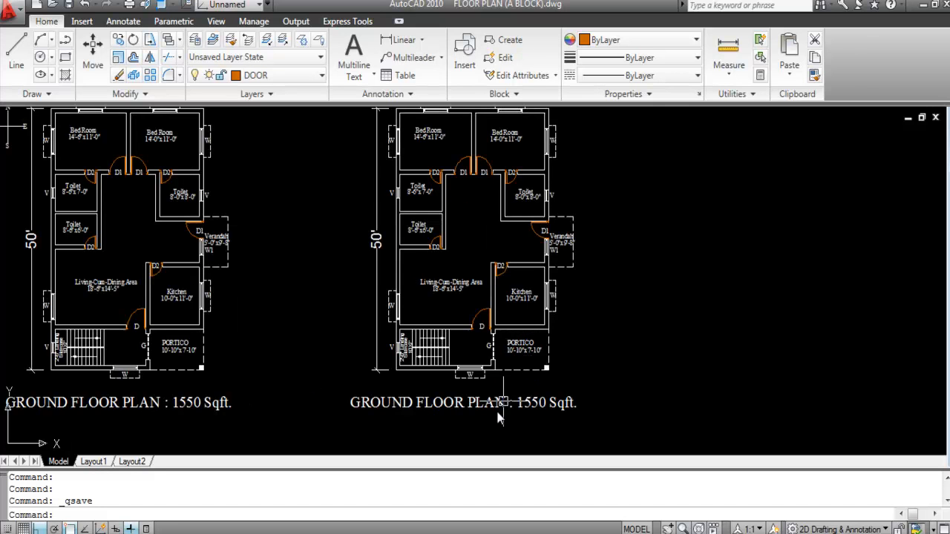
{"action": "scroll", "coordinate": [523, 379], "scroll_direction": "down", "scroll_amount": 2}
{"action": "scroll", "coordinate": [512, 397], "scroll_direction": "up", "scroll_amount": 2}
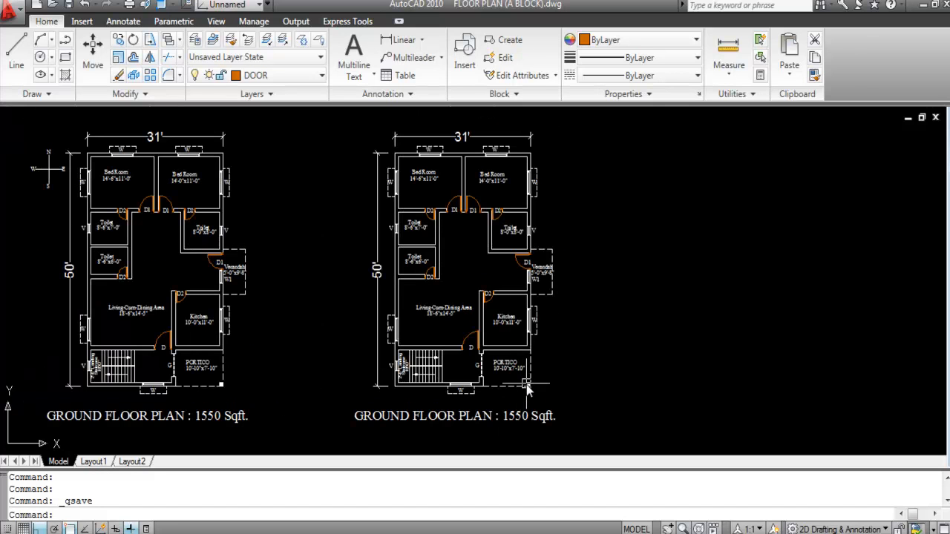
{"action": "scroll", "coordinate": [527, 391], "scroll_direction": "up", "scroll_amount": 2}
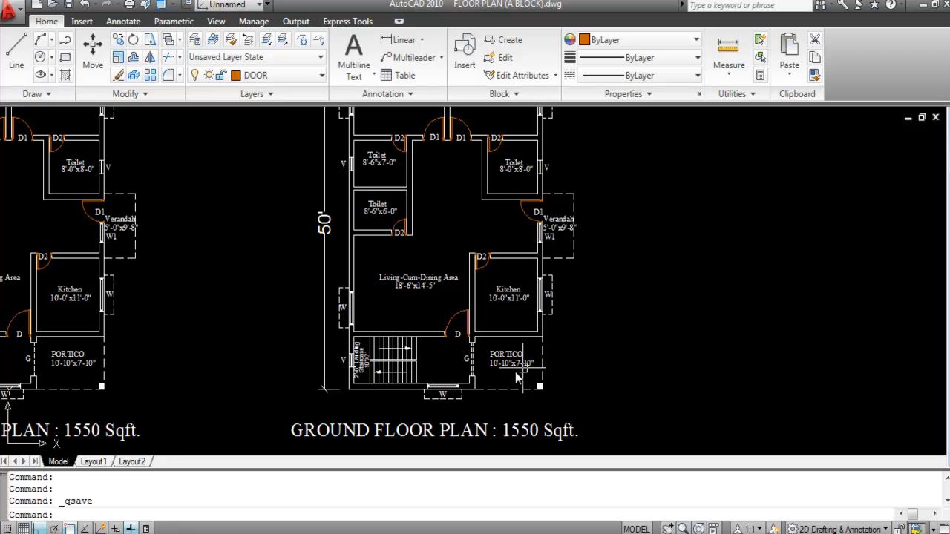
{"action": "mouse_move", "coordinate": [517, 379]}
{"action": "left_click", "coordinate": [503, 356]}
{"action": "scroll", "coordinate": [504, 356], "scroll_direction": "up", "scroll_amount": 2}
{"action": "double_click", "coordinate": [498, 354]}
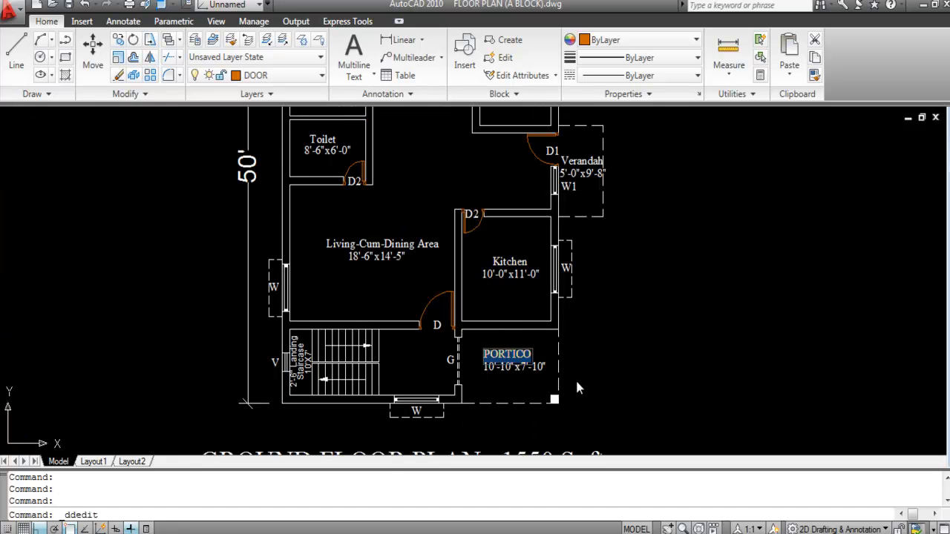
{"action": "type", "text": "U"}
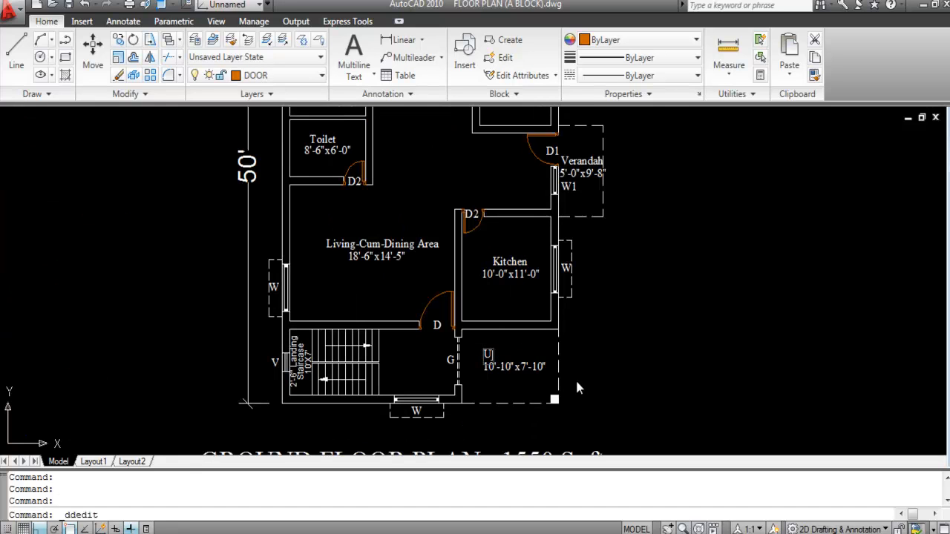
{"action": "key", "text": "Caps_Lock"}
{"action": "type", "text": "tility"}
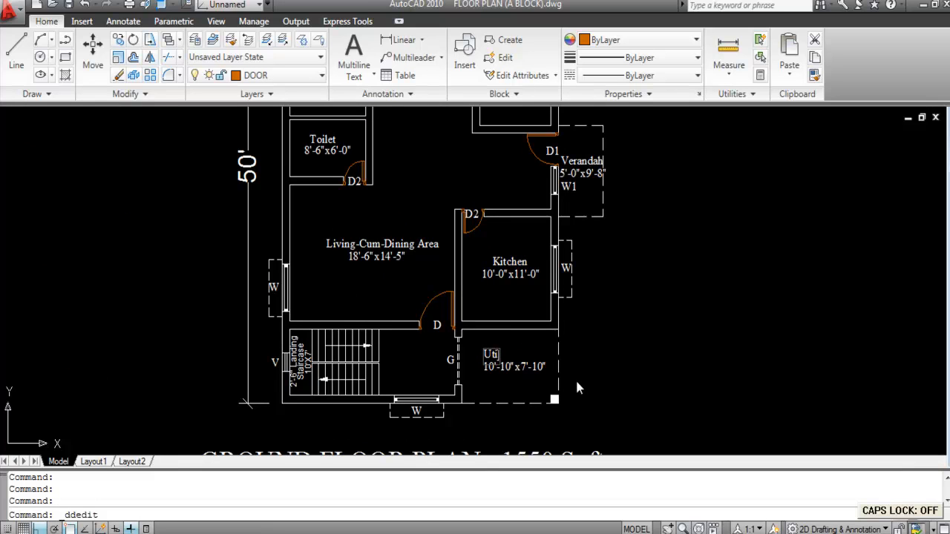
{"action": "left_click", "coordinate": [596, 316]}
{"action": "key", "text": "Escape"}
Step: Move the Utility label so it sits centred above its dimensions
{"action": "type", "text": "m"}
{"action": "key", "text": "space"}
{"action": "scroll", "coordinate": [500, 353], "scroll_direction": "up", "scroll_amount": 5}
{"action": "left_click", "coordinate": [481, 352]}
{"action": "left_click", "coordinate": [528, 349]}
{"action": "scroll", "coordinate": [529, 354], "scroll_direction": "down", "scroll_amount": 4}
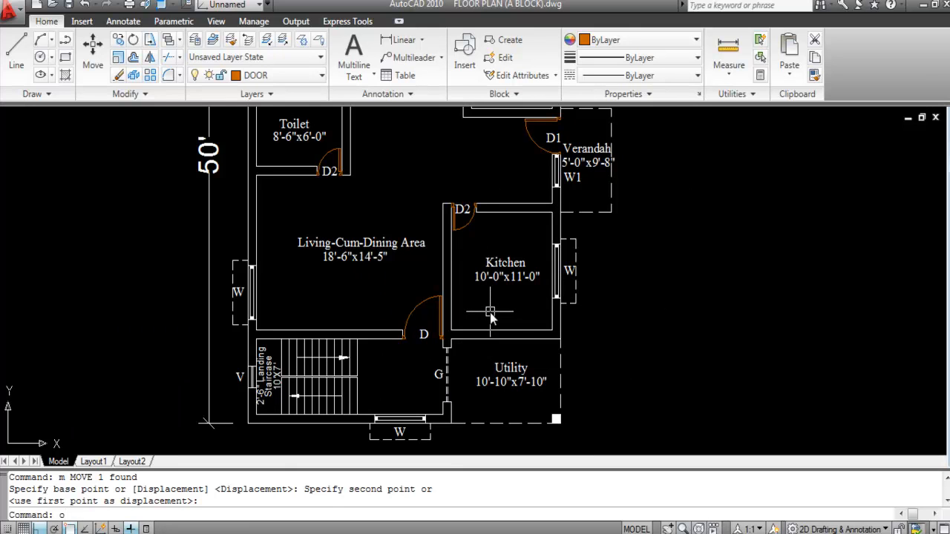
Step: Extend the Kitchen's inner wall line down to the Utility wall
{"action": "key", "text": "Return"}
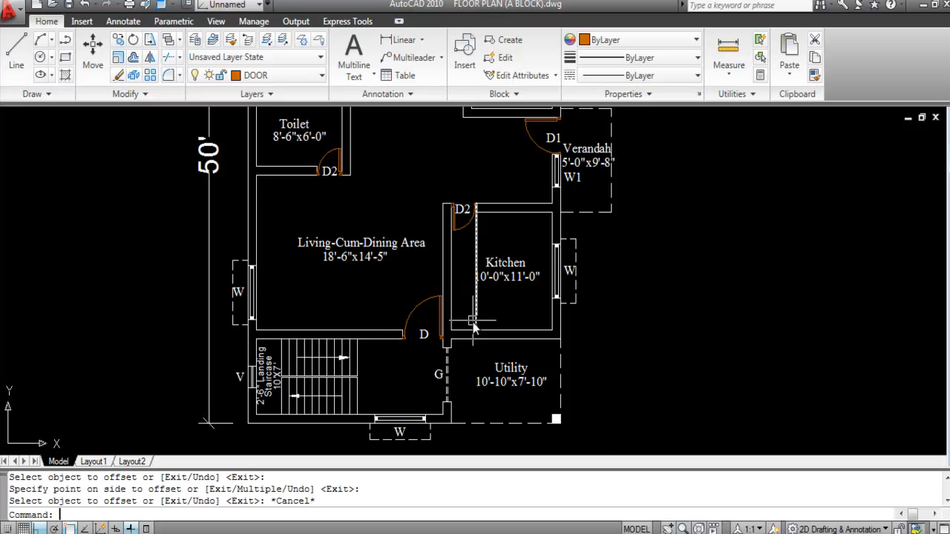
{"action": "scroll", "coordinate": [476, 334], "scroll_direction": "up", "scroll_amount": 1}
{"action": "type", "text": "ex"}
{"action": "key", "text": "Return"}
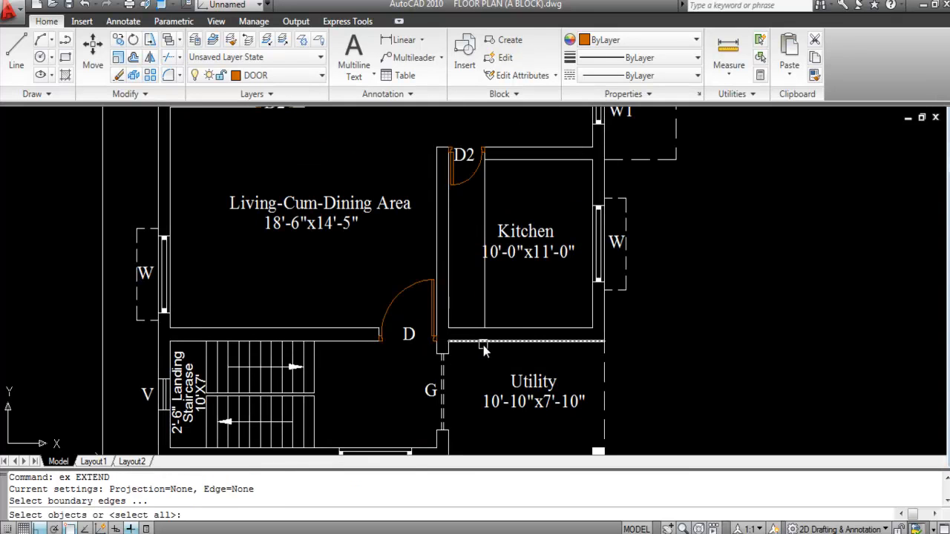
{"action": "left_click", "coordinate": [495, 343]}
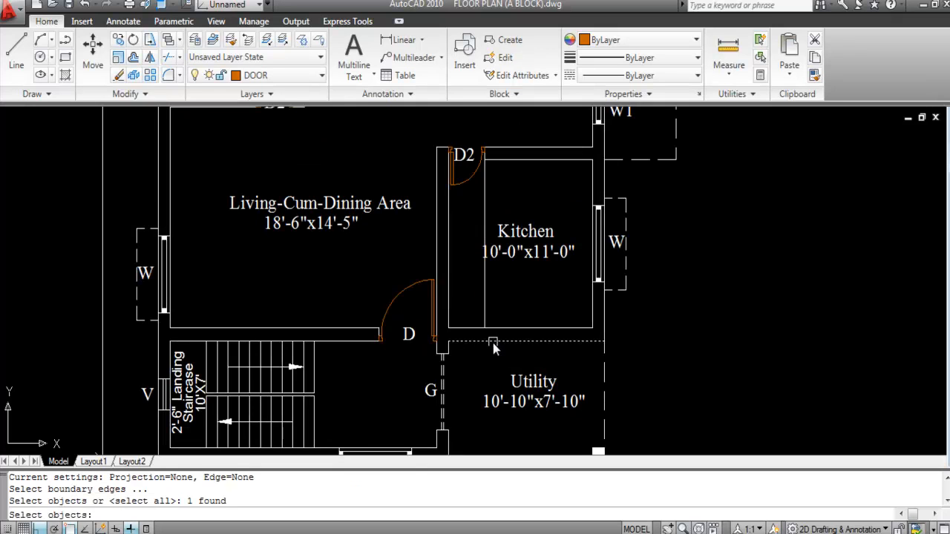
{"action": "key", "text": "Return"}
{"action": "left_click", "coordinate": [485, 304]}
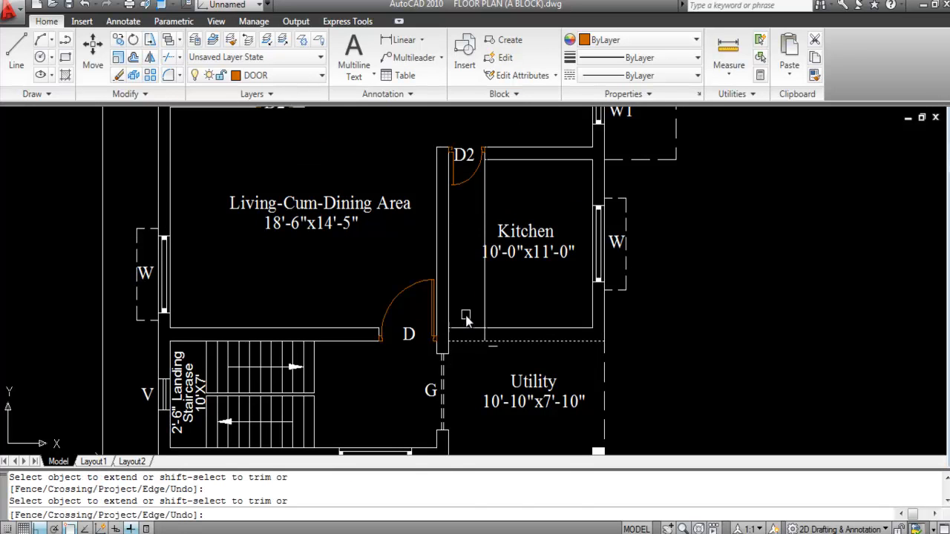
{"action": "right_click", "coordinate": [466, 317]}
{"action": "left_click", "coordinate": [499, 326]}
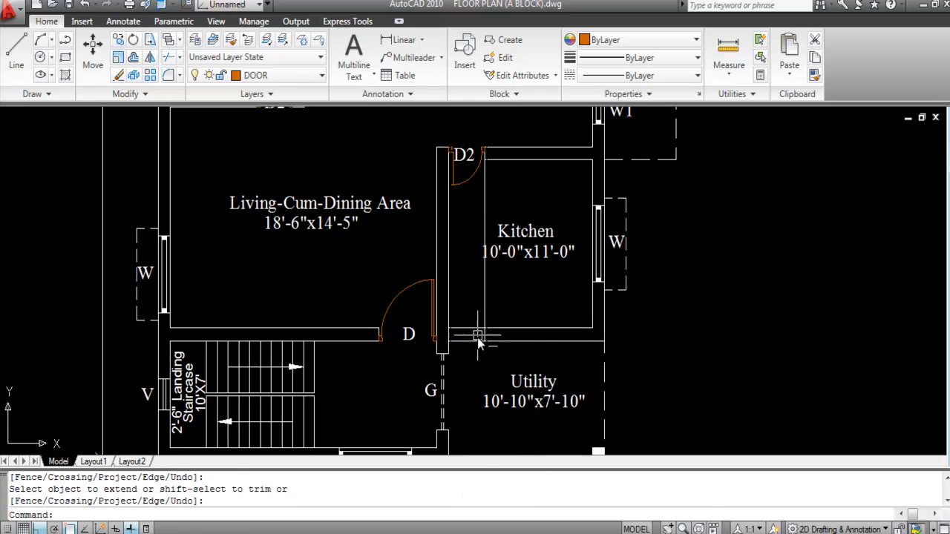
Step: Trim the wall pieces between Kitchen and Utility to form the opening
{"action": "type", "text": "tr"}
{"action": "key", "text": "Return"}
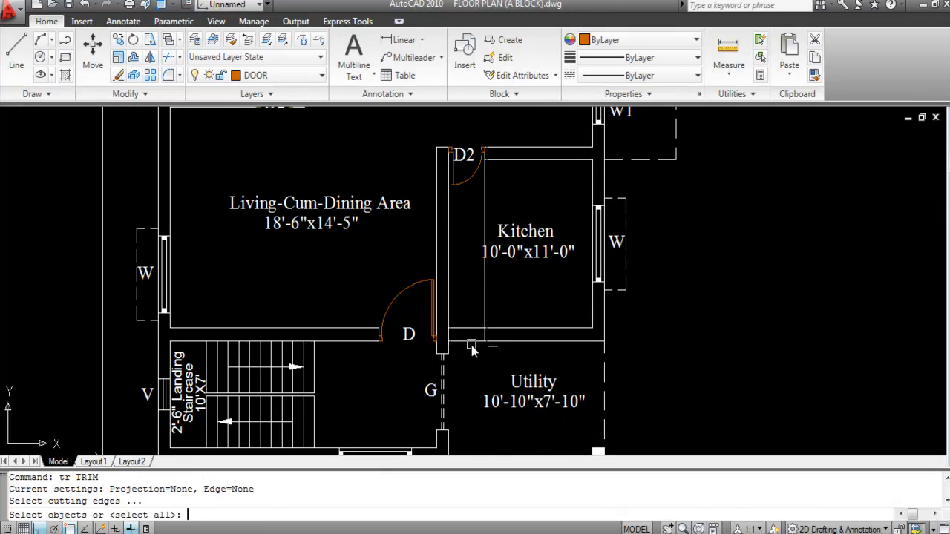
{"action": "key", "text": "Return"}
{"action": "left_click", "coordinate": [479, 313]}
{"action": "left_click", "coordinate": [466, 353]}
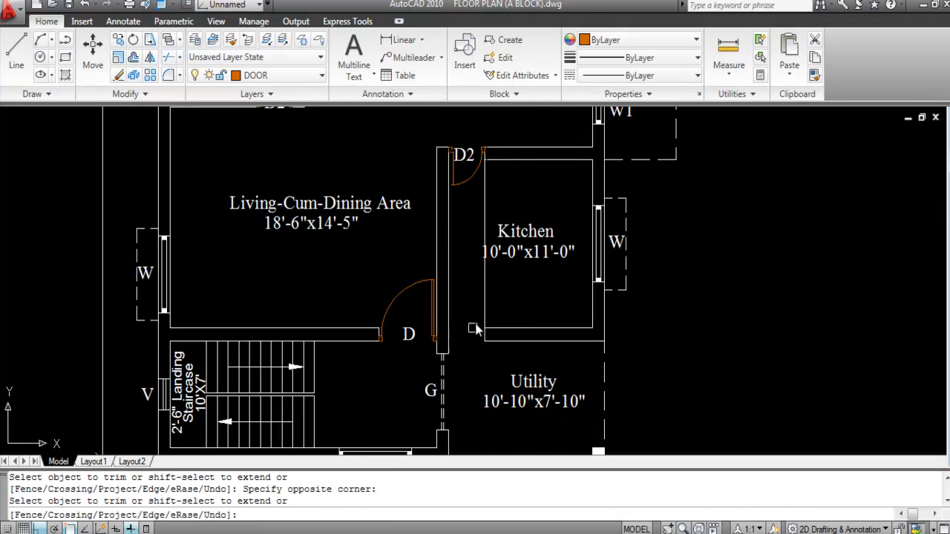
{"action": "key", "text": "Escape"}
Step: Erase the stray Kitchen line and mirror the D2 door, keeping the original
{"action": "left_click", "coordinate": [484, 213]}
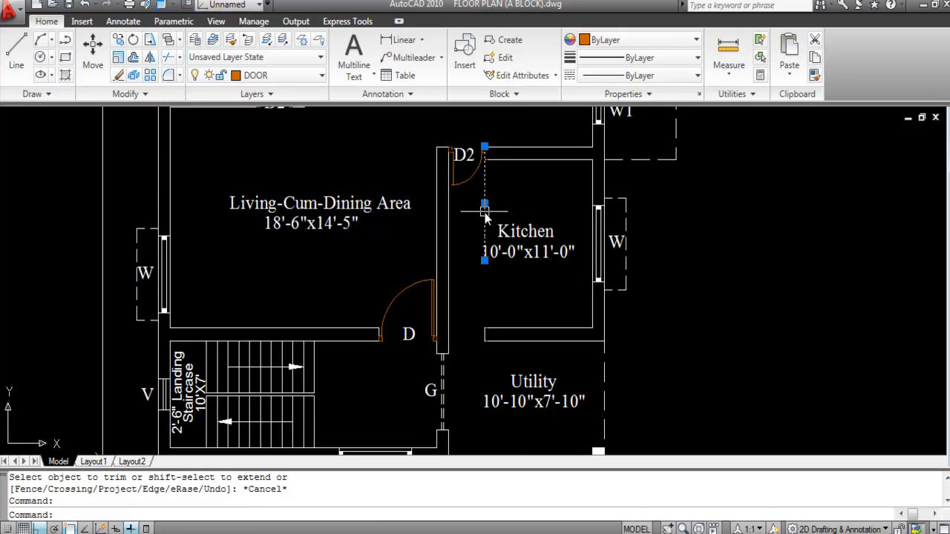
{"action": "key", "text": "Delete"}
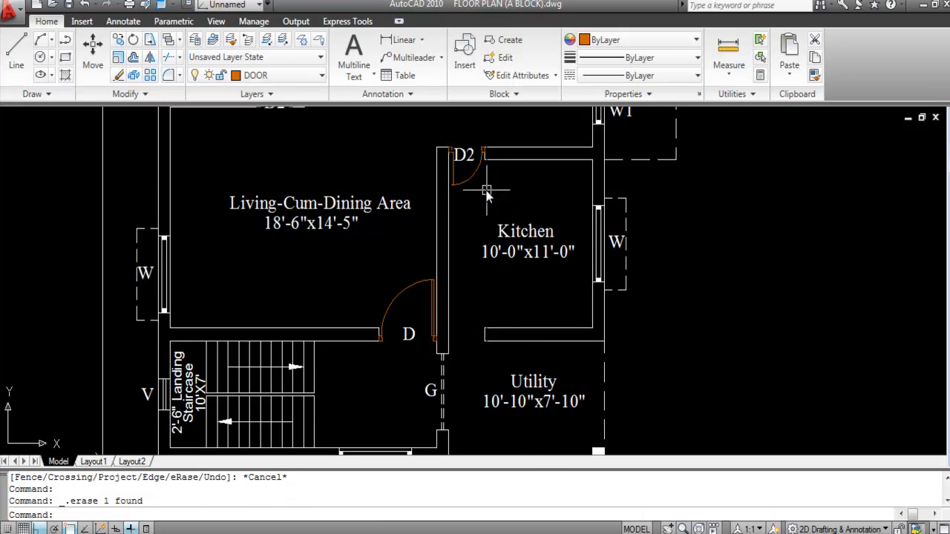
{"action": "left_click", "coordinate": [470, 172]}
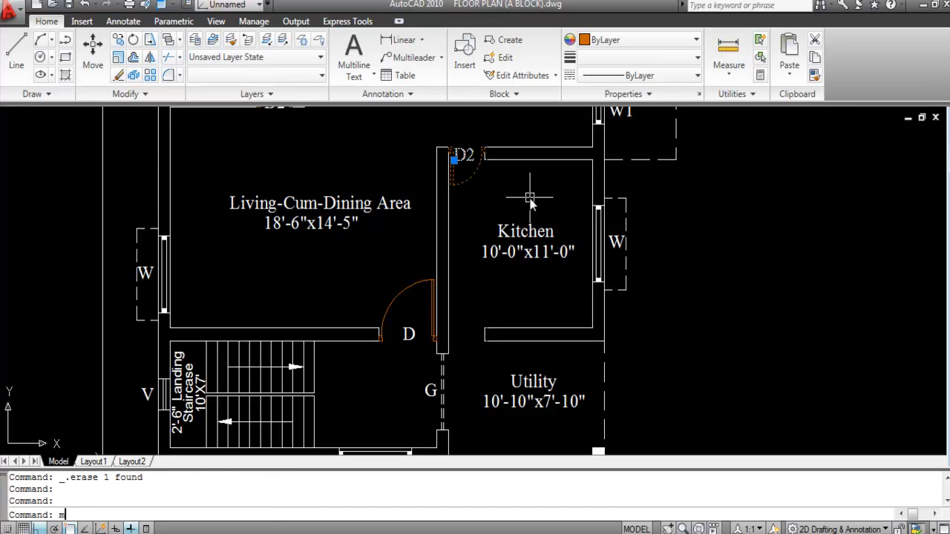
{"action": "key", "text": "Return"}
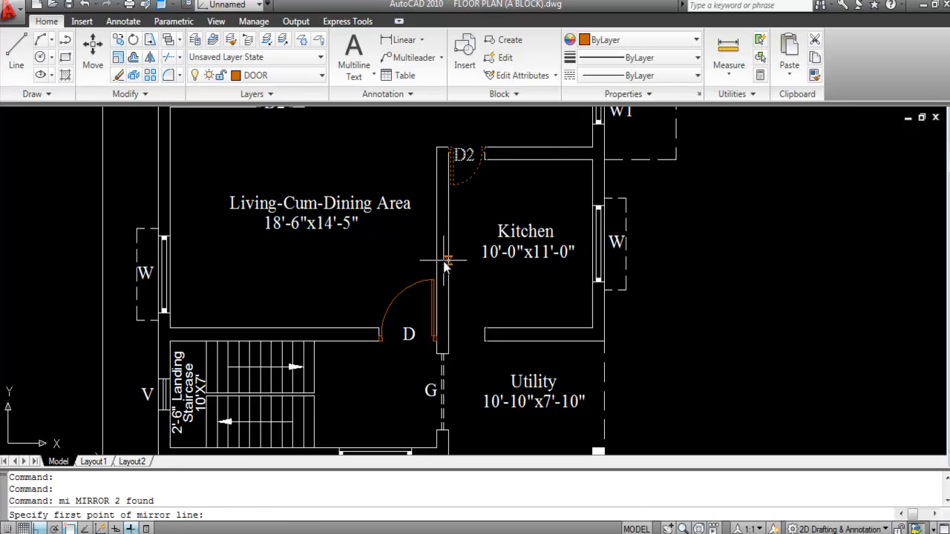
{"action": "left_click", "coordinate": [448, 259]}
{"action": "left_click", "coordinate": [553, 265]}
{"action": "right_click", "coordinate": [554, 265]}
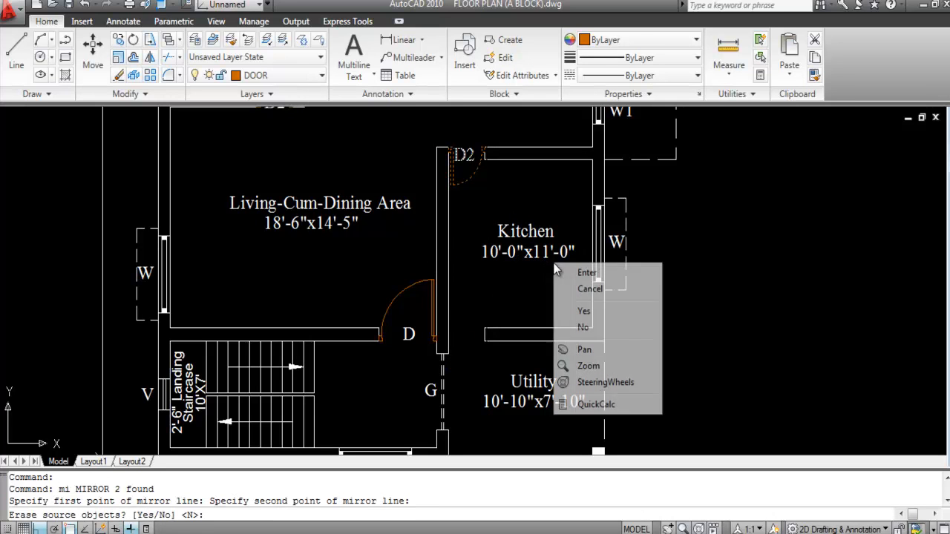
{"action": "left_click", "coordinate": [586, 273]}
Step: Move the mirrored D2 door into the new Kitchen–Utility opening
{"action": "scroll", "coordinate": [487, 376], "scroll_direction": "up", "scroll_amount": 3}
{"action": "left_click", "coordinate": [483, 385]}
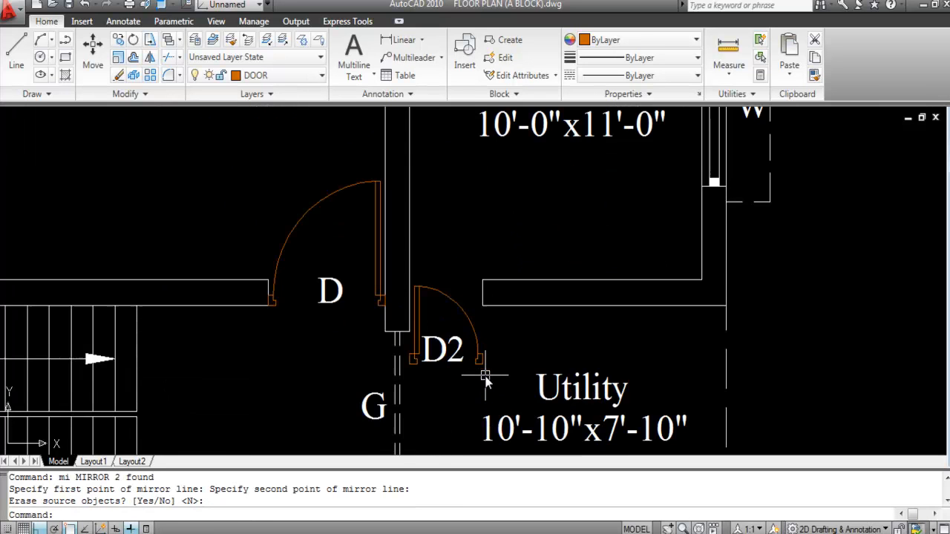
{"action": "left_click", "coordinate": [416, 340]}
{"action": "type", "text": "m"}
{"action": "key", "text": "Return"}
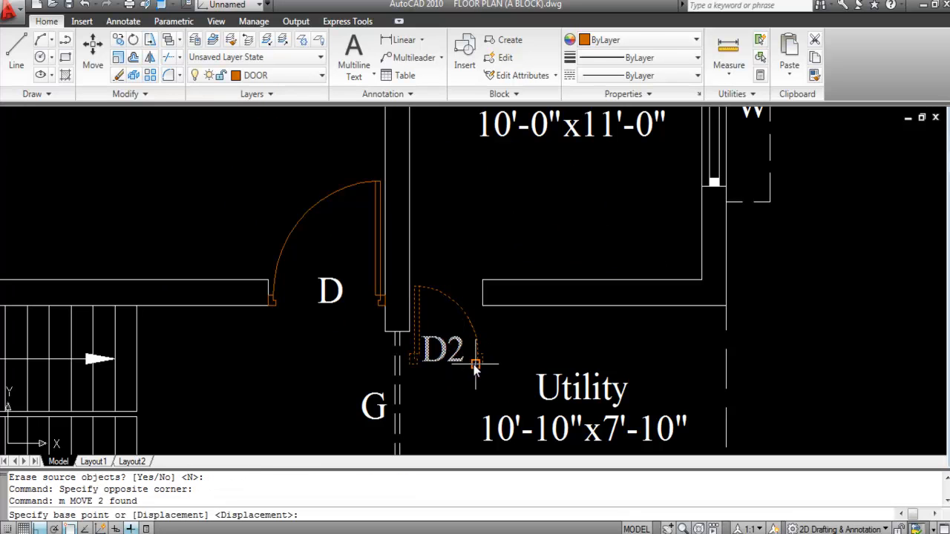
{"action": "scroll", "coordinate": [478, 380], "scroll_direction": "up", "scroll_amount": 2}
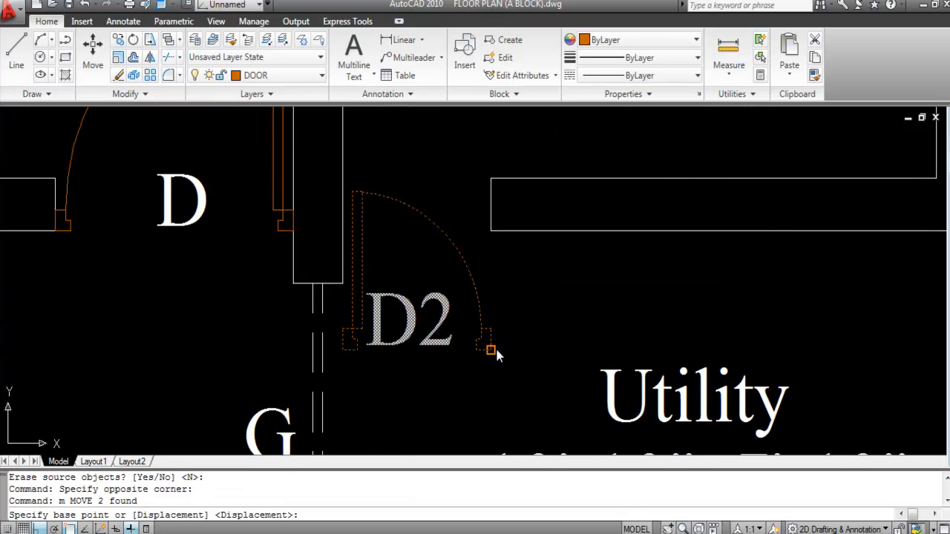
{"action": "left_click", "coordinate": [491, 351]}
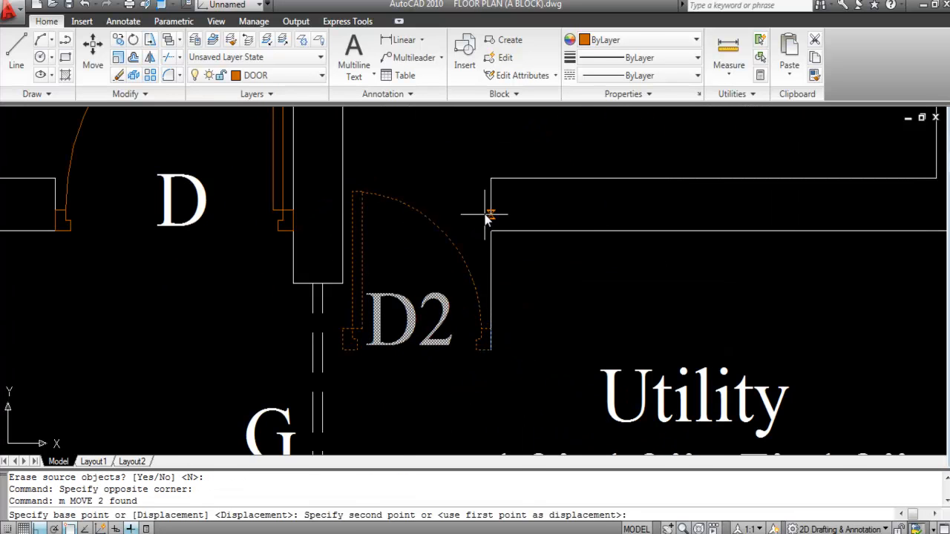
{"action": "left_click", "coordinate": [494, 179]}
{"action": "scroll", "coordinate": [410, 372], "scroll_direction": "down", "scroll_amount": 3}
{"action": "scroll", "coordinate": [413, 319], "scroll_direction": "down", "scroll_amount": 3}
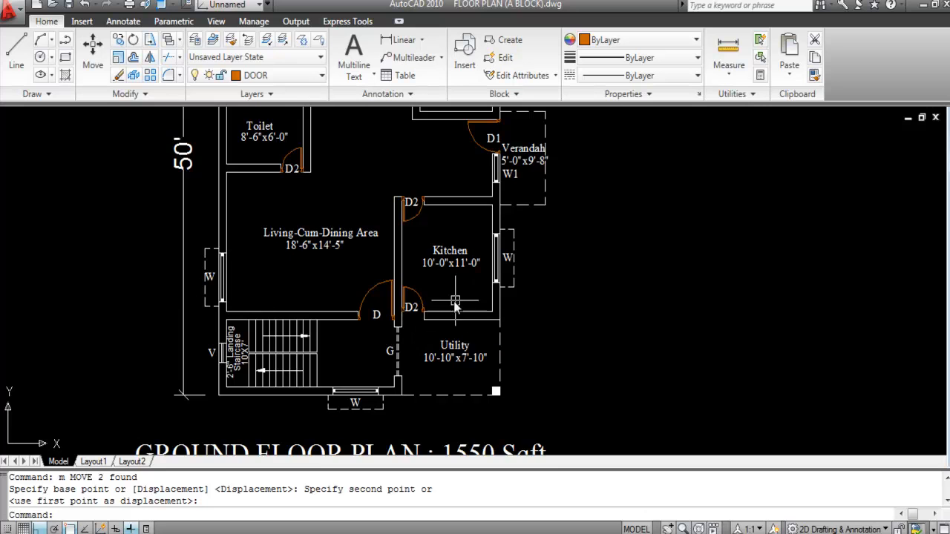
{"action": "scroll", "coordinate": [423, 334], "scroll_direction": "up", "scroll_amount": 2}
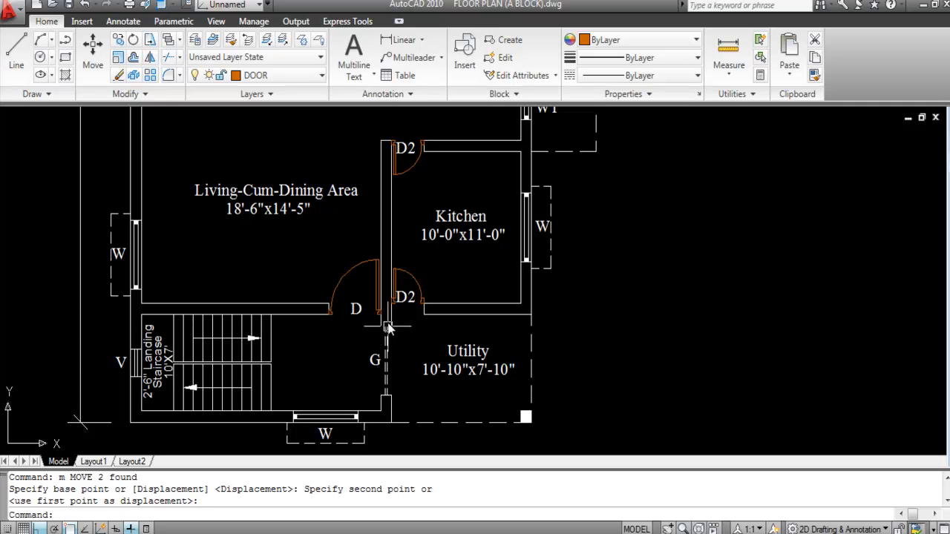
{"action": "mouse_move", "coordinate": [387, 318]}
{"action": "scroll", "coordinate": [390, 359], "scroll_direction": "up", "scroll_amount": 2}
Step: Erase the G label and its dashed gate line beside the Utility area
{"action": "left_click", "coordinate": [408, 371]}
{"action": "left_click", "coordinate": [335, 341]}
{"action": "key", "text": "Delete"}
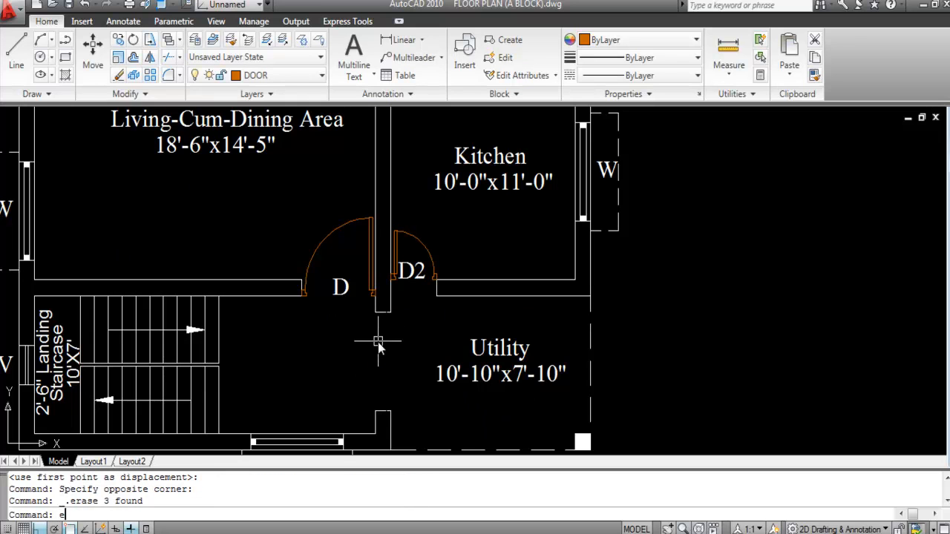
Step: Extend the short Utility wall line down to the bottom wall
{"action": "type", "text": "ex"}
{"action": "key", "text": "Return"}
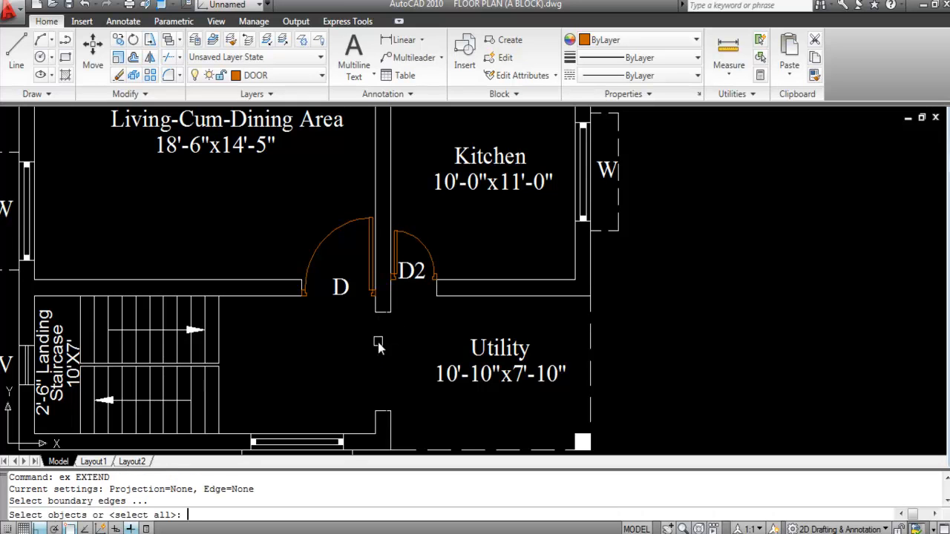
{"action": "left_click", "coordinate": [383, 314]}
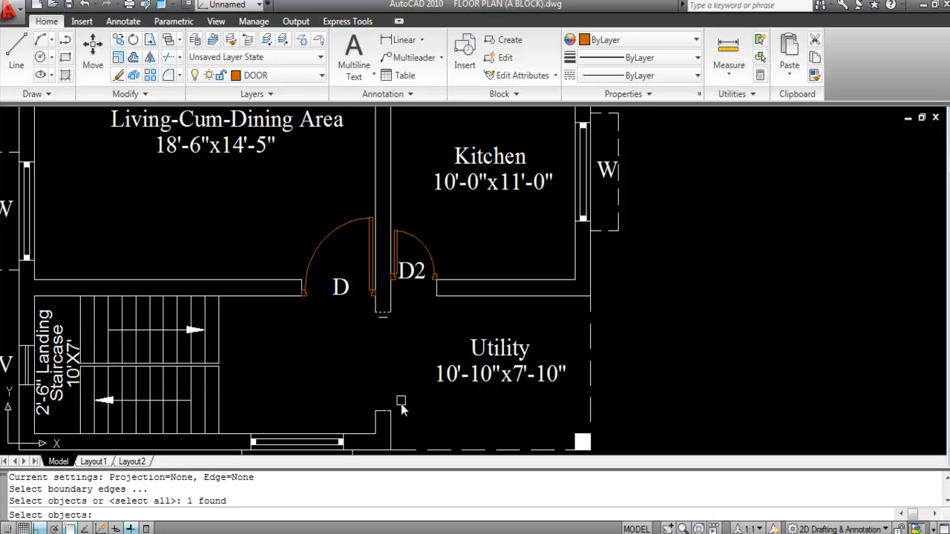
{"action": "key", "text": "Return"}
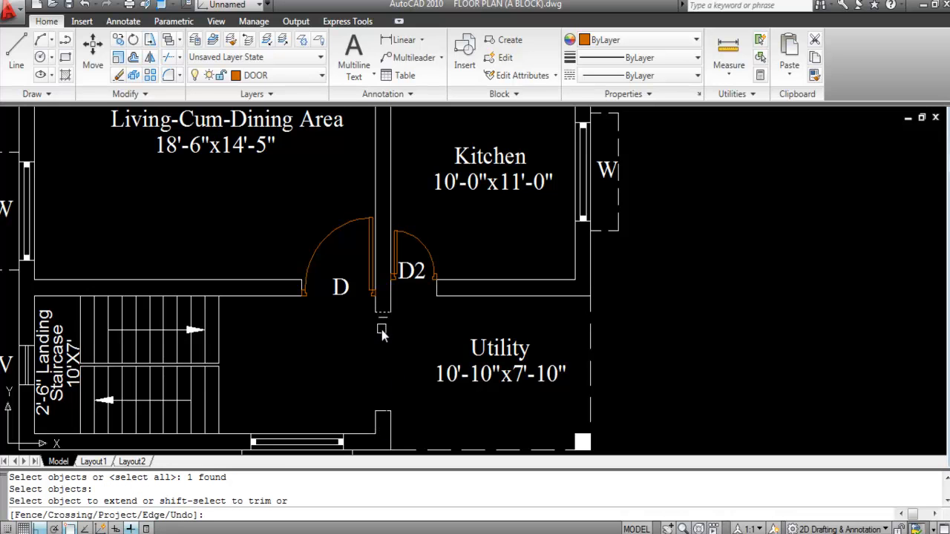
{"action": "left_click", "coordinate": [391, 426]}
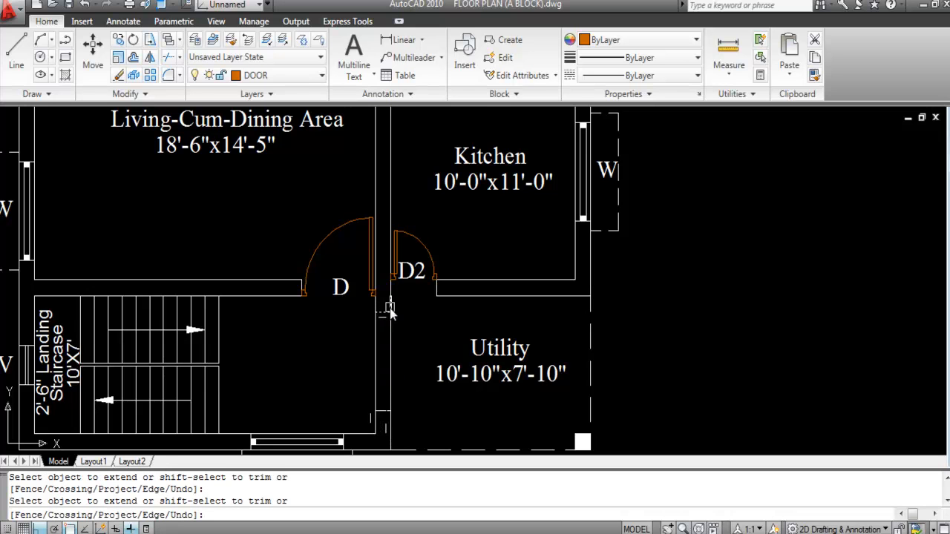
{"action": "key", "text": "Escape"}
Step: Delete the stray vertical wall line
{"action": "left_click", "coordinate": [383, 409]}
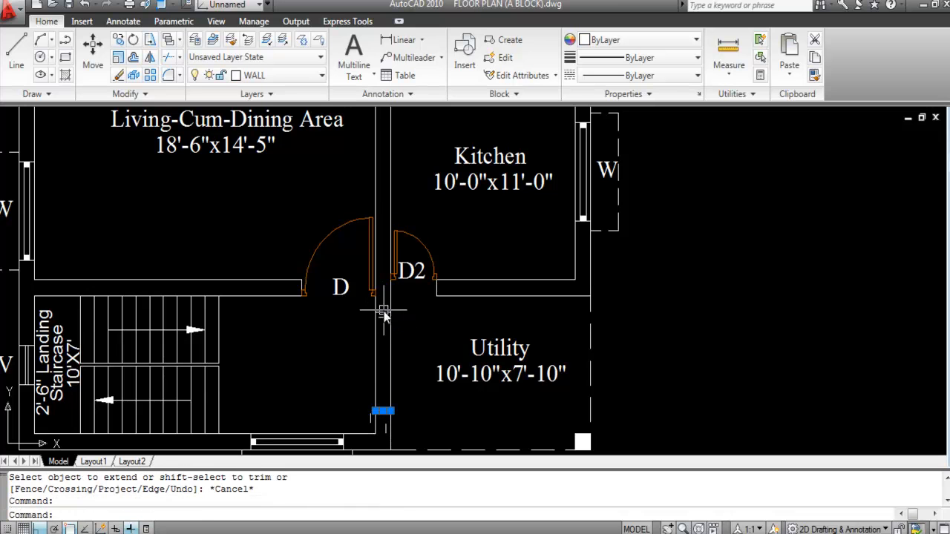
{"action": "key", "text": "Delete"}
{"action": "scroll", "coordinate": [401, 371], "scroll_direction": "down", "scroll_amount": 3}
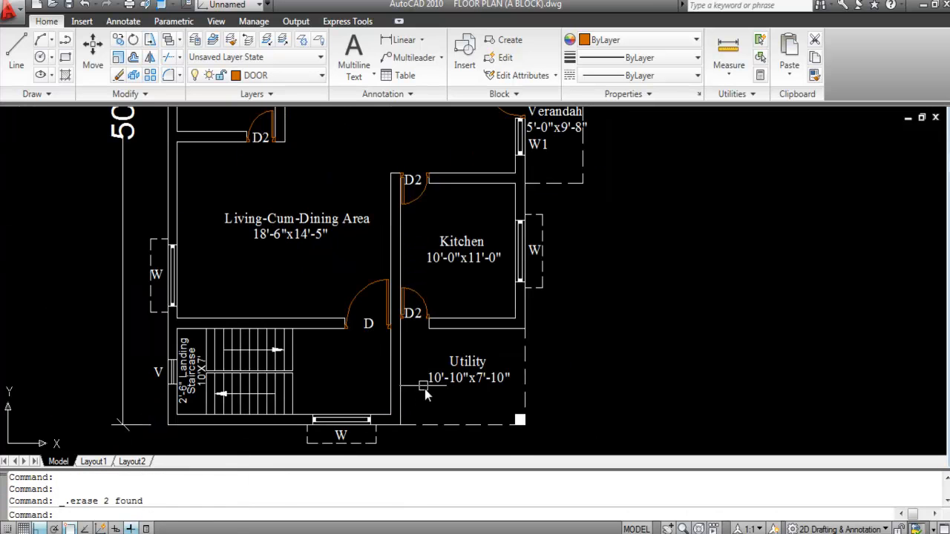
{"action": "scroll", "coordinate": [359, 378], "scroll_direction": "up", "scroll_amount": 2}
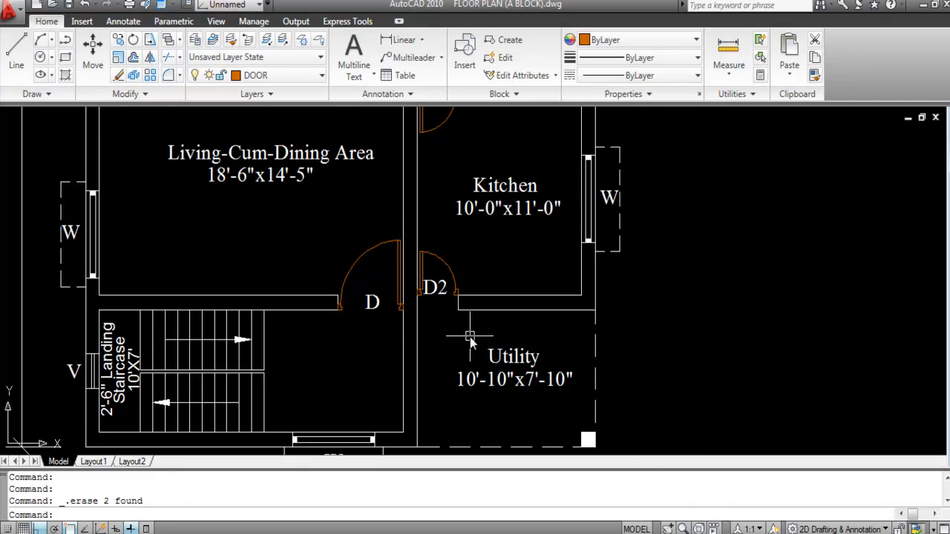
{"action": "scroll", "coordinate": [469, 337], "scroll_direction": "down", "scroll_amount": 3}
{"action": "scroll", "coordinate": [413, 416], "scroll_direction": "up", "scroll_amount": 2}
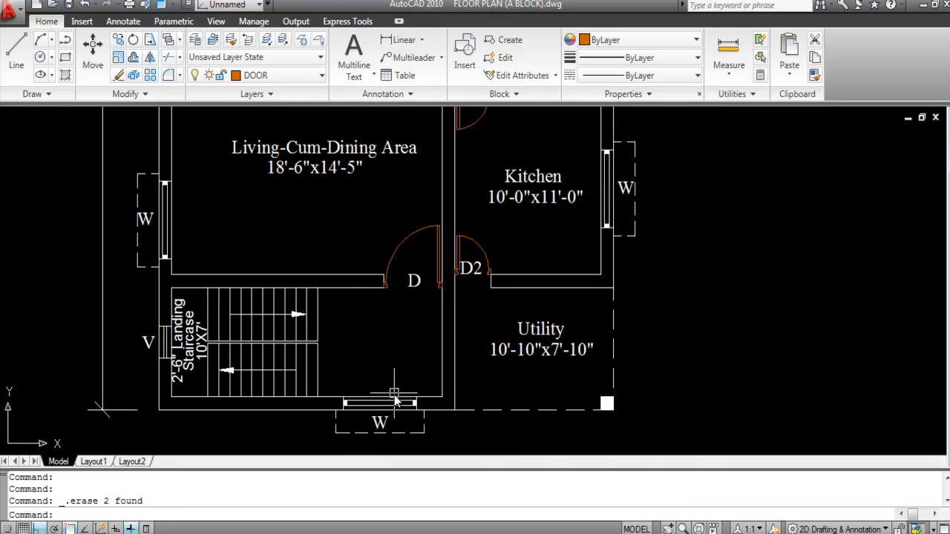
{"action": "scroll", "coordinate": [394, 416], "scroll_direction": "down", "scroll_amount": 6}
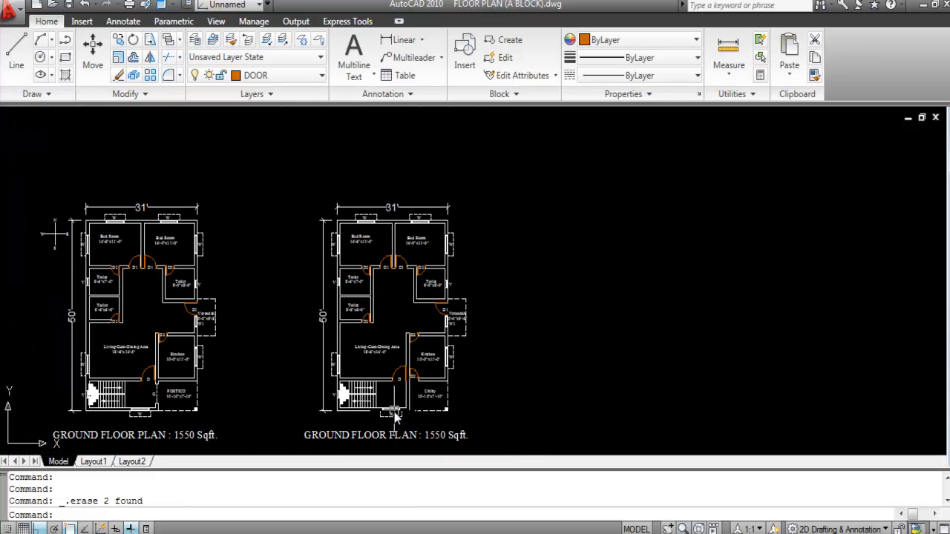
{"action": "scroll", "coordinate": [75, 328], "scroll_direction": "up", "scroll_amount": 8}
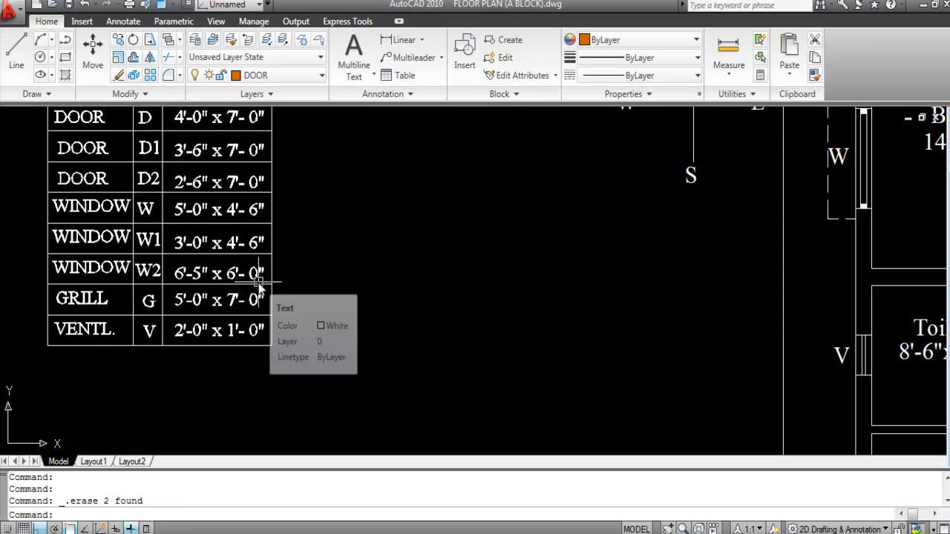
{"action": "scroll", "coordinate": [100, 246], "scroll_direction": "down", "scroll_amount": 8}
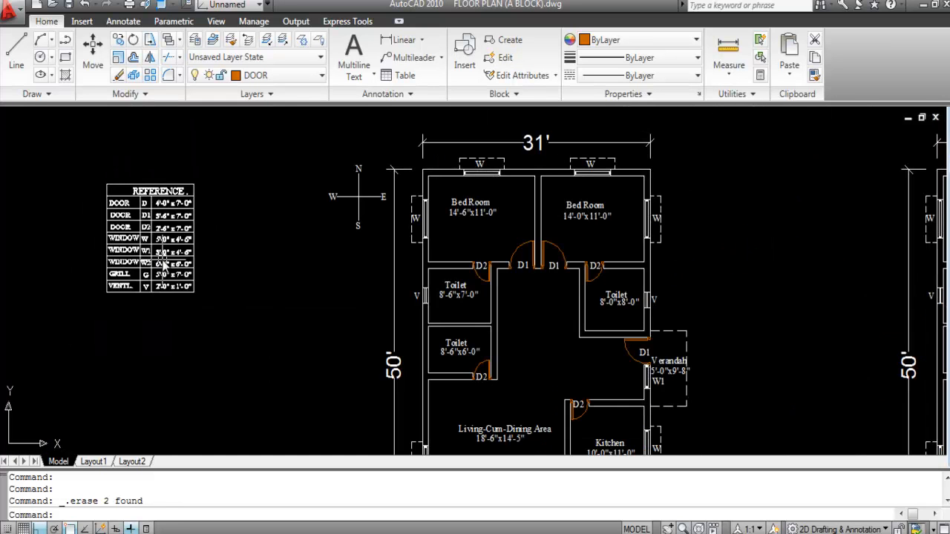
{"action": "scroll", "coordinate": [383, 333], "scroll_direction": "up", "scroll_amount": 8}
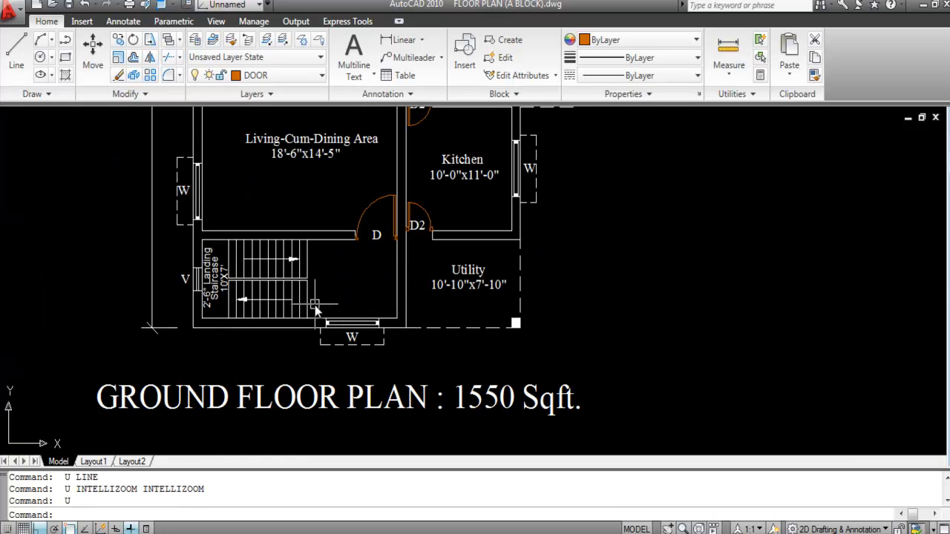
Step: Delete the lower passage window W and draw a line closing the wall gap
{"action": "left_click", "coordinate": [315, 305]}
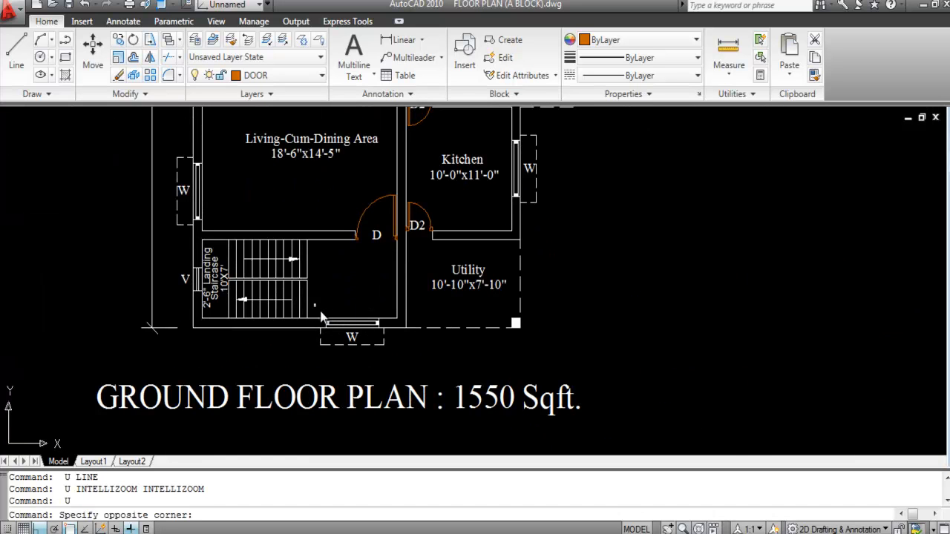
{"action": "left_click", "coordinate": [393, 367]}
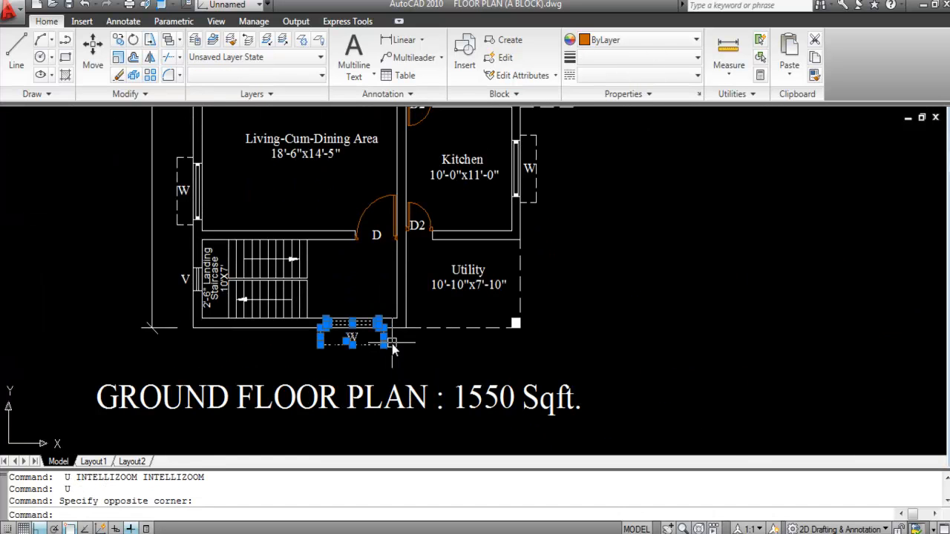
{"action": "key", "text": "Delete"}
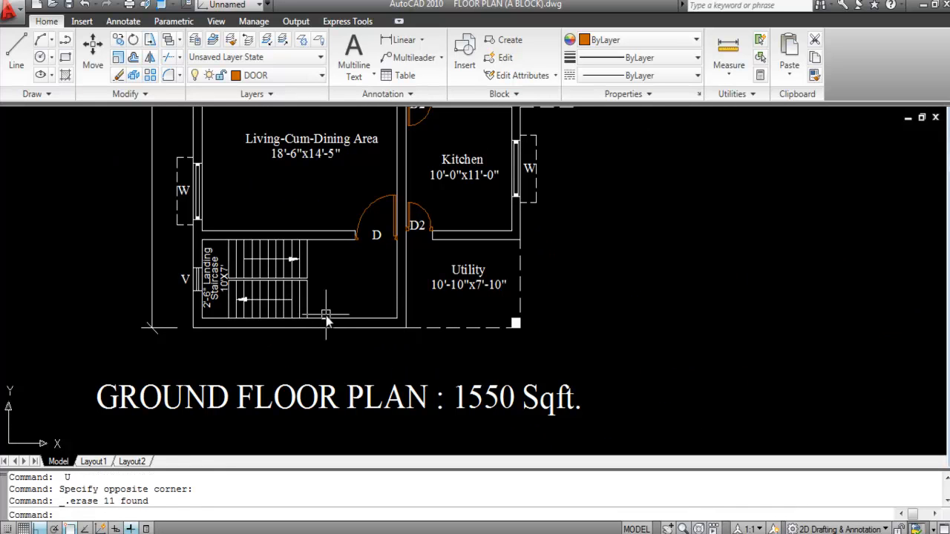
{"action": "type", "text": "L"}
{"action": "key", "text": "Return"}
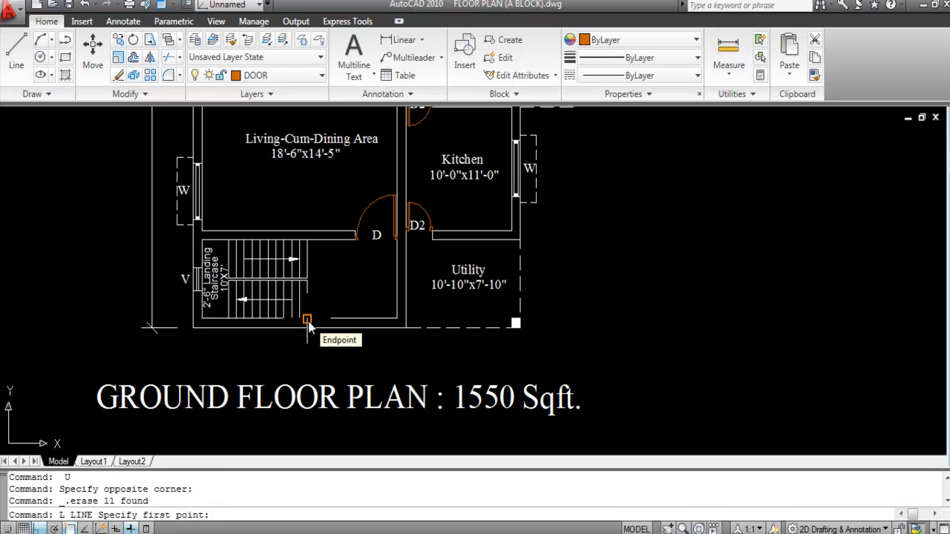
{"action": "left_click", "coordinate": [306, 319]}
{"action": "left_click", "coordinate": [397, 317]}
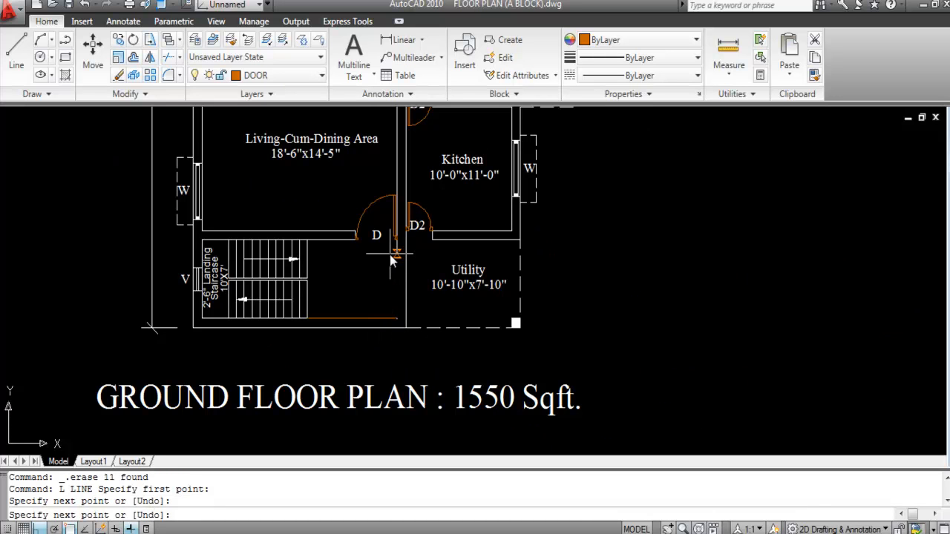
{"action": "key", "text": "Escape"}
Step: Make WINDOW the current layer and draw a vertical line down from the wall
{"action": "scroll", "coordinate": [361, 302], "scroll_direction": "up", "scroll_amount": 2}
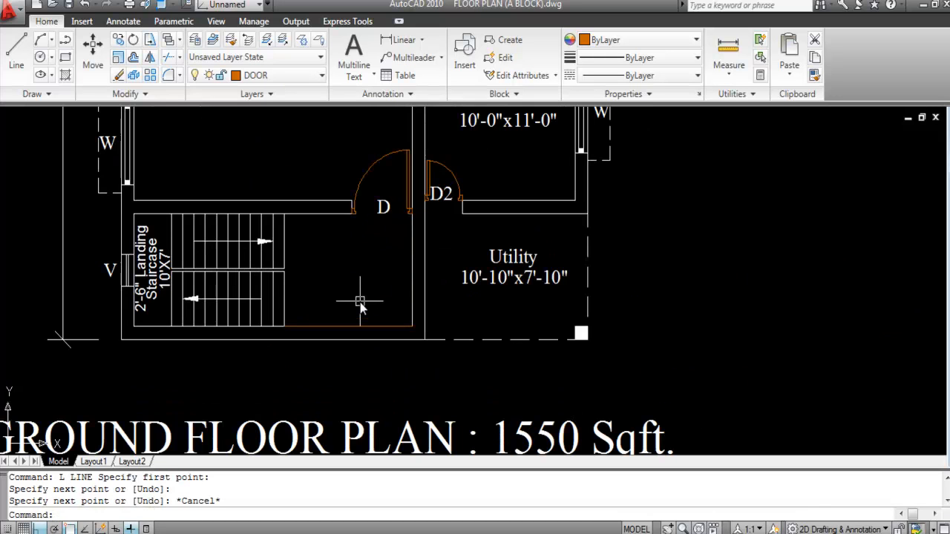
{"action": "left_click", "coordinate": [276, 76]}
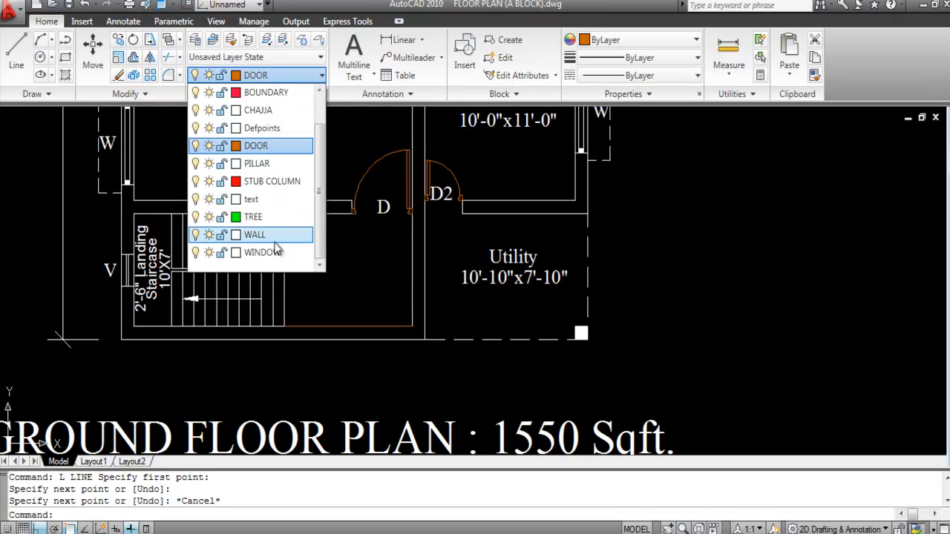
{"action": "left_click", "coordinate": [267, 253]}
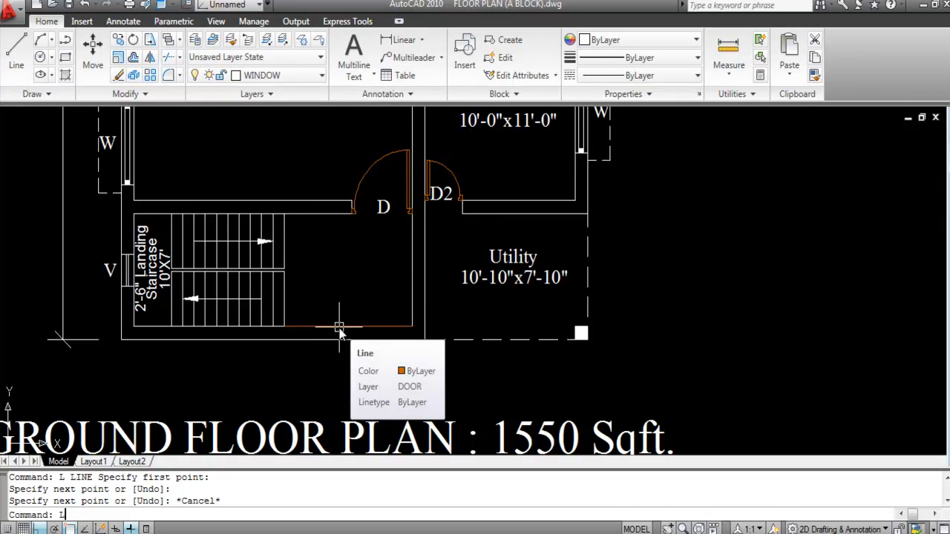
{"action": "type", "text": "L"}
{"action": "key", "text": "Return"}
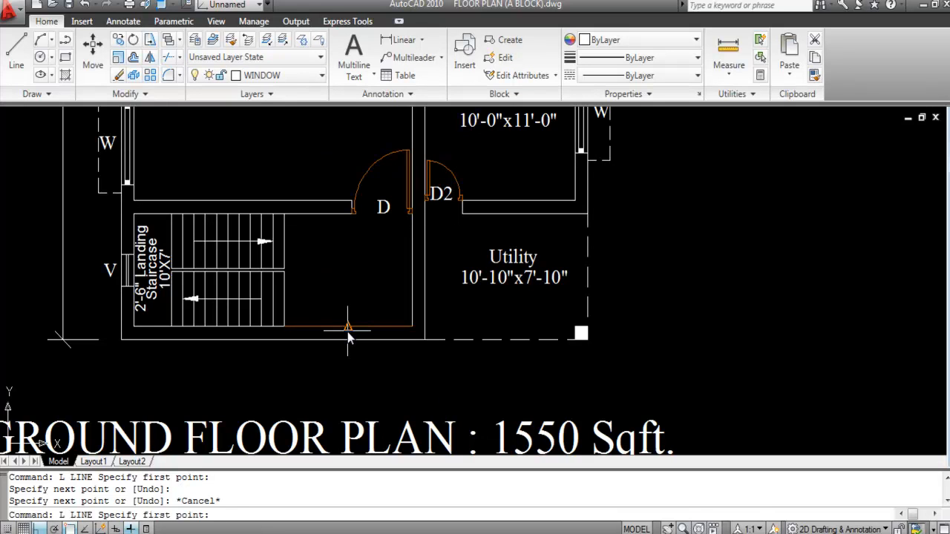
{"action": "left_click", "coordinate": [347, 327]}
{"action": "key", "text": "Escape"}
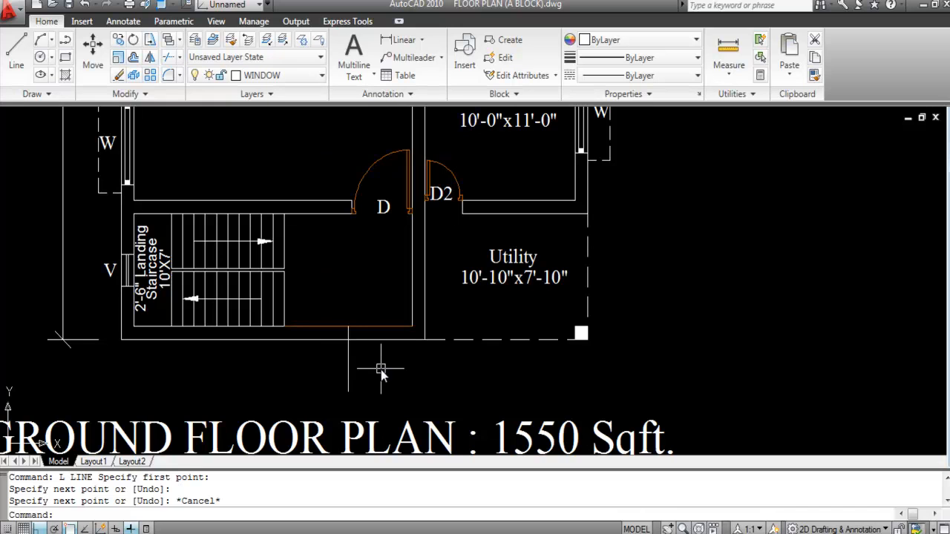
Step: Offset the vertical line 3'2.5 to both the left and the right
{"action": "key", "text": "Return"}
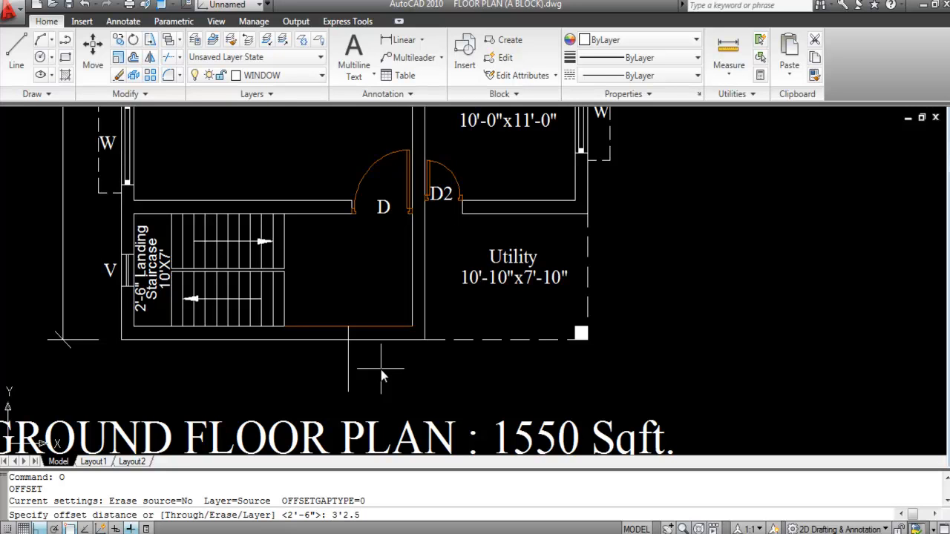
{"action": "type", "text": "3'2.5"}
{"action": "key", "text": "Return"}
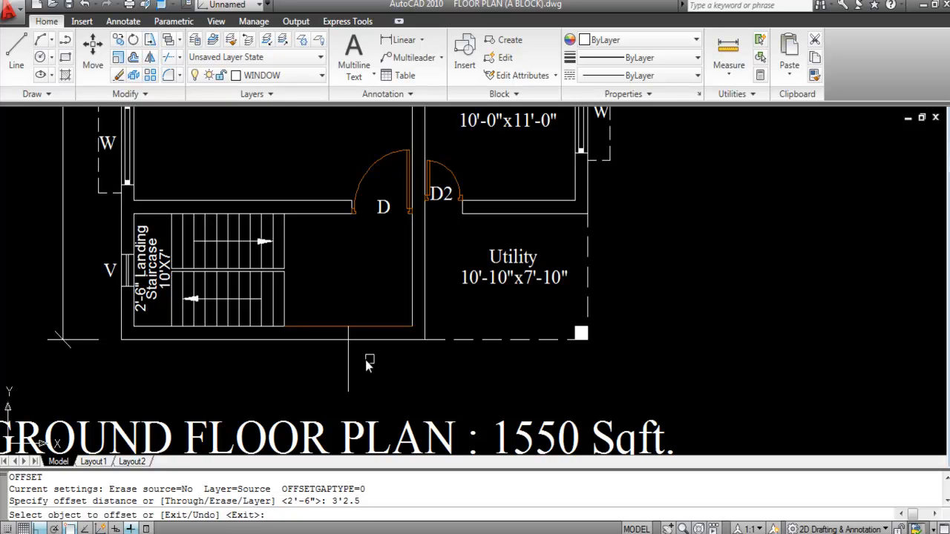
{"action": "left_click", "coordinate": [349, 365]}
{"action": "left_click", "coordinate": [312, 374]}
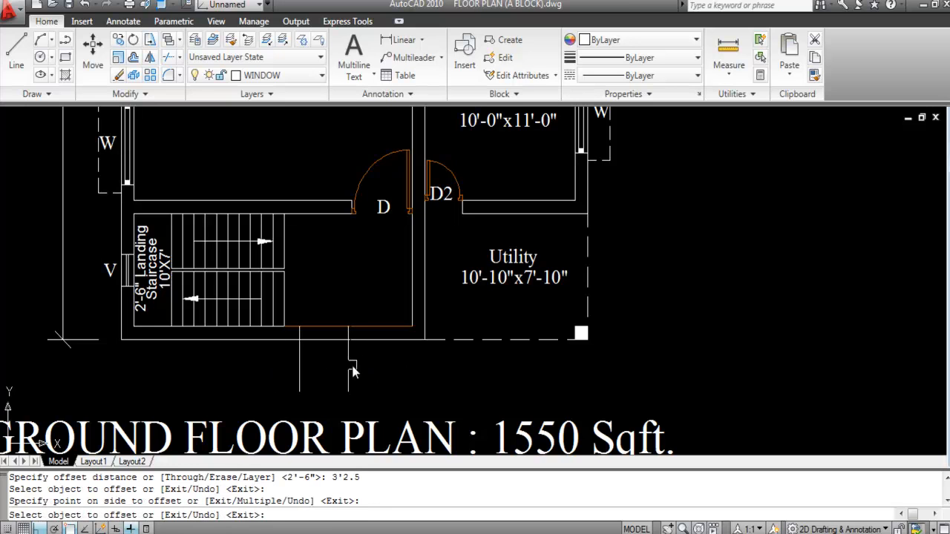
{"action": "left_click", "coordinate": [351, 375]}
{"action": "left_click", "coordinate": [382, 374]}
{"action": "key", "text": "Escape"}
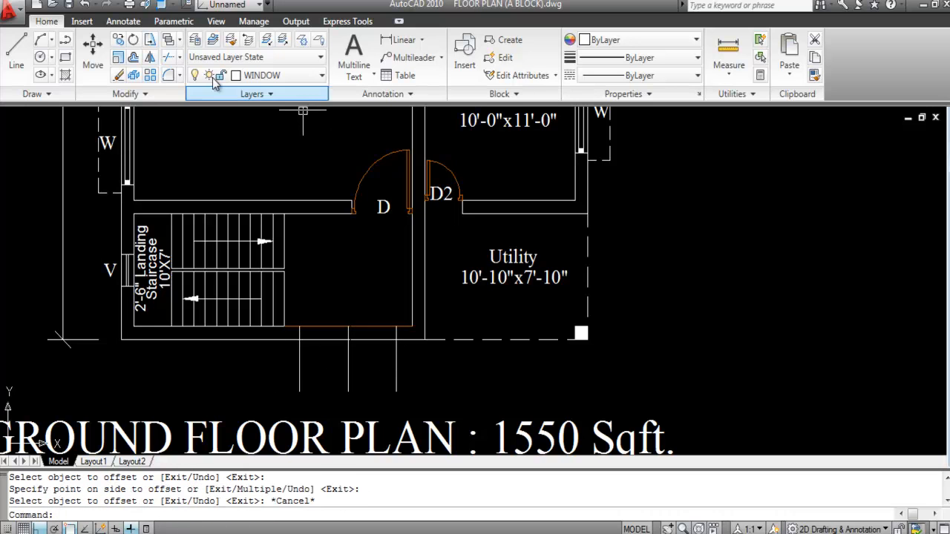
Step: Measure the span between the two outer vertical lines
{"action": "left_click", "coordinate": [392, 42]}
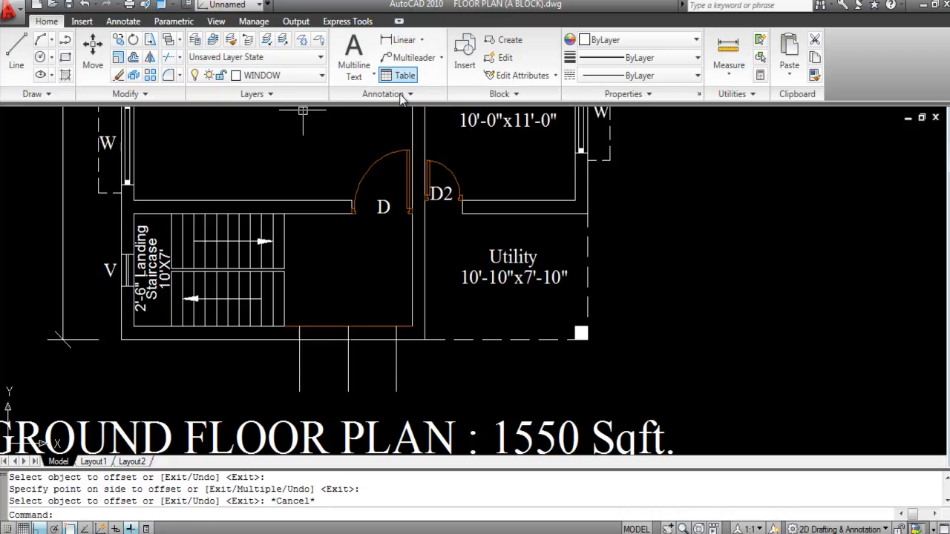
{"action": "left_click", "coordinate": [299, 326]}
{"action": "left_click", "coordinate": [396, 327]}
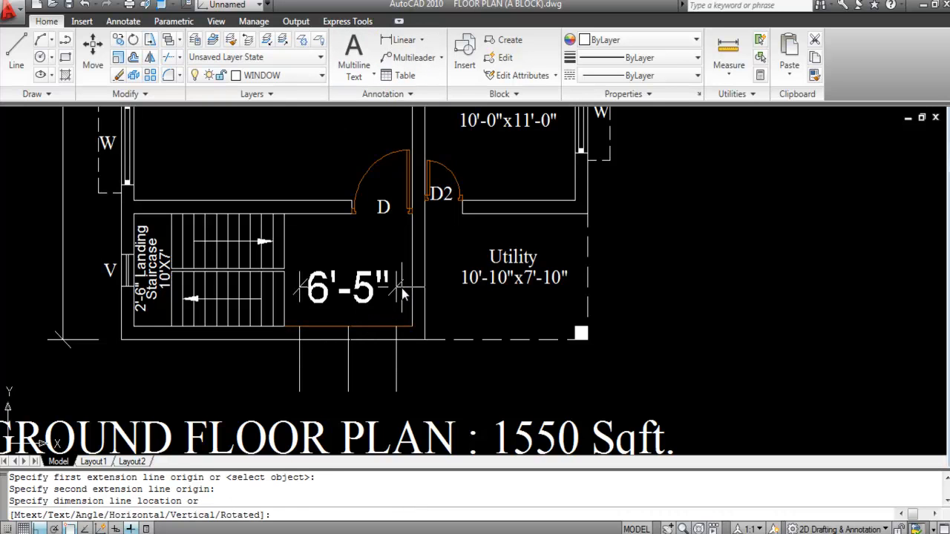
{"action": "key", "text": "Escape"}
Step: Delete the middle vertical line and the orange wall line, then trim the verticals back to the wall
{"action": "left_click", "coordinate": [357, 388]}
{"action": "left_click", "coordinate": [340, 375]}
{"action": "key", "text": "Delete"}
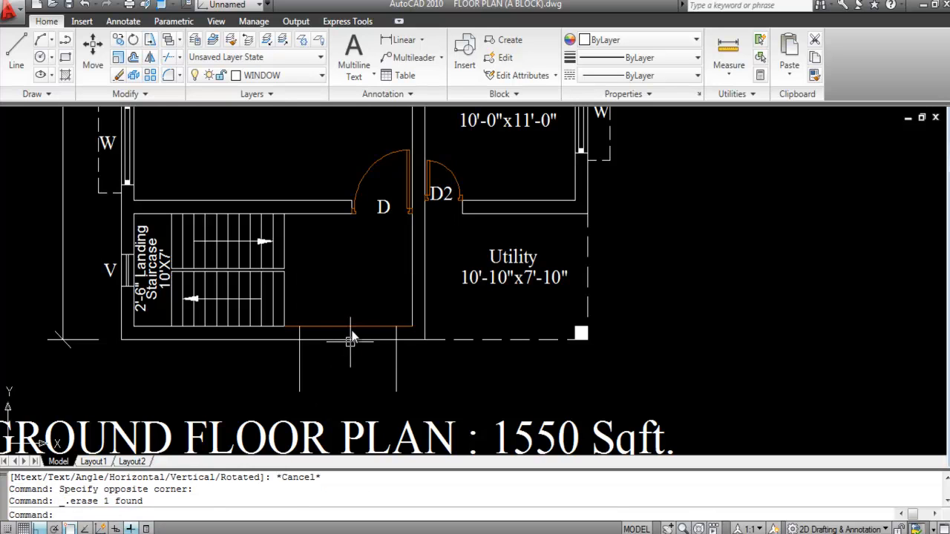
{"action": "left_click", "coordinate": [348, 327]}
{"action": "key", "text": "Delete"}
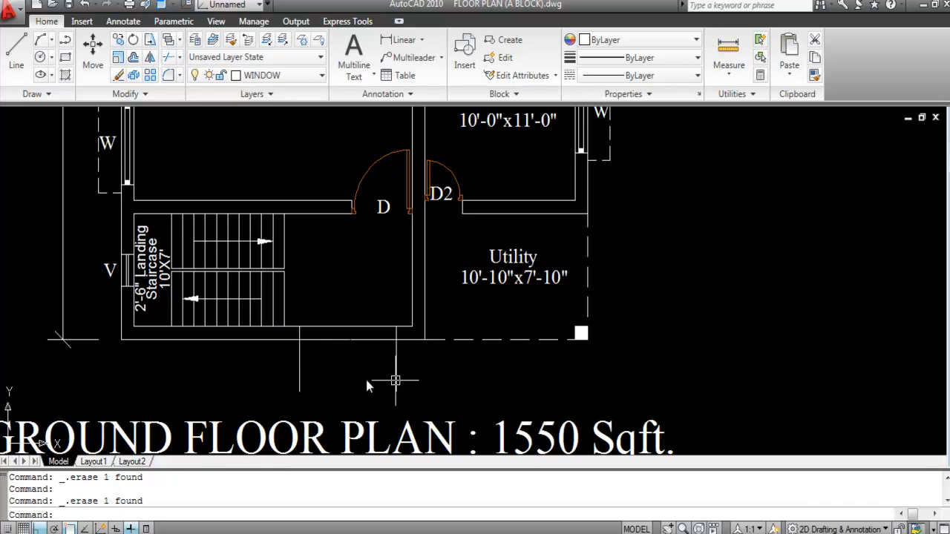
{"action": "key", "text": "Return"}
{"action": "key", "text": "Return"}
{"action": "left_click", "coordinate": [402, 392]}
{"action": "left_click", "coordinate": [273, 378]}
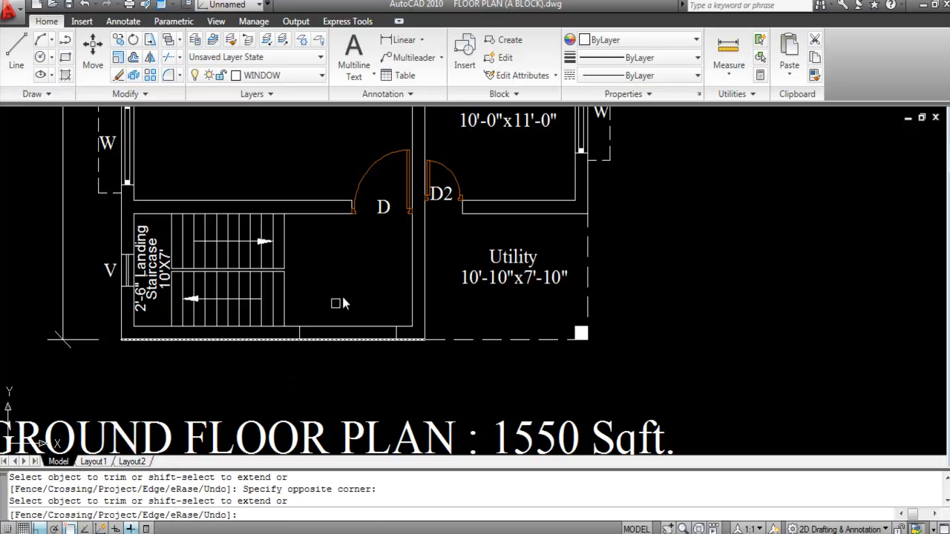
{"action": "key", "text": "Escape"}
Step: Draw a line across the bottom-wall opening from corner to corner
{"action": "scroll", "coordinate": [328, 326], "scroll_direction": "up", "scroll_amount": 2}
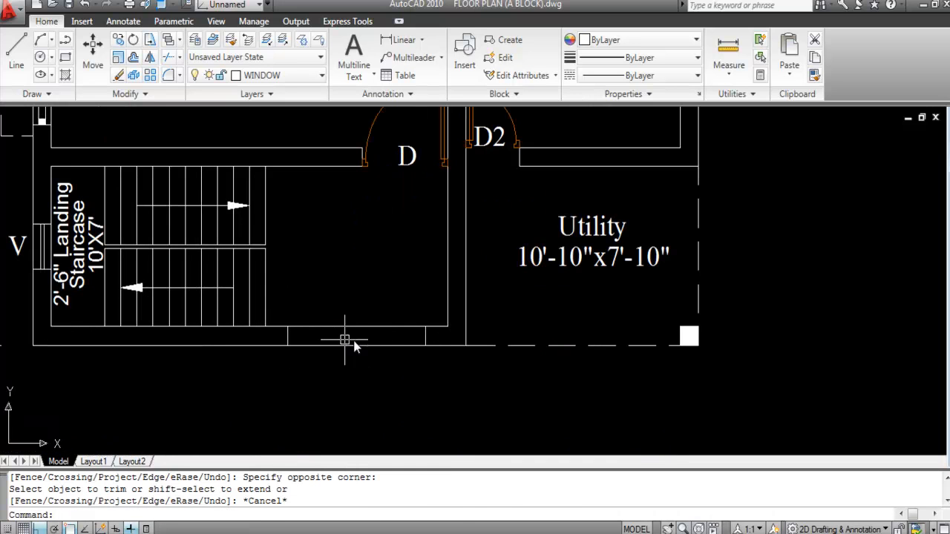
{"action": "type", "text": "L"}
{"action": "key", "text": "Return"}
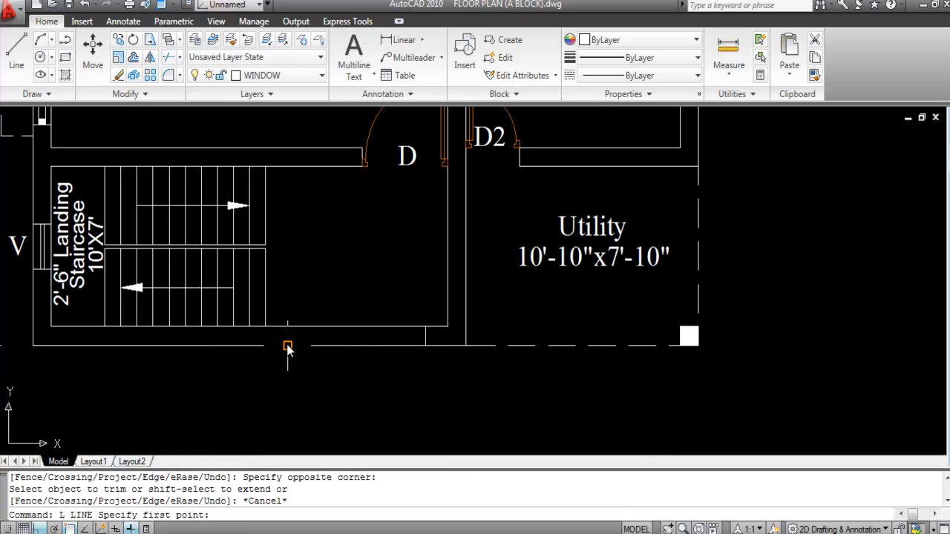
{"action": "left_click", "coordinate": [288, 335]}
{"action": "left_click", "coordinate": [428, 338]}
{"action": "key", "text": "Escape"}
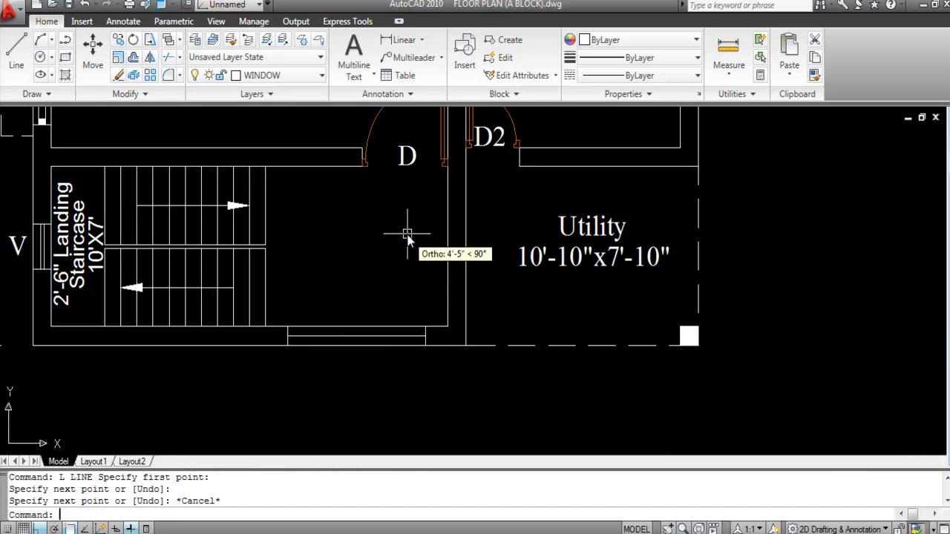
{"action": "scroll", "coordinate": [347, 336], "scroll_direction": "up", "scroll_amount": 3}
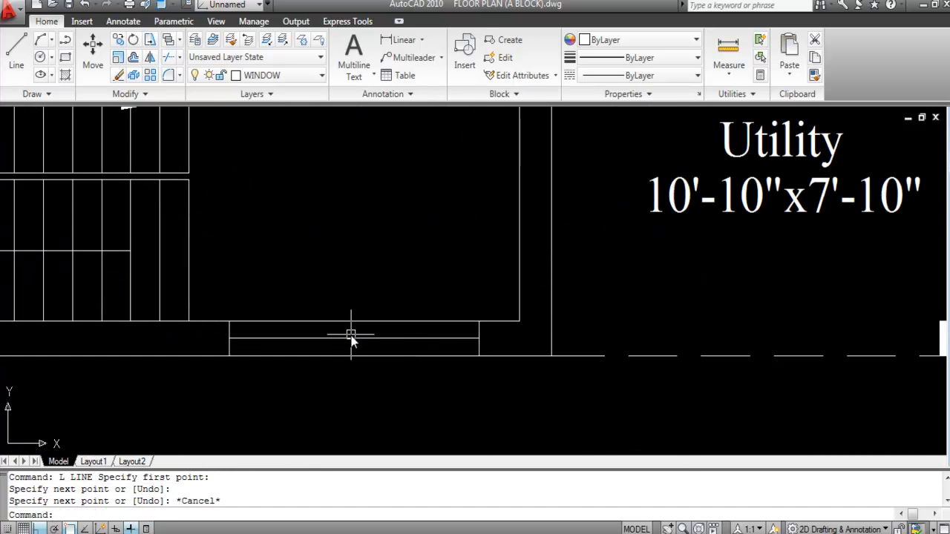
Step: Offset the line across the opening by 1, both above and below
{"action": "type", "text": "O"}
{"action": "key", "text": "Return"}
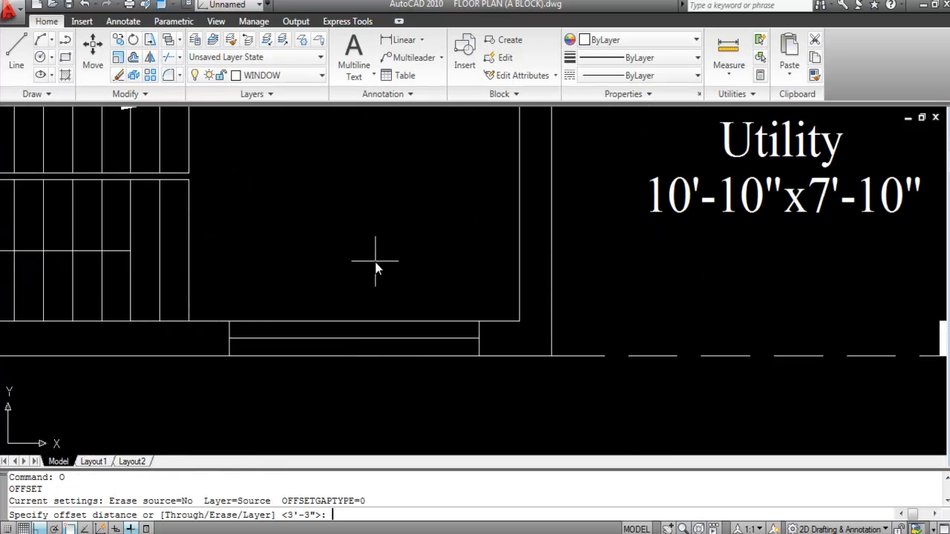
{"action": "type", "text": "1"}
{"action": "key", "text": "Return"}
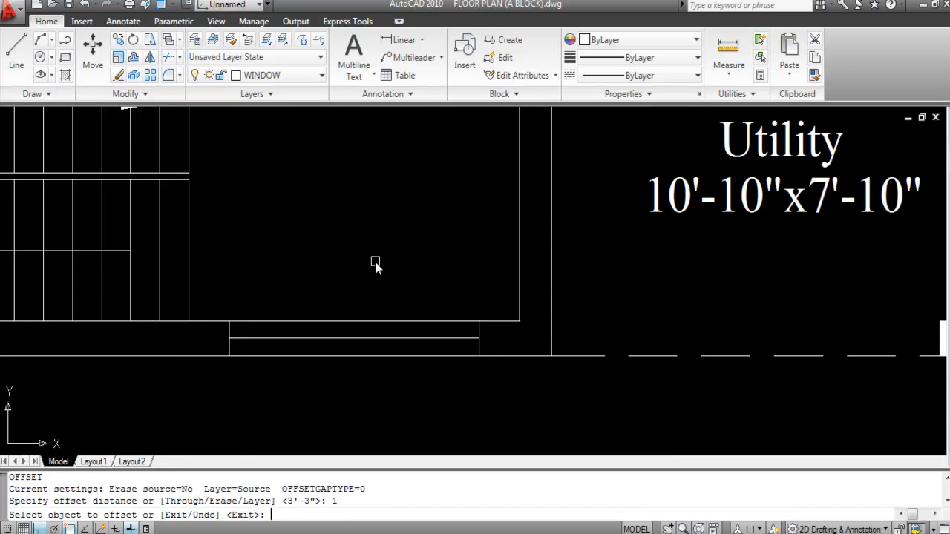
{"action": "left_click", "coordinate": [390, 339]}
{"action": "left_click", "coordinate": [377, 259]}
{"action": "scroll", "coordinate": [386, 341], "scroll_direction": "up", "scroll_amount": 3}
{"action": "left_click", "coordinate": [385, 333]}
{"action": "left_click", "coordinate": [409, 417]}
{"action": "key", "text": "Escape"}
Step: Delete the original middle line between the two offset copies
{"action": "left_click", "coordinate": [388, 333]}
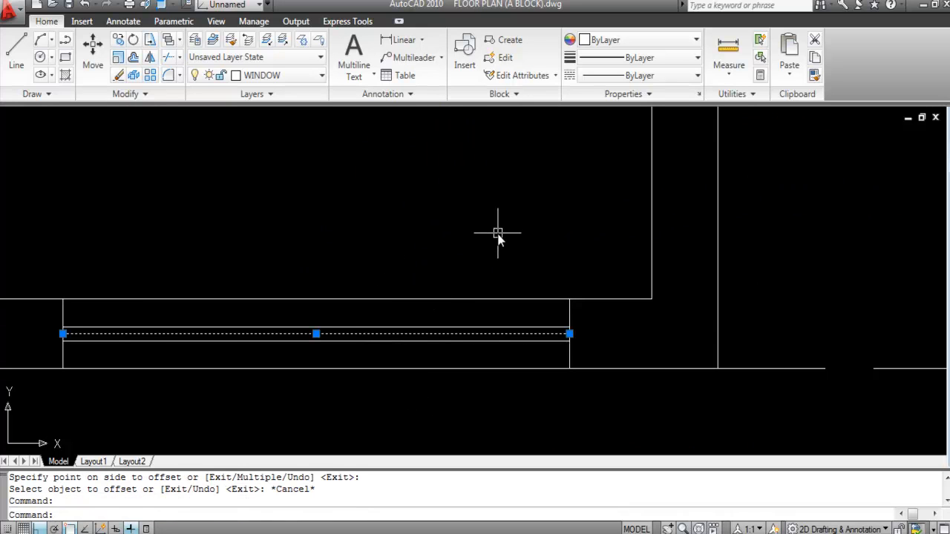
{"action": "key", "text": "Delete"}
{"action": "scroll", "coordinate": [463, 307], "scroll_direction": "down", "scroll_amount": 3}
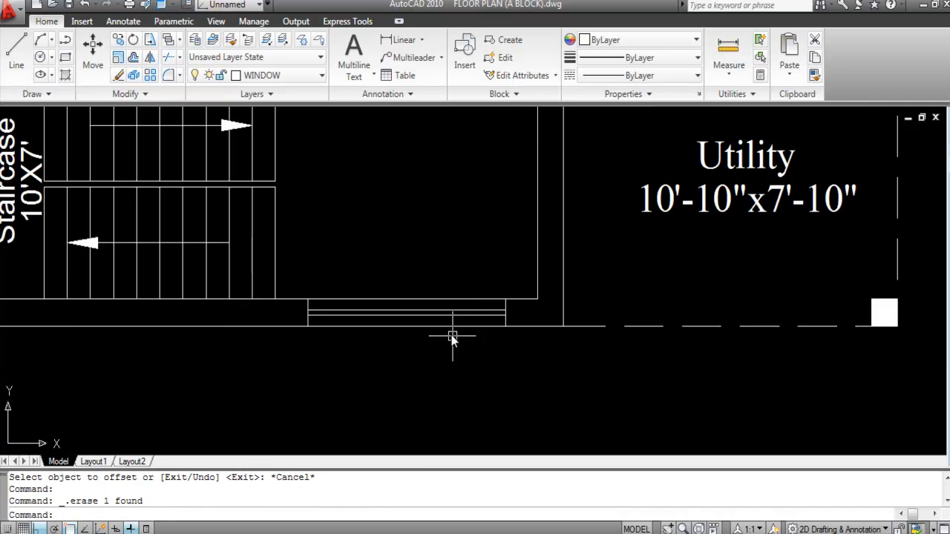
{"action": "scroll", "coordinate": [395, 318], "scroll_direction": "up", "scroll_amount": 2}
Step: Give the two window lines DASHED linetype with a linetype scale of 15
{"action": "left_click", "coordinate": [420, 325]}
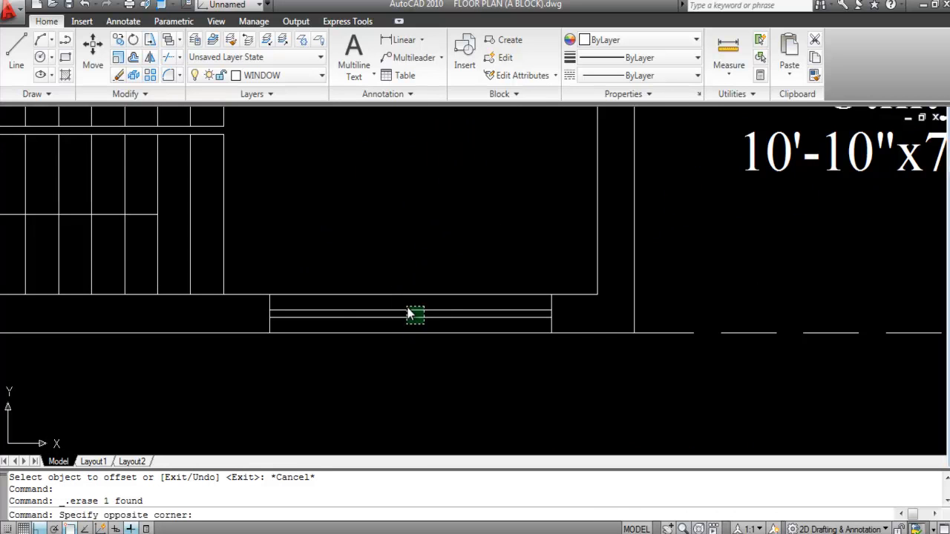
{"action": "left_click", "coordinate": [410, 311]}
{"action": "left_click", "coordinate": [645, 76]}
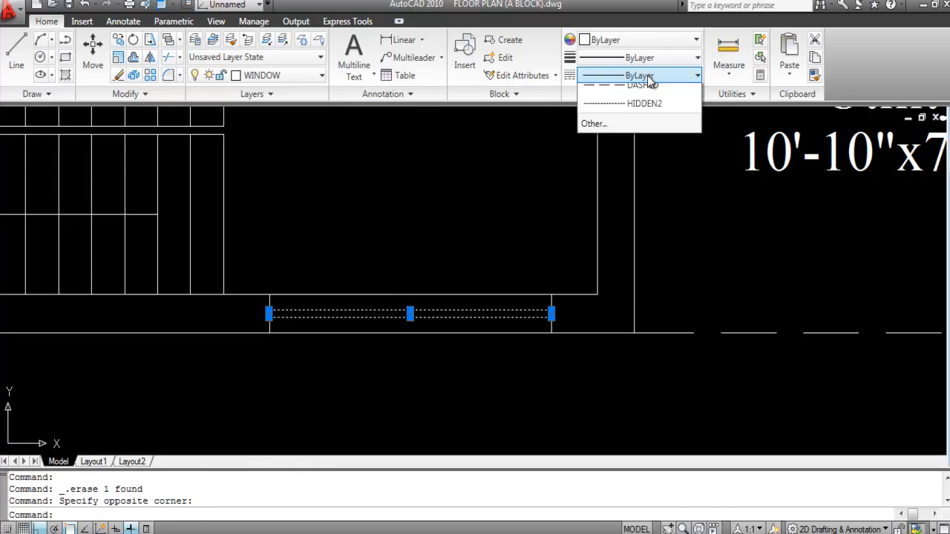
{"action": "left_click", "coordinate": [642, 204]}
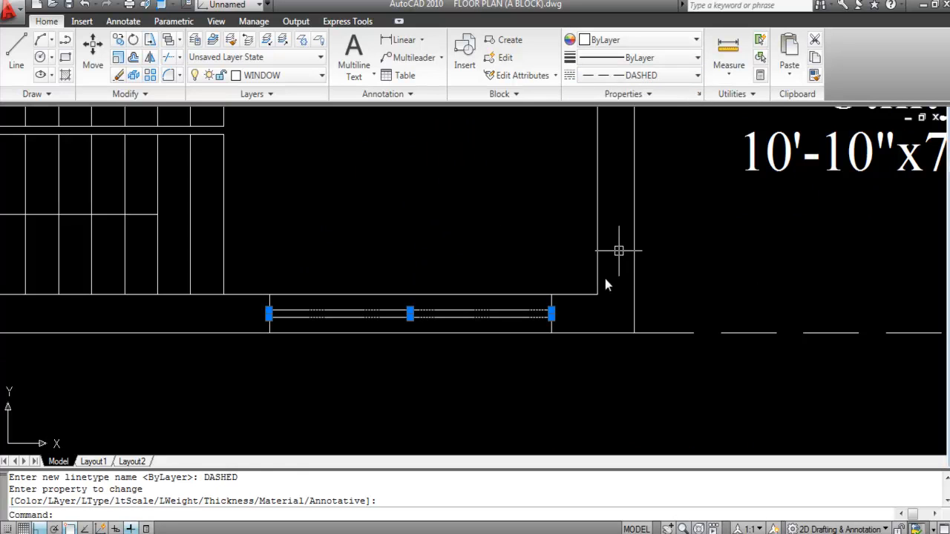
{"action": "right_click", "coordinate": [490, 317]}
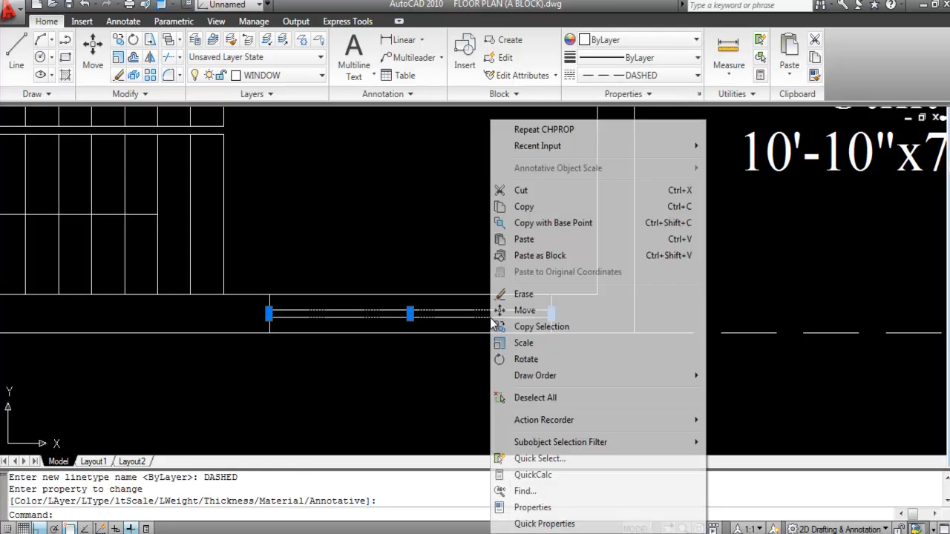
{"action": "left_click", "coordinate": [531, 508]}
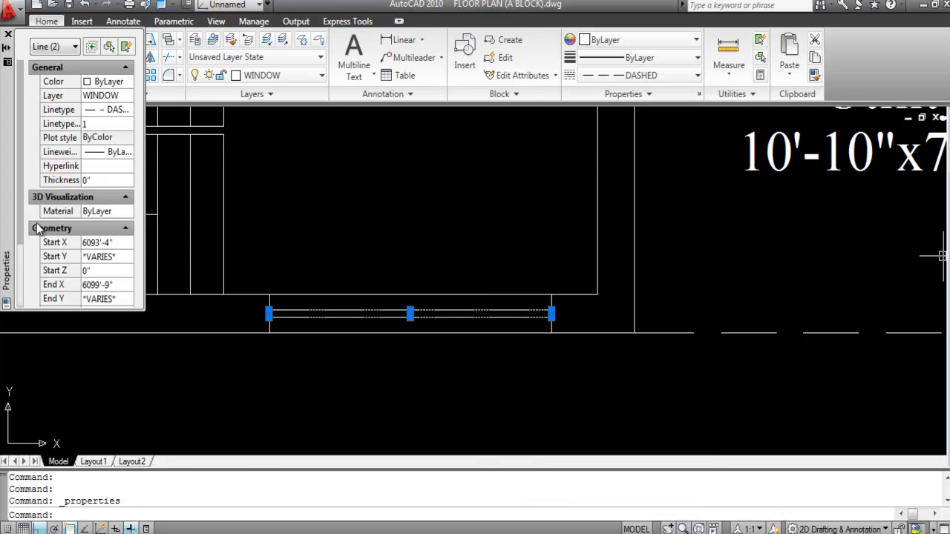
{"action": "left_click", "coordinate": [97, 124]}
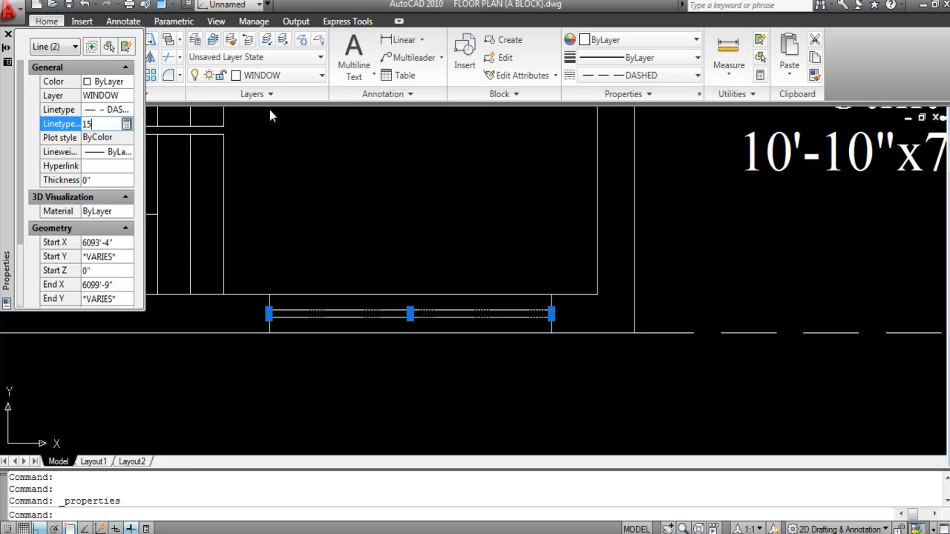
{"action": "key", "text": "Return"}
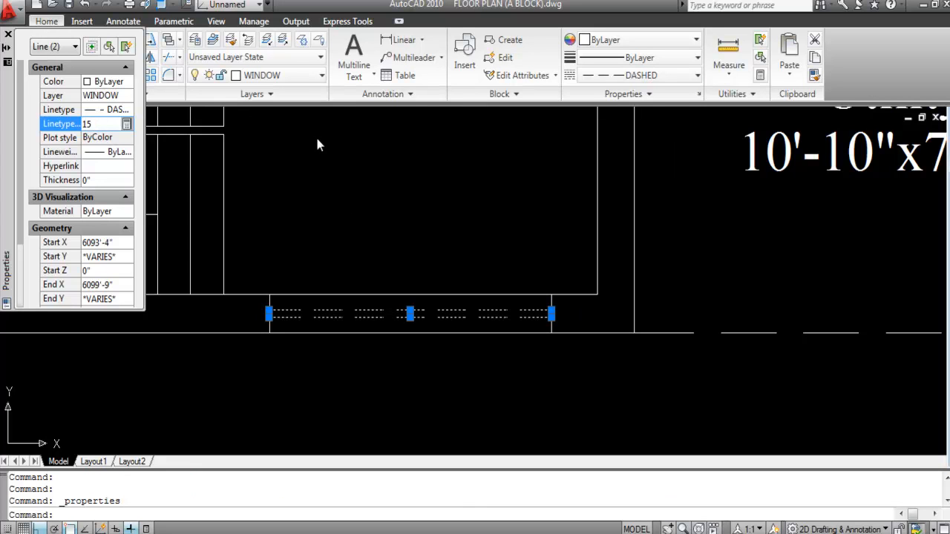
{"action": "left_click", "coordinate": [7, 35]}
{"action": "key", "text": "Escape"}
{"action": "scroll", "coordinate": [424, 304], "scroll_direction": "down", "scroll_amount": 3}
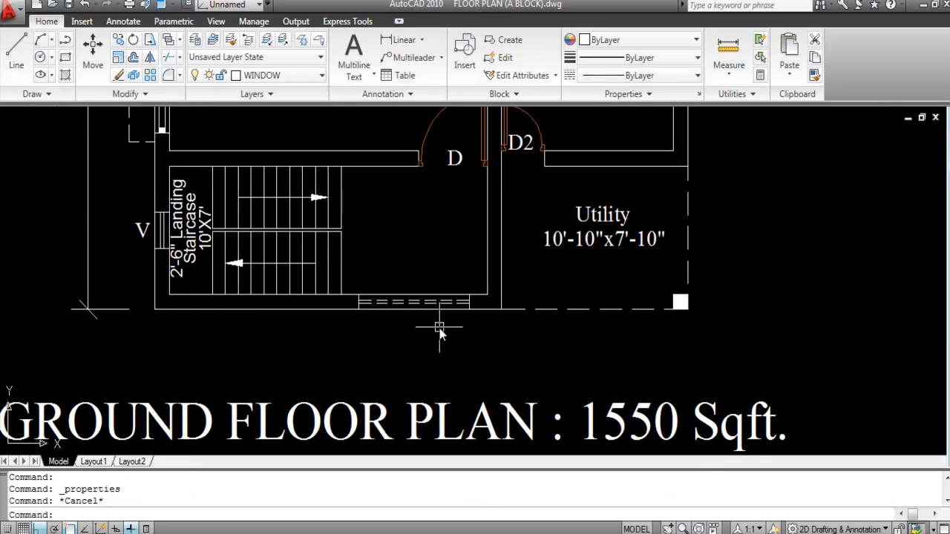
Step: Begin a 6-inch offset, cancelling after the dashed window line was picked by mistake
{"action": "scroll", "coordinate": [389, 313], "scroll_direction": "up", "scroll_amount": 2}
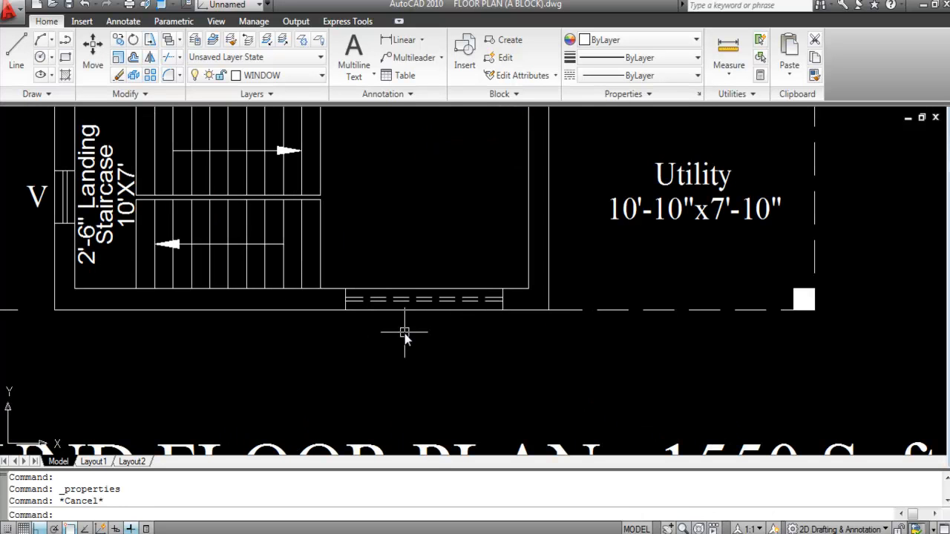
{"action": "key", "text": "Return"}
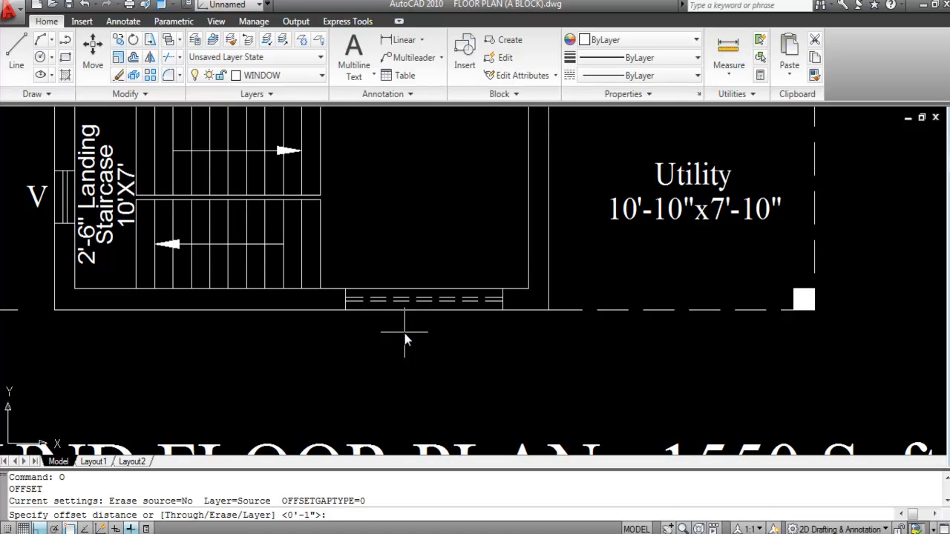
{"action": "type", "text": "6"}
{"action": "key", "text": "Return"}
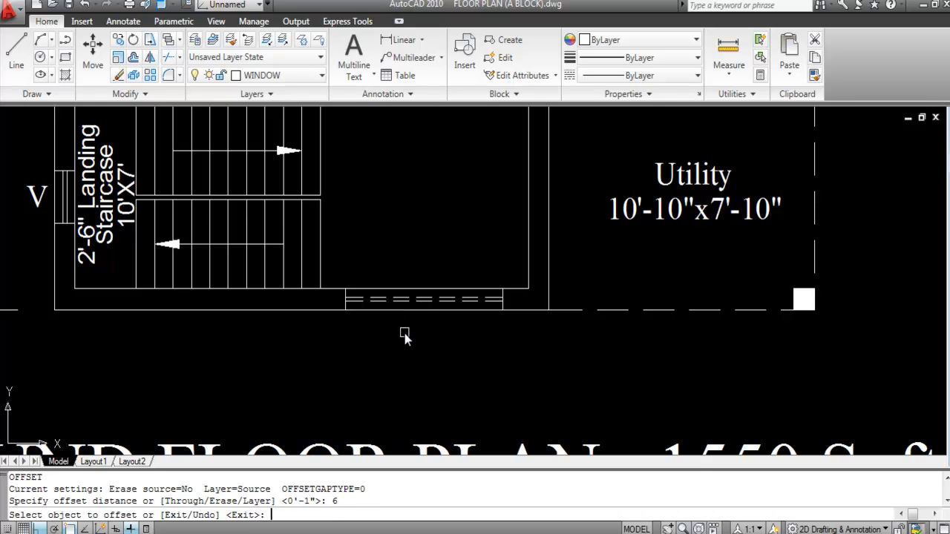
{"action": "scroll", "coordinate": [349, 296], "scroll_direction": "up", "scroll_amount": 3}
{"action": "left_click", "coordinate": [340, 306]}
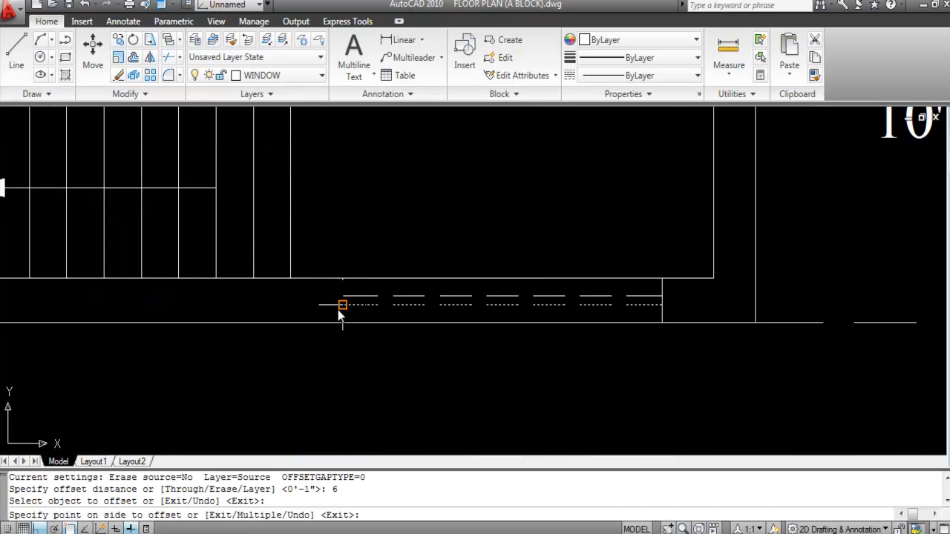
{"action": "key", "text": "Escape"}
Step: Offset the left and right end lines of the opening 6 inches inward
{"action": "key", "text": "Return"}
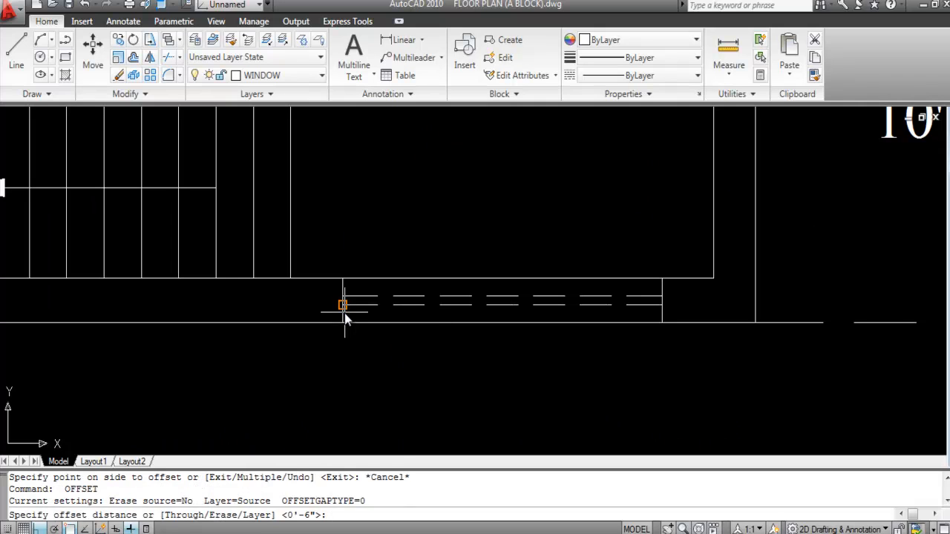
{"action": "type", "text": "6"}
{"action": "key", "text": "Return"}
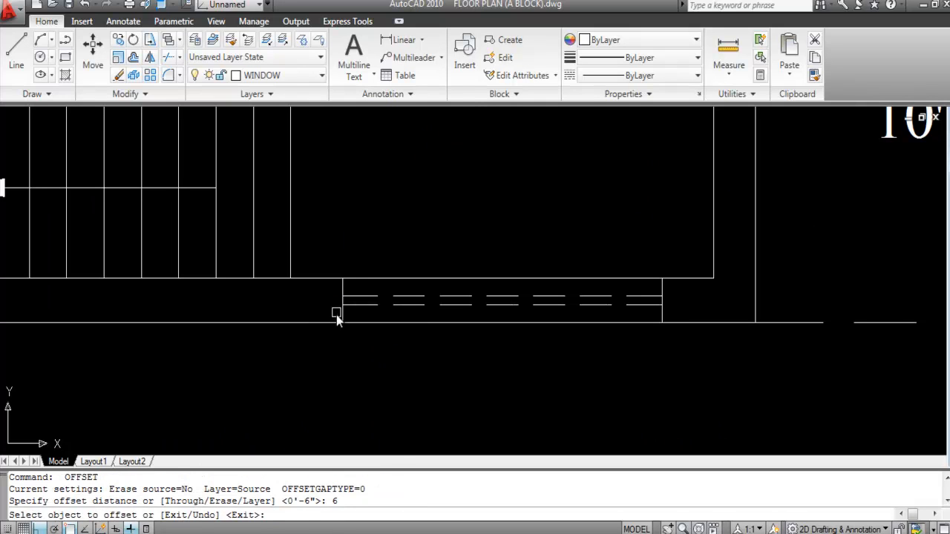
{"action": "left_click", "coordinate": [341, 313]}
{"action": "left_click", "coordinate": [297, 314]}
{"action": "left_click", "coordinate": [665, 314]}
{"action": "left_click", "coordinate": [670, 315]}
{"action": "scroll", "coordinate": [489, 220], "scroll_direction": "down", "scroll_amount": 4}
{"action": "key", "text": "Escape"}
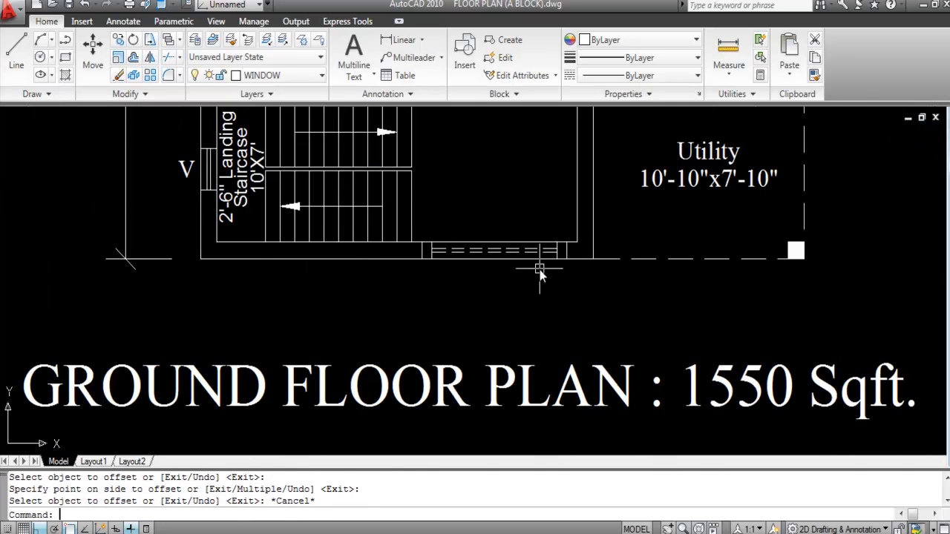
{"action": "key", "text": "Return"}
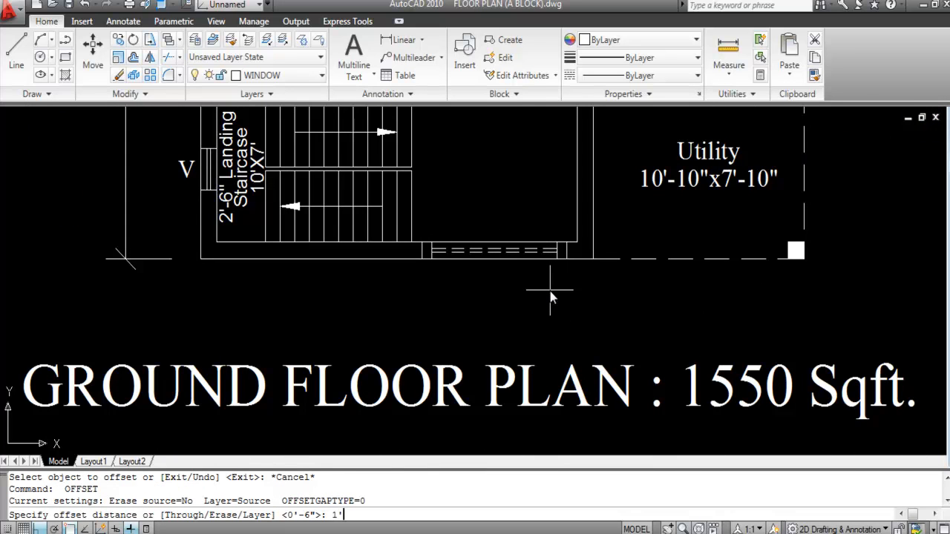
Step: Offset the bottom wall line 1'6 outward below the wall
{"action": "type", "text": "1'6"}
{"action": "key", "text": "Return"}
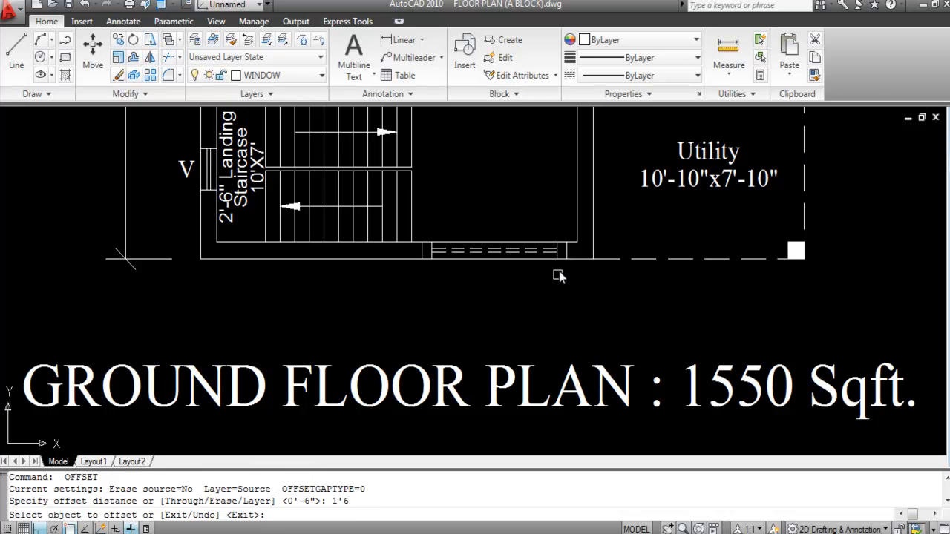
{"action": "left_click", "coordinate": [576, 259]}
{"action": "left_click", "coordinate": [579, 297]}
{"action": "key", "text": "Escape"}
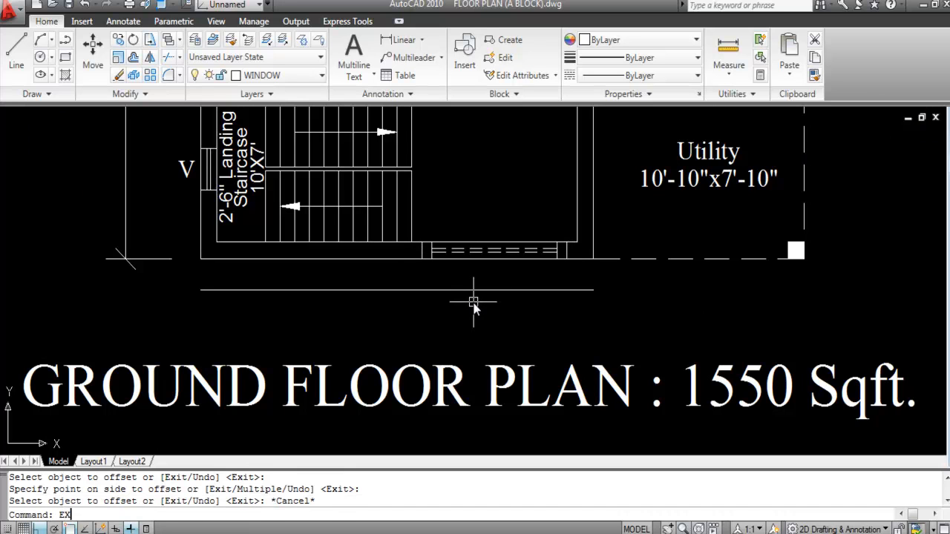
Step: Extend both jamb lines down to the new outer line
{"action": "type", "text": "EX"}
{"action": "key", "text": "Return"}
{"action": "left_click", "coordinate": [452, 289]}
{"action": "key", "text": "Return"}
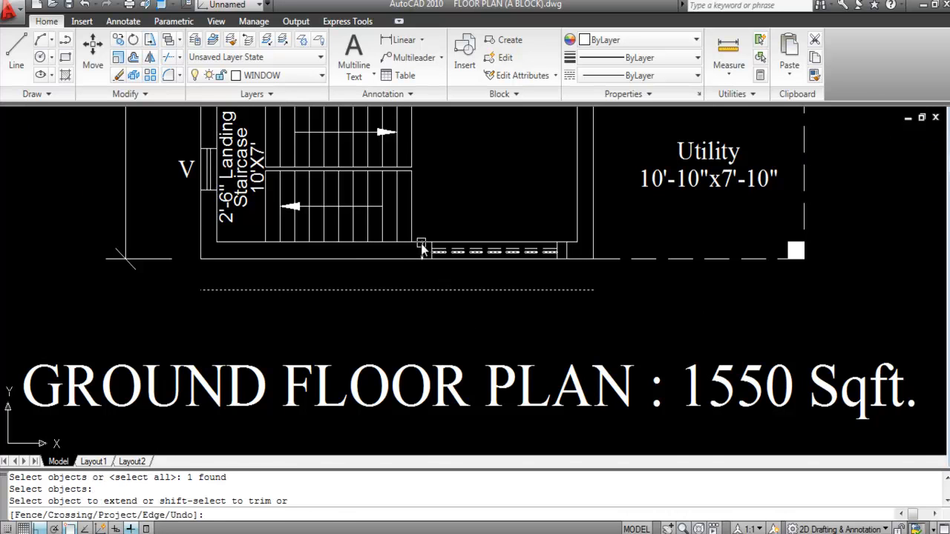
{"action": "scroll", "coordinate": [427, 251], "scroll_direction": "up", "scroll_amount": 3}
{"action": "left_click", "coordinate": [419, 253]}
{"action": "left_click", "coordinate": [412, 265]}
{"action": "left_click", "coordinate": [424, 257]}
{"action": "left_click", "coordinate": [711, 267]}
{"action": "key", "text": "Escape"}
{"action": "scroll", "coordinate": [578, 293], "scroll_direction": "down", "scroll_amount": 2}
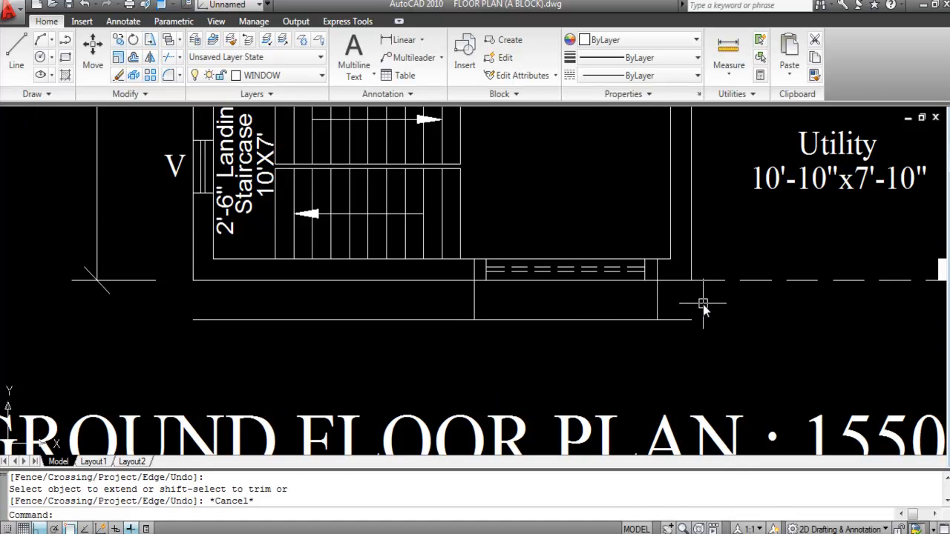
Step: Trim the outer line beyond the projection and the jamb stubs inside the window
{"action": "type", "text": "TR"}
{"action": "key", "text": "Return"}
{"action": "key", "text": "Return"}
{"action": "left_click", "coordinate": [674, 320]}
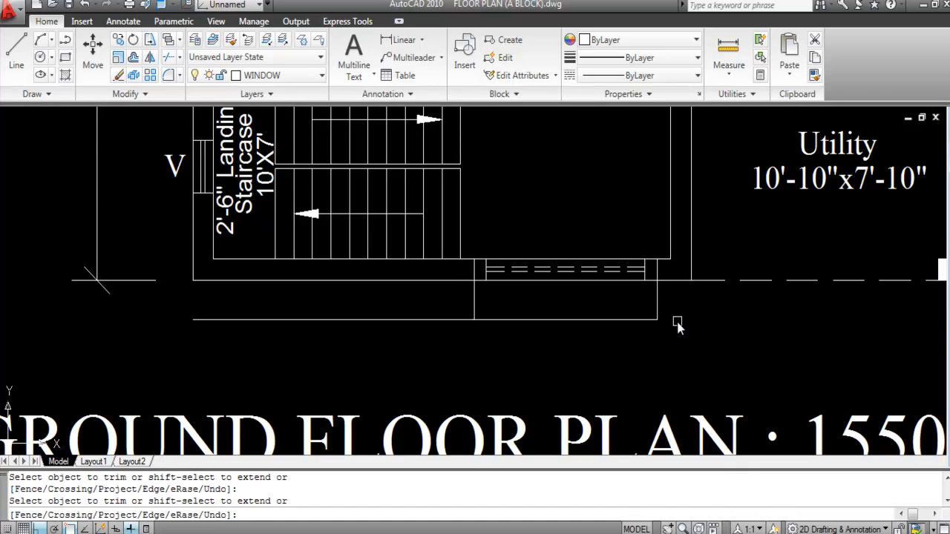
{"action": "left_click", "coordinate": [461, 320]}
{"action": "left_click", "coordinate": [475, 269]}
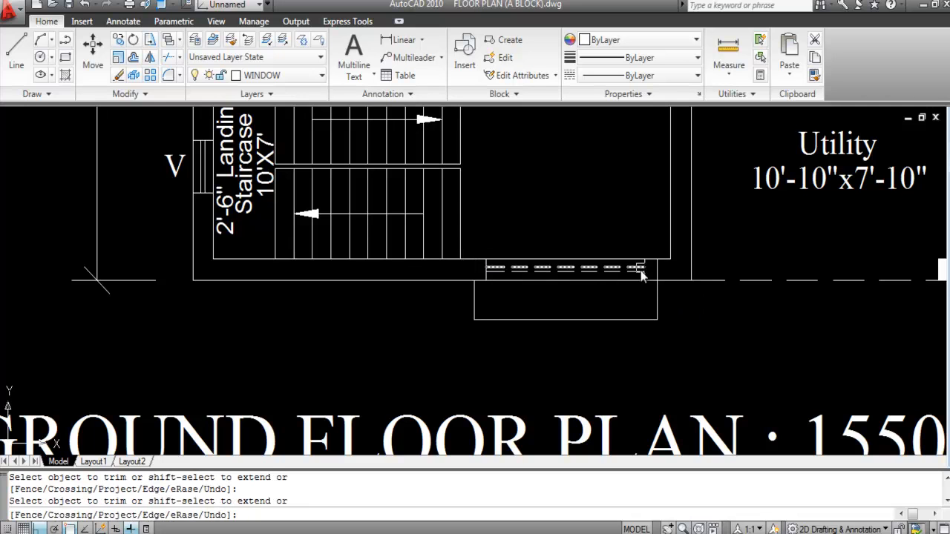
{"action": "left_click", "coordinate": [657, 274]}
{"action": "key", "text": "Escape"}
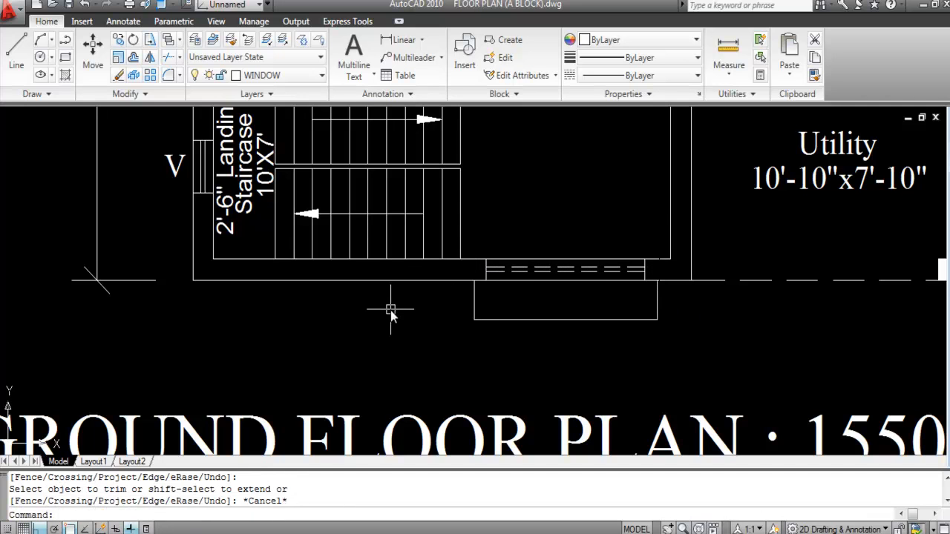
{"action": "scroll", "coordinate": [401, 313], "scroll_direction": "down", "scroll_amount": 3}
{"action": "scroll", "coordinate": [536, 318], "scroll_direction": "down", "scroll_amount": 2}
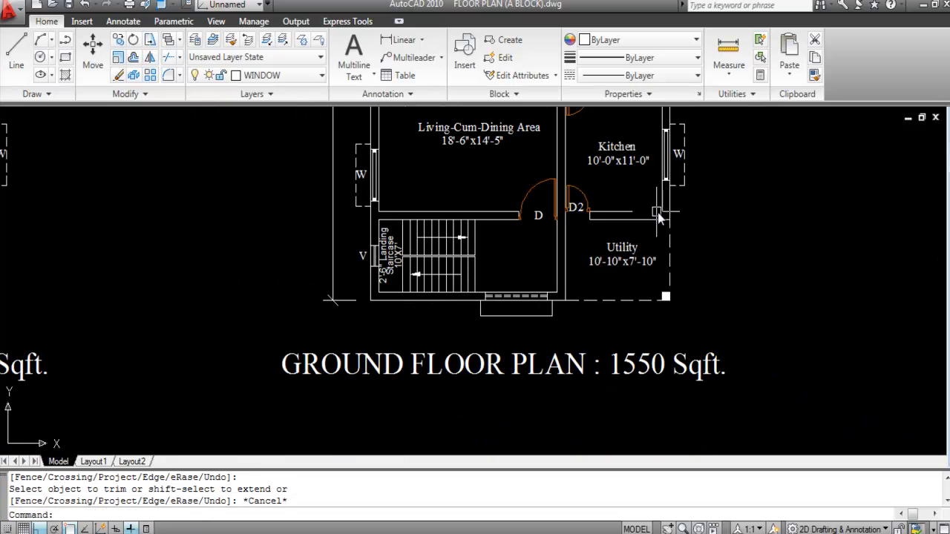
Step: Match the dashed CHAJJA line's properties onto the rectangle below the landing
{"action": "left_click", "coordinate": [682, 179]}
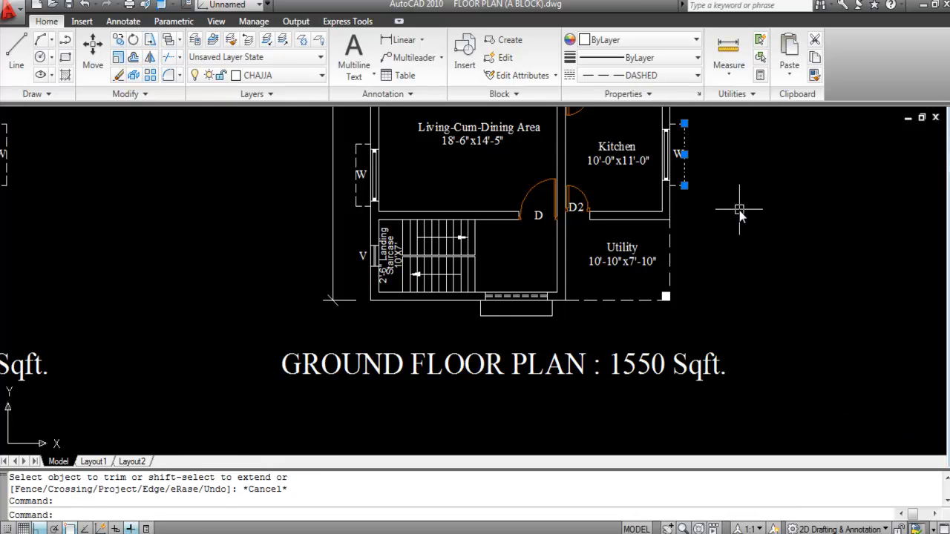
{"action": "type", "text": "MA"}
{"action": "key", "text": "Return"}
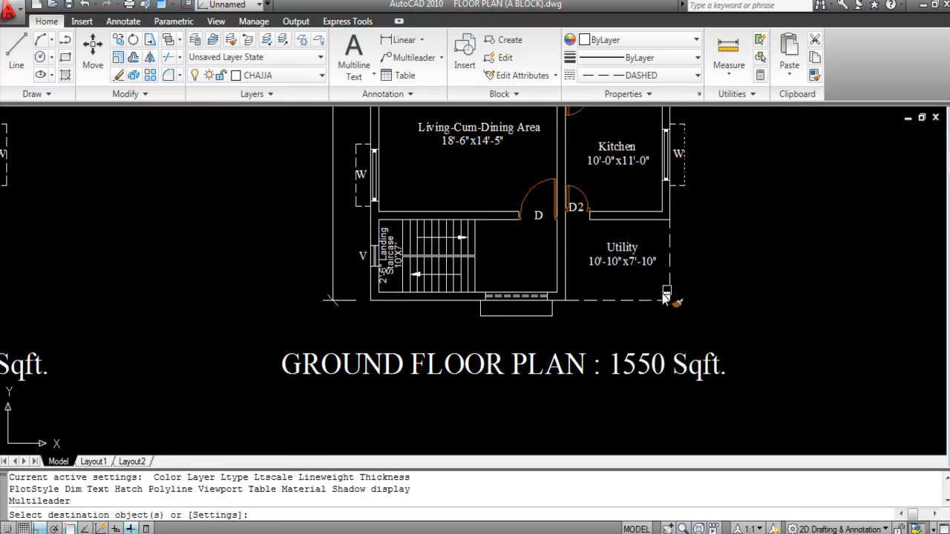
{"action": "scroll", "coordinate": [553, 333], "scroll_direction": "up", "scroll_amount": 2}
{"action": "left_click", "coordinate": [593, 343]}
{"action": "left_click", "coordinate": [399, 296]}
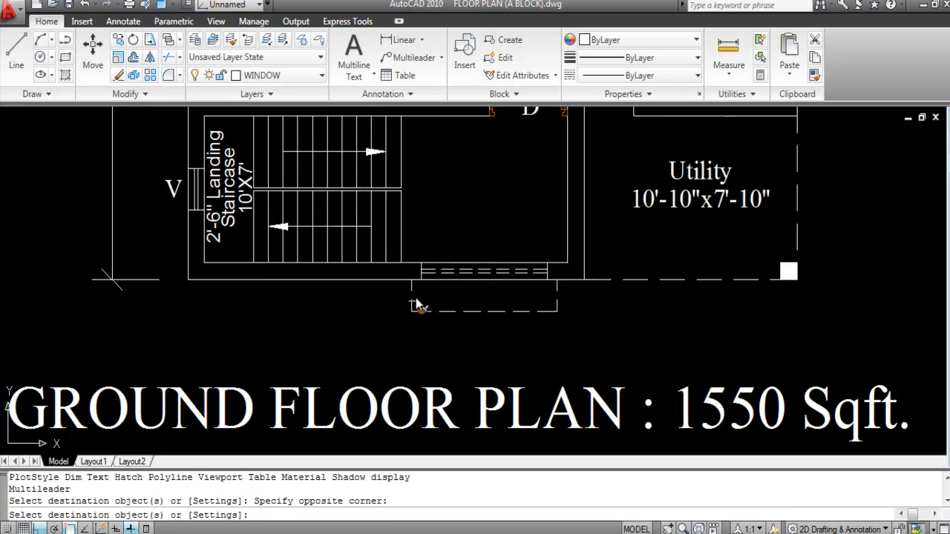
{"action": "key", "text": "Escape"}
{"action": "scroll", "coordinate": [527, 337], "scroll_direction": "down", "scroll_amount": 2}
{"action": "scroll", "coordinate": [461, 315], "scroll_direction": "down", "scroll_amount": 1}
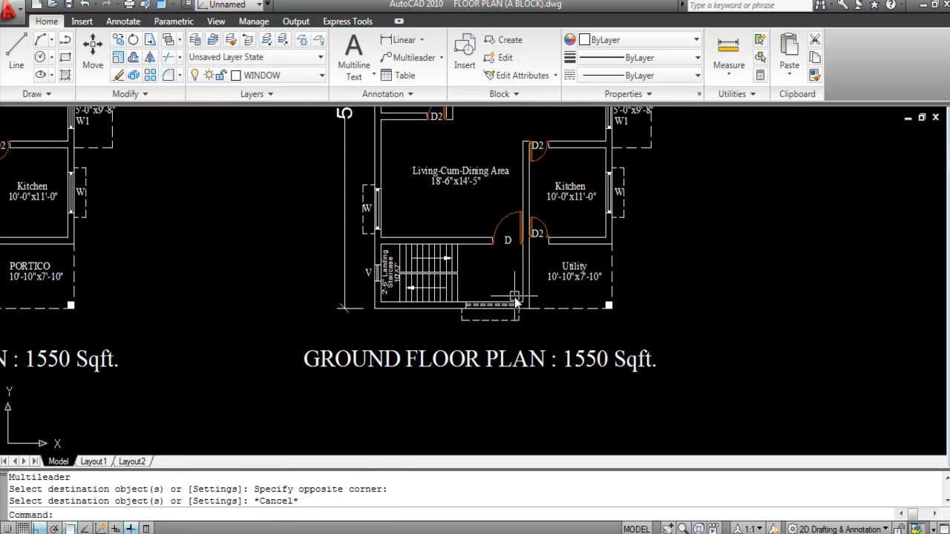
{"action": "scroll", "coordinate": [631, 198], "scroll_direction": "up", "scroll_amount": 5}
Step: Copy the kitchen window's W label to below the new window
{"action": "left_click", "coordinate": [633, 200]}
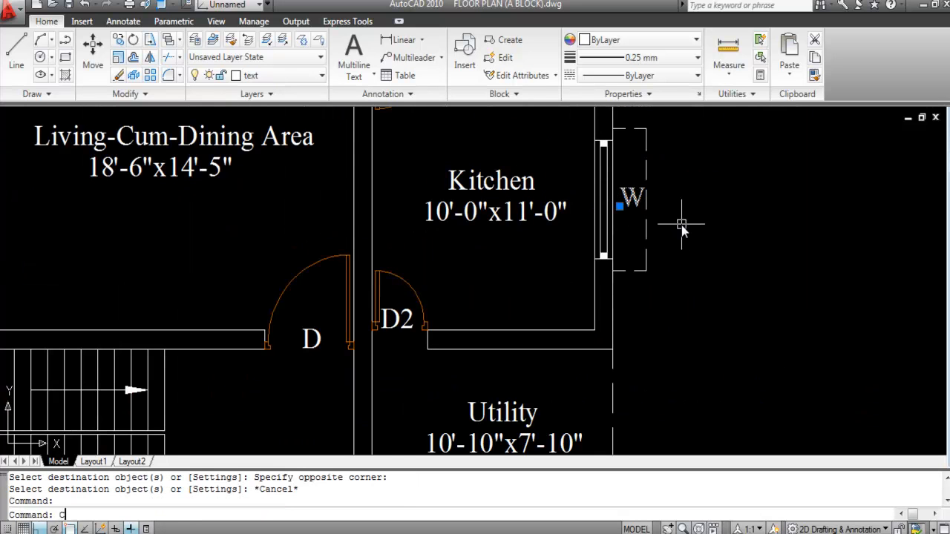
{"action": "type", "text": "o"}
{"action": "key", "text": "Return"}
{"action": "left_click", "coordinate": [636, 201]}
{"action": "key", "text": "F8"}
{"action": "scroll", "coordinate": [639, 338], "scroll_direction": "down", "scroll_amount": 5}
{"action": "scroll", "coordinate": [592, 345], "scroll_direction": "up", "scroll_amount": 7}
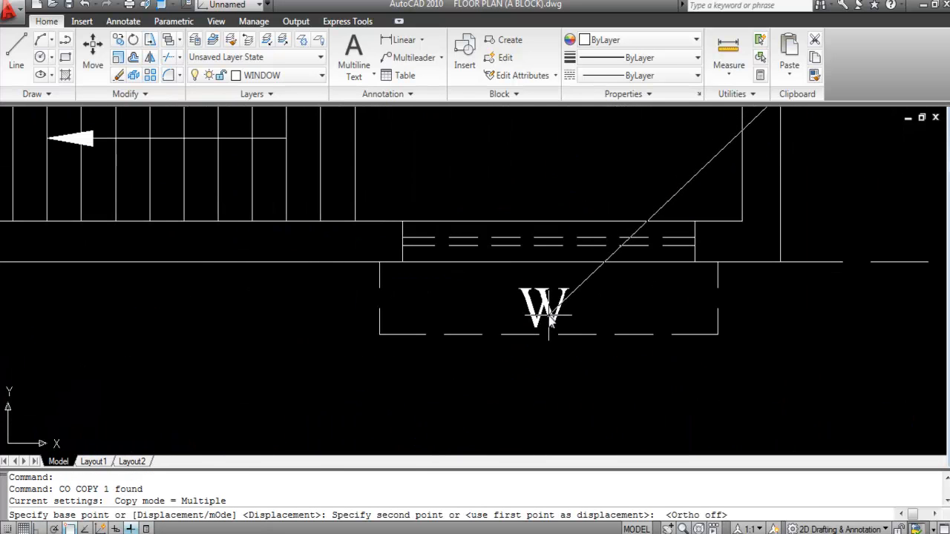
{"action": "left_click", "coordinate": [548, 327]}
{"action": "key", "text": "Escape"}
Step: Edit the copied label to read W2 and save the drawing
{"action": "double_click", "coordinate": [553, 312]}
{"action": "left_click", "coordinate": [562, 311]}
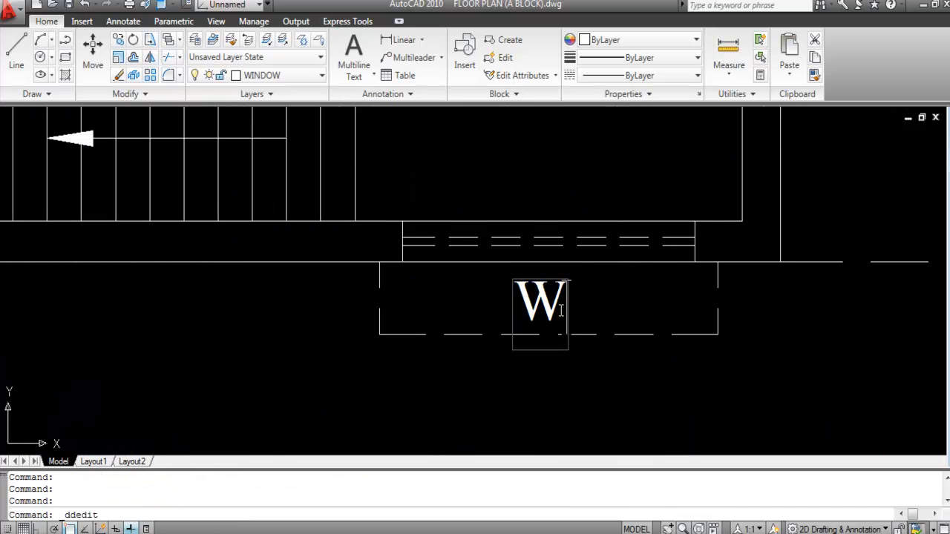
{"action": "type", "text": "2"}
{"action": "key", "text": "Return"}
{"action": "scroll", "coordinate": [581, 342], "scroll_direction": "down", "scroll_amount": 3}
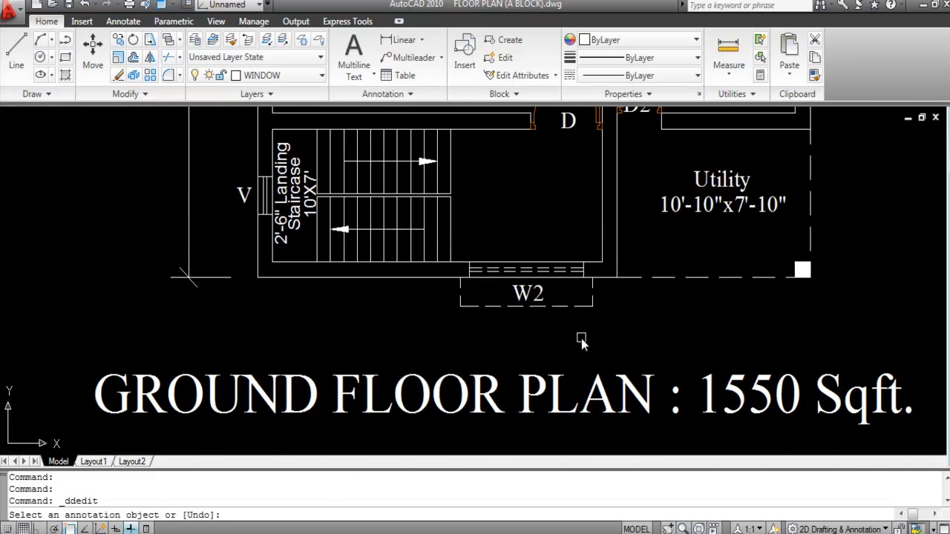
{"action": "key", "text": "Escape"}
{"action": "key", "text": "ctrl+s"}
{"action": "scroll", "coordinate": [538, 369], "scroll_direction": "down", "scroll_amount": 4}
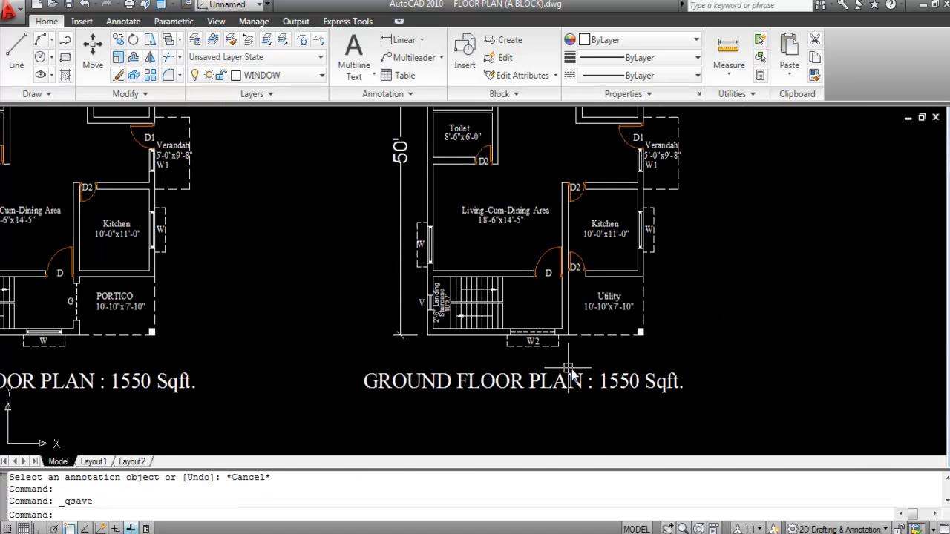
{"action": "scroll", "coordinate": [572, 367], "scroll_direction": "up", "scroll_amount": 5}
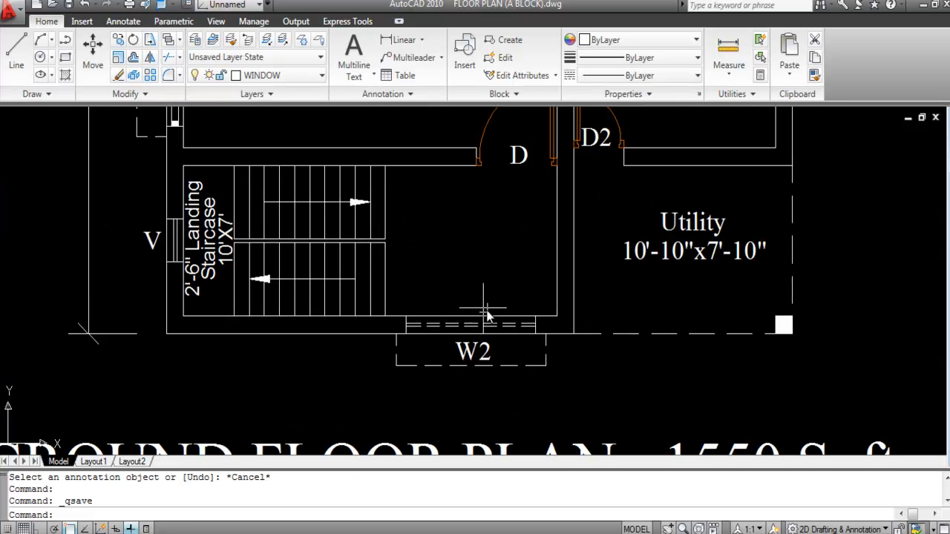
{"action": "scroll", "coordinate": [497, 321], "scroll_direction": "down", "scroll_amount": 2}
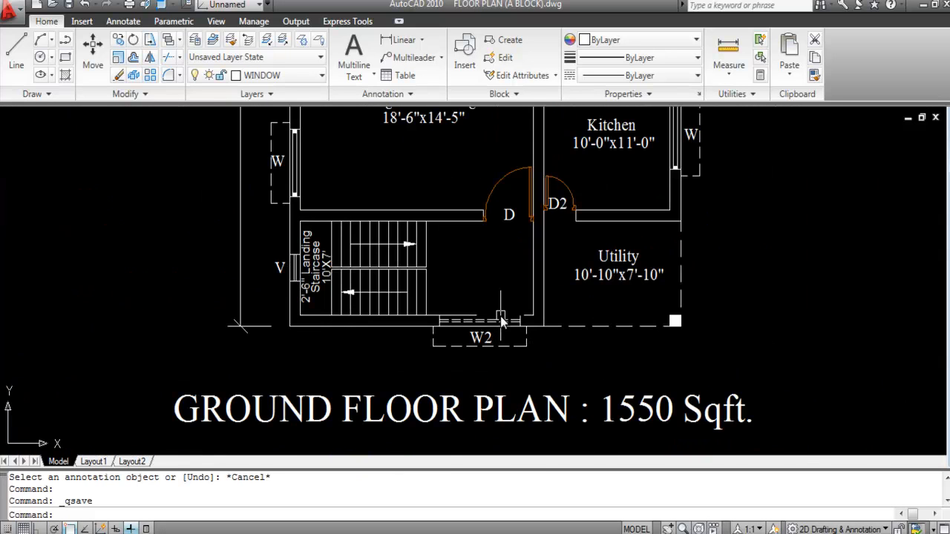
{"action": "left_click", "coordinate": [405, 39]}
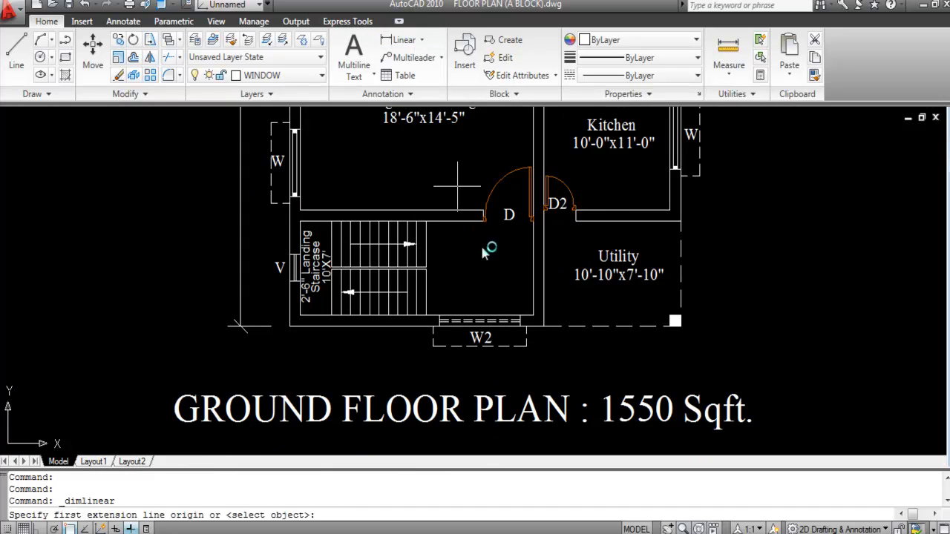
{"action": "left_click", "coordinate": [441, 317]}
{"action": "left_click", "coordinate": [523, 316]}
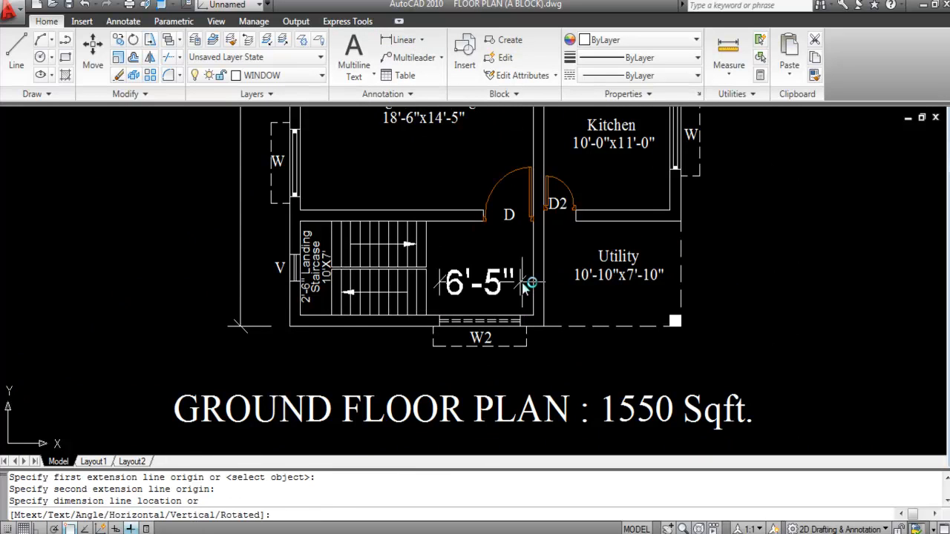
{"action": "key", "text": "Escape"}
{"action": "scroll", "coordinate": [482, 342], "scroll_direction": "down", "scroll_amount": 2}
{"action": "key", "text": "ctrl+s"}
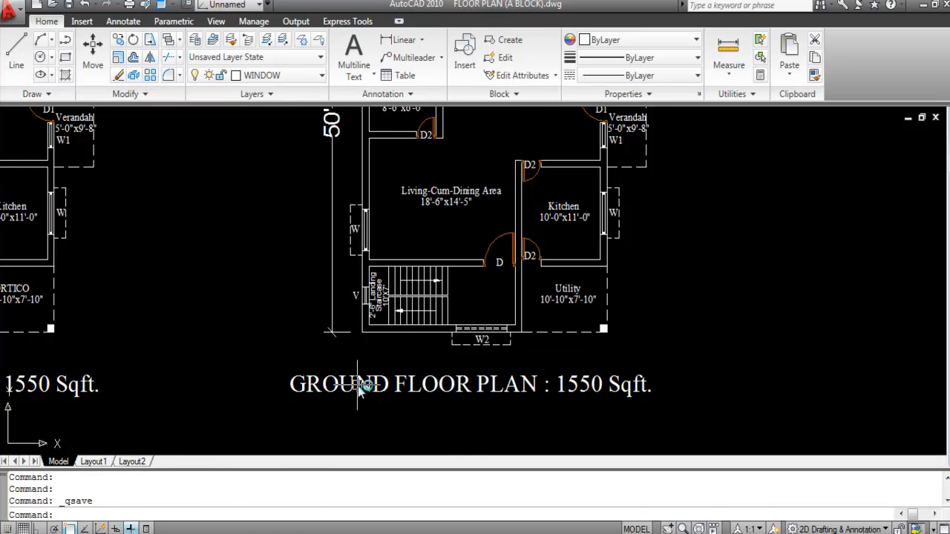
{"action": "scroll", "coordinate": [445, 327], "scroll_direction": "down", "scroll_amount": 5}
{"action": "scroll", "coordinate": [467, 304], "scroll_direction": "up", "scroll_amount": 8}
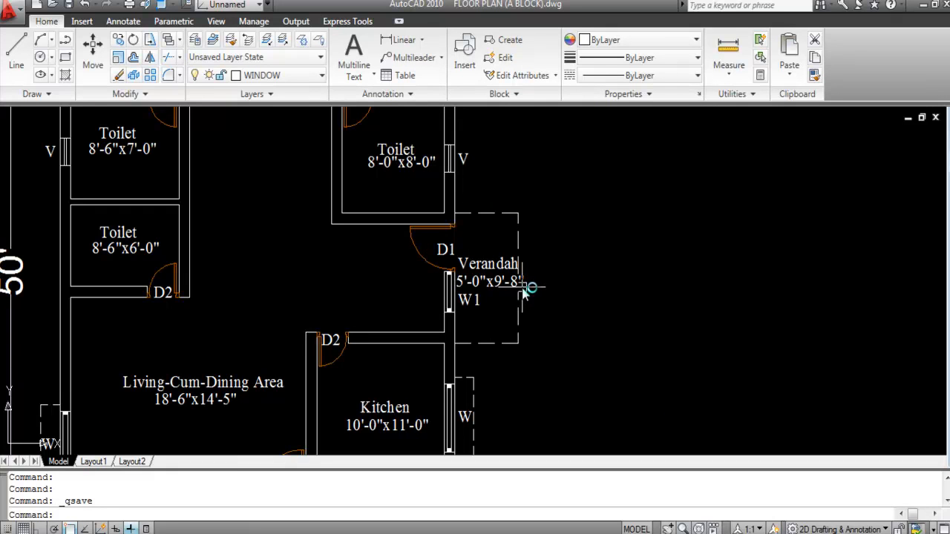
Step: Edit the Verandah label so it reads Balcony, leaving the 5'-0"x9'-8" size line unchanged
{"action": "double_click", "coordinate": [492, 268]}
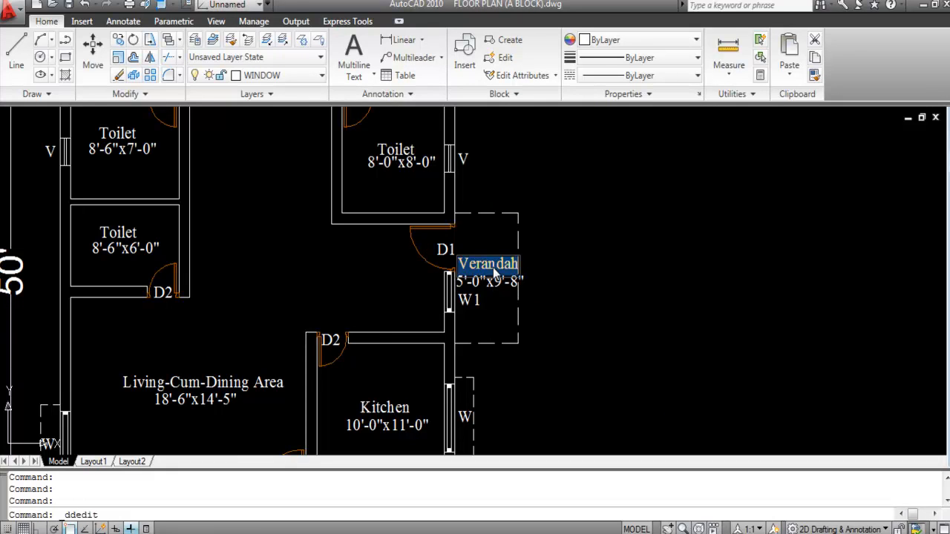
{"action": "key", "text": "Caps_Lock"}
{"action": "type", "text": "b"}
{"action": "key", "text": "BackSpace"}
{"action": "key", "text": "Caps_Lock"}
{"action": "type", "text": "B"}
{"action": "key", "text": "Caps_Lock"}
{"action": "type", "text": "alcon"}
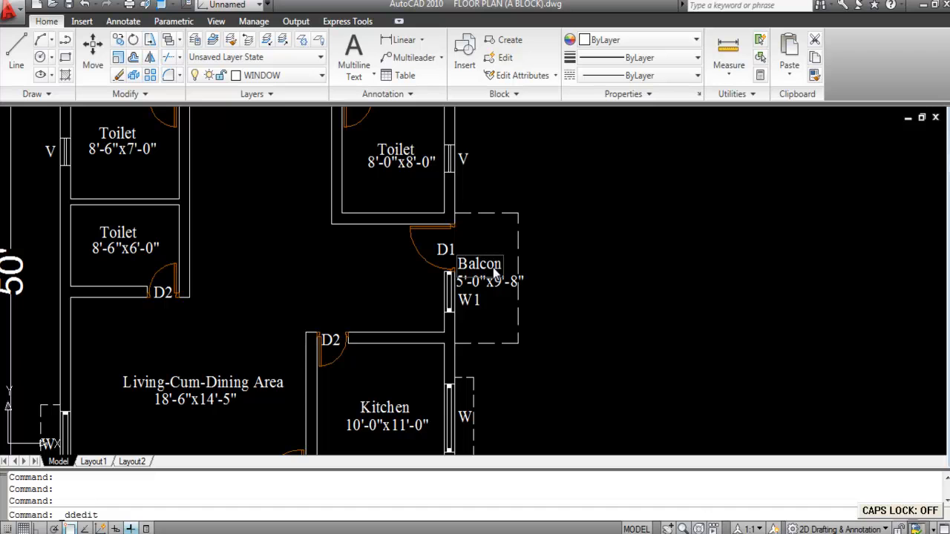
{"action": "type", "text": "y"}
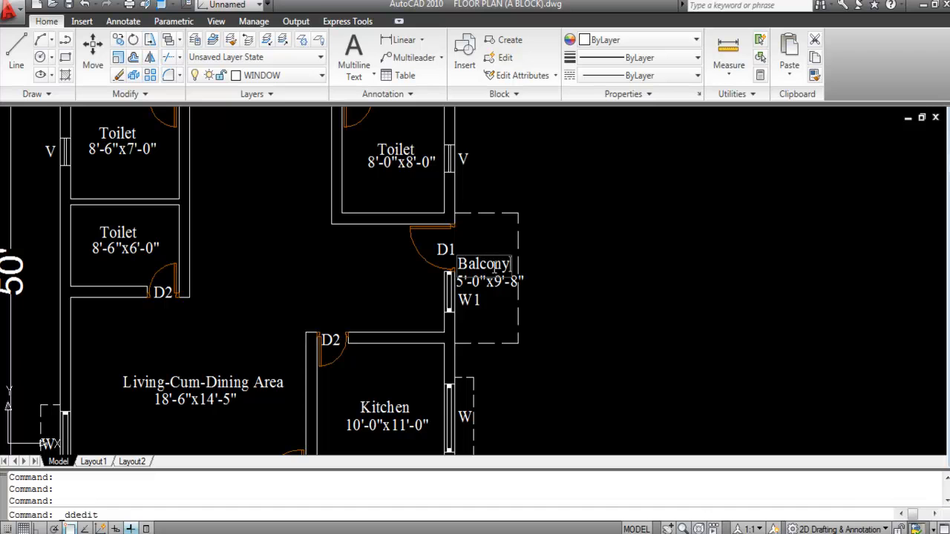
{"action": "left_click", "coordinate": [586, 271]}
{"action": "key", "text": "Escape"}
{"action": "scroll", "coordinate": [506, 279], "scroll_direction": "up", "scroll_amount": 3}
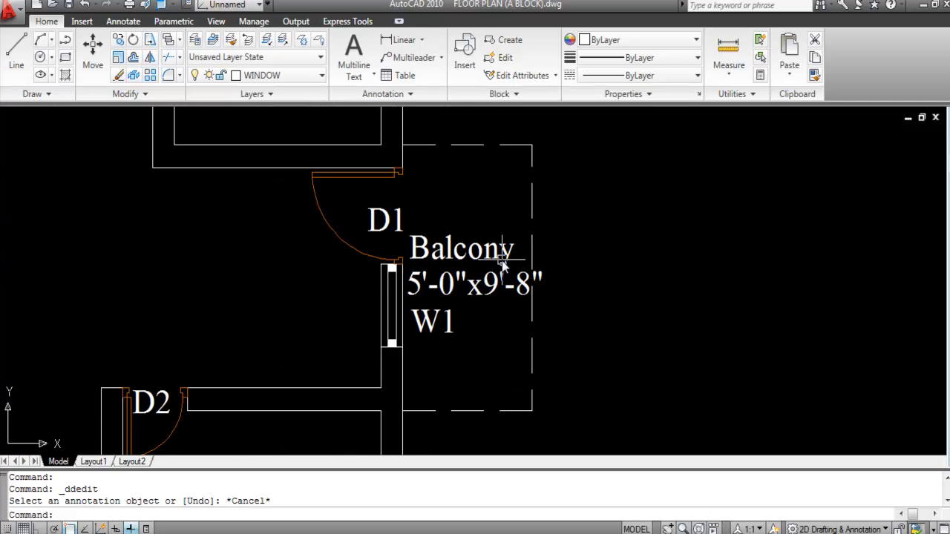
{"action": "scroll", "coordinate": [590, 315], "scroll_direction": "down", "scroll_amount": 2}
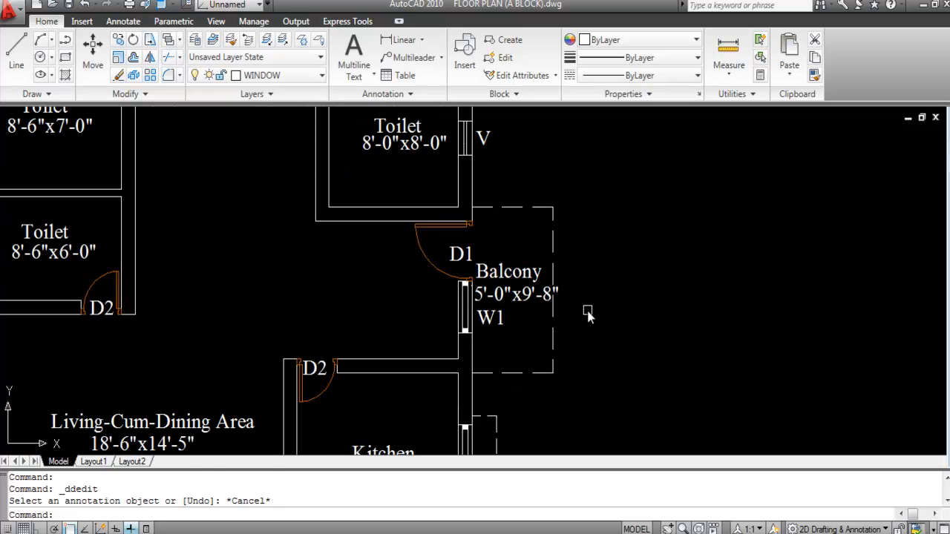
Step: Save the drawing and bring the right-hand plan's title into view
{"action": "key", "text": "ctrl+s"}
{"action": "scroll", "coordinate": [586, 297], "scroll_direction": "down", "scroll_amount": 2}
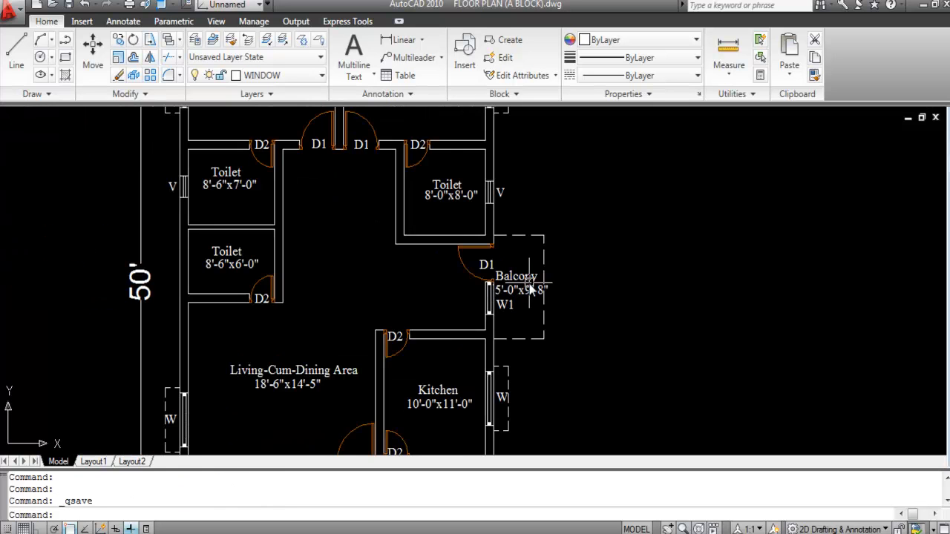
{"action": "scroll", "coordinate": [586, 308], "scroll_direction": "down", "scroll_amount": 2}
{"action": "scroll", "coordinate": [564, 252], "scroll_direction": "down", "scroll_amount": 2}
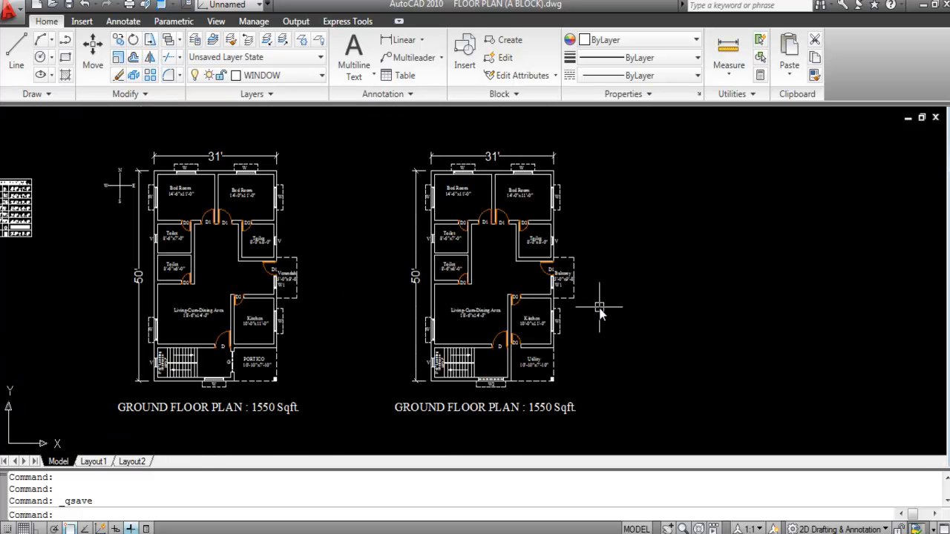
{"action": "scroll", "coordinate": [487, 419], "scroll_direction": "up", "scroll_amount": 1}
{"action": "scroll", "coordinate": [475, 289], "scroll_direction": "down", "scroll_amount": 1}
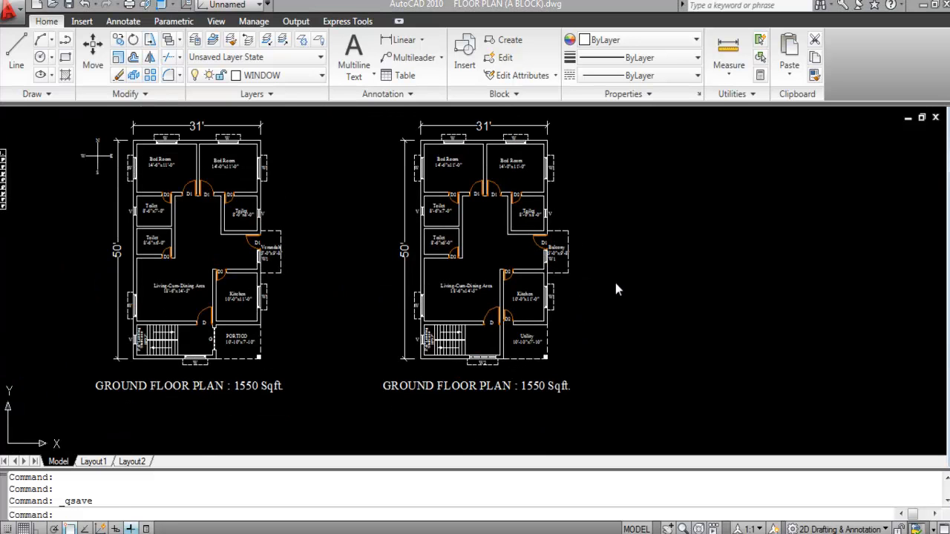
Step: Change GROUND to FIRST so the title reads FIRST FLOOR PLAN : 1550 Sqft
{"action": "double_click", "coordinate": [415, 388]}
{"action": "left_click", "coordinate": [433, 390]}
{"action": "left_click_drag", "start_coordinate": [432, 386], "coordinate": [364, 387]}
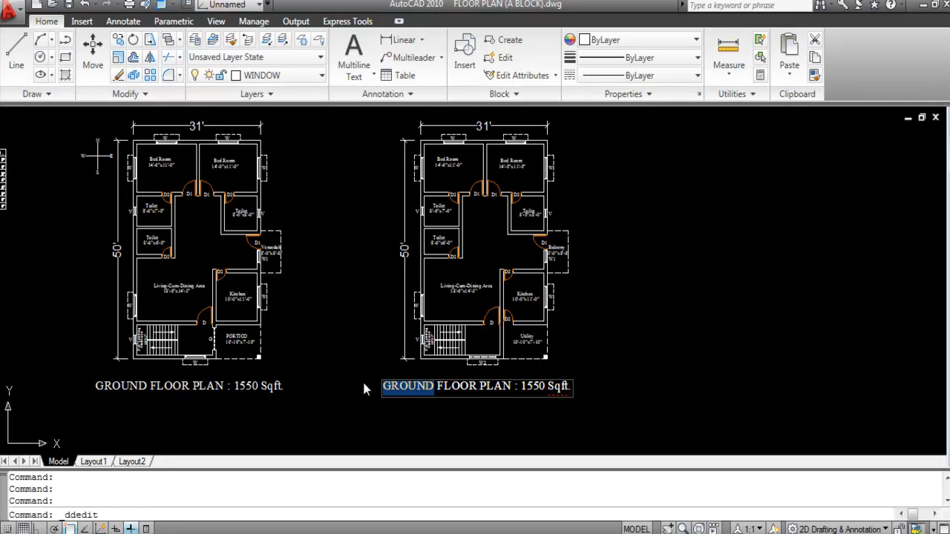
{"action": "type", "text": "FIRST"}
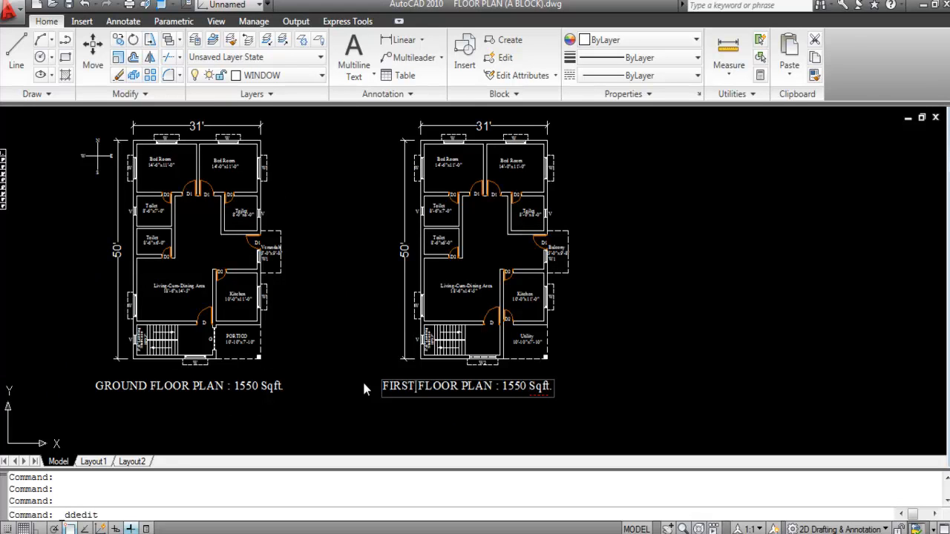
{"action": "left_click", "coordinate": [618, 424]}
{"action": "key", "text": "Escape"}
Step: Move the FIRST FLOOR PLAN title right under its plan and save the drawing
{"action": "left_click", "coordinate": [483, 386]}
{"action": "type", "text": "M"}
{"action": "key", "text": "space"}
{"action": "scroll", "coordinate": [482, 385], "scroll_direction": "up", "scroll_amount": 6}
{"action": "left_click", "coordinate": [442, 378]}
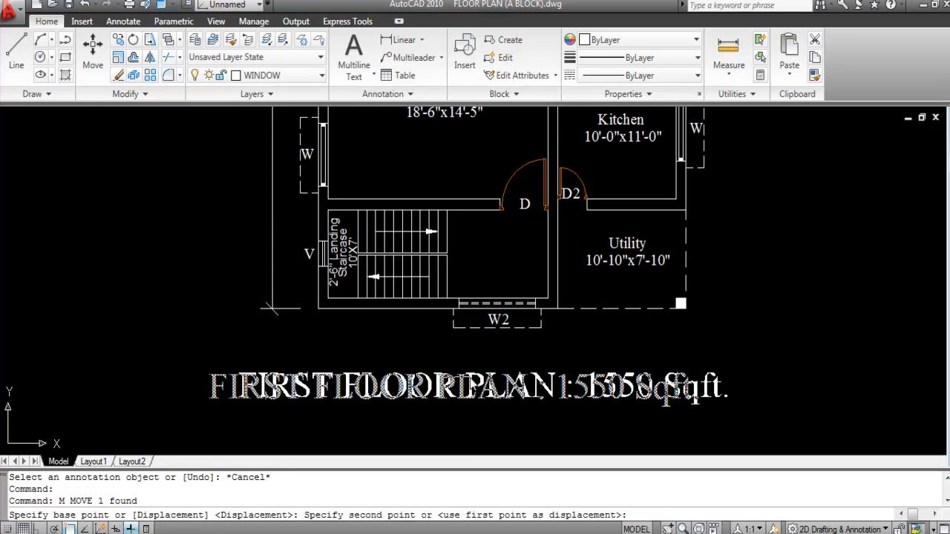
{"action": "left_click", "coordinate": [473, 375]}
{"action": "scroll", "coordinate": [460, 312], "scroll_direction": "down", "scroll_amount": 5}
{"action": "scroll", "coordinate": [495, 382], "scroll_direction": "down", "scroll_amount": 3}
{"action": "scroll", "coordinate": [564, 334], "scroll_direction": "up", "scroll_amount": 2}
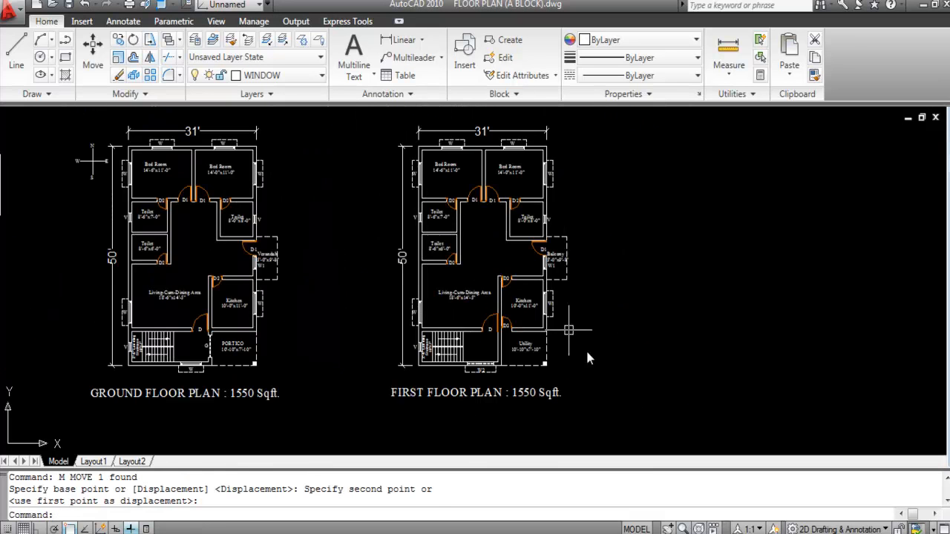
{"action": "key", "text": "ctrl+s"}
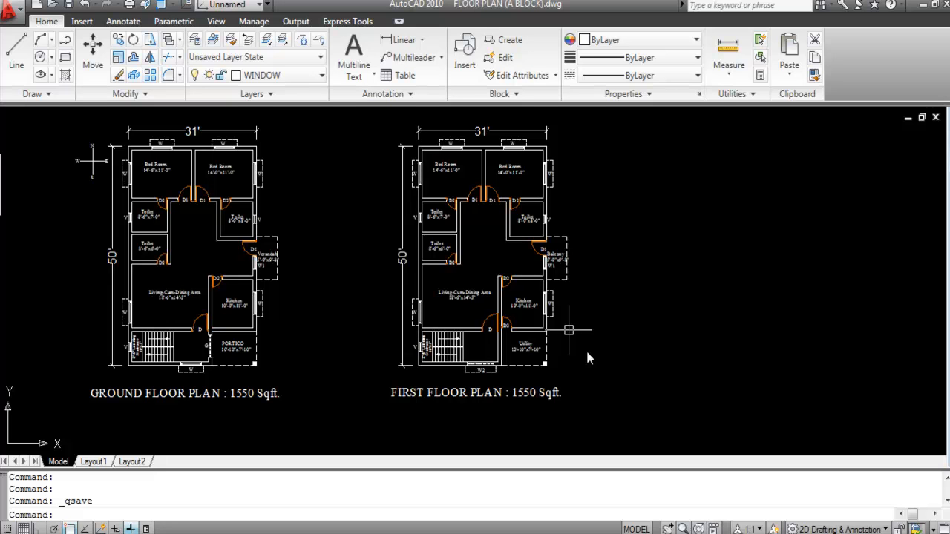
{"action": "type", "text": "ADCENTER"}
{"action": "key", "text": "BackSpace"}
{"action": "key", "text": "BackSpace"}
{"action": "key", "text": "BackSpace"}
{"action": "key", "text": "BackSpace"}
{"action": "key", "text": "BackSpace"}
{"action": "key", "text": "BackSpace"}
{"action": "key", "text": "BackSpace"}
{"action": "key", "text": "BackSpace"}
Step: Open DesignCenter (Ctrl+2) showing House Designer.dwg blocks such as doors, faucets, sinks and toilets
{"action": "left_click", "coordinate": [82, 21]}
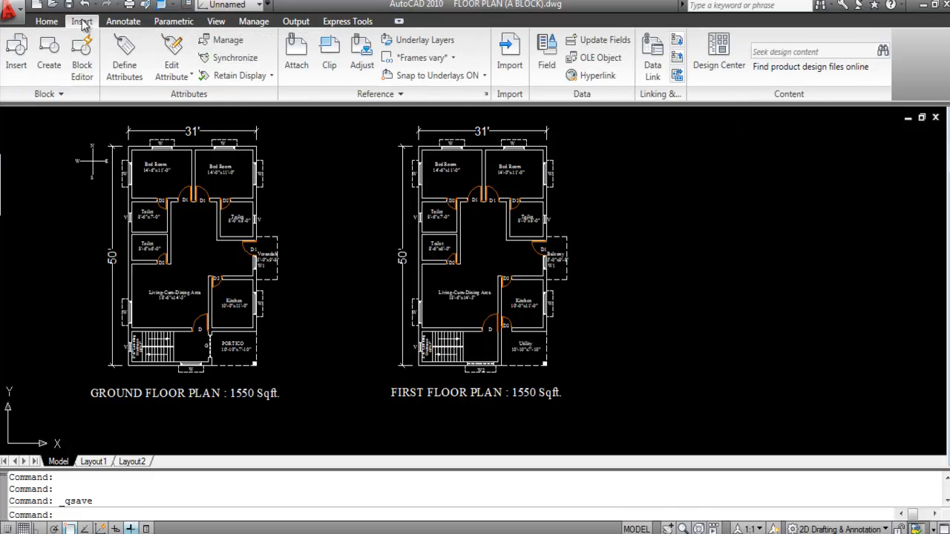
{"action": "left_click", "coordinate": [724, 69]}
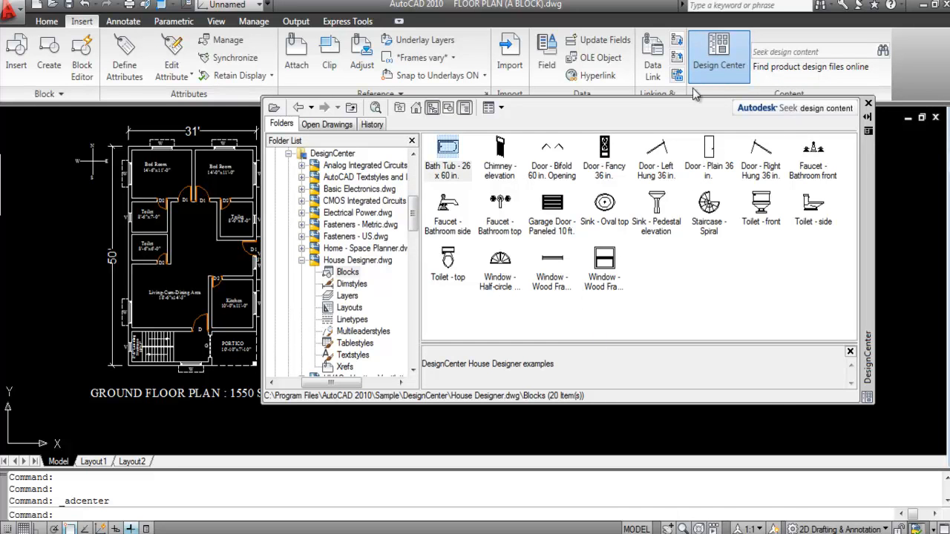
{"action": "left_click", "coordinate": [718, 56]}
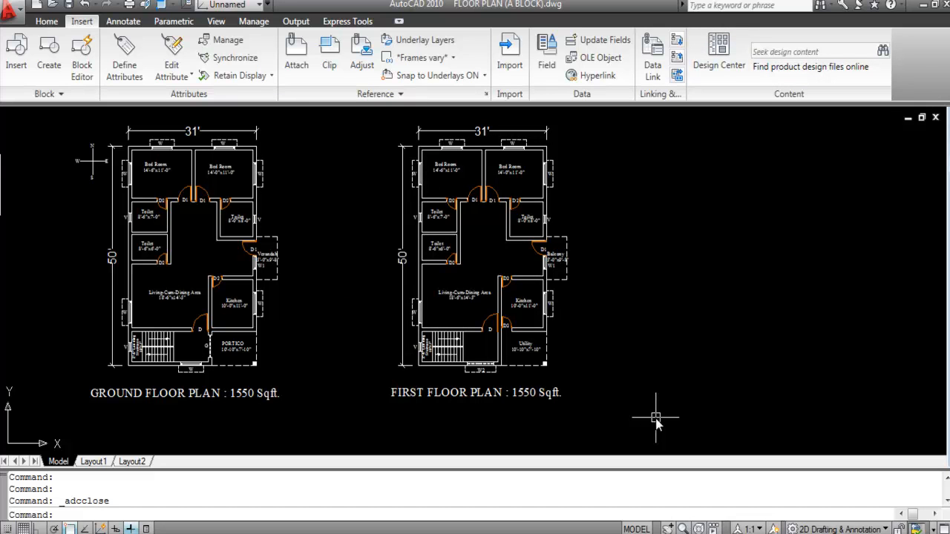
{"action": "left_click", "coordinate": [50, 22]}
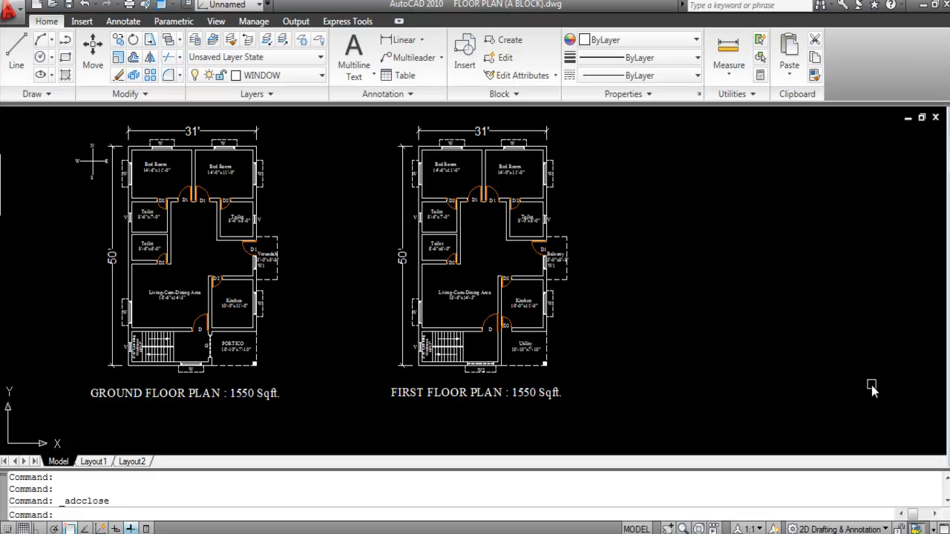
{"action": "key", "text": "ctrl+2"}
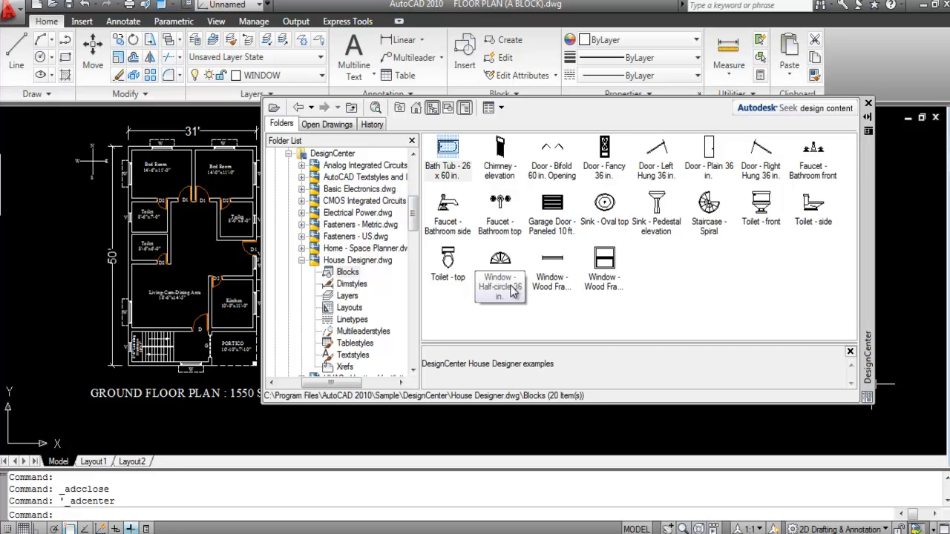
{"action": "left_click", "coordinate": [416, 110]}
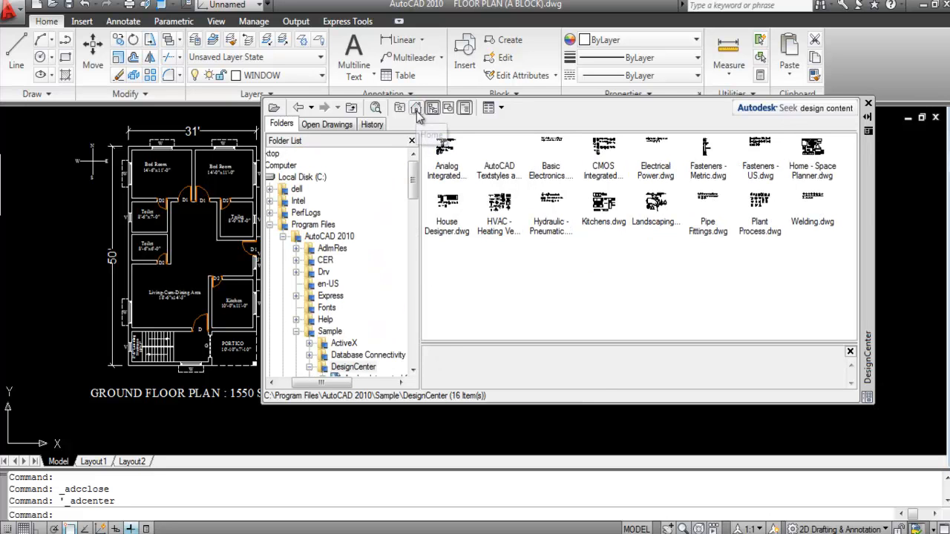
{"action": "double_click", "coordinate": [447, 216]}
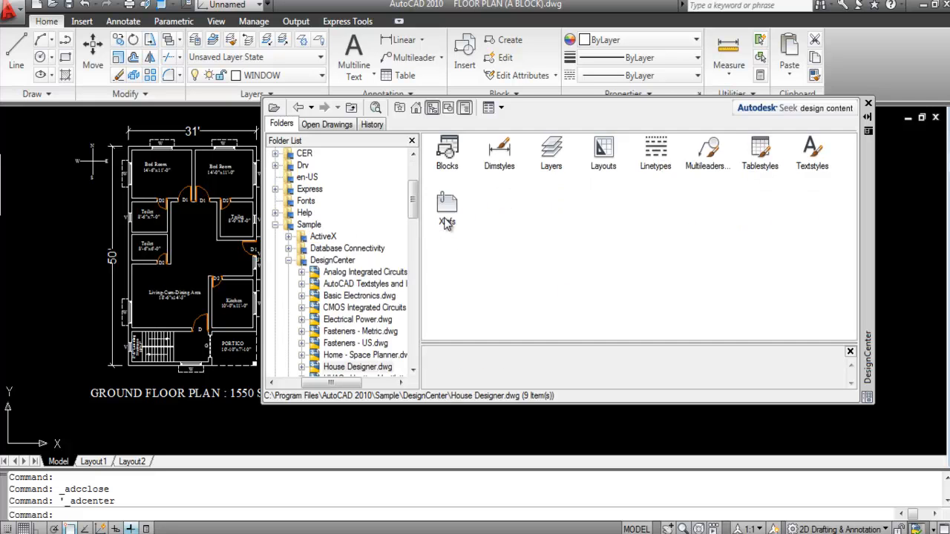
{"action": "double_click", "coordinate": [447, 156]}
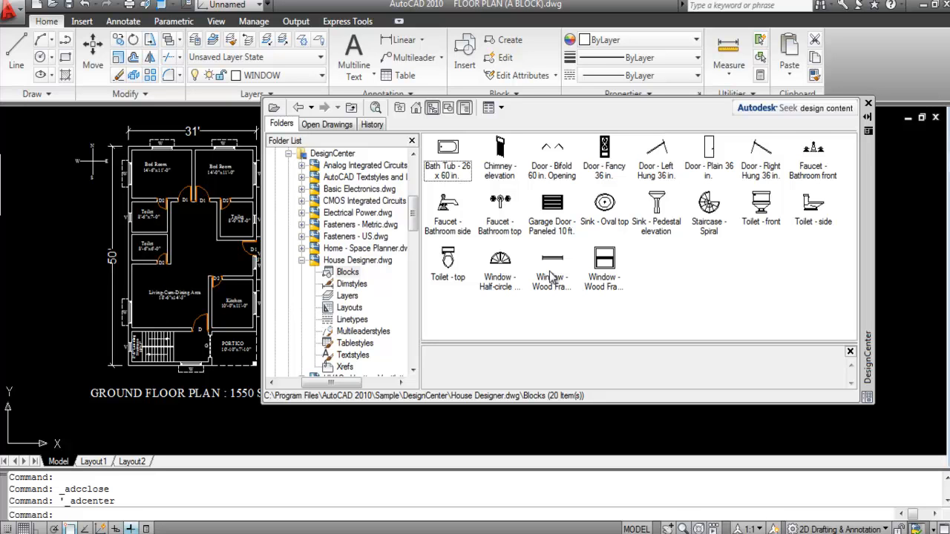
Step: Drop a Bath Tub block into the drawing and make Blocks the current layer
{"action": "mouse_move", "coordinate": [449, 152]}
{"action": "left_mouse_down"}
{"action": "mouse_move", "coordinate": [213, 432]}
{"action": "mouse_move", "coordinate": [184, 425]}
{"action": "left_mouse_up"}
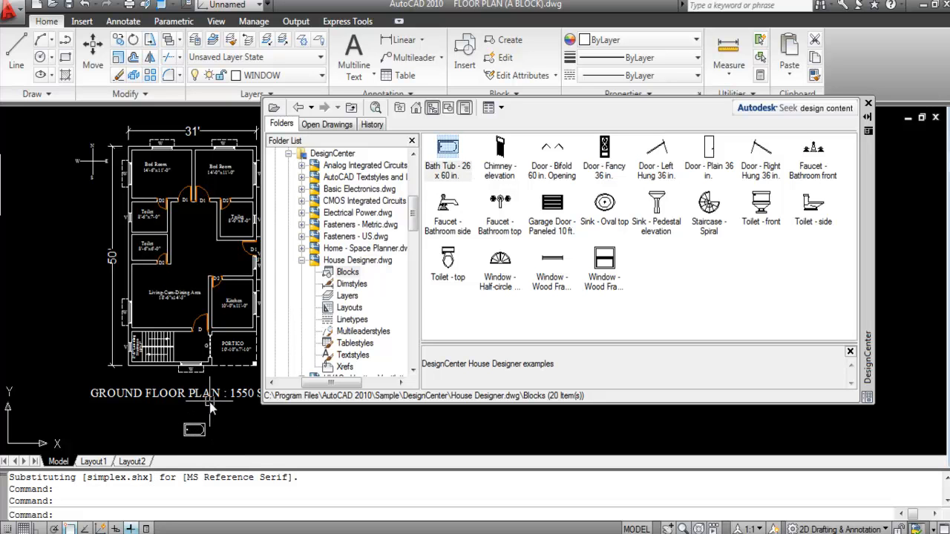
{"action": "scroll", "coordinate": [203, 425], "scroll_direction": "up", "scroll_amount": 1}
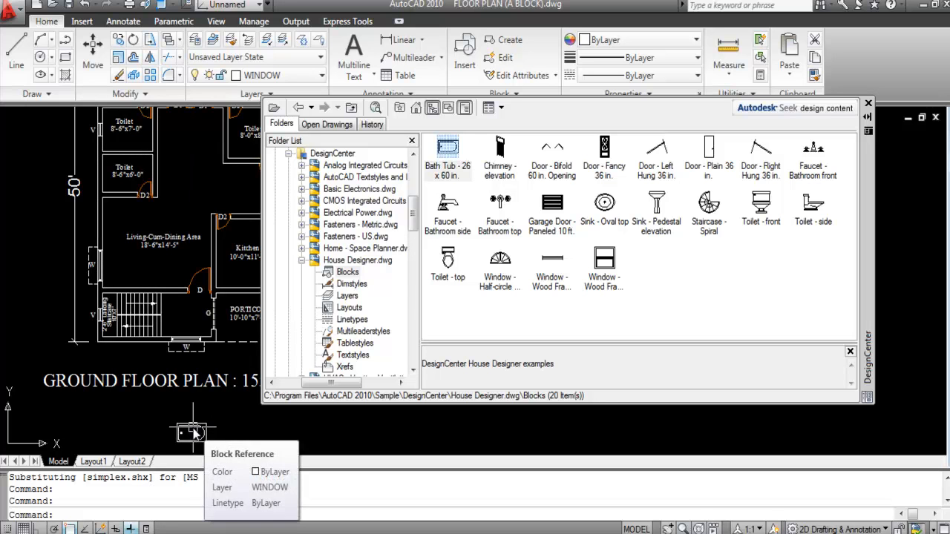
{"action": "left_click", "coordinate": [280, 77]}
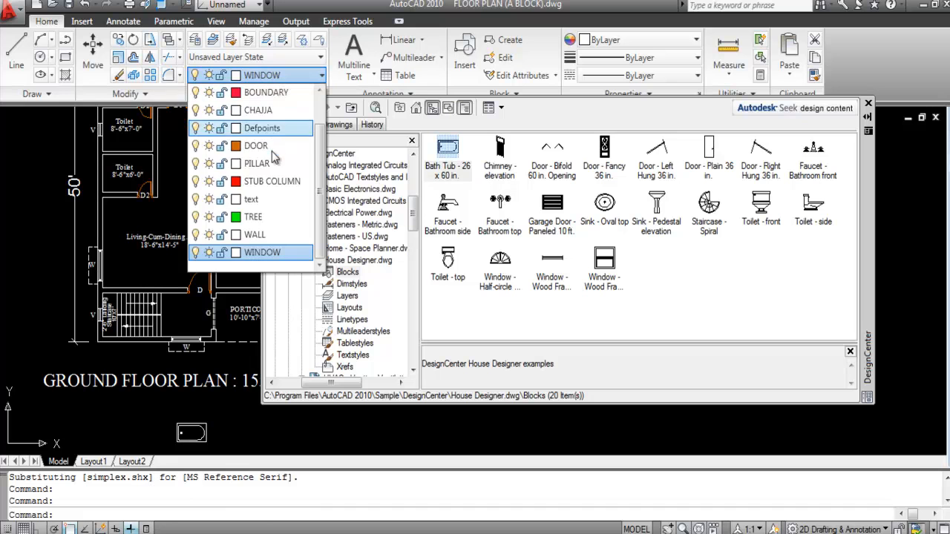
{"action": "scroll", "coordinate": [273, 215], "scroll_direction": "up", "scroll_amount": 1}
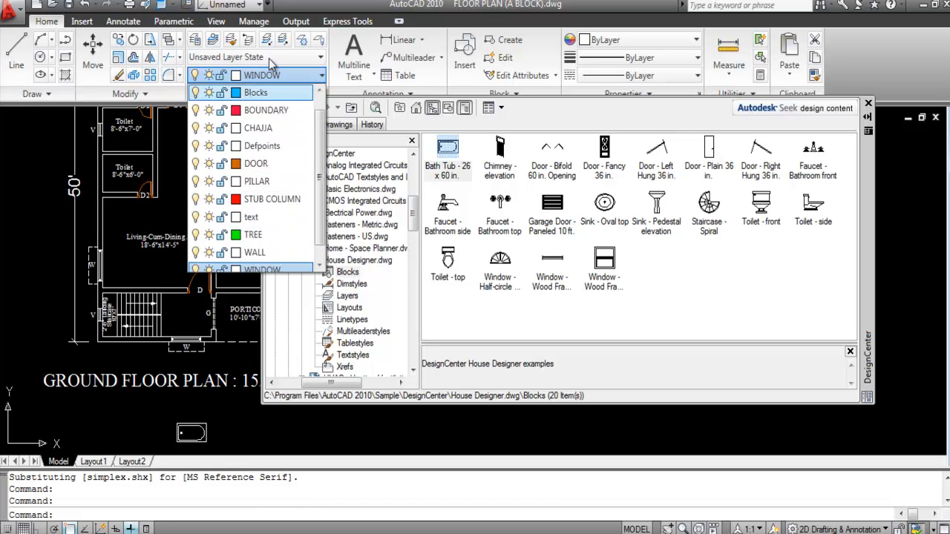
{"action": "left_click", "coordinate": [270, 93]}
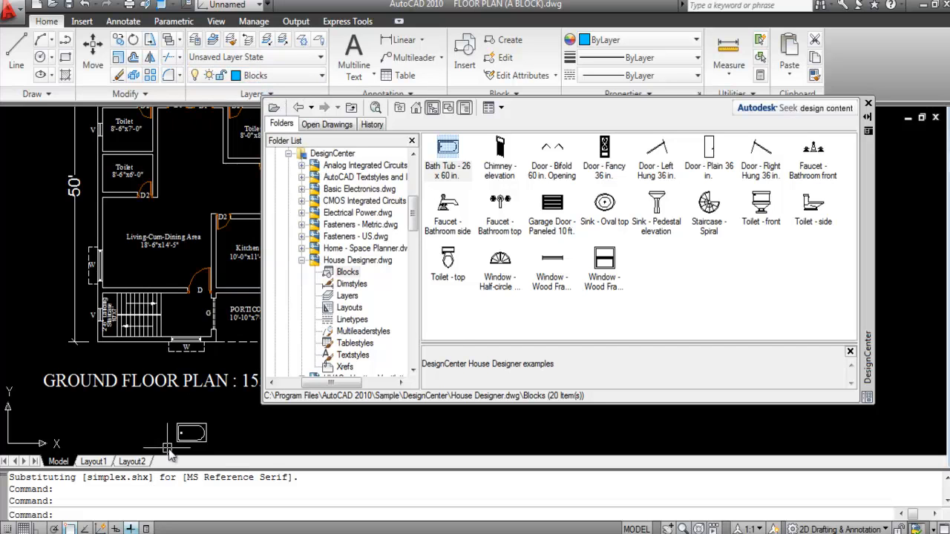
Step: Replace the bath tub with a fresh Bath Tub block on the Blocks layer below the plan title
{"action": "left_click", "coordinate": [195, 438]}
{"action": "key", "text": "Delete"}
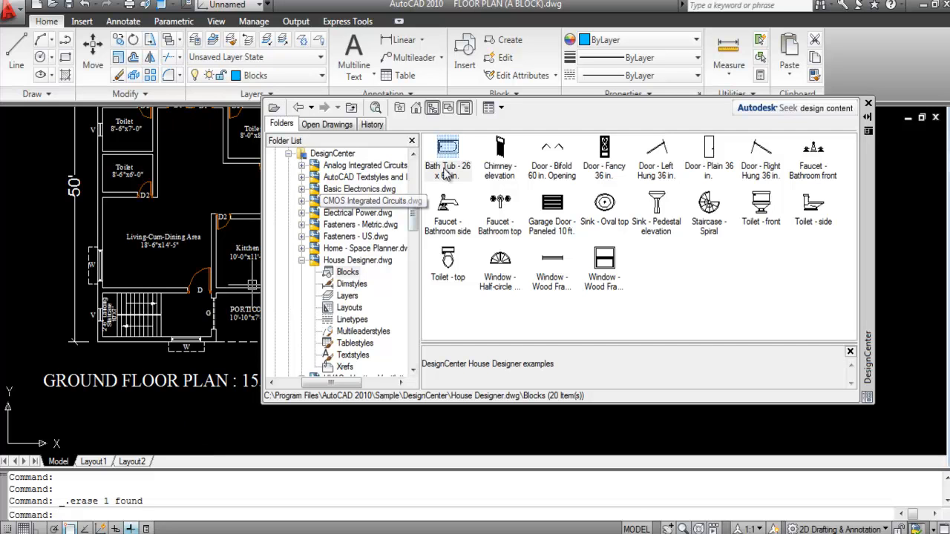
{"action": "mouse_move", "coordinate": [349, 292]}
{"action": "left_mouse_down"}
{"action": "mouse_move", "coordinate": [245, 416]}
{"action": "mouse_move", "coordinate": [206, 444]}
{"action": "mouse_move", "coordinate": [201, 435]}
{"action": "mouse_move", "coordinate": [204, 449]}
{"action": "left_mouse_up"}
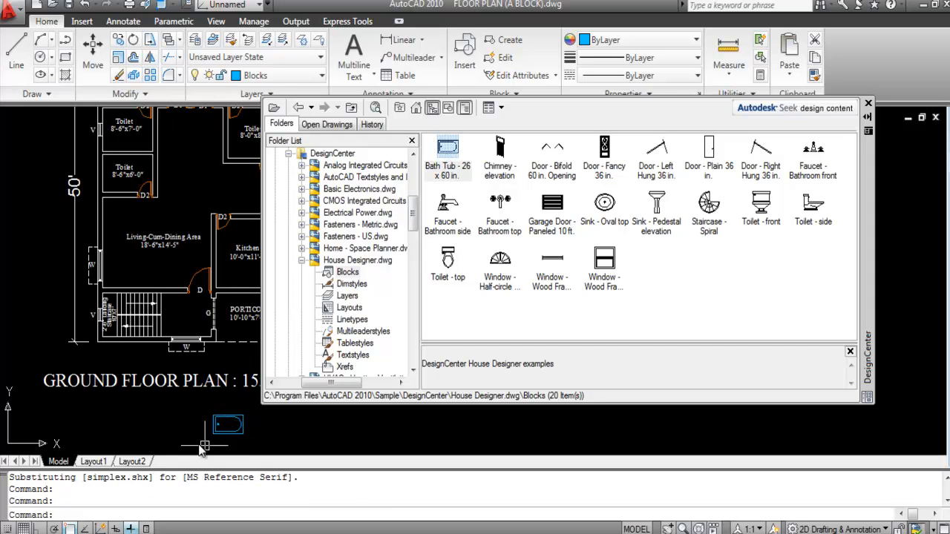
{"action": "left_click", "coordinate": [244, 442]}
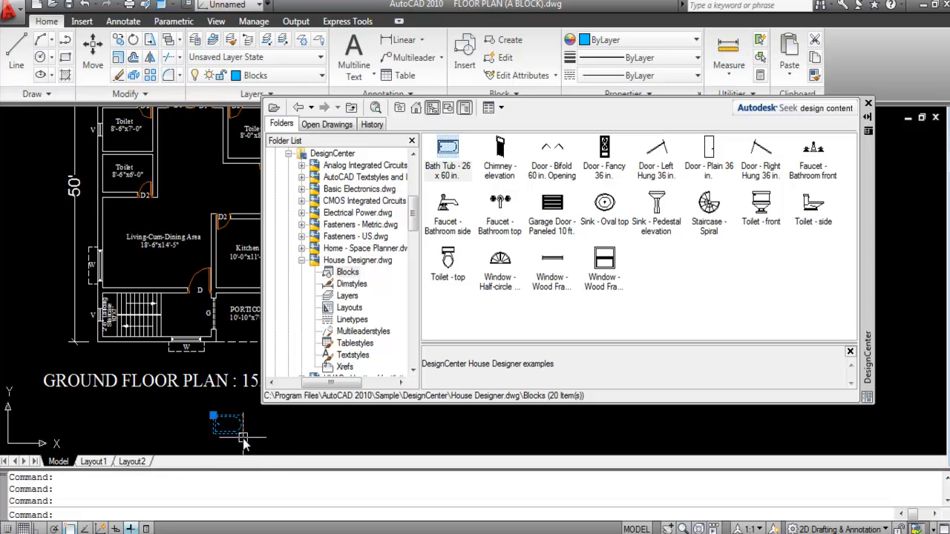
{"action": "key", "text": "Escape"}
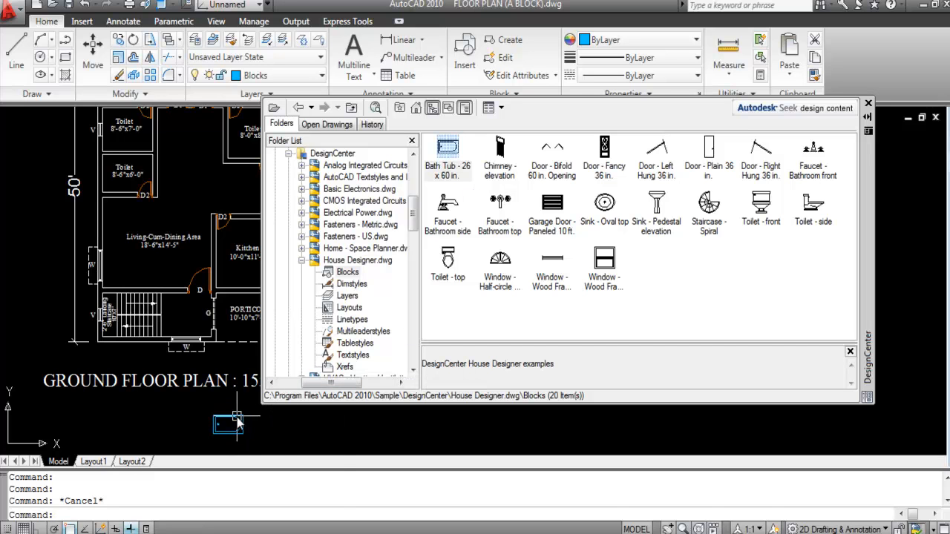
{"action": "left_click", "coordinate": [348, 271]}
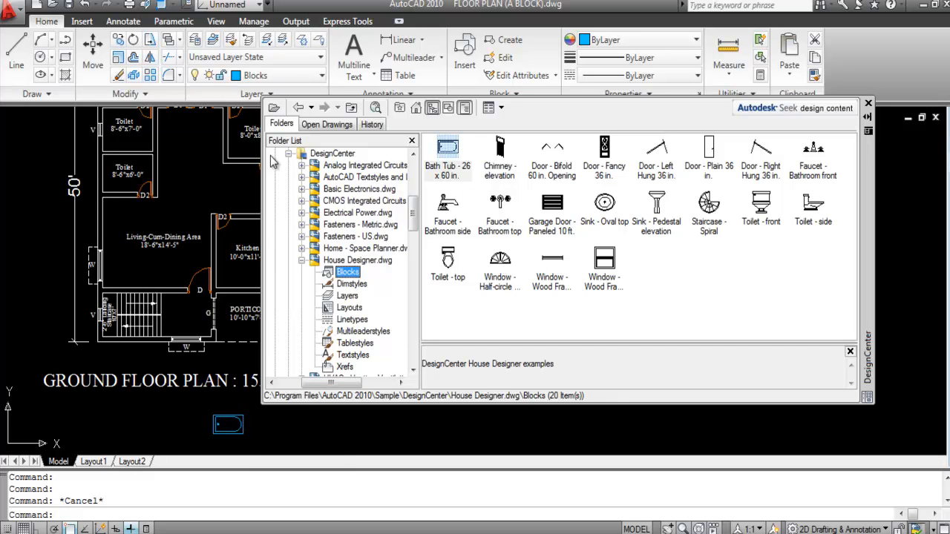
Step: Place Faucet - Bathroom top, Toilet - top and Sink - Oval top blocks in a row beside the tub
{"action": "left_click_drag", "start_coordinate": [868, 191], "coordinate": [854, 129]}
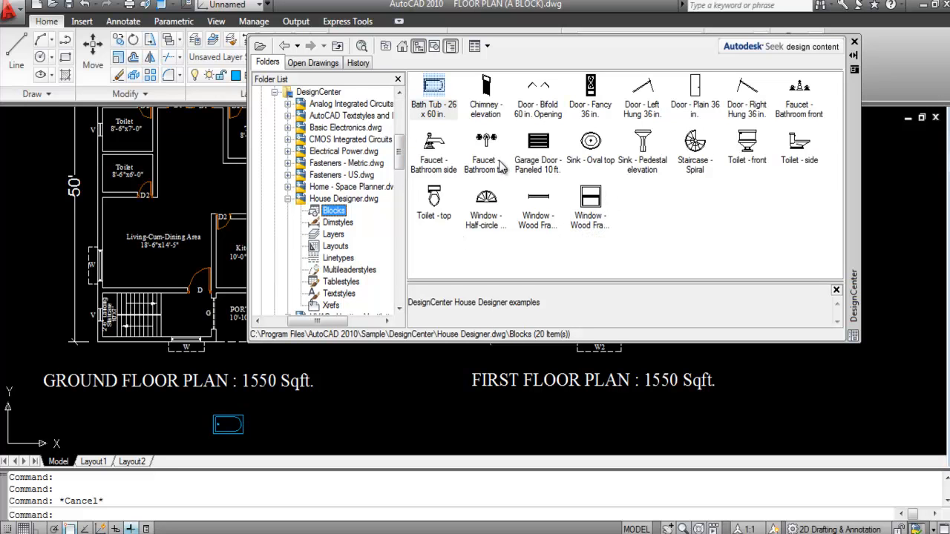
{"action": "mouse_move", "coordinate": [486, 141]}
{"action": "left_mouse_down"}
{"action": "mouse_move", "coordinate": [478, 197]}
{"action": "mouse_move", "coordinate": [358, 435]}
{"action": "mouse_move", "coordinate": [311, 425]}
{"action": "left_mouse_up"}
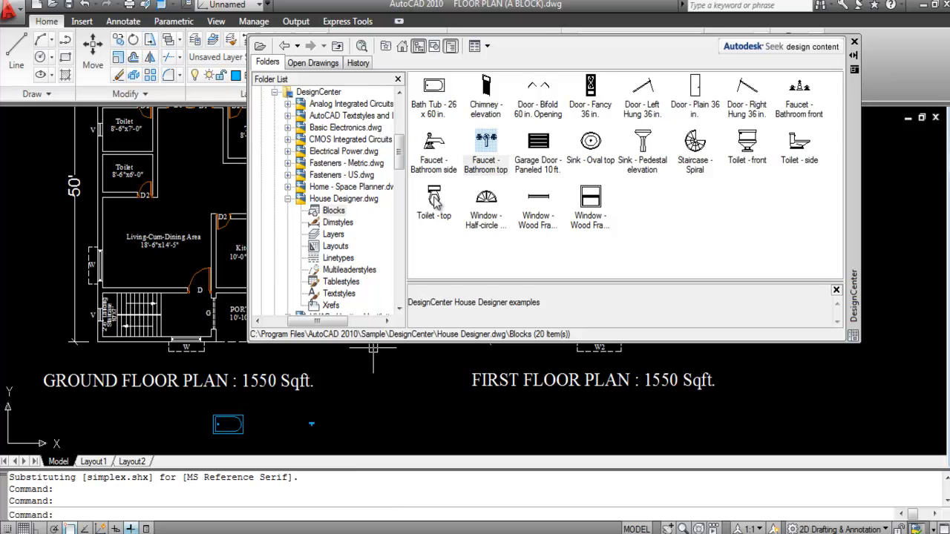
{"action": "mouse_move", "coordinate": [435, 199]}
{"action": "left_mouse_down"}
{"action": "mouse_move", "coordinate": [429, 319]}
{"action": "mouse_move", "coordinate": [343, 424]}
{"action": "left_mouse_up"}
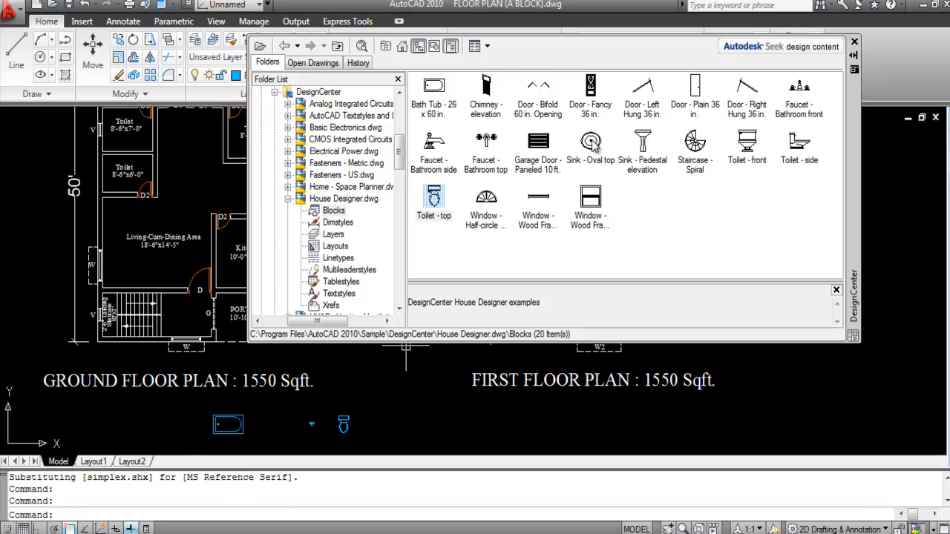
{"action": "mouse_move", "coordinate": [594, 146]}
{"action": "left_mouse_down"}
{"action": "mouse_move", "coordinate": [558, 220]}
{"action": "mouse_move", "coordinate": [440, 400]}
{"action": "mouse_move", "coordinate": [376, 428]}
{"action": "left_mouse_up"}
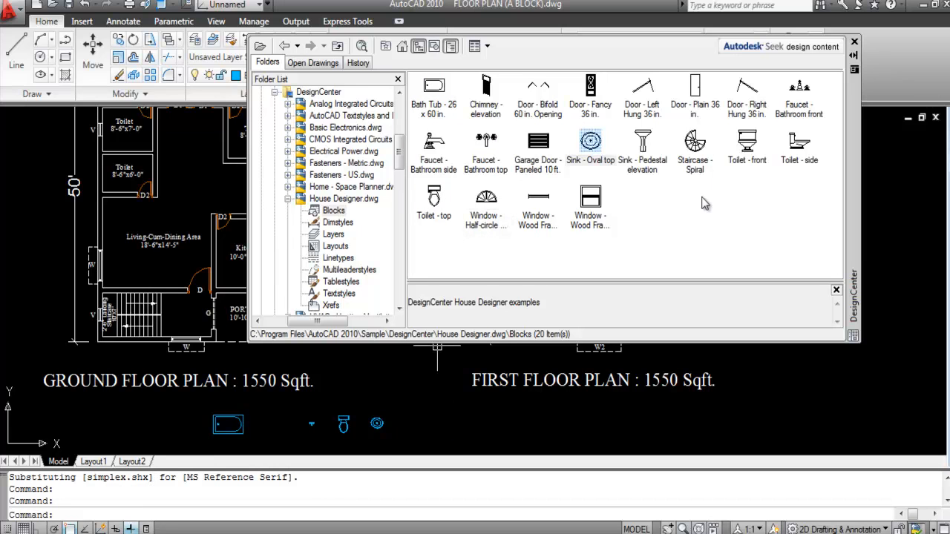
{"action": "left_click", "coordinate": [401, 47]}
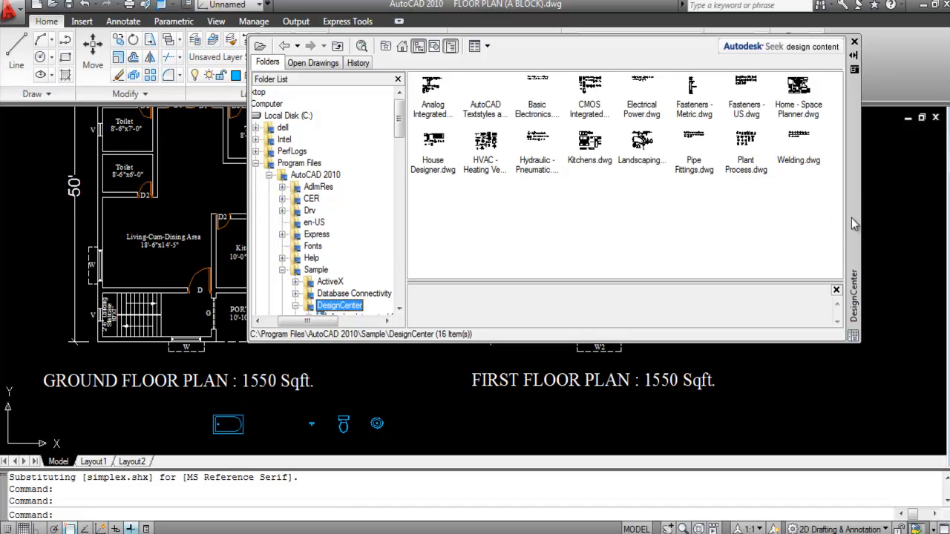
Step: From Home - Space Planner.dwg, place queen bed, table, dining set, sofa, loveseat, rubber plant and table lamp blocks
{"action": "double_click", "coordinate": [798, 101]}
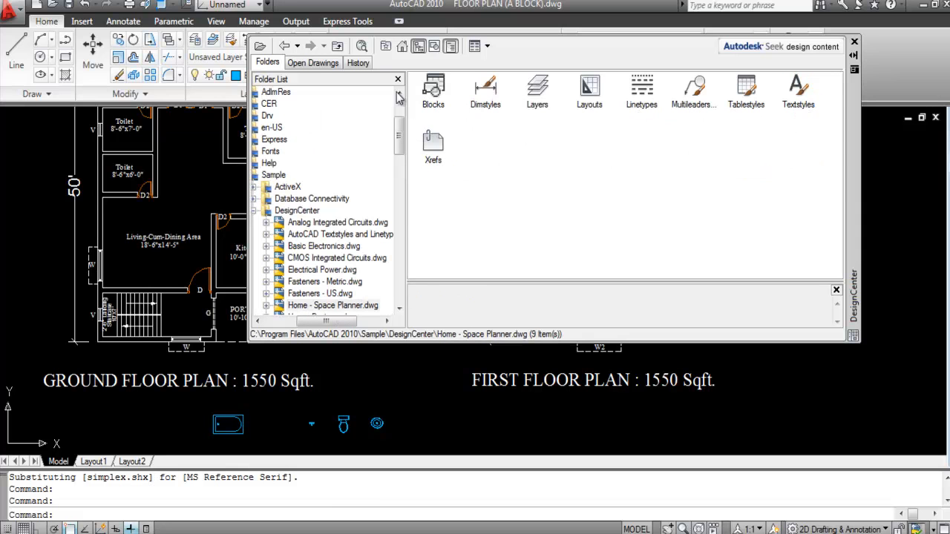
{"action": "double_click", "coordinate": [433, 93]}
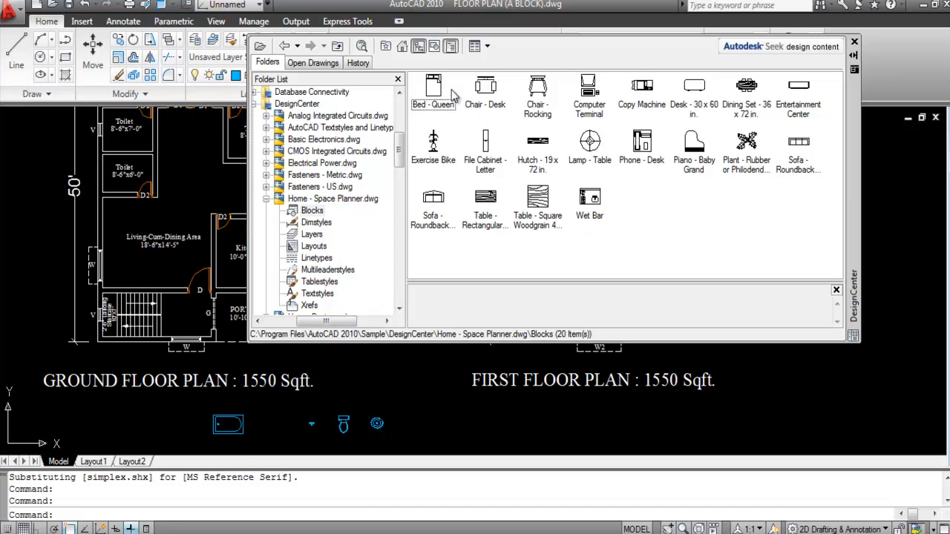
{"action": "mouse_move", "coordinate": [436, 90]}
{"action": "left_mouse_down"}
{"action": "mouse_move", "coordinate": [440, 429]}
{"action": "mouse_move", "coordinate": [417, 418]}
{"action": "left_mouse_up"}
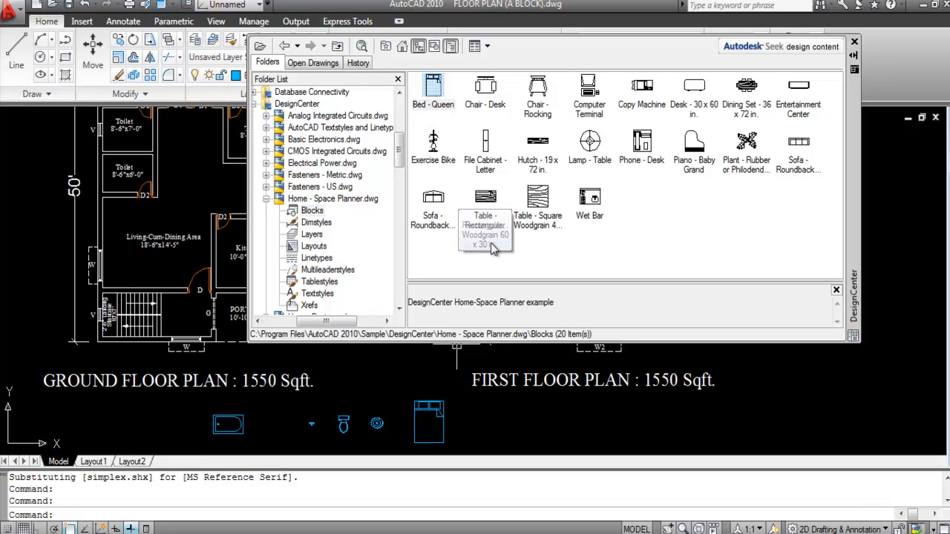
{"action": "mouse_move", "coordinate": [486, 200]}
{"action": "left_mouse_down"}
{"action": "mouse_move", "coordinate": [497, 424]}
{"action": "mouse_move", "coordinate": [481, 425]}
{"action": "left_mouse_up"}
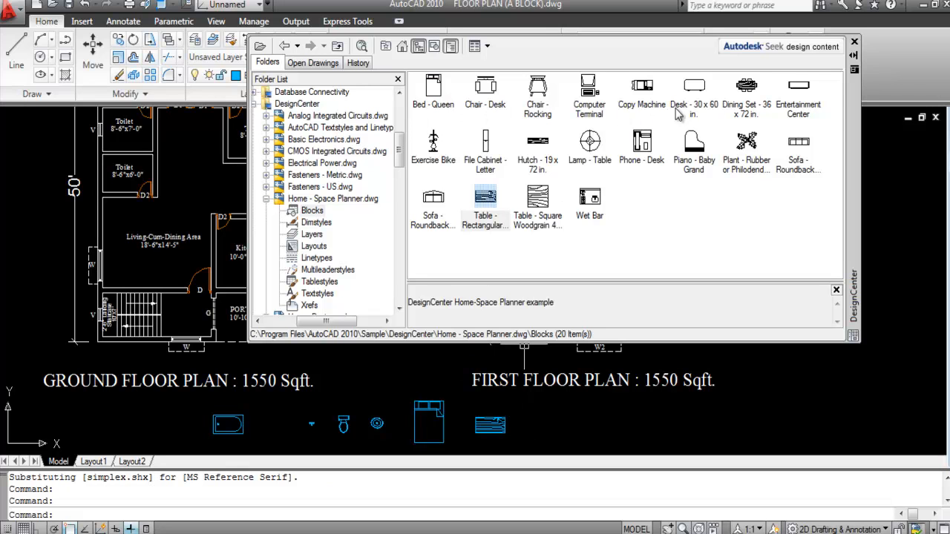
{"action": "mouse_move", "coordinate": [750, 89]}
{"action": "left_mouse_down"}
{"action": "mouse_move", "coordinate": [572, 434]}
{"action": "mouse_move", "coordinate": [545, 425]}
{"action": "mouse_move", "coordinate": [553, 431]}
{"action": "left_mouse_up"}
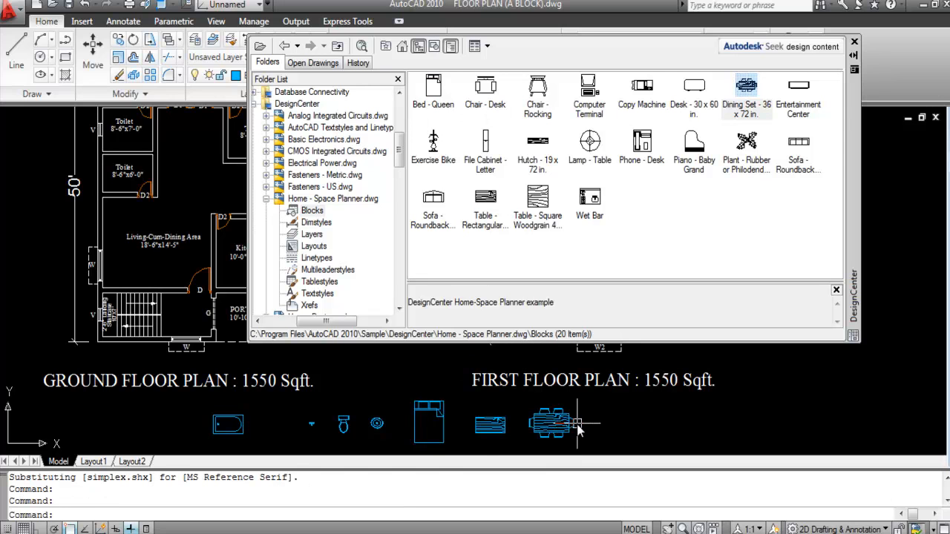
{"action": "mouse_move", "coordinate": [805, 158]}
{"action": "left_mouse_down"}
{"action": "mouse_move", "coordinate": [775, 322]}
{"action": "mouse_move", "coordinate": [657, 438]}
{"action": "mouse_move", "coordinate": [648, 426]}
{"action": "left_mouse_up"}
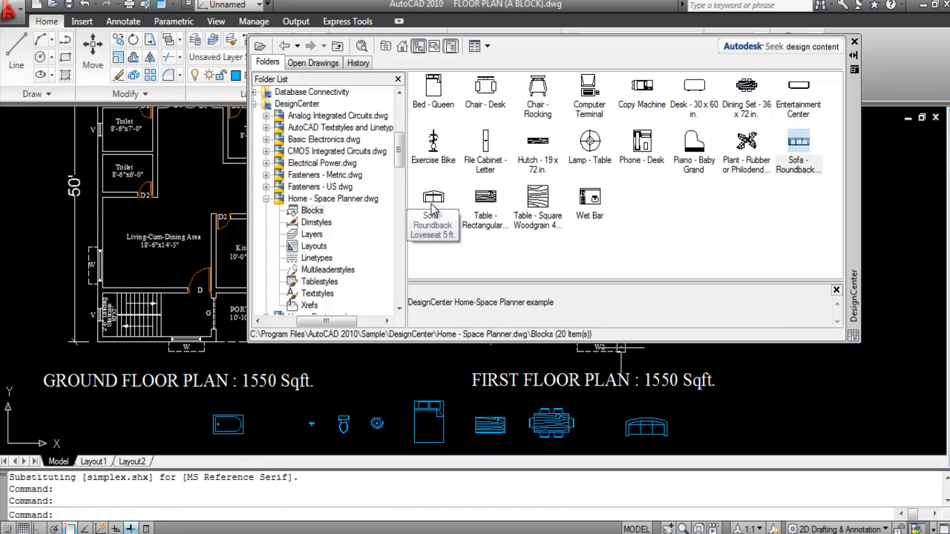
{"action": "mouse_move", "coordinate": [434, 208]}
{"action": "left_mouse_down"}
{"action": "mouse_move", "coordinate": [586, 338]}
{"action": "mouse_move", "coordinate": [731, 424]}
{"action": "mouse_move", "coordinate": [716, 421]}
{"action": "left_mouse_up"}
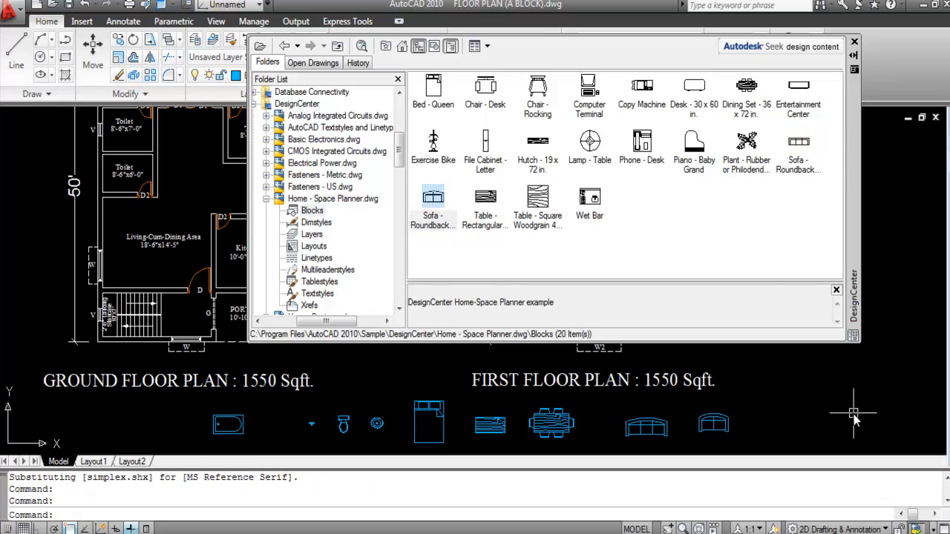
{"action": "mouse_move", "coordinate": [748, 146]}
{"action": "left_mouse_down"}
{"action": "mouse_move", "coordinate": [777, 424]}
{"action": "mouse_move", "coordinate": [806, 430]}
{"action": "left_mouse_up"}
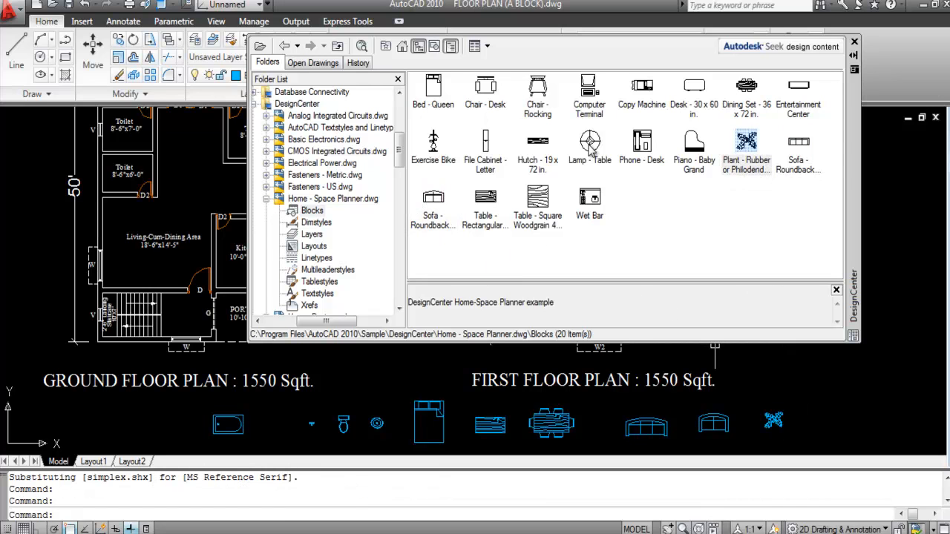
{"action": "left_click_drag", "start_coordinate": [591, 151], "coordinate": [832, 414]}
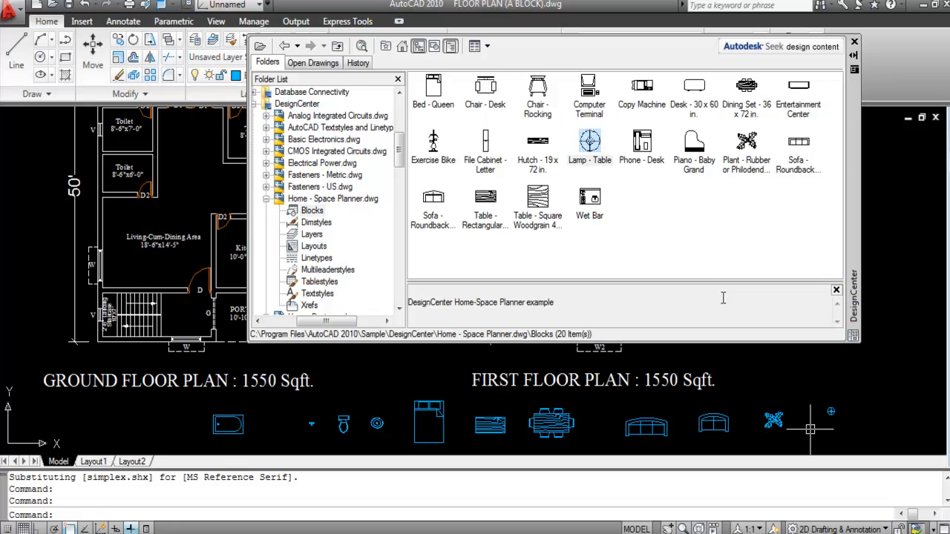
{"action": "left_click", "coordinate": [401, 47]}
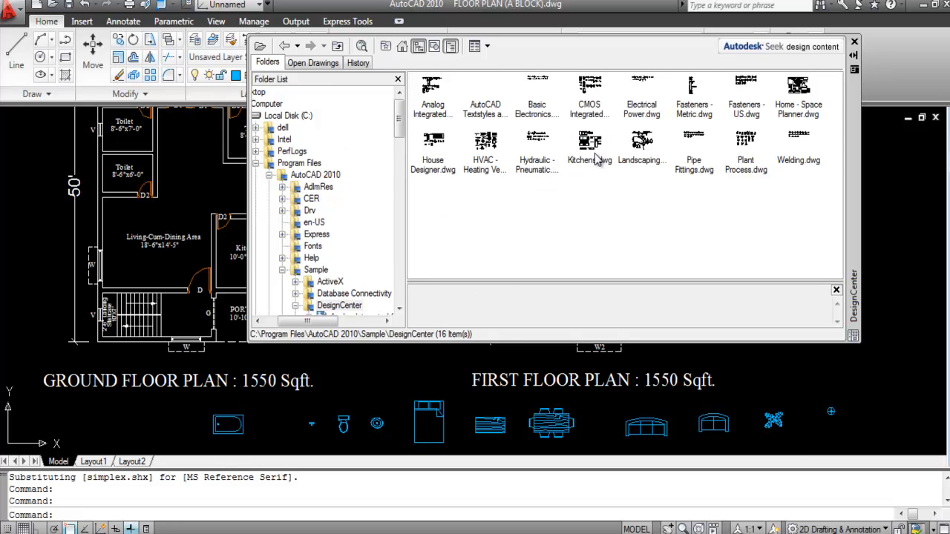
Step: From Kitchens.dwg, place refrigerator, Range-Oven 30 in top and Sink-double 36 in top blocks, then close DesignCenter
{"action": "double_click", "coordinate": [590, 149]}
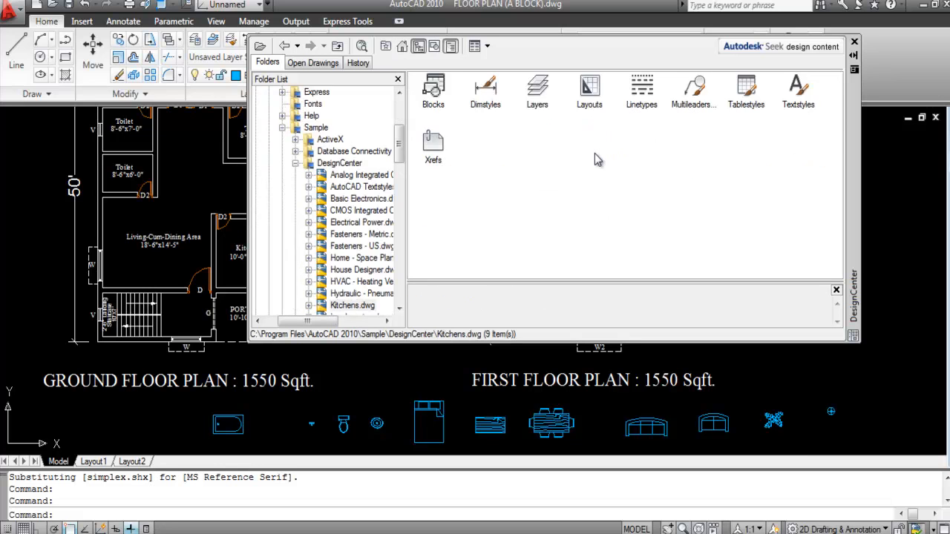
{"action": "double_click", "coordinate": [432, 96]}
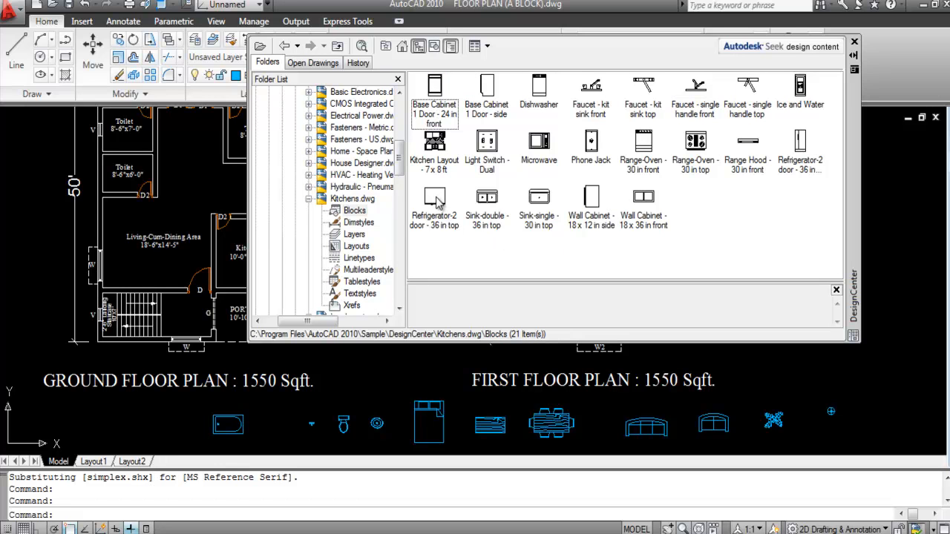
{"action": "mouse_move", "coordinate": [437, 199]}
{"action": "left_mouse_down"}
{"action": "mouse_move", "coordinate": [500, 249]}
{"action": "mouse_move", "coordinate": [799, 414]}
{"action": "mouse_move", "coordinate": [869, 405]}
{"action": "mouse_move", "coordinate": [786, 379]}
{"action": "left_mouse_up"}
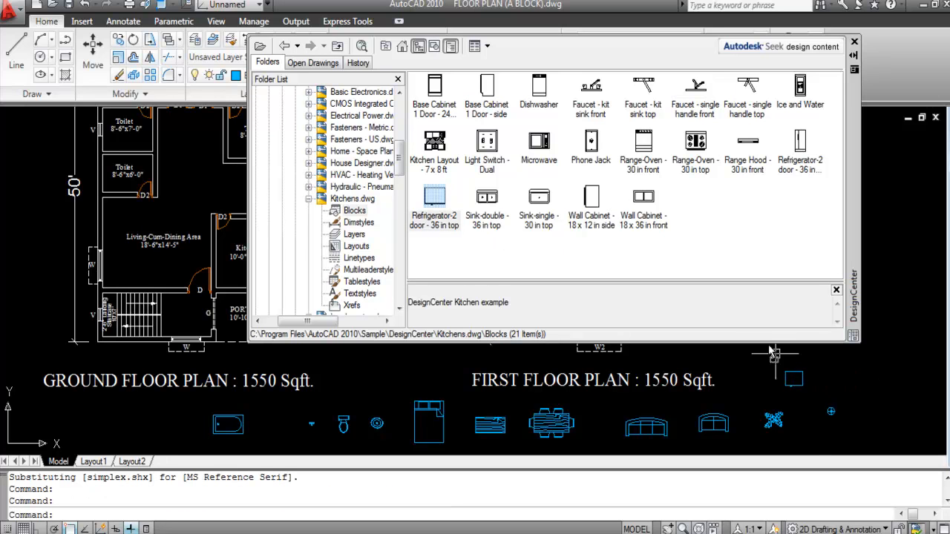
{"action": "mouse_move", "coordinate": [696, 152]}
{"action": "left_mouse_down"}
{"action": "mouse_move", "coordinate": [767, 273]}
{"action": "mouse_move", "coordinate": [845, 375]}
{"action": "left_mouse_up"}
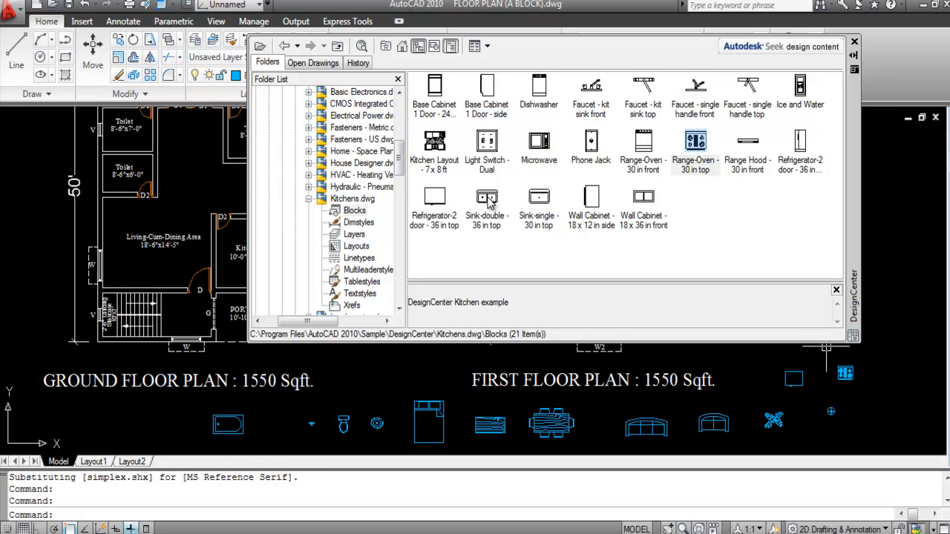
{"action": "mouse_move", "coordinate": [489, 203]}
{"action": "left_mouse_down"}
{"action": "mouse_move", "coordinate": [566, 272]}
{"action": "mouse_move", "coordinate": [875, 428]}
{"action": "mouse_move", "coordinate": [888, 382]}
{"action": "left_mouse_up"}
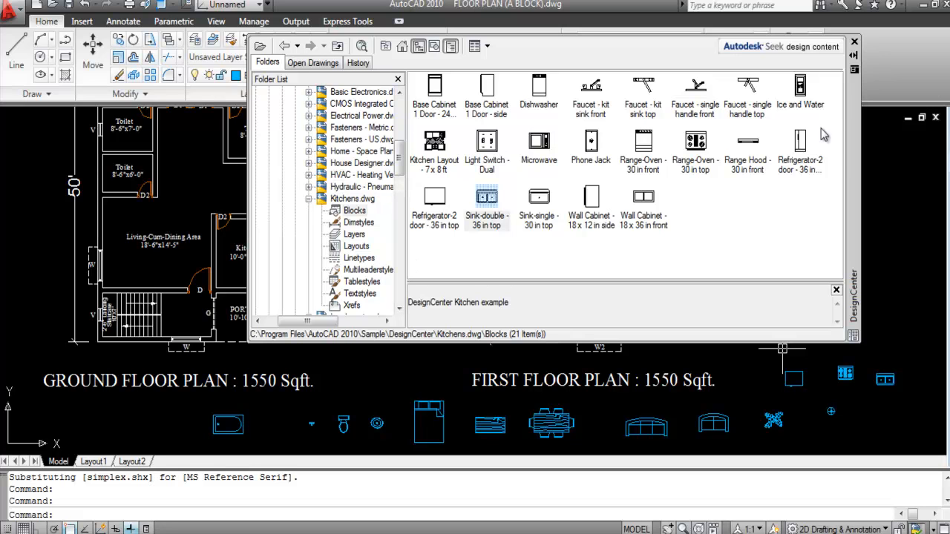
{"action": "left_click", "coordinate": [854, 43]}
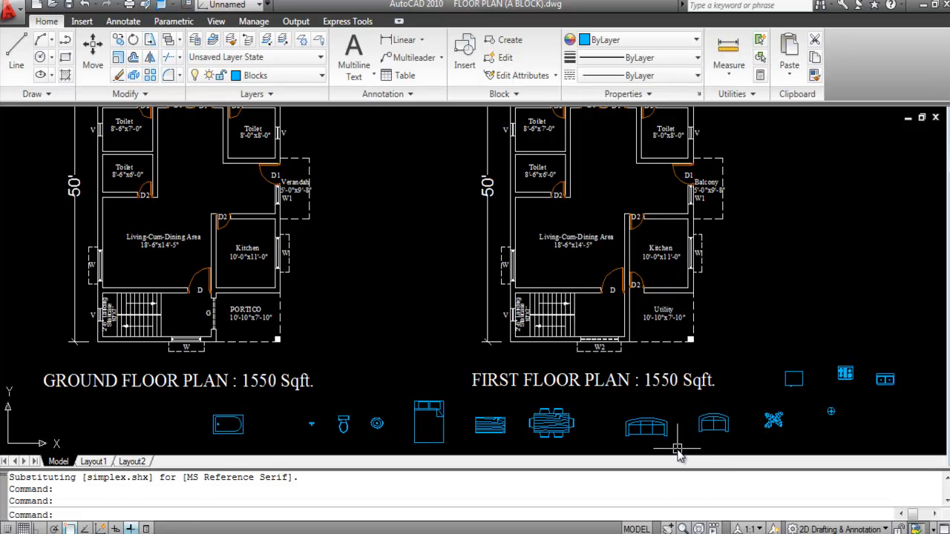
Step: Move the sofa into the first-floor Living-Cum-Dining Area
{"action": "left_click", "coordinate": [677, 452]}
{"action": "left_click", "coordinate": [617, 413]}
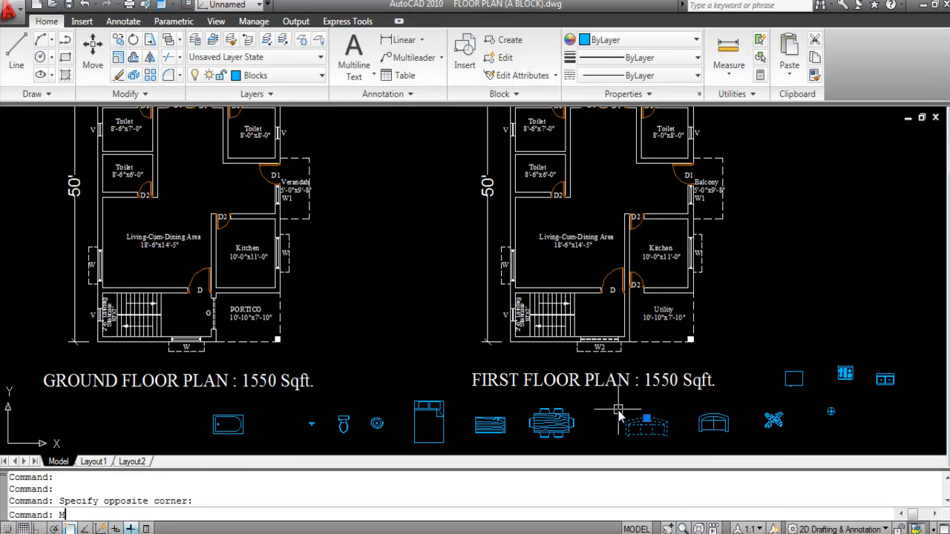
{"action": "key", "text": "Return"}
{"action": "left_click", "coordinate": [650, 432]}
{"action": "scroll", "coordinate": [568, 269], "scroll_direction": "up", "scroll_amount": 3}
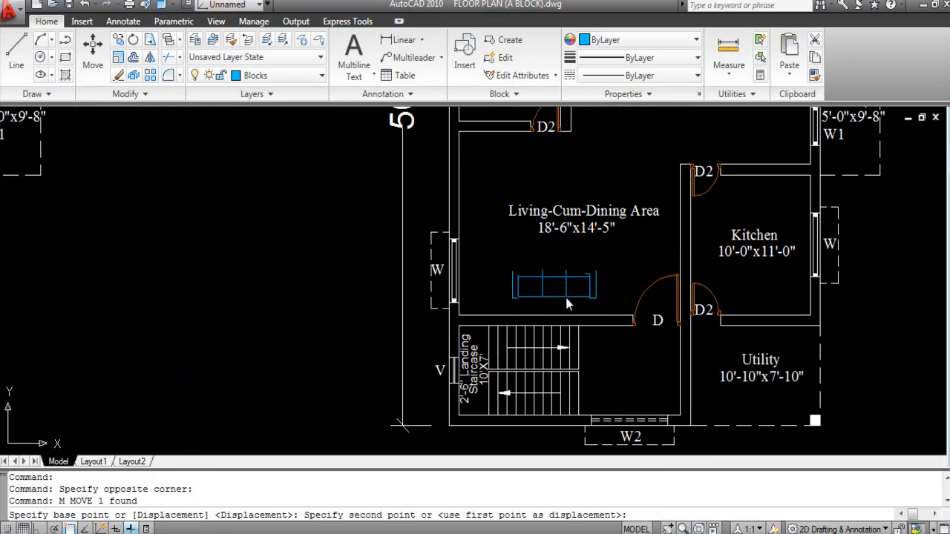
{"action": "left_click", "coordinate": [568, 281]}
Step: Rotate the sofa 180° about its lower middle with Ortho on
{"action": "left_click", "coordinate": [611, 301]}
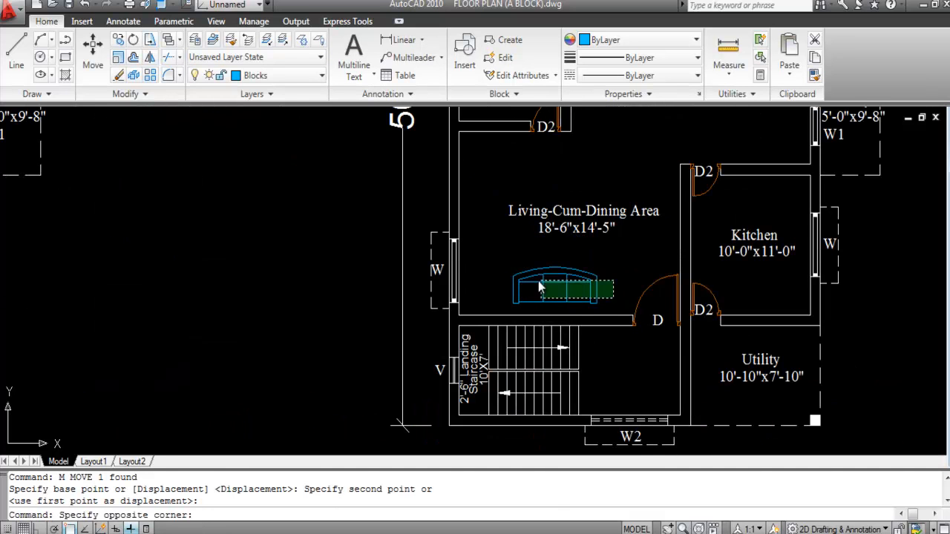
{"action": "left_click", "coordinate": [499, 268]}
{"action": "type", "text": "ro"}
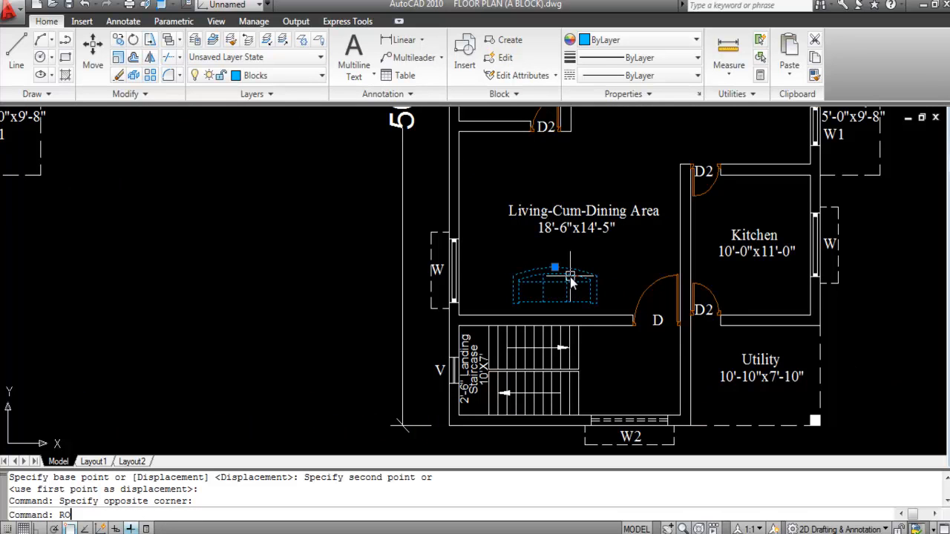
{"action": "key", "text": "Return"}
{"action": "left_click", "coordinate": [543, 301]}
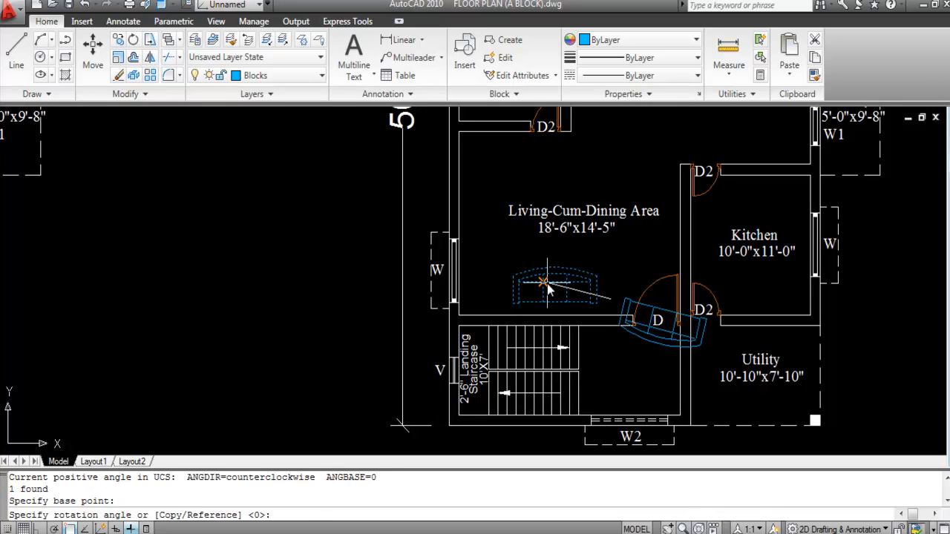
{"action": "key", "text": "F8"}
{"action": "left_click", "coordinate": [539, 296]}
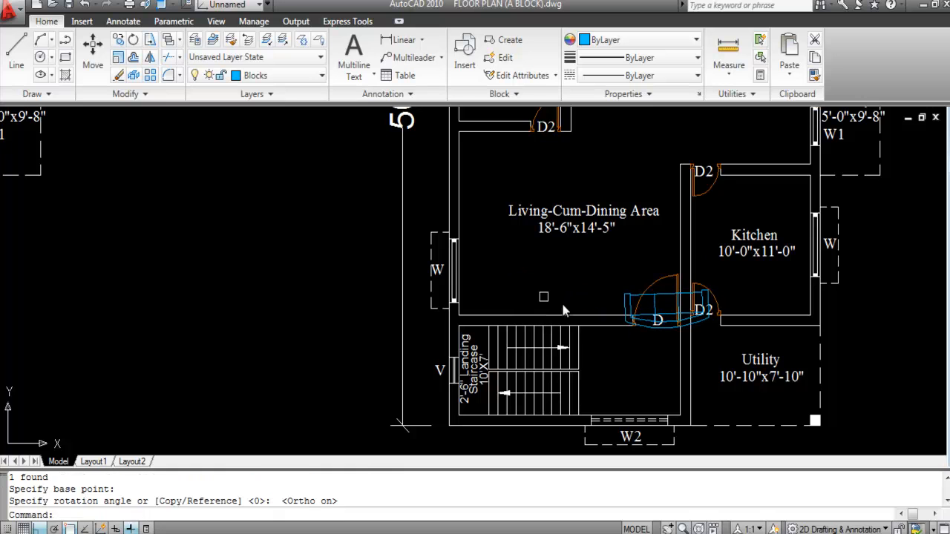
{"action": "type", "text": "u"}
{"action": "key", "text": "Return"}
{"action": "left_click", "coordinate": [564, 278]}
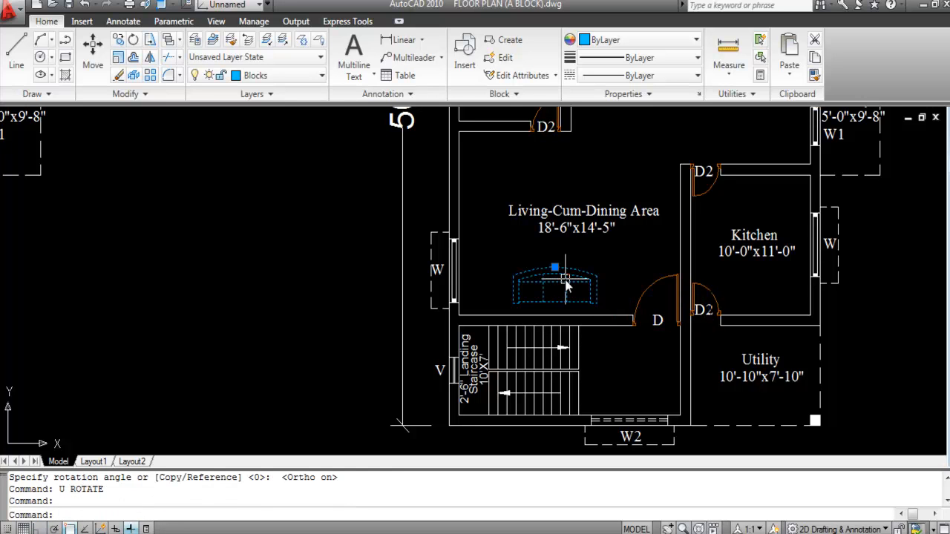
{"action": "type", "text": "RO"}
{"action": "key", "text": "Return"}
{"action": "left_click", "coordinate": [547, 301]}
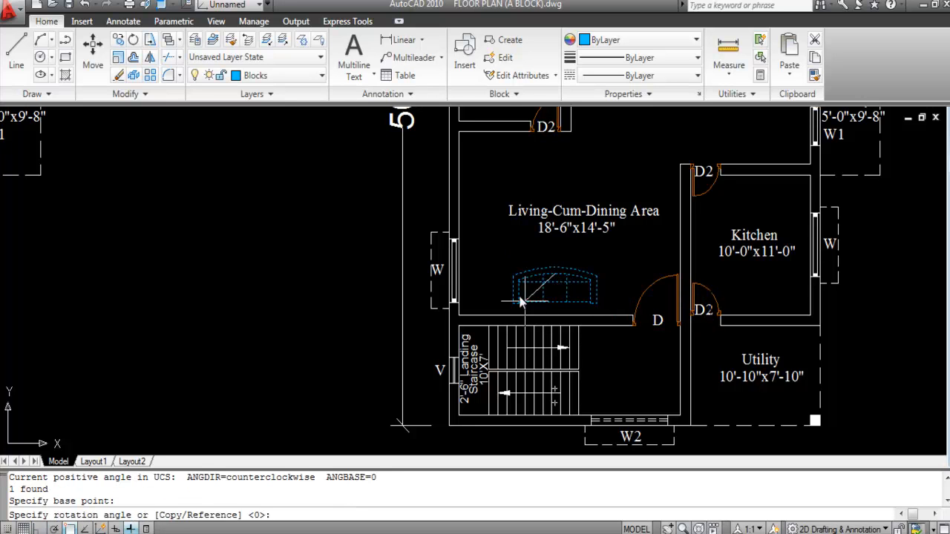
{"action": "key", "text": "F8"}
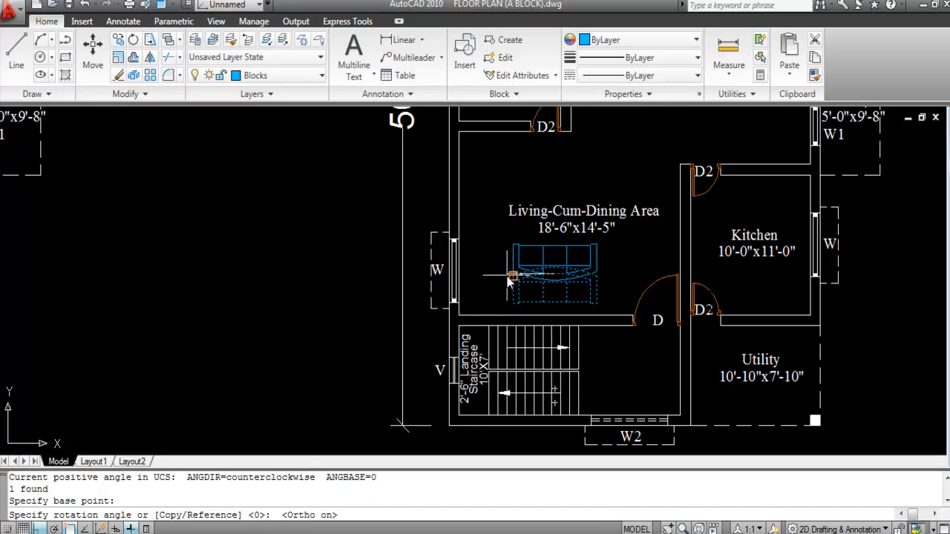
{"action": "left_click", "coordinate": [491, 274]}
Step: Move the rotated sofa down to sit just above the room's lower wall
{"action": "left_click", "coordinate": [553, 258]}
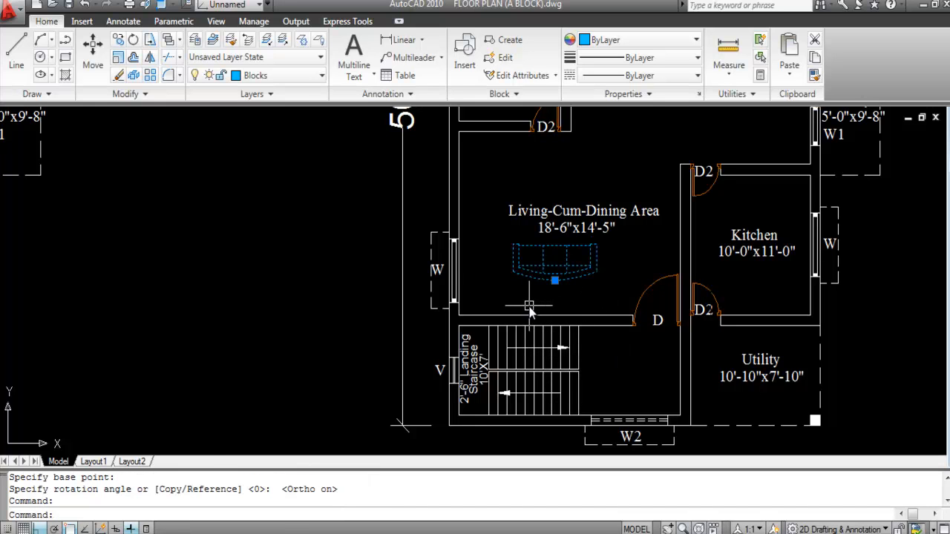
{"action": "type", "text": "M"}
{"action": "key", "text": "Return"}
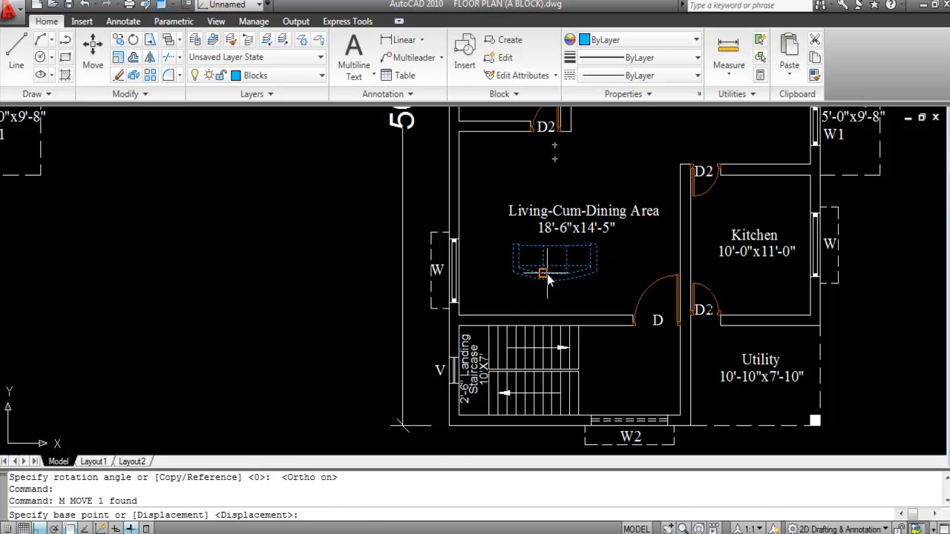
{"action": "key", "text": "F3"}
{"action": "scroll", "coordinate": [546, 276], "scroll_direction": "up", "scroll_amount": 3}
{"action": "left_click", "coordinate": [557, 283]}
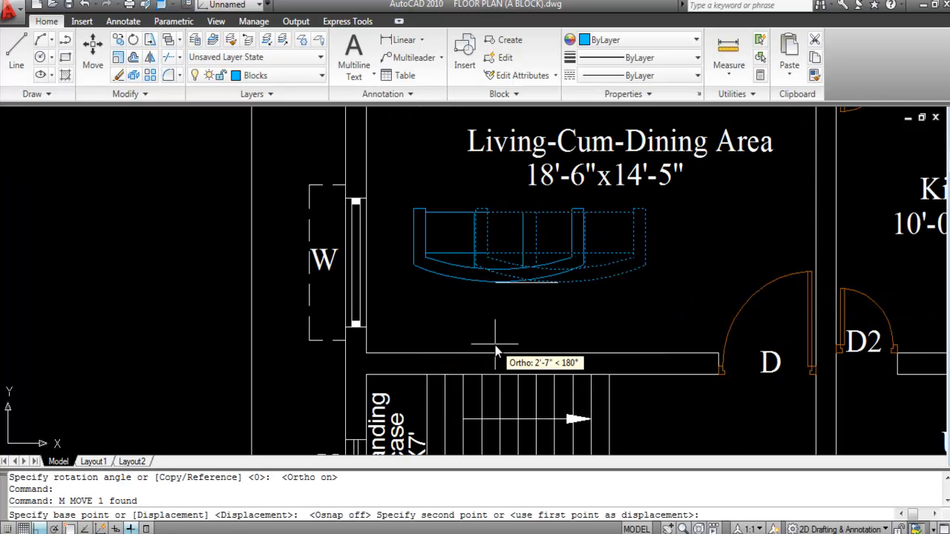
{"action": "key", "text": "F8"}
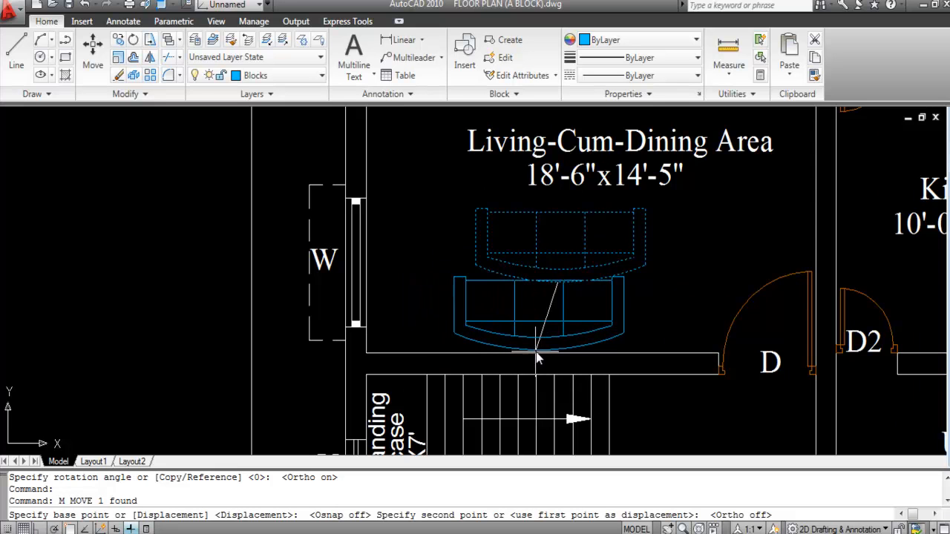
{"action": "left_click", "coordinate": [522, 357]}
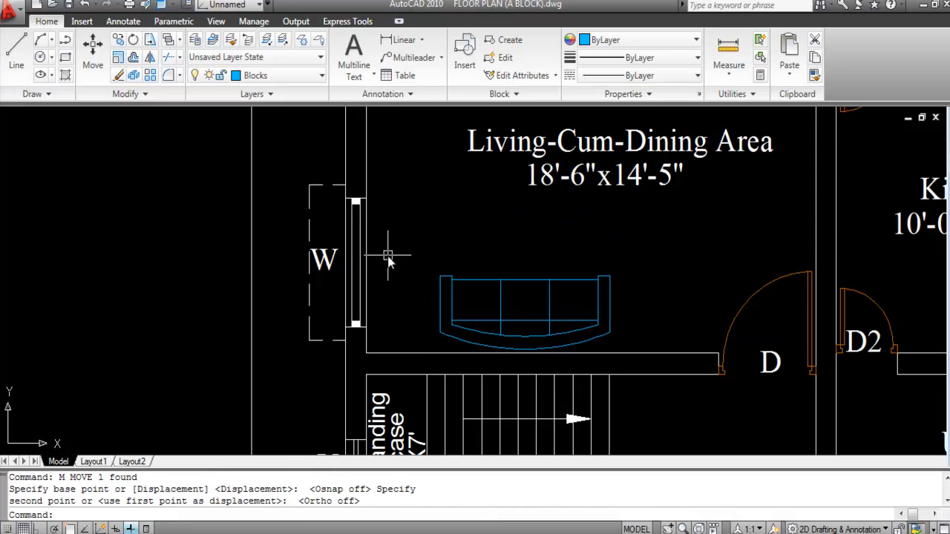
Step: Nudge the sofa slightly upward from the lower wall
{"action": "left_click", "coordinate": [525, 303]}
{"action": "left_click", "coordinate": [495, 267]}
{"action": "type", "text": "M"}
{"action": "key", "text": "Return"}
{"action": "left_click", "coordinate": [508, 260]}
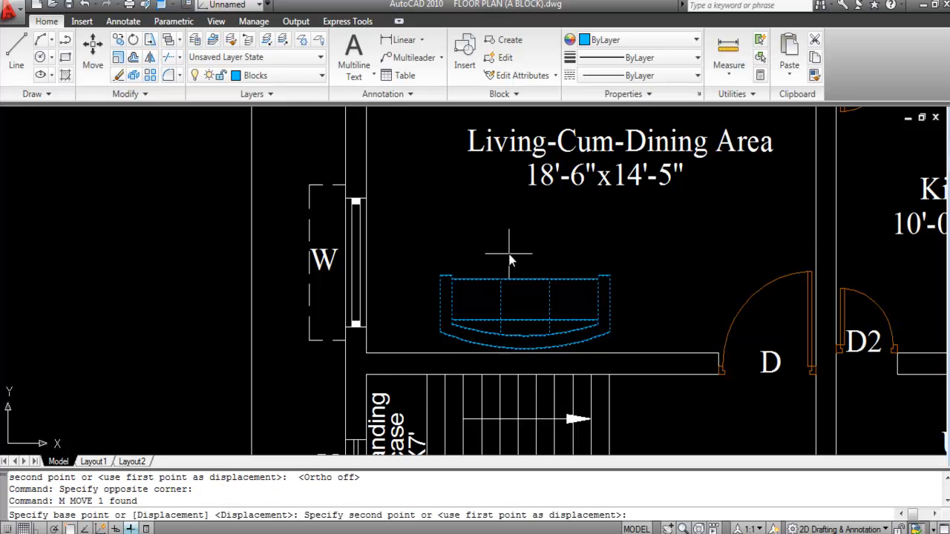
{"action": "left_click", "coordinate": [508, 253]}
{"action": "scroll", "coordinate": [440, 272], "scroll_direction": "down", "scroll_amount": 2}
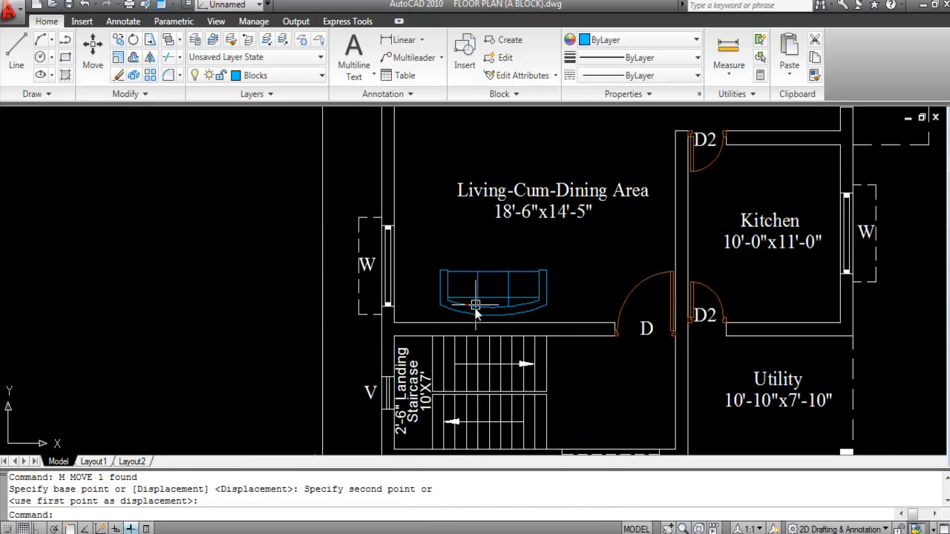
{"action": "scroll", "coordinate": [490, 289], "scroll_direction": "down", "scroll_amount": 2}
{"action": "scroll", "coordinate": [520, 245], "scroll_direction": "up", "scroll_amount": 2}
{"action": "left_click", "coordinate": [522, 238]}
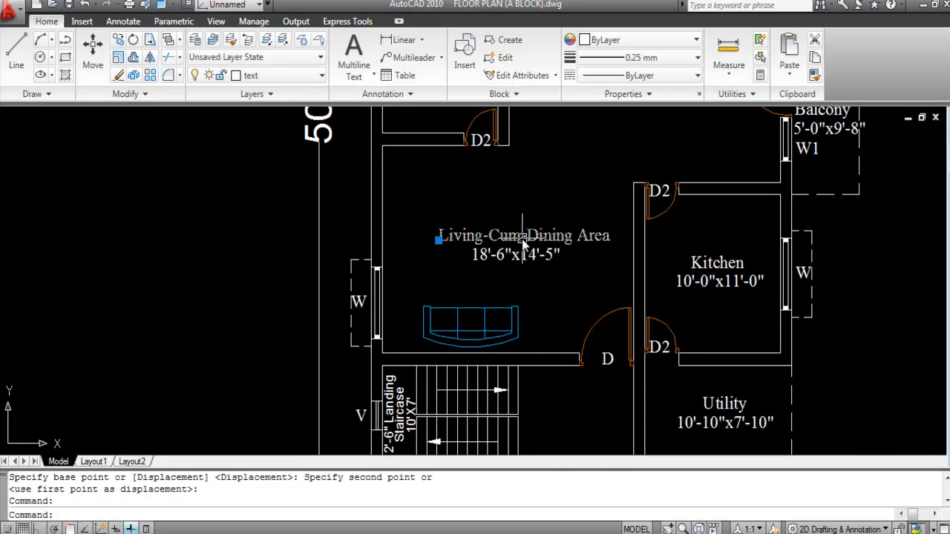
Step: Set the Living-Cum-Dining Area label's text height to 7 in Properties
{"action": "right_click", "coordinate": [523, 238]}
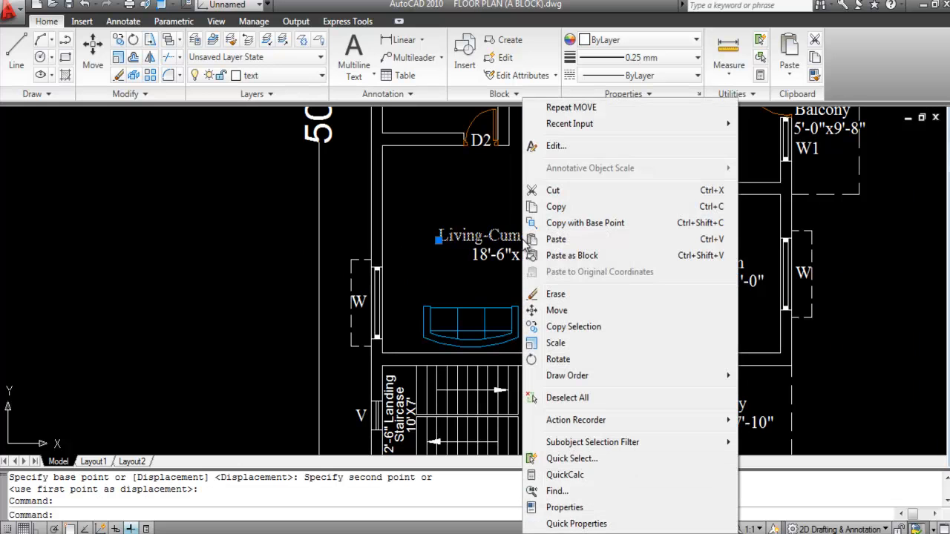
{"action": "left_click", "coordinate": [568, 508]}
{"action": "left_click", "coordinate": [94, 299]}
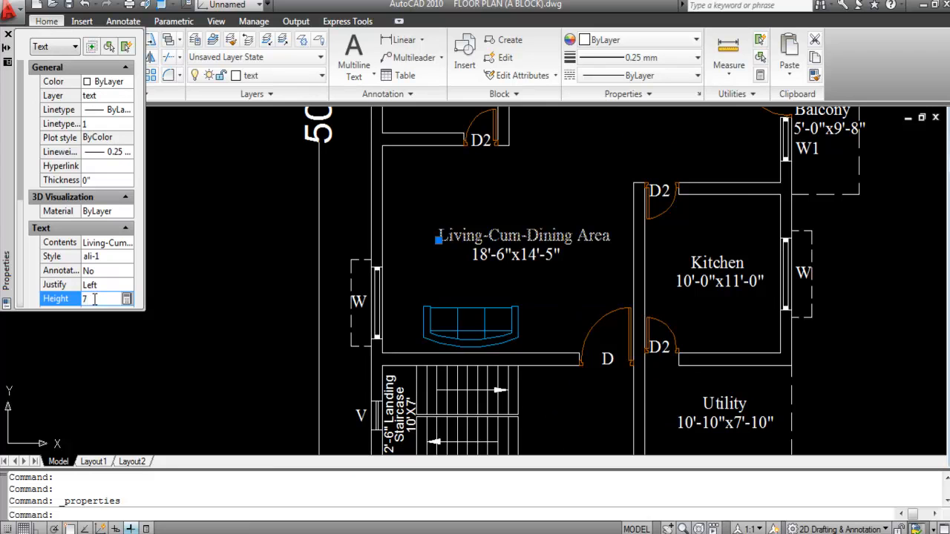
{"action": "type", "text": "7"}
{"action": "key", "text": "Return"}
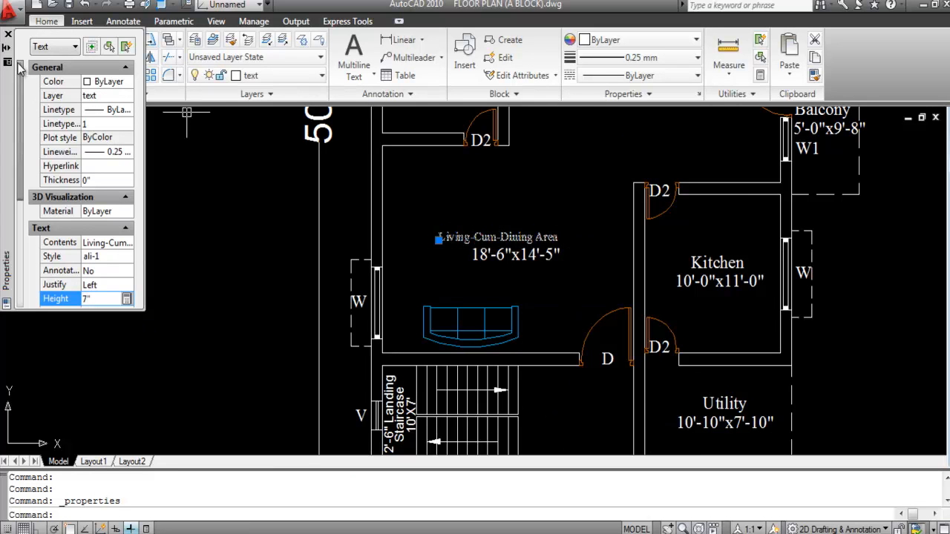
{"action": "key", "text": "ctrl+1"}
Step: Match the 18'-6"x14'-5" size text to the label with MA and tuck it beneath
{"action": "type", "text": "MA"}
{"action": "key", "text": "Return"}
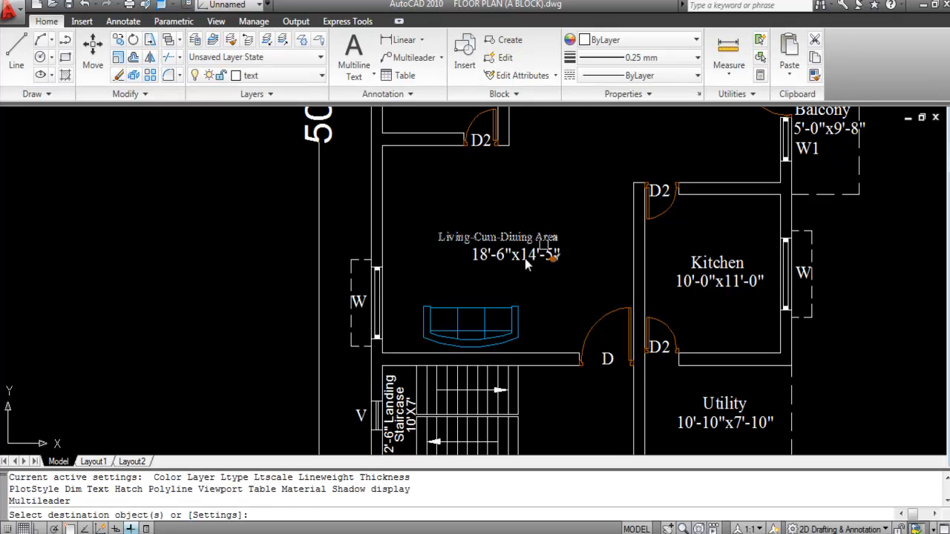
{"action": "left_click", "coordinate": [524, 257]}
{"action": "key", "text": "Escape"}
{"action": "left_click", "coordinate": [500, 256]}
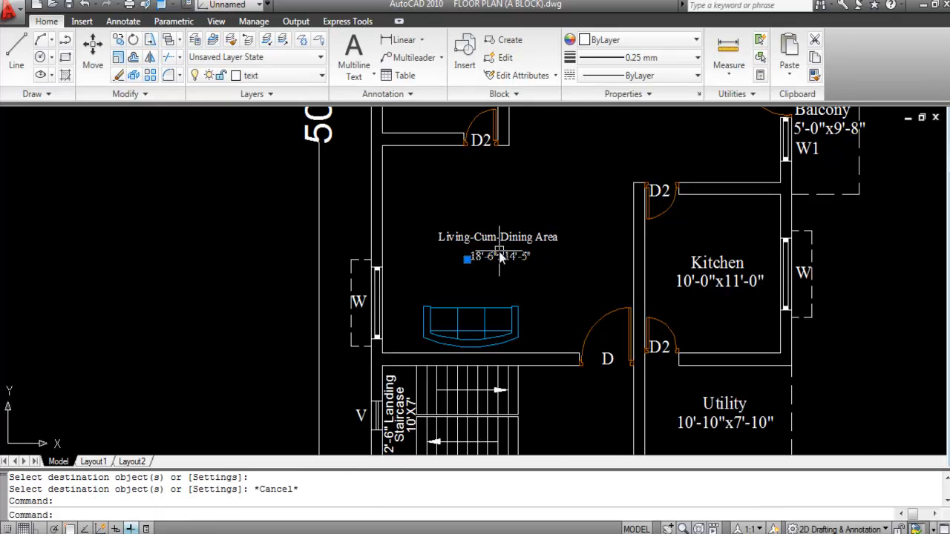
{"action": "type", "text": "M"}
{"action": "key", "text": "Return"}
{"action": "scroll", "coordinate": [501, 256], "scroll_direction": "up", "scroll_amount": 5}
{"action": "left_click", "coordinate": [500, 255]}
{"action": "left_click", "coordinate": [500, 251]}
{"action": "scroll", "coordinate": [500, 257], "scroll_direction": "down", "scroll_amount": 4}
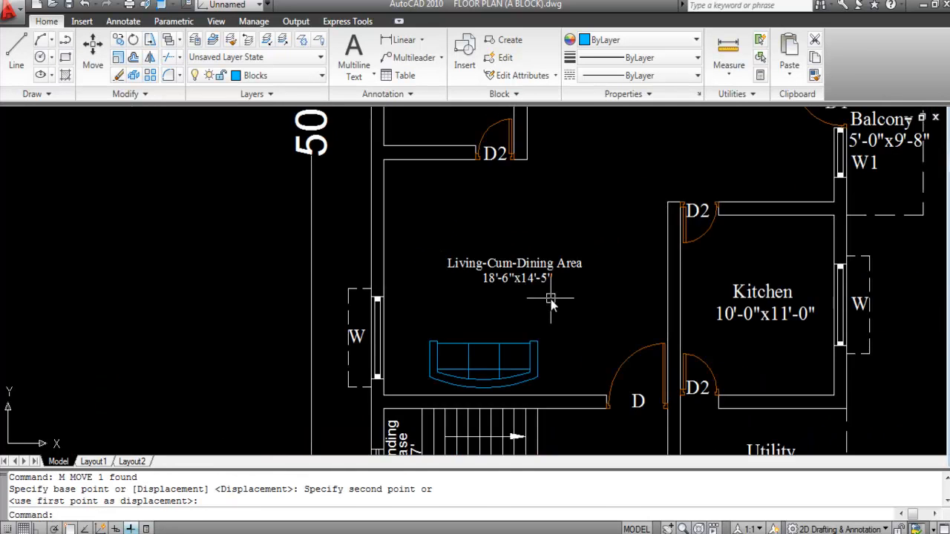
Step: Move both room labels right to centre them in the room above the sofa
{"action": "left_click", "coordinate": [549, 304]}
{"action": "left_click", "coordinate": [508, 236]}
{"action": "type", "text": "M"}
{"action": "key", "text": "Return"}
{"action": "scroll", "coordinate": [507, 236], "scroll_direction": "up", "scroll_amount": 4}
{"action": "left_click", "coordinate": [453, 208]}
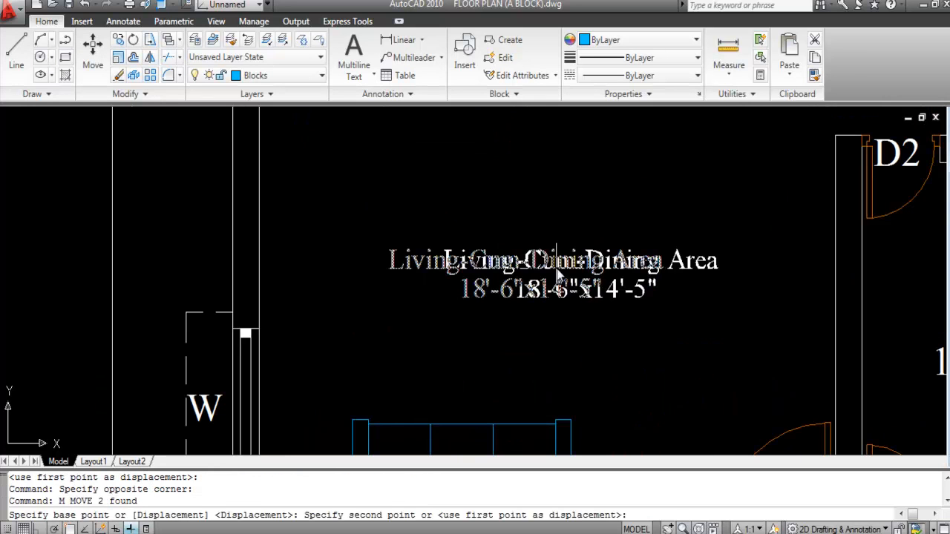
{"action": "left_click", "coordinate": [510, 206]}
{"action": "scroll", "coordinate": [512, 215], "scroll_direction": "down", "scroll_amount": 4}
{"action": "scroll", "coordinate": [424, 212], "scroll_direction": "down", "scroll_amount": 2}
{"action": "scroll", "coordinate": [427, 213], "scroll_direction": "down", "scroll_amount": 2}
{"action": "scroll", "coordinate": [403, 375], "scroll_direction": "up", "scroll_amount": 1}
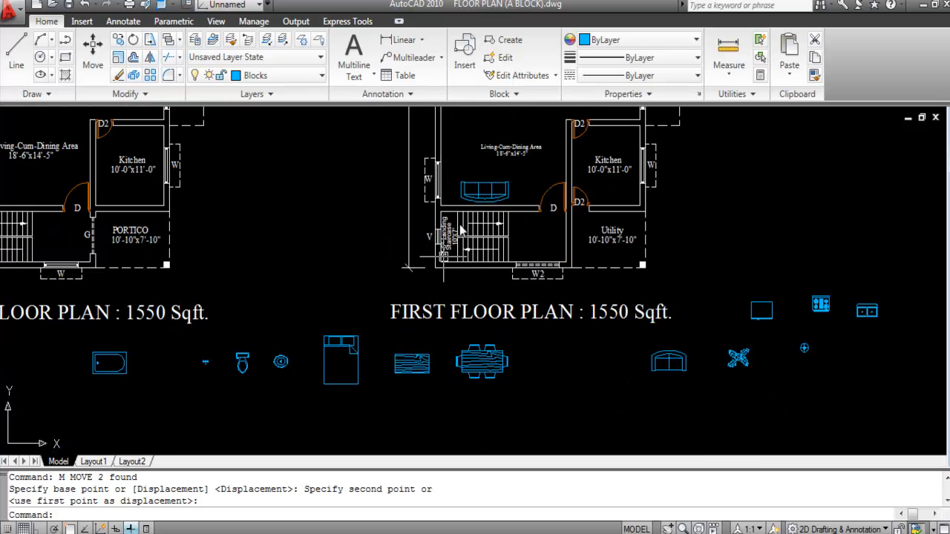
Step: Move the wood-grain centre table block to sit just above the sofa
{"action": "scroll", "coordinate": [409, 353], "scroll_direction": "up", "scroll_amount": 1}
{"action": "left_click", "coordinate": [445, 395]}
{"action": "left_click", "coordinate": [374, 327]}
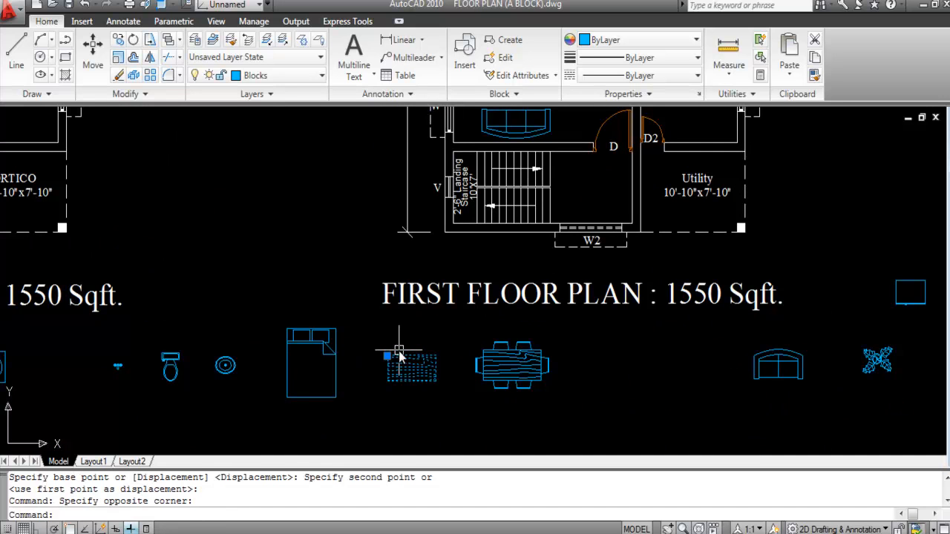
{"action": "type", "text": "M"}
{"action": "key", "text": "Return"}
{"action": "left_click", "coordinate": [416, 371]}
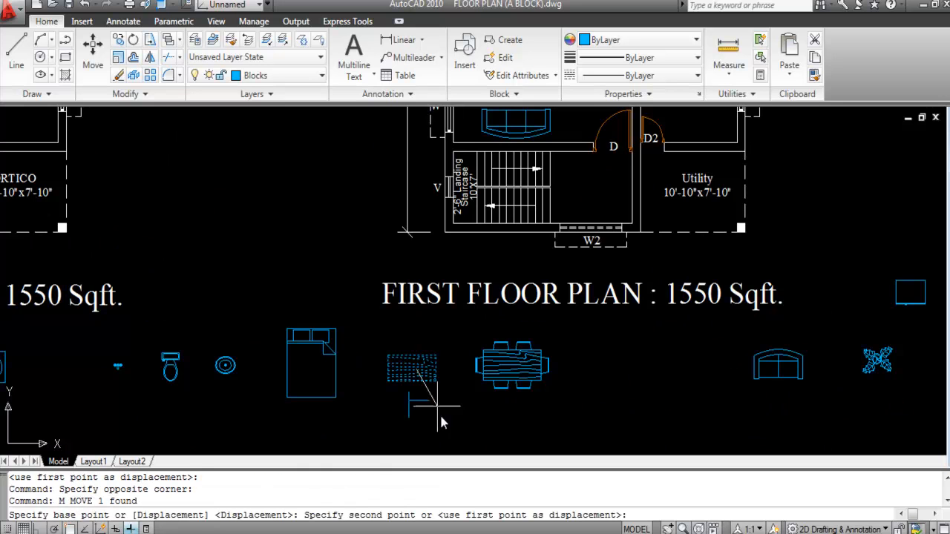
{"action": "scroll", "coordinate": [420, 372], "scroll_direction": "down", "scroll_amount": 2}
{"action": "scroll", "coordinate": [477, 286], "scroll_direction": "up", "scroll_amount": 5}
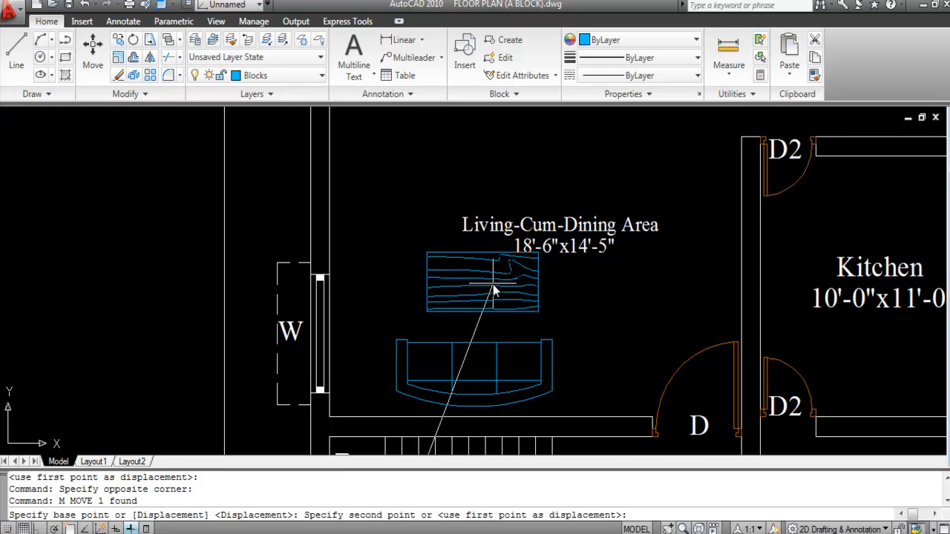
{"action": "left_click", "coordinate": [486, 295]}
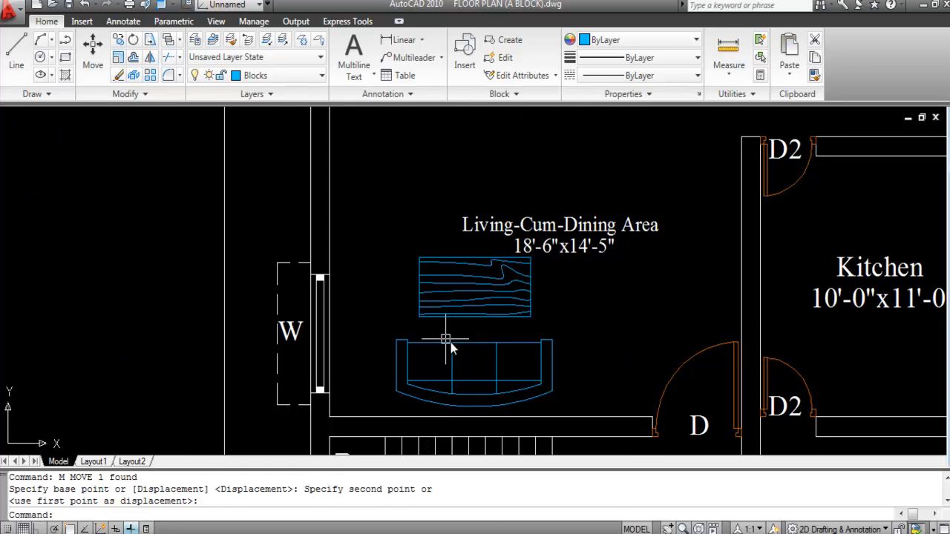
Step: Select the Living-Cum-Dining Area name and size label and move it higher in the room
{"action": "scroll", "coordinate": [435, 318], "scroll_direction": "down", "scroll_amount": 2}
{"action": "scroll", "coordinate": [541, 245], "scroll_direction": "up", "scroll_amount": 1}
{"action": "left_click", "coordinate": [558, 326]}
{"action": "left_click", "coordinate": [545, 273]}
{"action": "type", "text": "m"}
{"action": "key", "text": "Return"}
{"action": "left_click", "coordinate": [545, 273]}
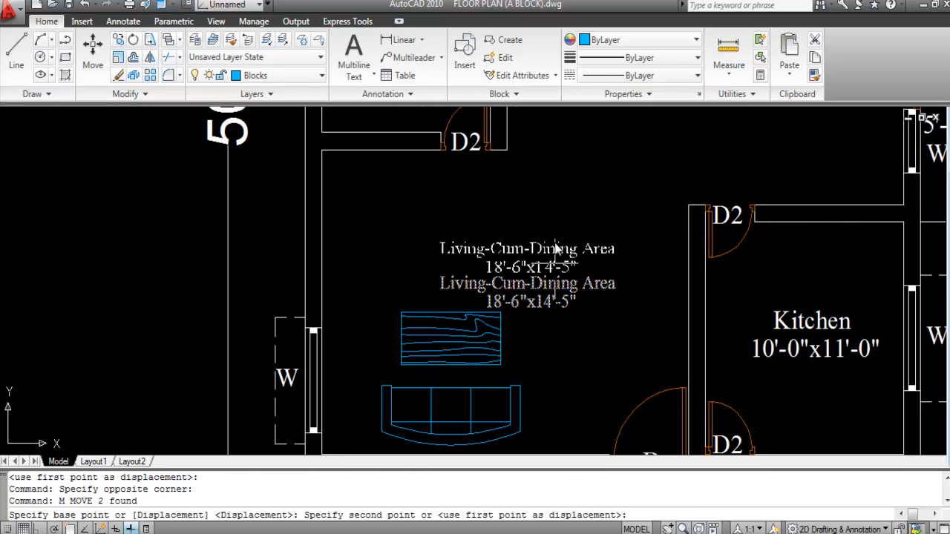
{"action": "scroll", "coordinate": [489, 272], "scroll_direction": "down", "scroll_amount": 5}
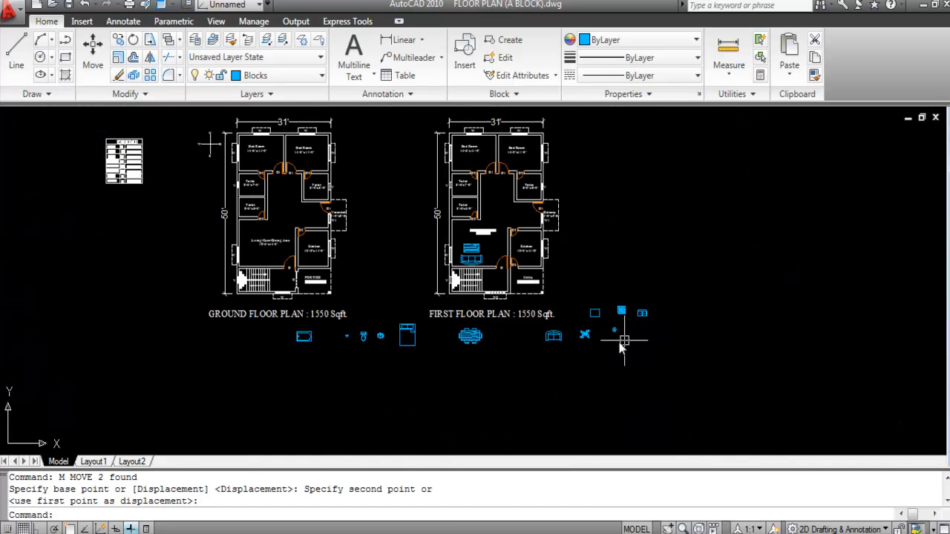
{"action": "scroll", "coordinate": [546, 339], "scroll_direction": "up", "scroll_amount": 6}
{"action": "scroll", "coordinate": [561, 316], "scroll_direction": "down", "scroll_amount": 4}
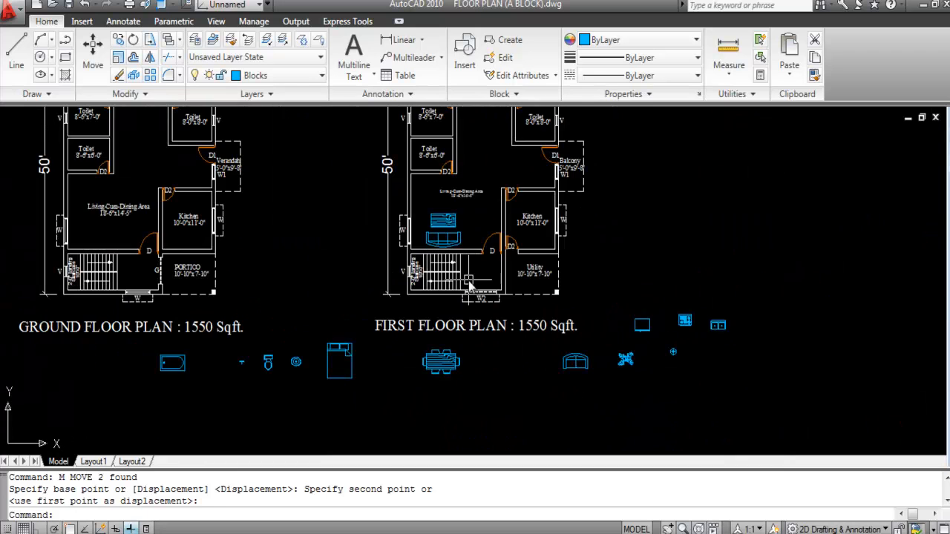
{"action": "scroll", "coordinate": [627, 410], "scroll_direction": "up", "scroll_amount": 2}
Step: Rotate the armchair 90° with Ortho on so it faces the centre table
{"action": "left_click", "coordinate": [626, 411]}
{"action": "left_click", "coordinate": [559, 372]}
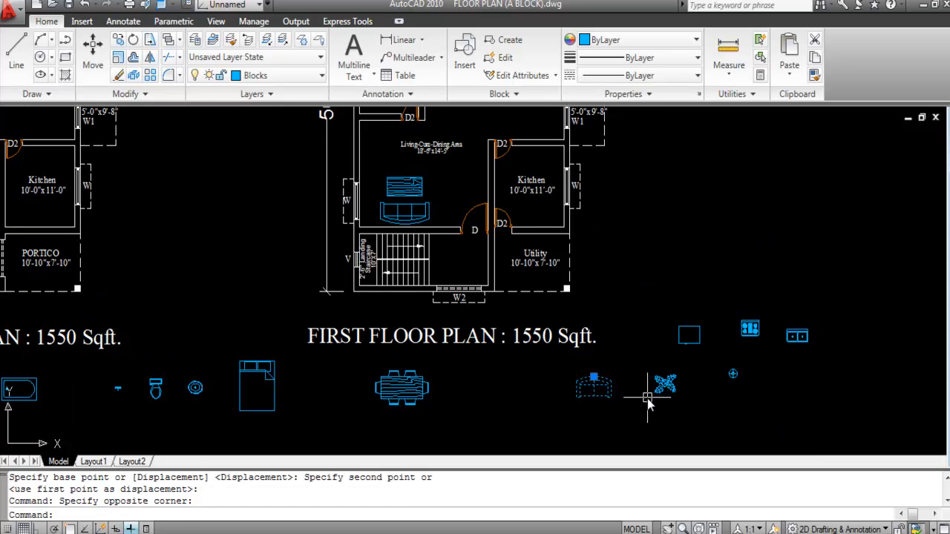
{"action": "type", "text": "RO"}
{"action": "key", "text": "Return"}
{"action": "scroll", "coordinate": [595, 391], "scroll_direction": "up", "scroll_amount": 2}
{"action": "left_click", "coordinate": [598, 392]}
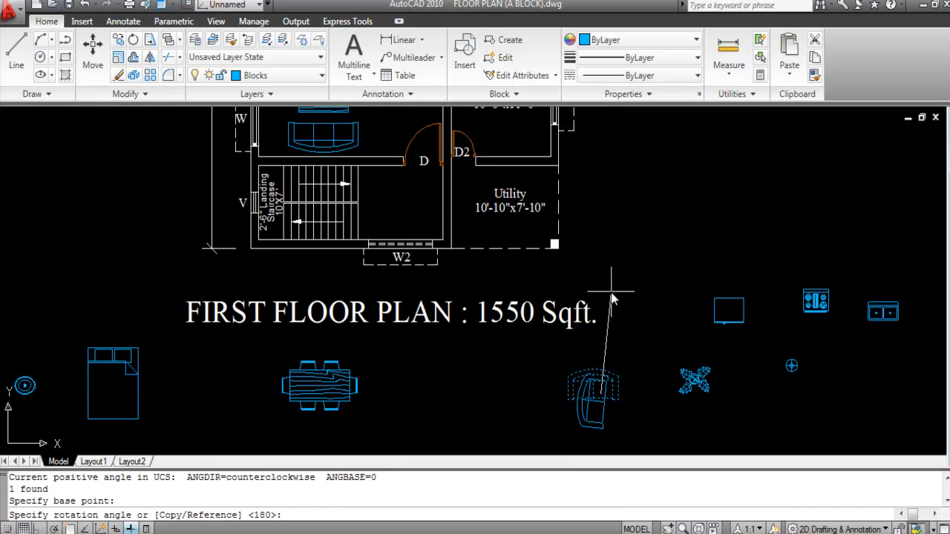
{"action": "key", "text": "F8"}
{"action": "left_click", "coordinate": [615, 273]}
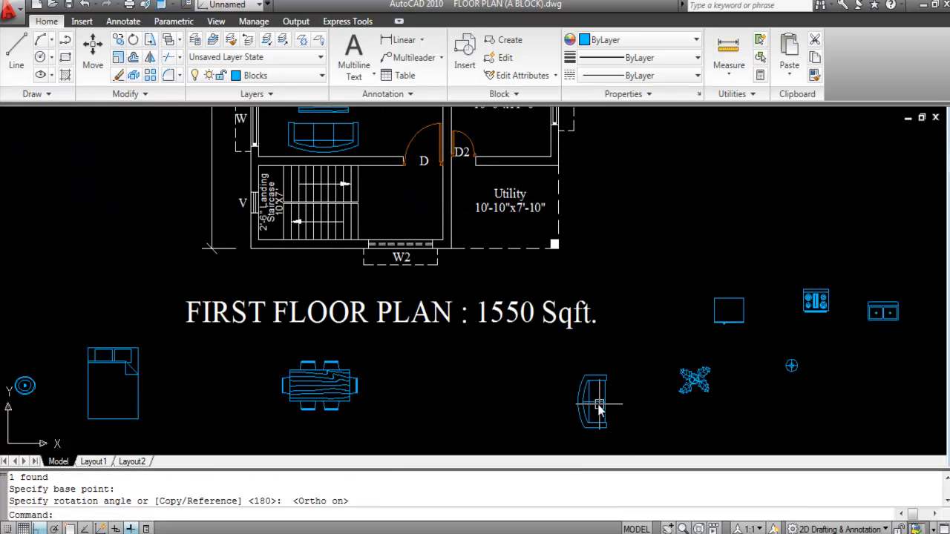
Step: Move the rotated armchair beside the left-wall window, left of the centre table
{"action": "left_click", "coordinate": [603, 411]}
{"action": "scroll", "coordinate": [631, 423], "scroll_direction": "down", "scroll_amount": 2}
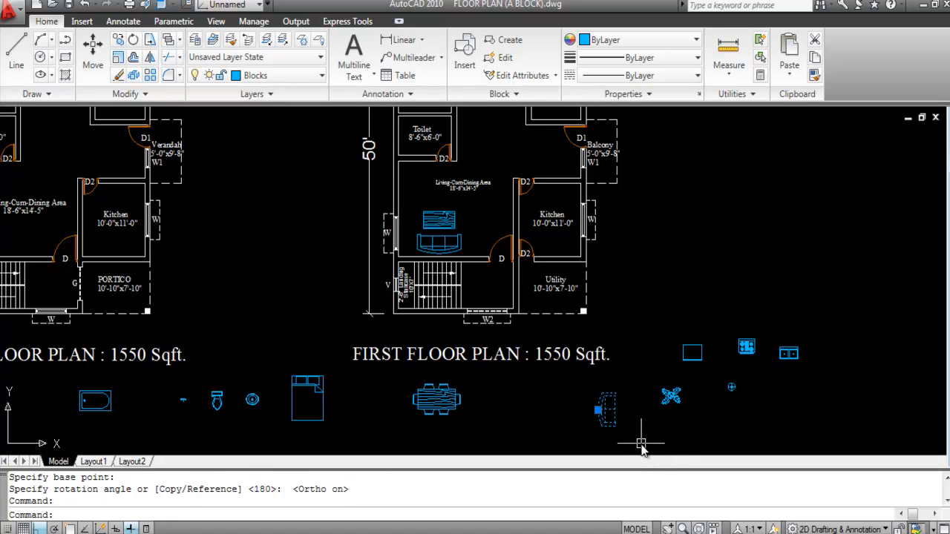
{"action": "key", "text": "Return"}
{"action": "scroll", "coordinate": [616, 423], "scroll_direction": "up", "scroll_amount": 3}
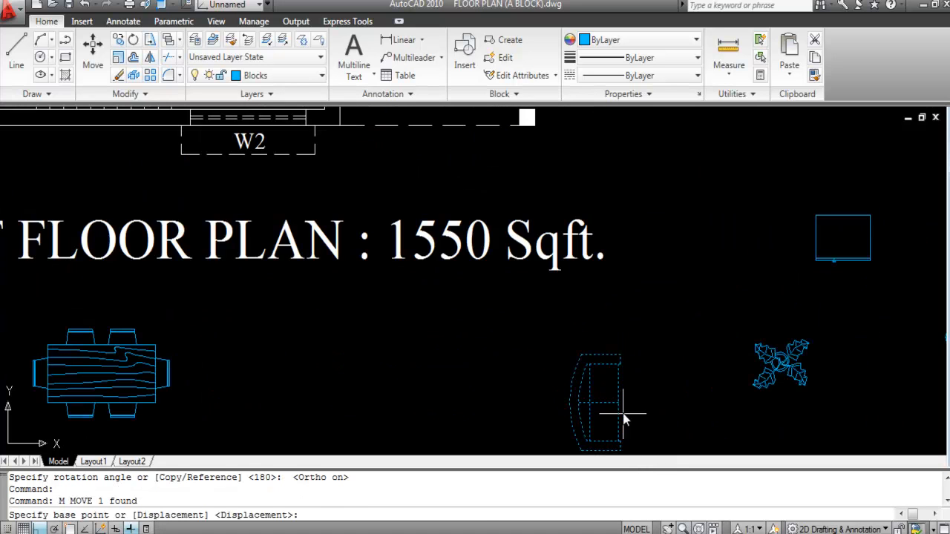
{"action": "left_click", "coordinate": [623, 424]}
{"action": "scroll", "coordinate": [639, 371], "scroll_direction": "down", "scroll_amount": 4}
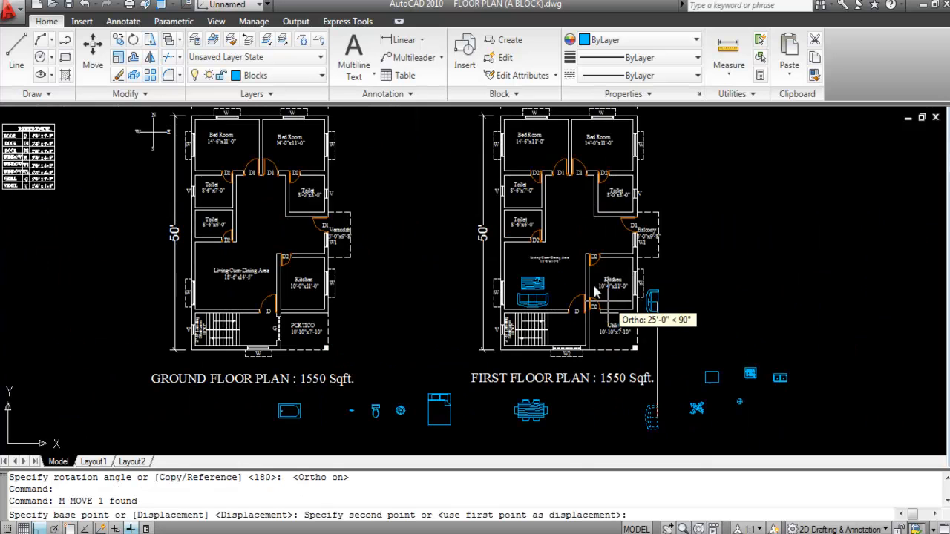
{"action": "scroll", "coordinate": [519, 282], "scroll_direction": "up", "scroll_amount": 5}
{"action": "key", "text": "F8"}
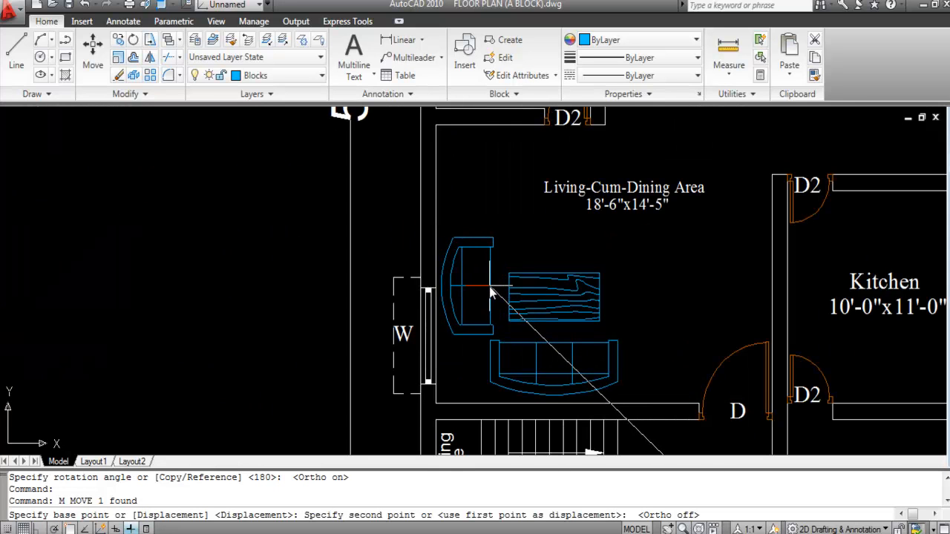
{"action": "left_click", "coordinate": [489, 285]}
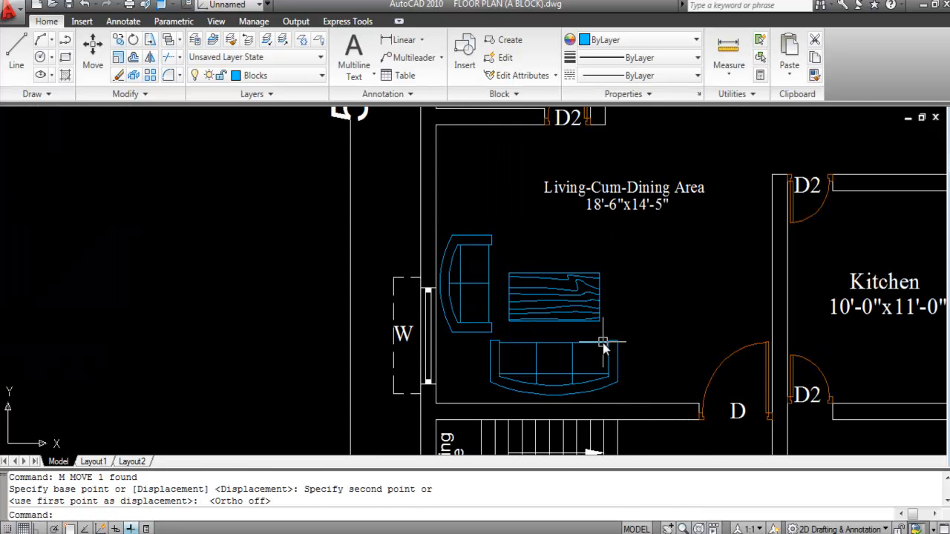
{"action": "scroll", "coordinate": [510, 330], "scroll_direction": "down", "scroll_amount": 2}
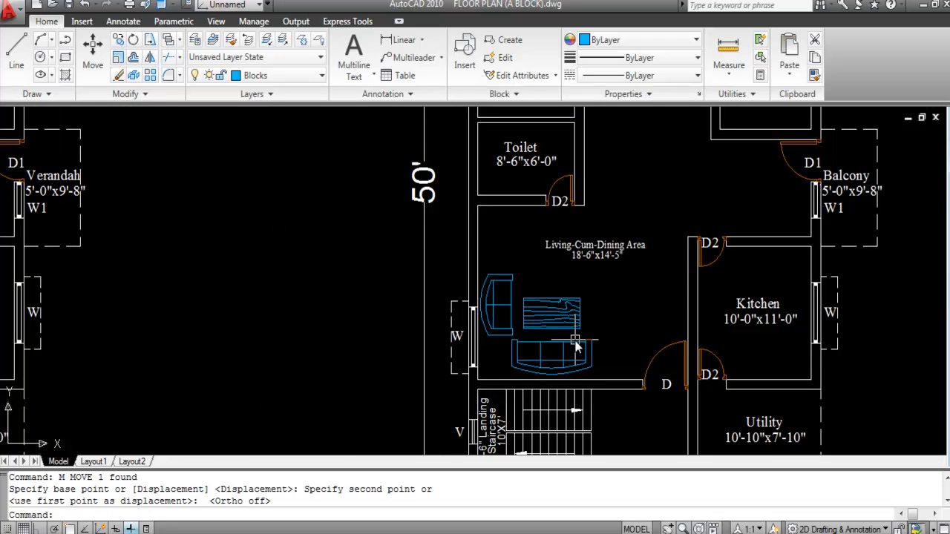
{"action": "scroll", "coordinate": [539, 343], "scroll_direction": "up", "scroll_amount": 3}
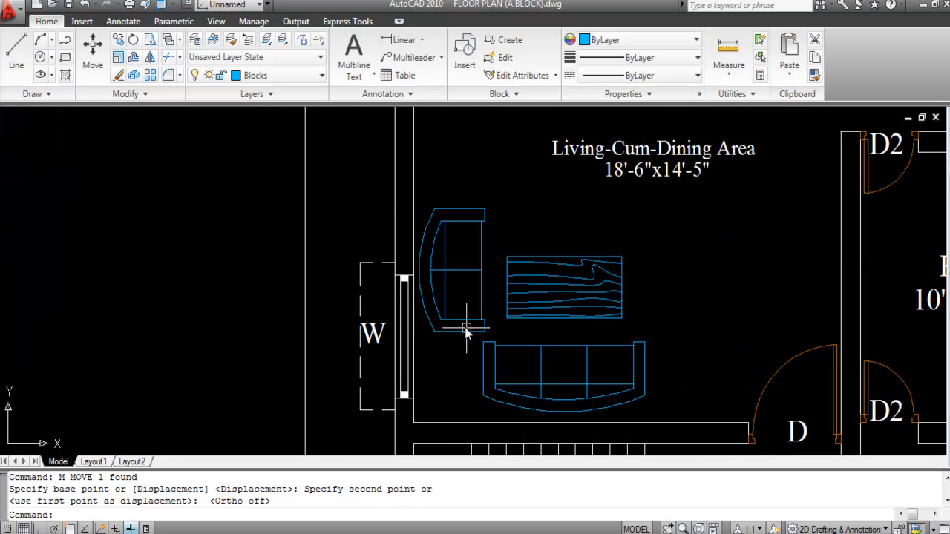
Step: Select the sofa and begin moving it with Ortho turned on
{"action": "left_click", "coordinate": [507, 344]}
{"action": "type", "text": "m"}
{"action": "key", "text": "Return"}
{"action": "scroll", "coordinate": [539, 335], "scroll_direction": "up", "scroll_amount": 3}
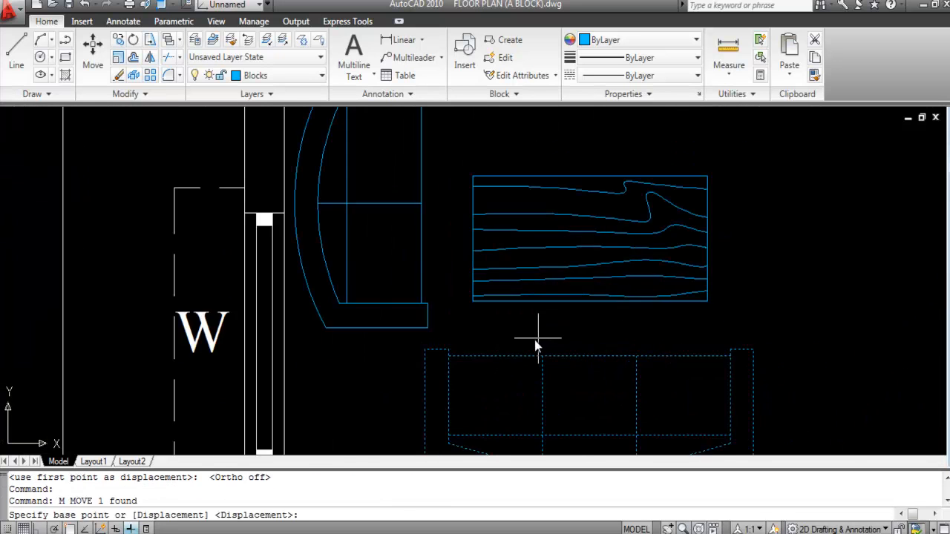
{"action": "left_click", "coordinate": [541, 335]}
{"action": "scroll", "coordinate": [549, 340], "scroll_direction": "down", "scroll_amount": 2}
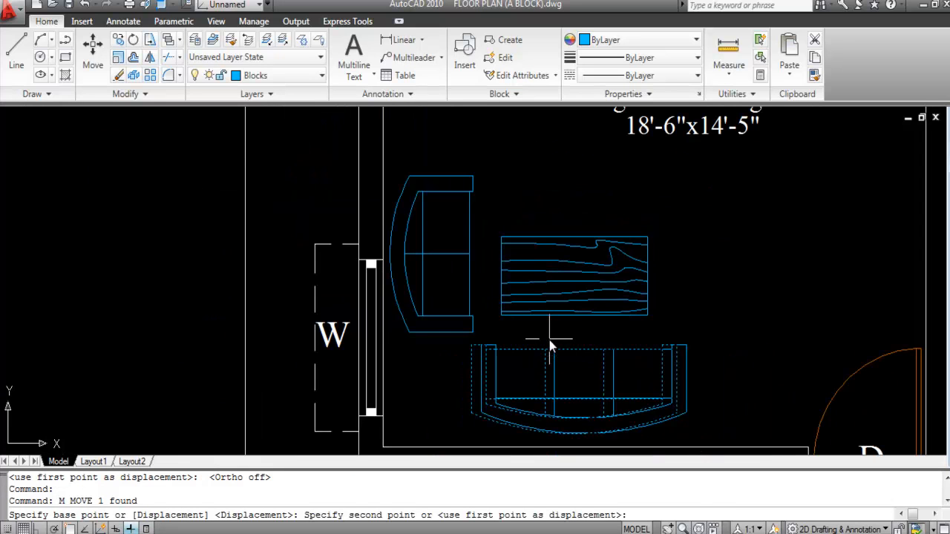
{"action": "key", "text": "F8"}
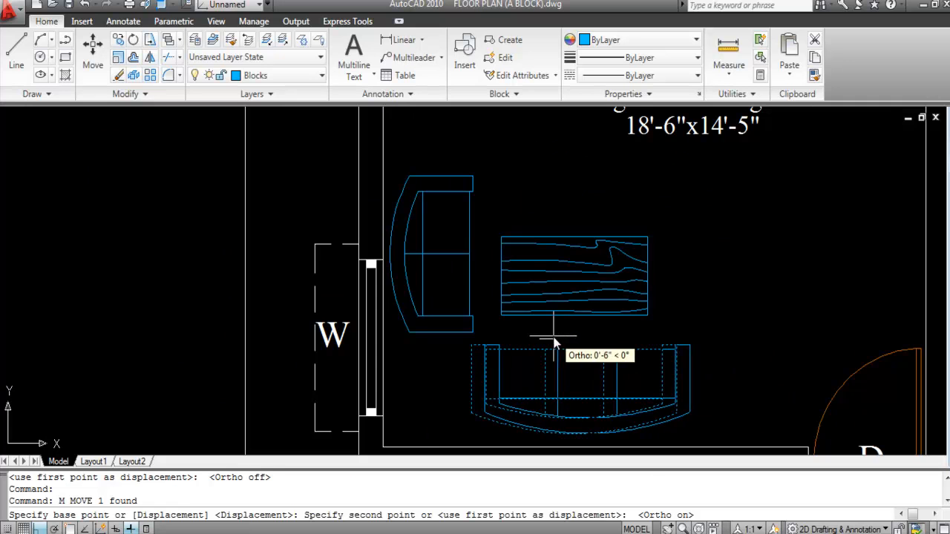
Step: Drop the sofa closer below the table and nudge the centre table up about 5 inches
{"action": "left_click", "coordinate": [556, 338]}
{"action": "scroll", "coordinate": [467, 331], "scroll_direction": "down", "scroll_amount": 2}
{"action": "left_click", "coordinate": [560, 306]}
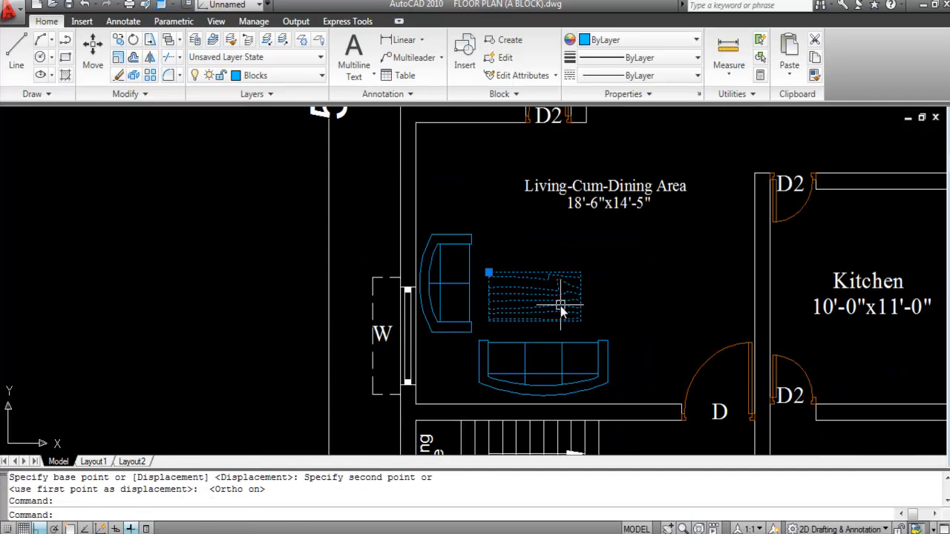
{"action": "type", "text": "m"}
{"action": "key", "text": "Return"}
{"action": "scroll", "coordinate": [586, 304], "scroll_direction": "up", "scroll_amount": 3}
{"action": "left_click", "coordinate": [612, 312]}
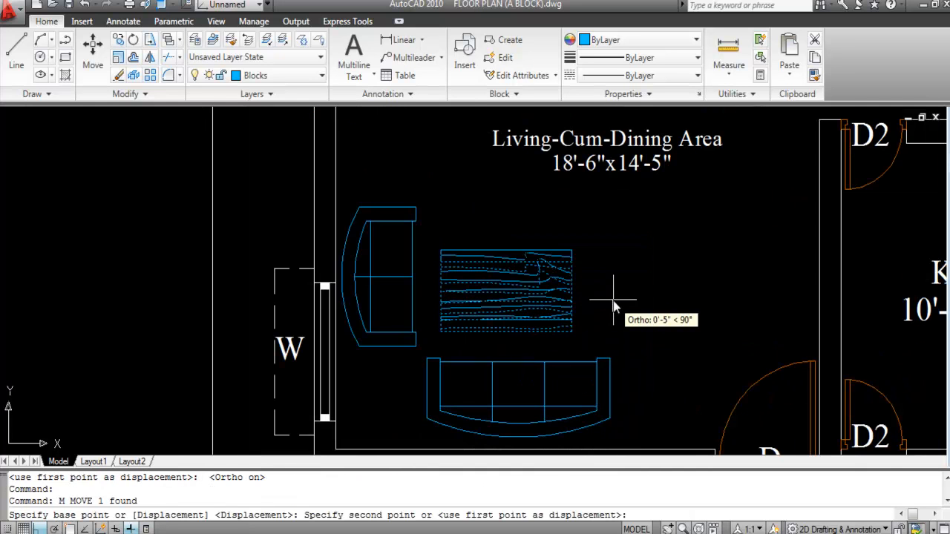
{"action": "left_click", "coordinate": [614, 303]}
{"action": "scroll", "coordinate": [520, 303], "scroll_direction": "down", "scroll_amount": 2}
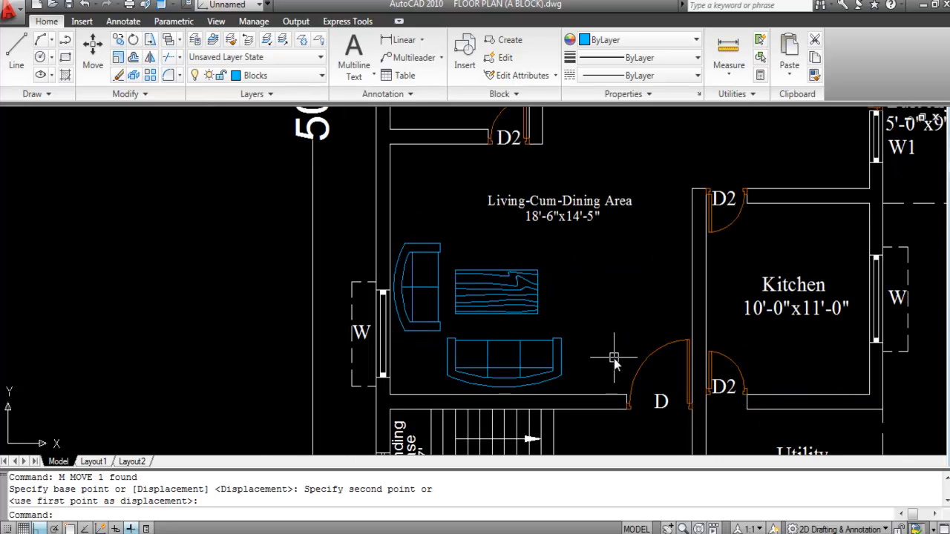
{"action": "scroll", "coordinate": [424, 314], "scroll_direction": "up", "scroll_amount": 3}
Step: Nudge the armchair down about 3 inches
{"action": "left_click", "coordinate": [448, 335]}
{"action": "key", "text": "Return"}
{"action": "scroll", "coordinate": [464, 307], "scroll_direction": "up", "scroll_amount": 3}
{"action": "left_click", "coordinate": [471, 267]}
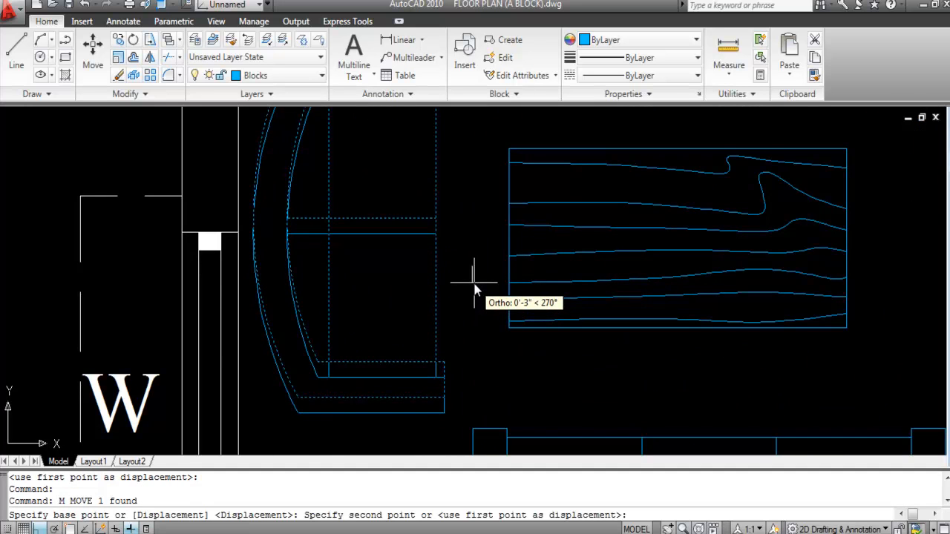
{"action": "left_click", "coordinate": [475, 289]}
{"action": "scroll", "coordinate": [441, 299], "scroll_direction": "down", "scroll_amount": 3}
Step: Move the centre table slightly down
{"action": "left_click", "coordinate": [523, 307]}
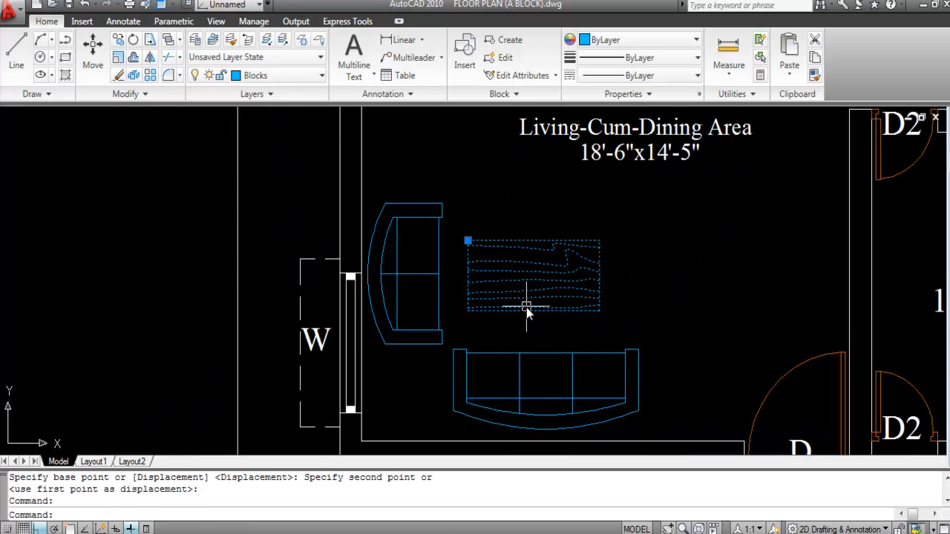
{"action": "type", "text": "m"}
{"action": "key", "text": "Return"}
{"action": "left_click", "coordinate": [653, 285]}
{"action": "left_click", "coordinate": [655, 294]}
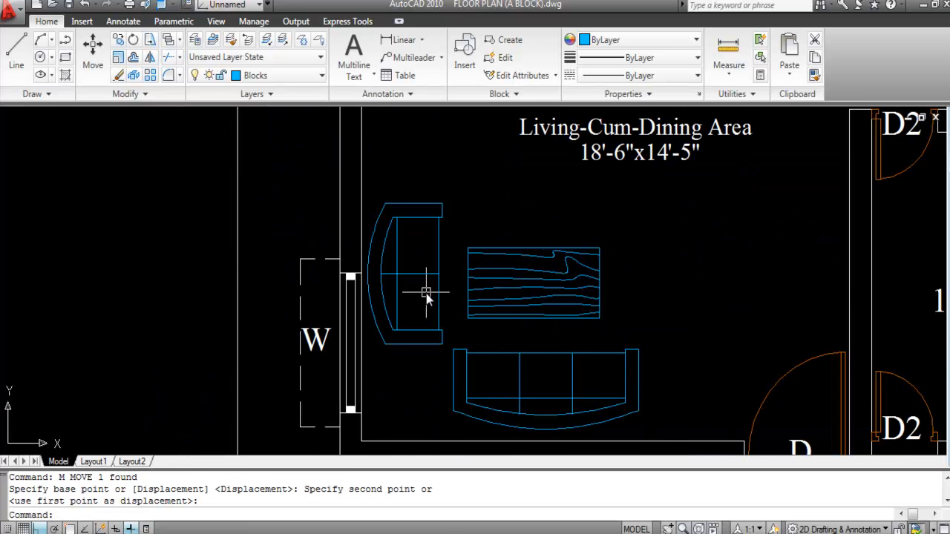
{"action": "scroll", "coordinate": [427, 293], "scroll_direction": "down", "scroll_amount": 2}
{"action": "scroll", "coordinate": [446, 319], "scroll_direction": "down", "scroll_amount": 3}
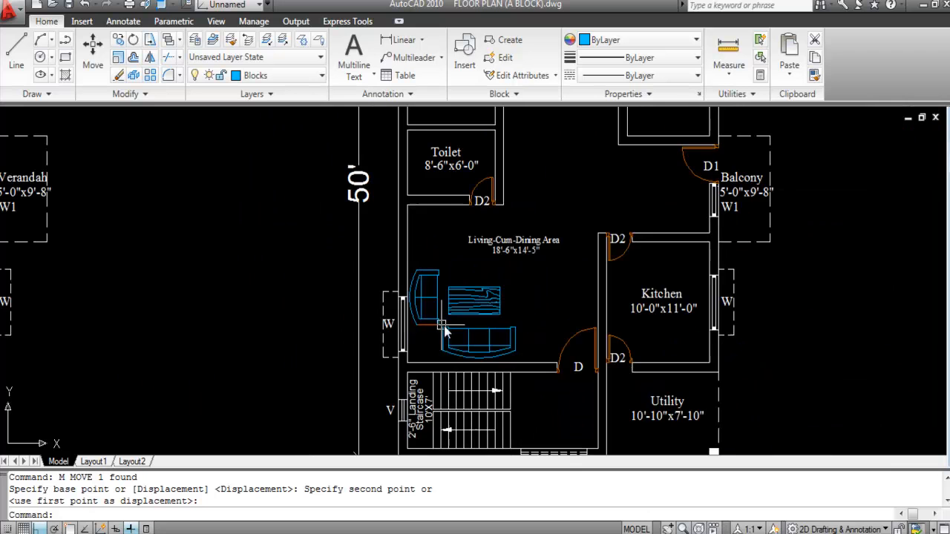
{"action": "scroll", "coordinate": [441, 310], "scroll_direction": "up", "scroll_amount": 2}
{"action": "scroll", "coordinate": [441, 310], "scroll_direction": "up", "scroll_amount": 2}
Step: Shift the armchair 6 inches toward the centre table
{"action": "left_click", "coordinate": [428, 298]}
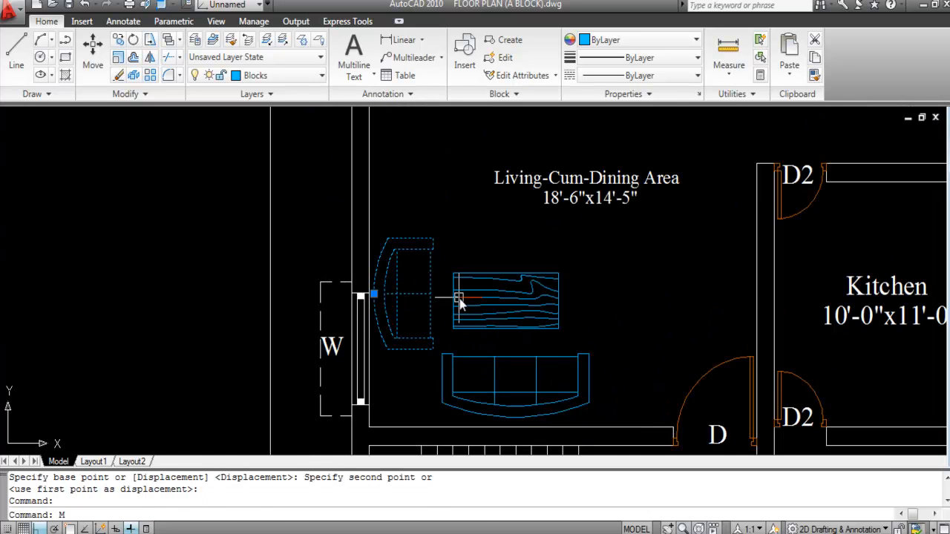
{"action": "key", "text": "Return"}
{"action": "scroll", "coordinate": [430, 298], "scroll_direction": "up", "scroll_amount": 3}
{"action": "left_click", "coordinate": [431, 297]}
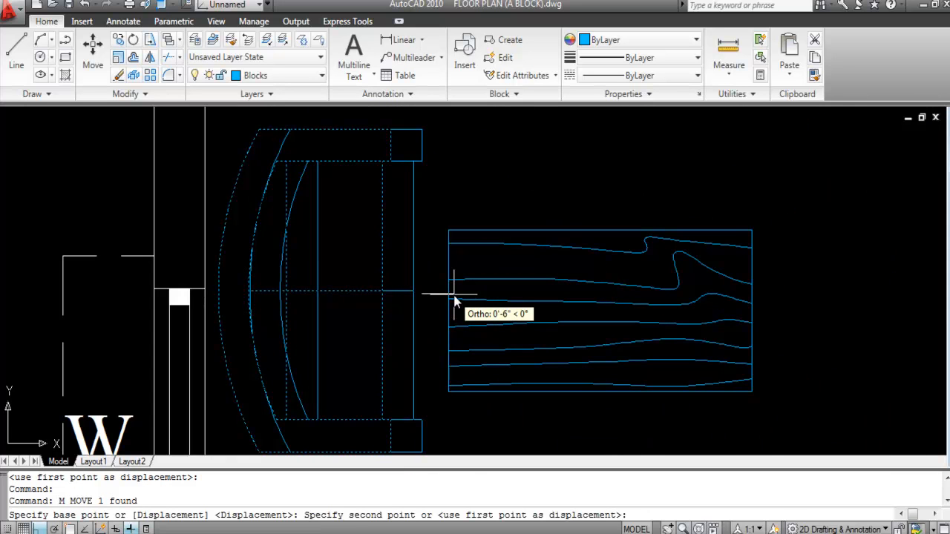
{"action": "left_click", "coordinate": [448, 295]}
{"action": "scroll", "coordinate": [356, 282], "scroll_direction": "down", "scroll_amount": 6}
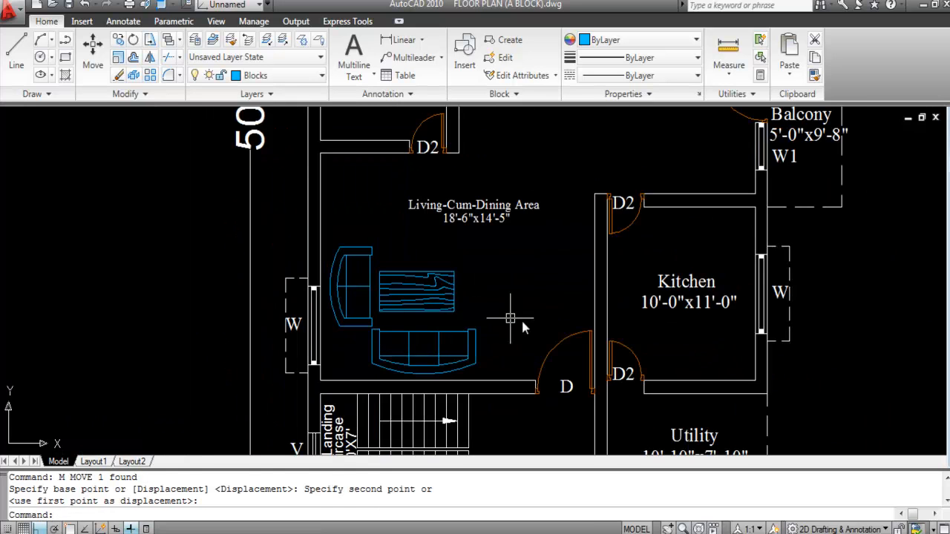
{"action": "scroll", "coordinate": [483, 356], "scroll_direction": "up", "scroll_amount": 3}
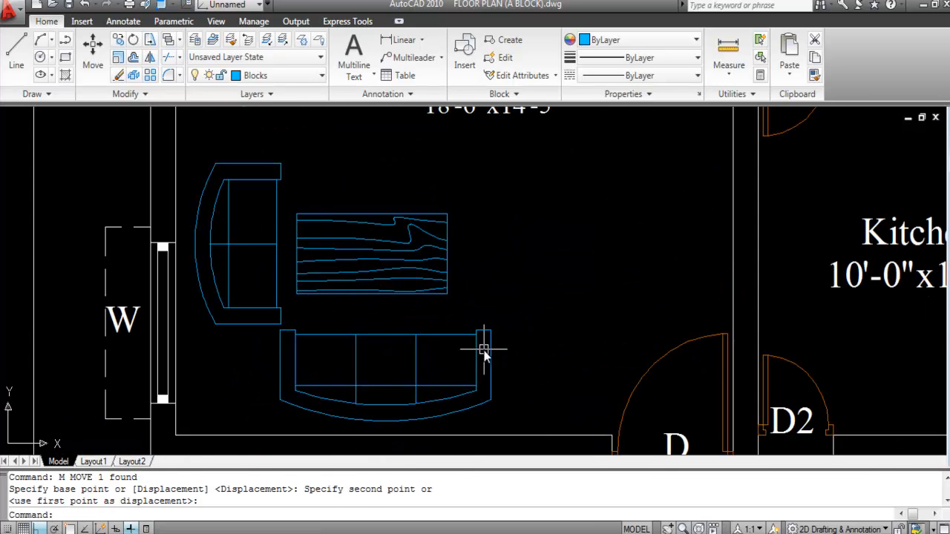
{"action": "scroll", "coordinate": [483, 354], "scroll_direction": "down", "scroll_amount": 2}
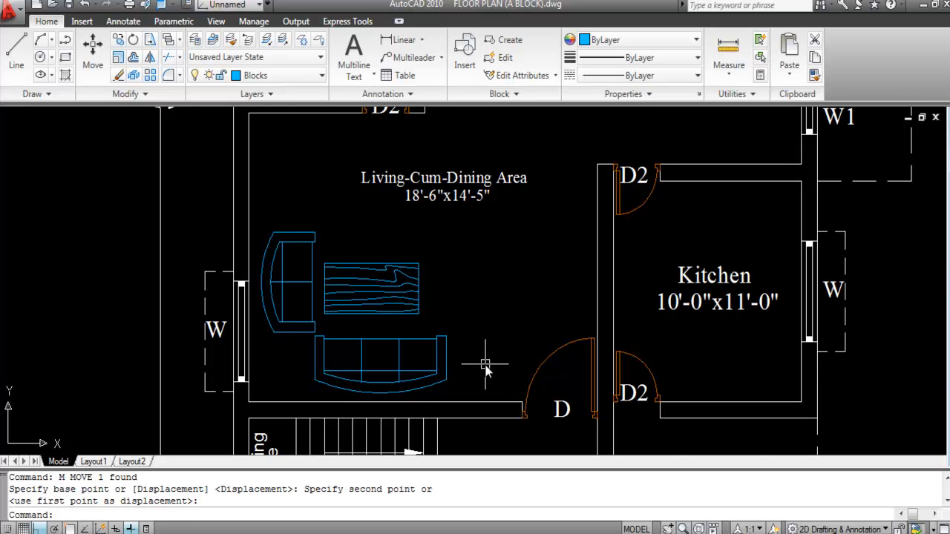
{"action": "scroll", "coordinate": [335, 339], "scroll_direction": "up", "scroll_amount": 3}
Step: Adjust the sofa's position slightly so it sits snugly below the centre table
{"action": "left_click", "coordinate": [302, 328]}
{"action": "left_click", "coordinate": [313, 335]}
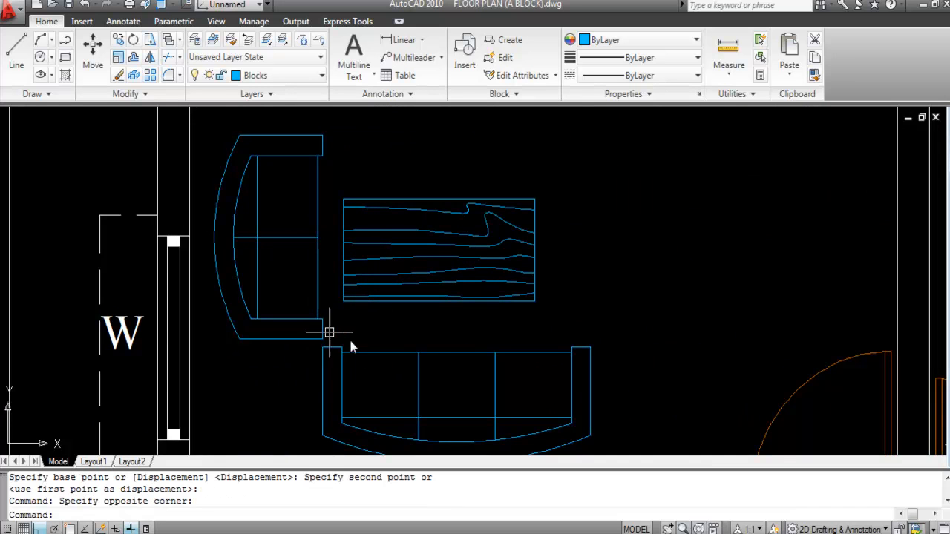
{"action": "scroll", "coordinate": [399, 380], "scroll_direction": "down", "scroll_amount": 4}
{"action": "left_click", "coordinate": [399, 379]}
{"action": "type", "text": "M"}
{"action": "key", "text": "Return"}
{"action": "scroll", "coordinate": [475, 382], "scroll_direction": "up", "scroll_amount": 3}
{"action": "left_click", "coordinate": [489, 358]}
{"action": "left_click", "coordinate": [489, 362]}
{"action": "scroll", "coordinate": [475, 334], "scroll_direction": "down", "scroll_amount": 4}
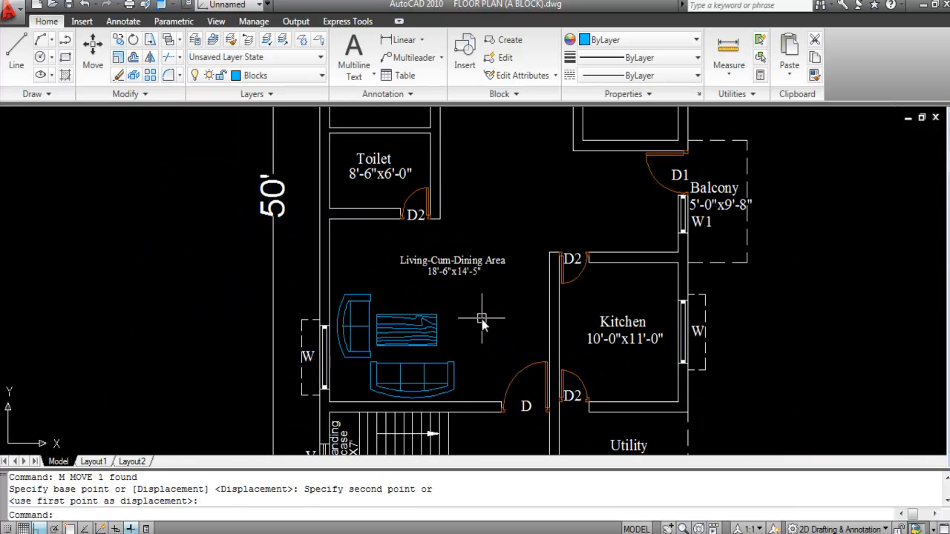
{"action": "scroll", "coordinate": [382, 236], "scroll_direction": "down", "scroll_amount": 4}
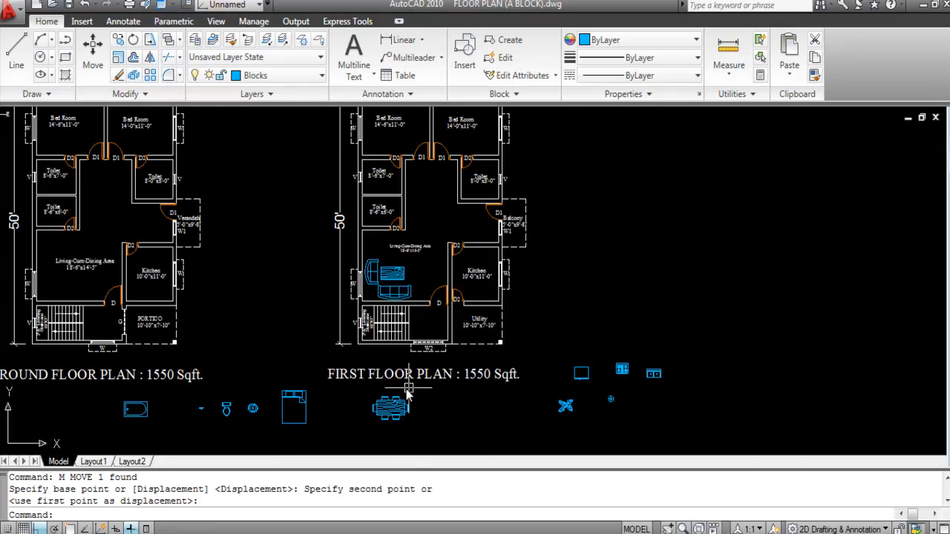
Step: Move the dining table block into the upper dining area of the room
{"action": "scroll", "coordinate": [410, 387], "scroll_direction": "up", "scroll_amount": 2}
{"action": "left_click", "coordinate": [399, 425]}
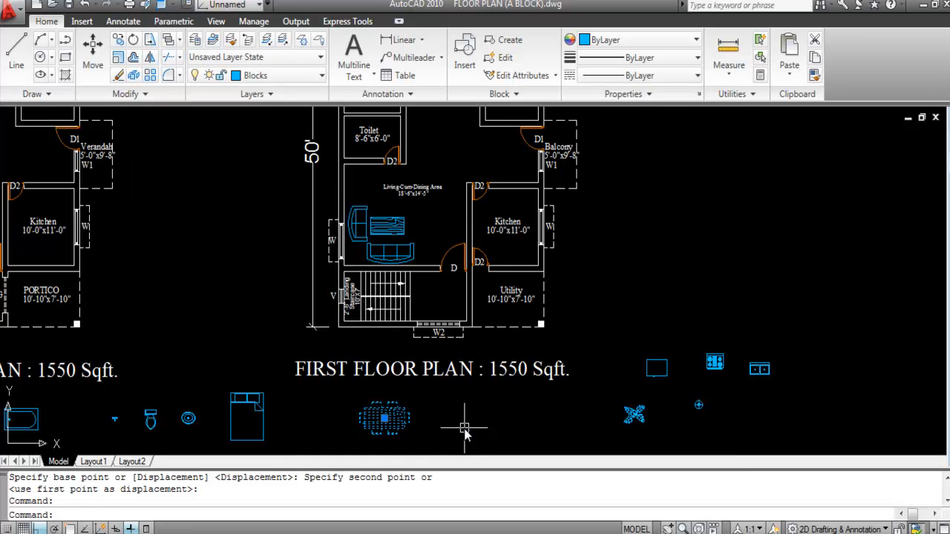
{"action": "key", "text": "Return"}
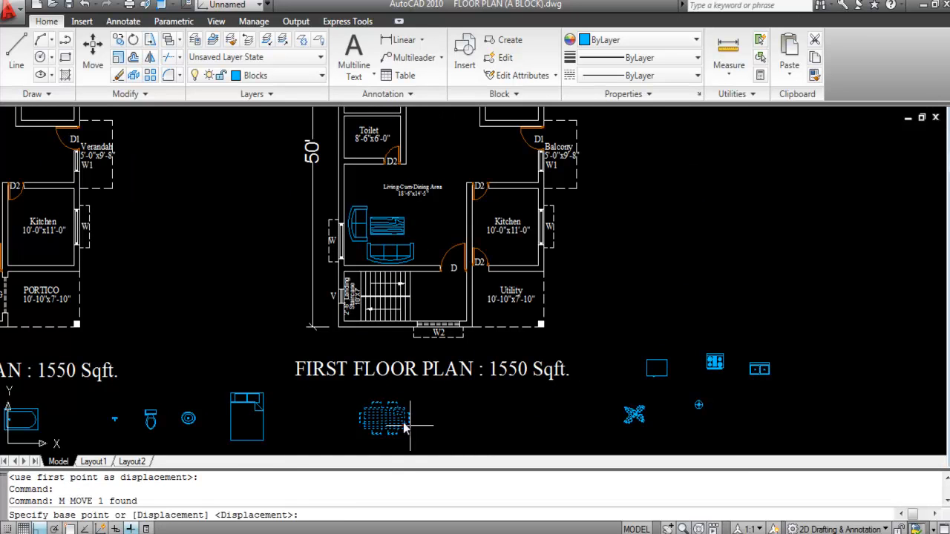
{"action": "left_click", "coordinate": [414, 430]}
{"action": "key", "text": "F8"}
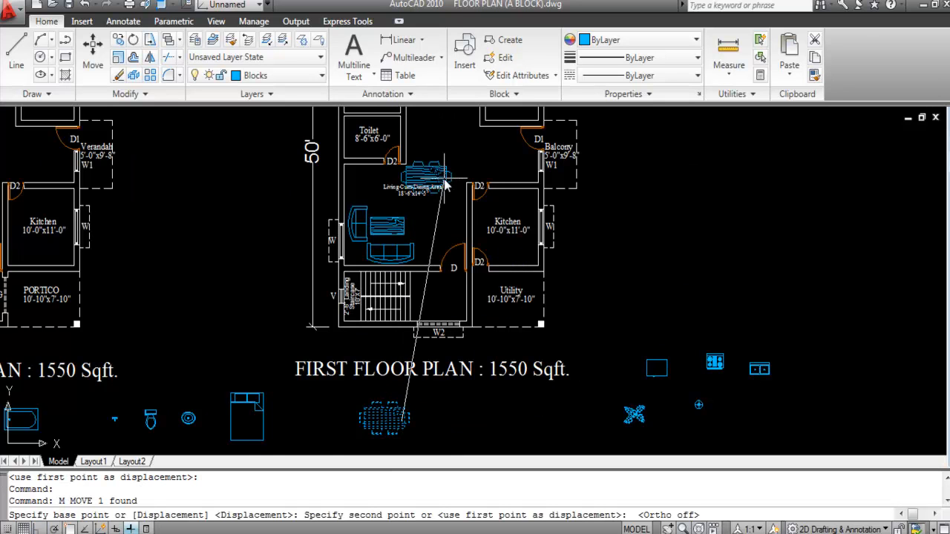
{"action": "scroll", "coordinate": [438, 190], "scroll_direction": "up", "scroll_amount": 2}
{"action": "scroll", "coordinate": [466, 232], "scroll_direction": "down", "scroll_amount": 1}
{"action": "scroll", "coordinate": [466, 231], "scroll_direction": "up", "scroll_amount": 2}
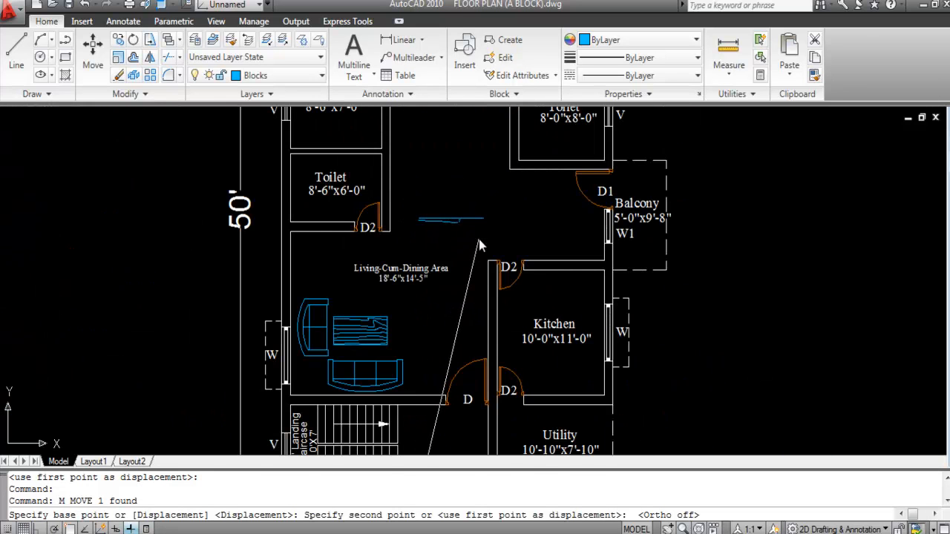
{"action": "left_click", "coordinate": [479, 239]}
{"action": "key", "text": "Escape"}
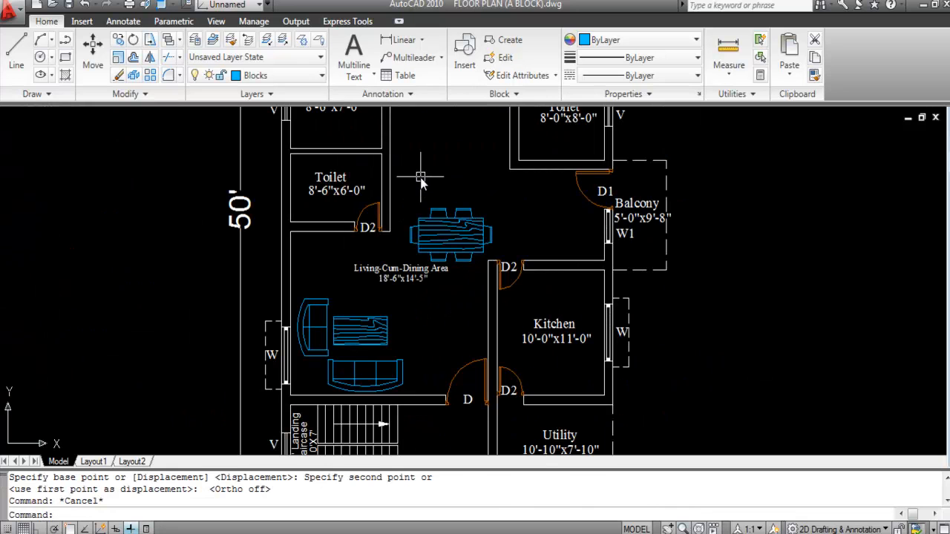
Step: Rotate the dining table 90° upright with Ortho on
{"action": "type", "text": "RO"}
{"action": "key", "text": "Return"}
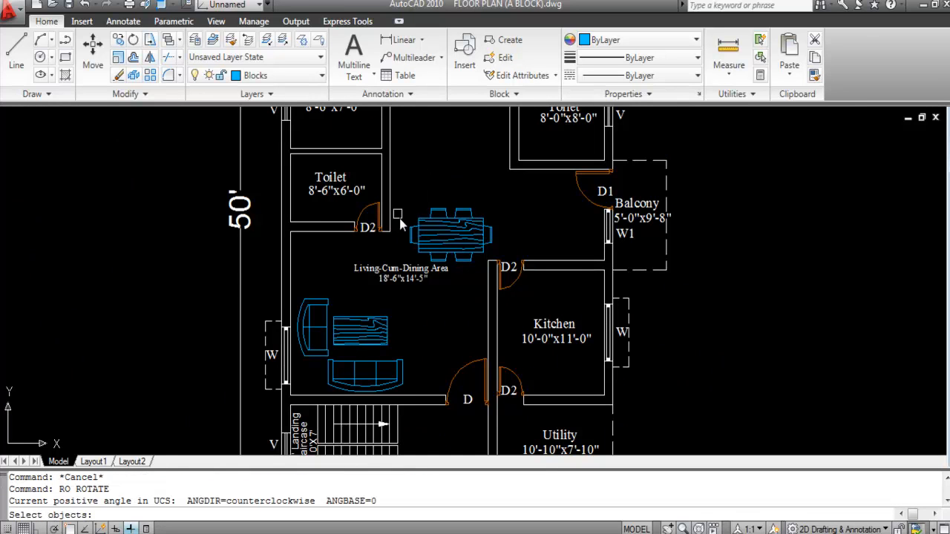
{"action": "left_click", "coordinate": [438, 229]}
{"action": "key", "text": "Return"}
{"action": "left_click", "coordinate": [458, 248]}
{"action": "key", "text": "F8"}
{"action": "left_click", "coordinate": [463, 319]}
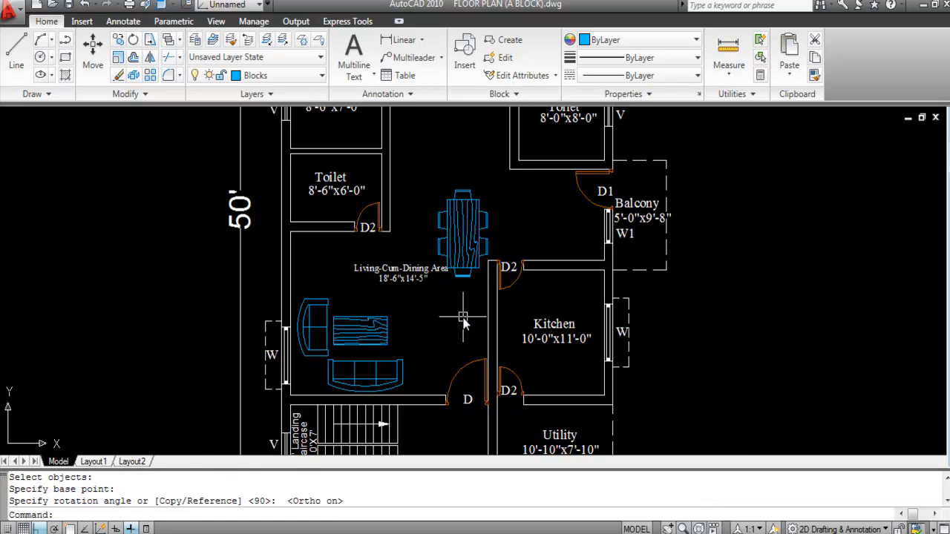
Step: Reposition the rotated dining table below the toilet
{"action": "left_click", "coordinate": [469, 216]}
{"action": "type", "text": "M"}
{"action": "key", "text": "Return"}
{"action": "scroll", "coordinate": [469, 216], "scroll_direction": "up", "scroll_amount": 3}
{"action": "left_click", "coordinate": [457, 236]}
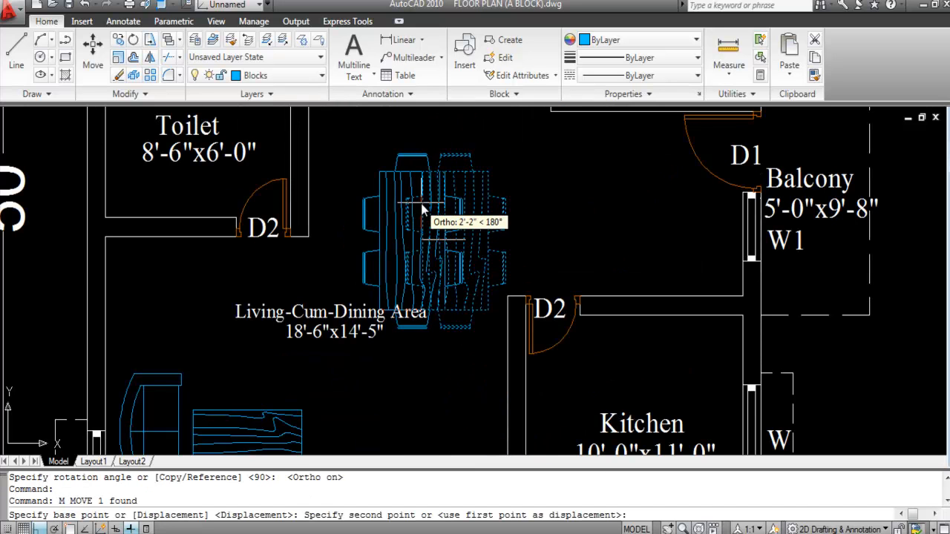
{"action": "key", "text": "F8"}
{"action": "left_click", "coordinate": [439, 216]}
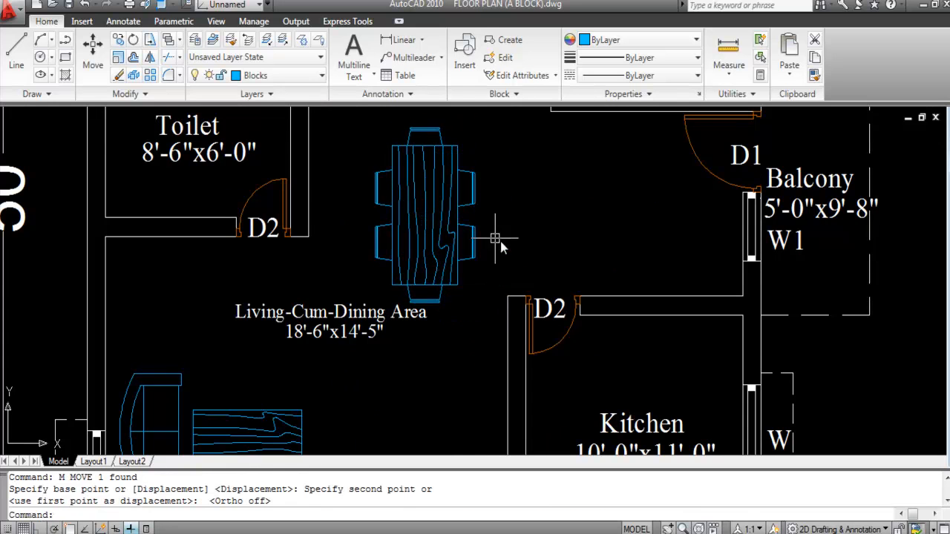
{"action": "scroll", "coordinate": [439, 218], "scroll_direction": "down", "scroll_amount": 4}
Step: Move both room label lines down, clear of the dining table
{"action": "left_click", "coordinate": [448, 287]}
{"action": "type", "text": "M"}
{"action": "key", "text": "space"}
{"action": "scroll", "coordinate": [447, 282], "scroll_direction": "up", "scroll_amount": 5}
{"action": "left_click", "coordinate": [442, 280]}
{"action": "left_click", "coordinate": [421, 315]}
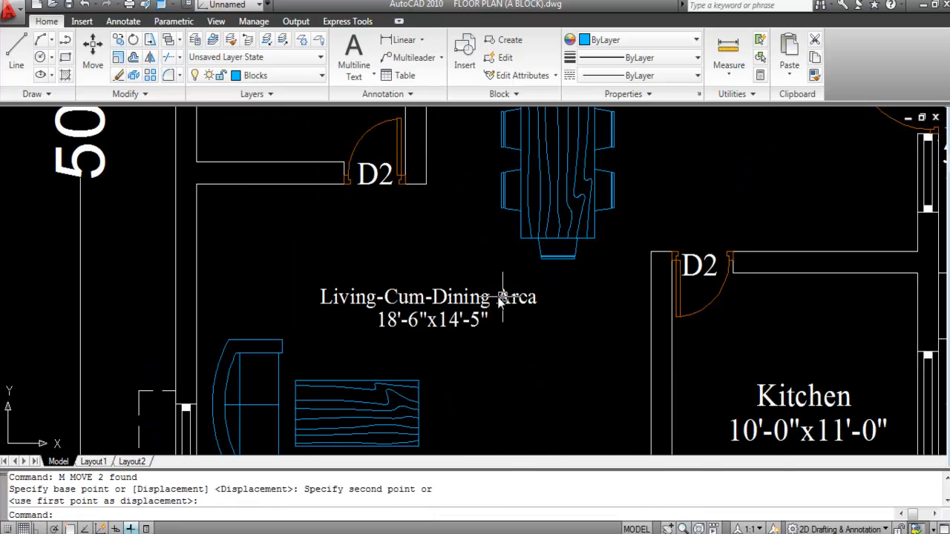
{"action": "scroll", "coordinate": [519, 280], "scroll_direction": "down", "scroll_amount": 4}
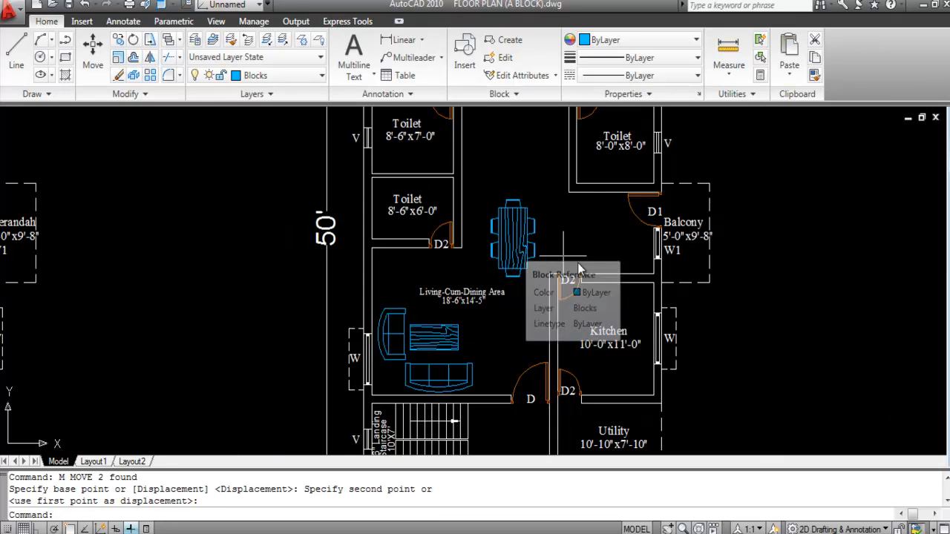
Step: Shift the dining table slightly left into its final spot
{"action": "left_click", "coordinate": [512, 248]}
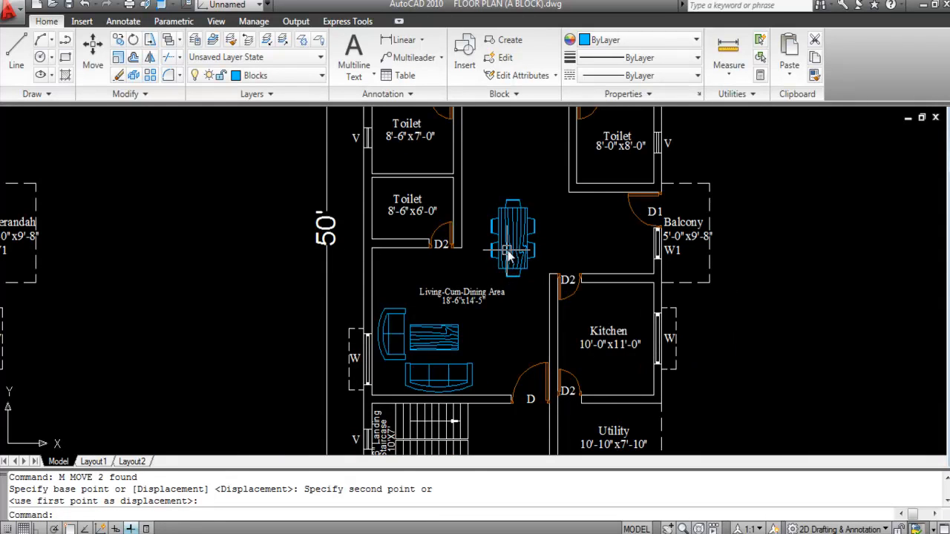
{"action": "type", "text": "M"}
{"action": "key", "text": "space"}
{"action": "scroll", "coordinate": [544, 253], "scroll_direction": "up", "scroll_amount": 4}
{"action": "left_click", "coordinate": [578, 243]}
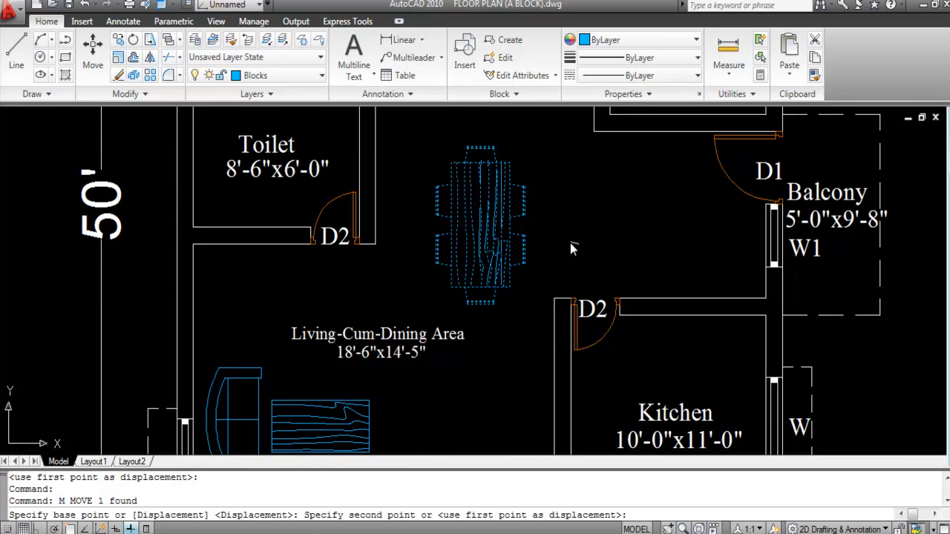
{"action": "left_click", "coordinate": [570, 242]}
{"action": "scroll", "coordinate": [558, 203], "scroll_direction": "down", "scroll_amount": 5}
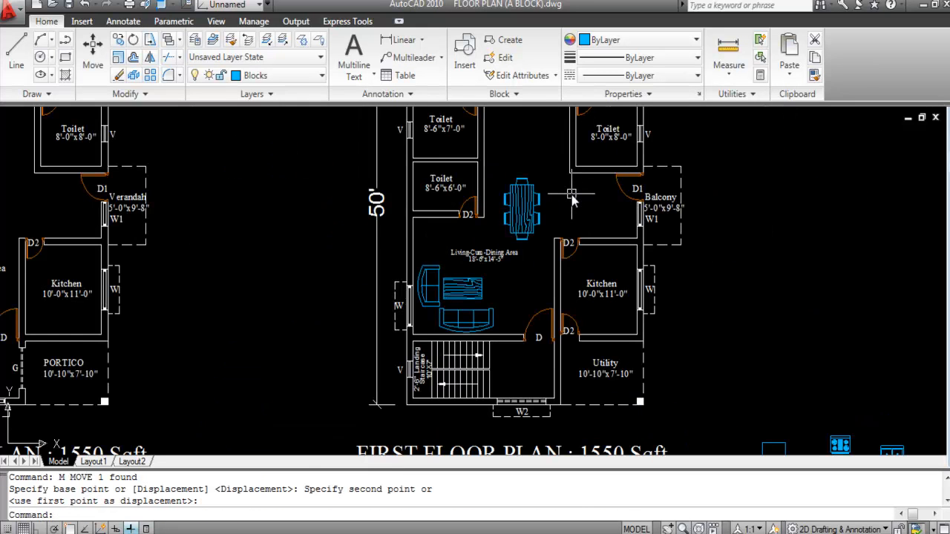
{"action": "scroll", "coordinate": [515, 225], "scroll_direction": "up", "scroll_amount": 2}
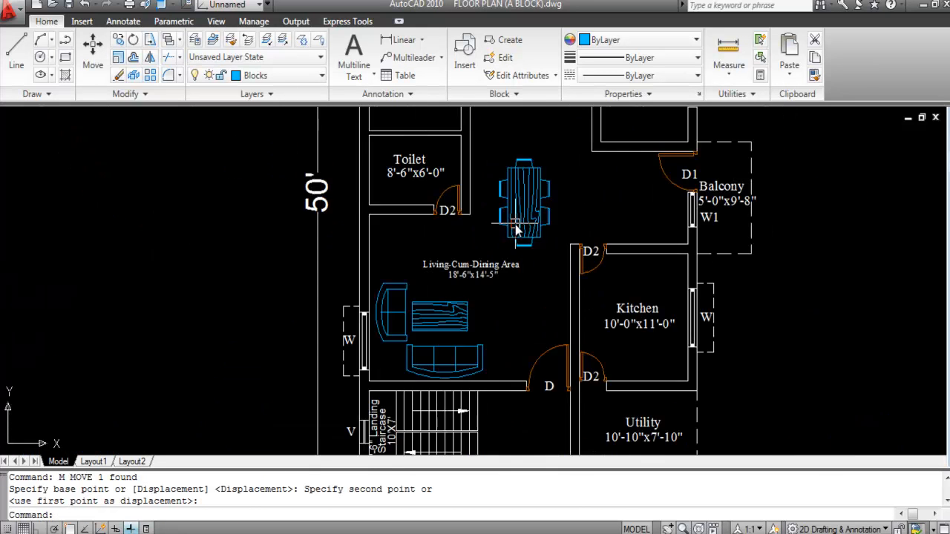
{"action": "scroll", "coordinate": [510, 238], "scroll_direction": "down", "scroll_amount": 2}
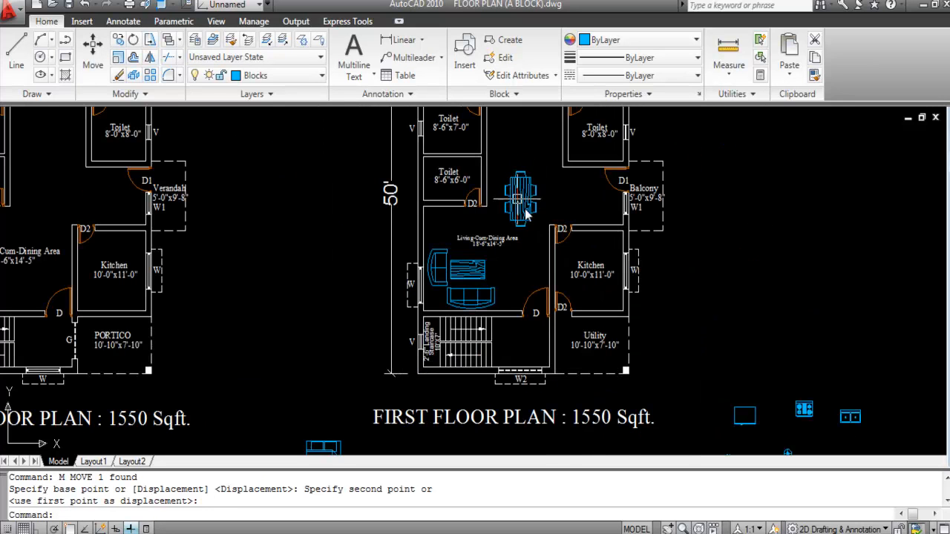
{"action": "scroll", "coordinate": [505, 212], "scroll_direction": "down", "scroll_amount": 2}
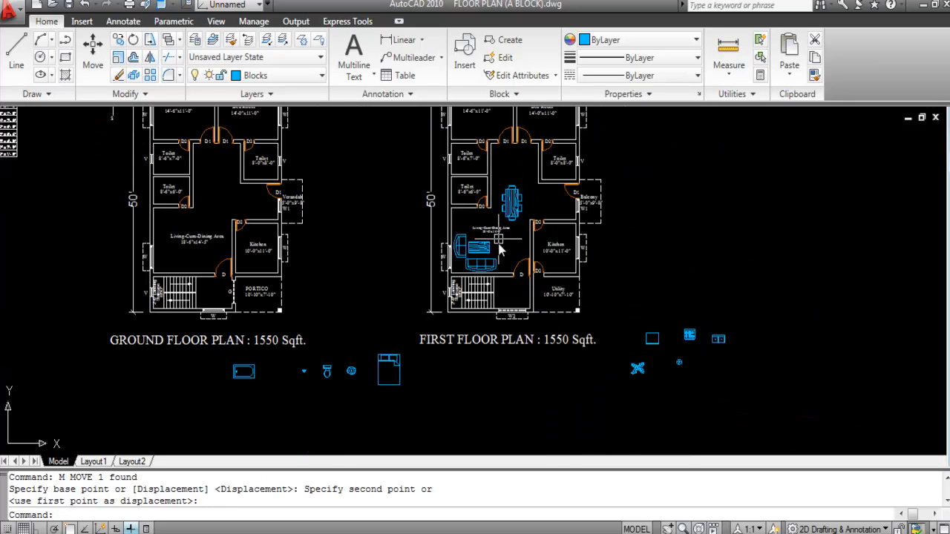
{"action": "scroll", "coordinate": [337, 378], "scroll_direction": "up", "scroll_amount": 3}
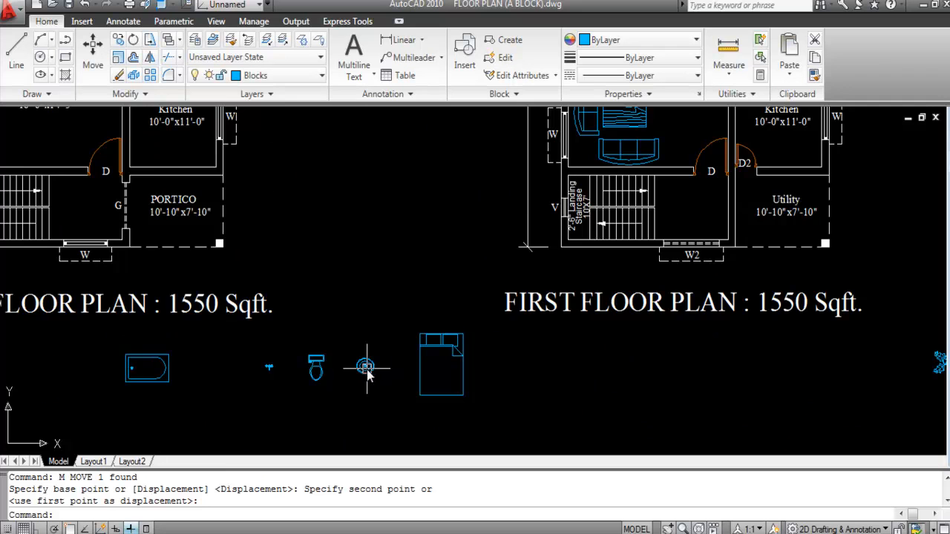
Step: Start moving the round wash basin with Osnap (F3) on, picking its base point
{"action": "scroll", "coordinate": [366, 371], "scroll_direction": "down", "scroll_amount": 2}
{"action": "type", "text": "m"}
{"action": "key", "text": "Return"}
{"action": "scroll", "coordinate": [360, 372], "scroll_direction": "up", "scroll_amount": 6}
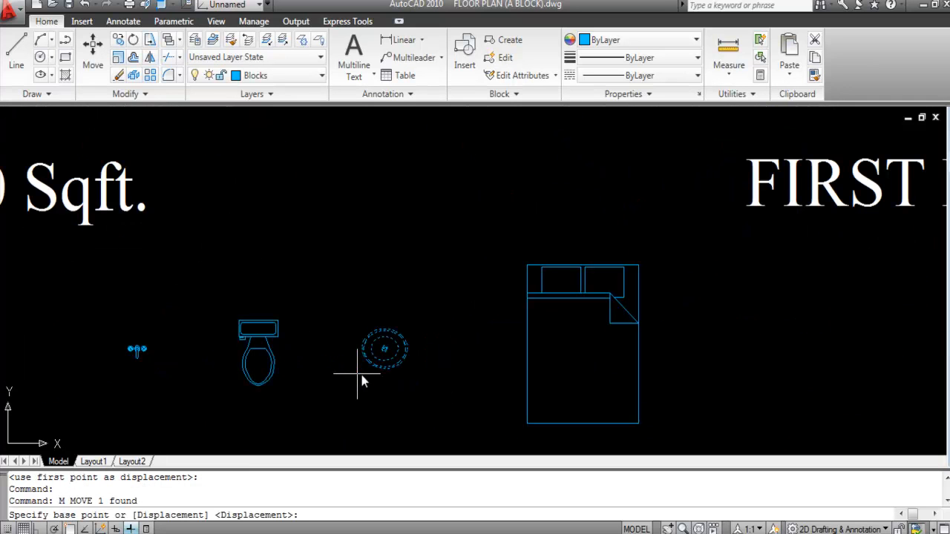
{"action": "key", "text": "F3"}
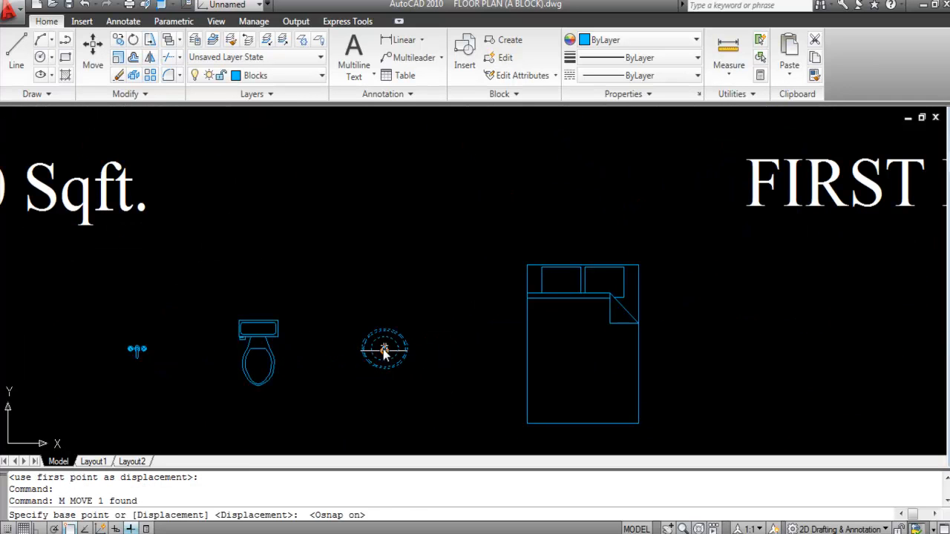
{"action": "scroll", "coordinate": [390, 324], "scroll_direction": "up", "scroll_amount": 5}
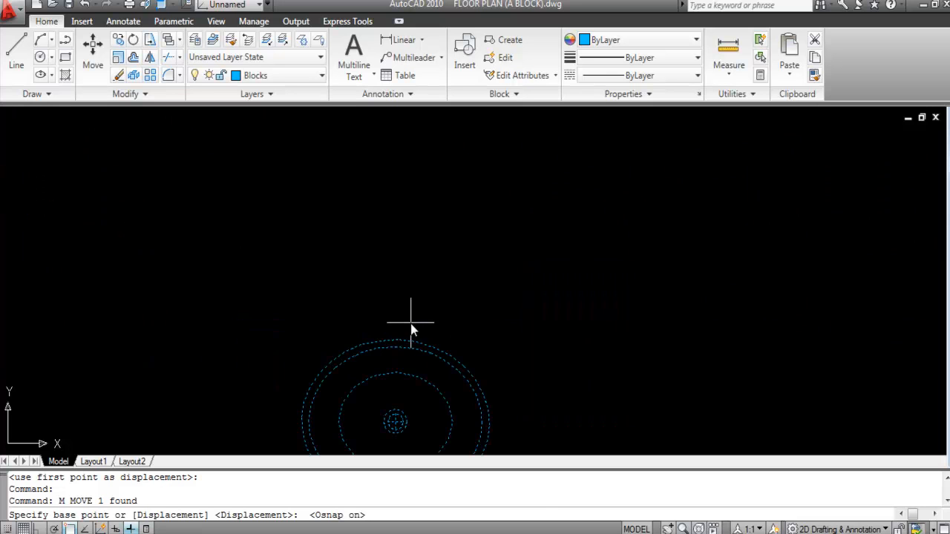
{"action": "left_click", "coordinate": [395, 340]}
Step: Snap the wash basin to the top-left wall corner of the living-cum-dining area
{"action": "scroll", "coordinate": [434, 424], "scroll_direction": "down", "scroll_amount": 8}
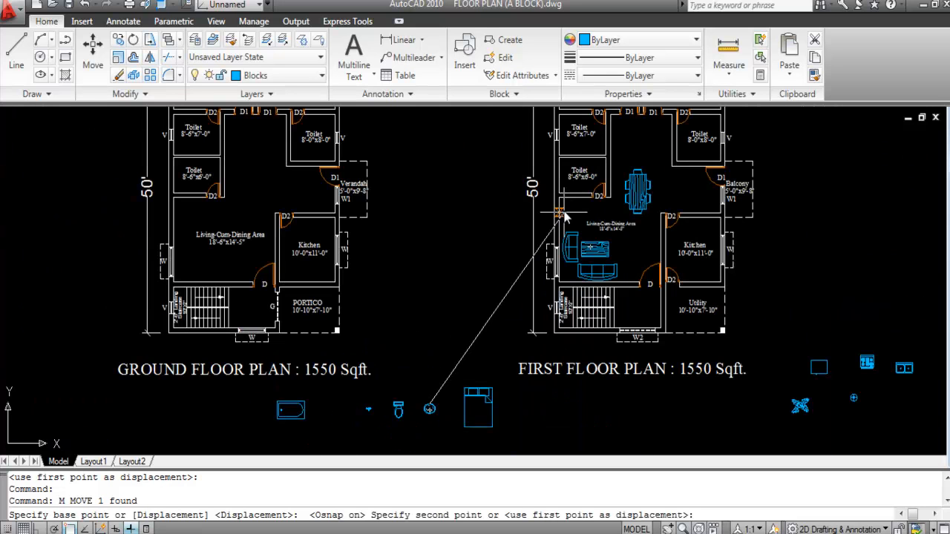
{"action": "scroll", "coordinate": [562, 233], "scroll_direction": "up", "scroll_amount": 5}
{"action": "scroll", "coordinate": [550, 205], "scroll_direction": "up", "scroll_amount": 3}
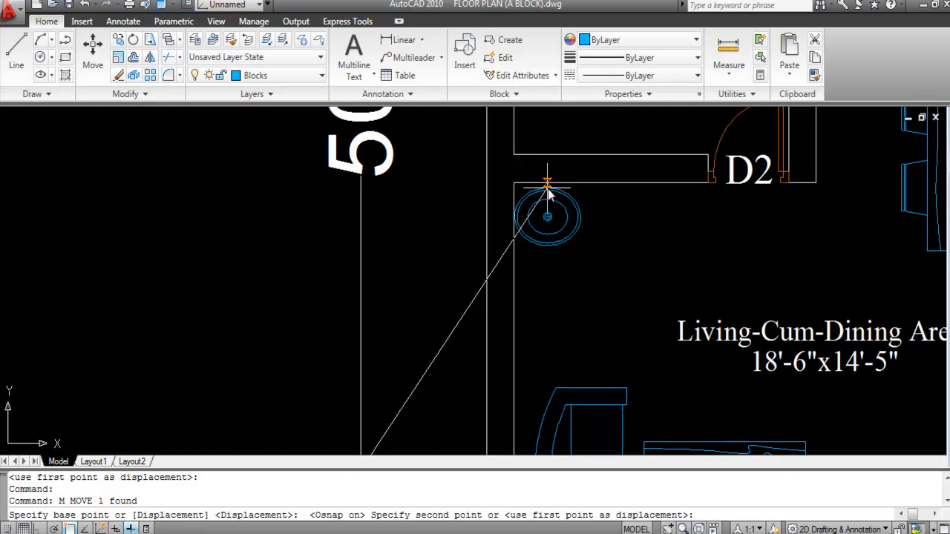
{"action": "scroll", "coordinate": [552, 195], "scroll_direction": "up", "scroll_amount": 2}
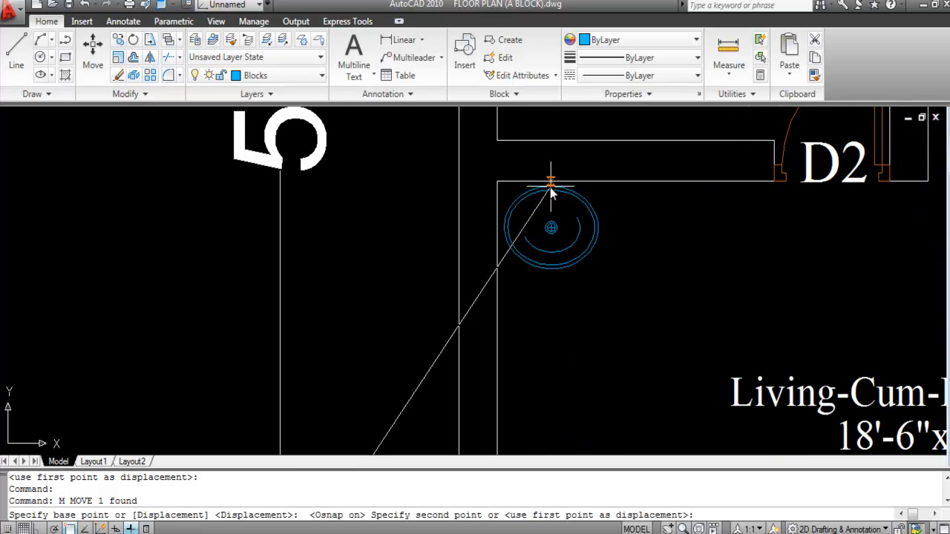
{"action": "left_click", "coordinate": [545, 192]}
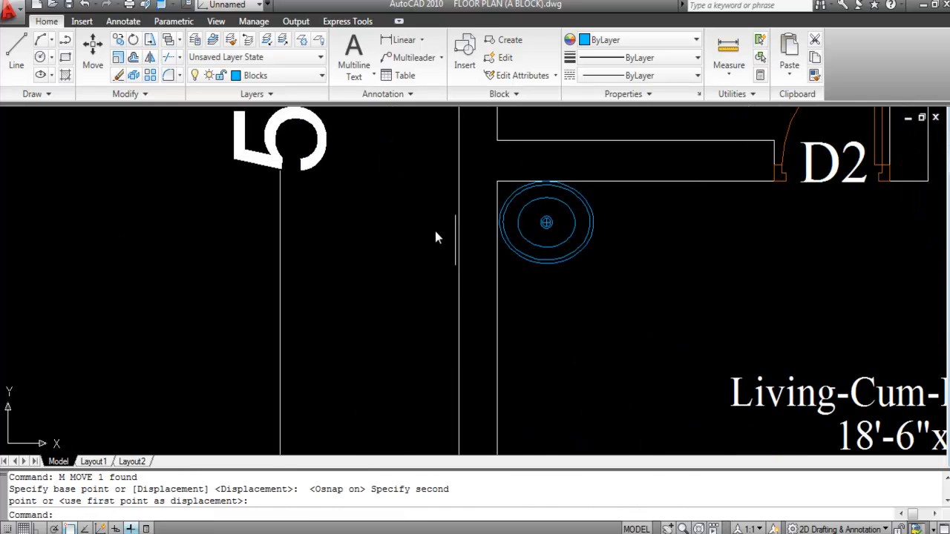
{"action": "scroll", "coordinate": [424, 213], "scroll_direction": "down", "scroll_amount": 3}
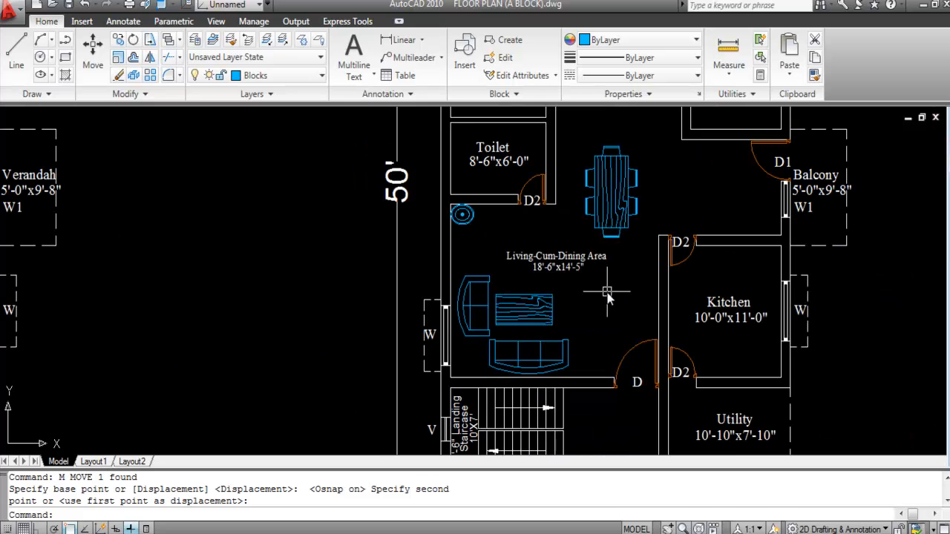
{"action": "scroll", "coordinate": [528, 241], "scroll_direction": "down", "scroll_amount": 3}
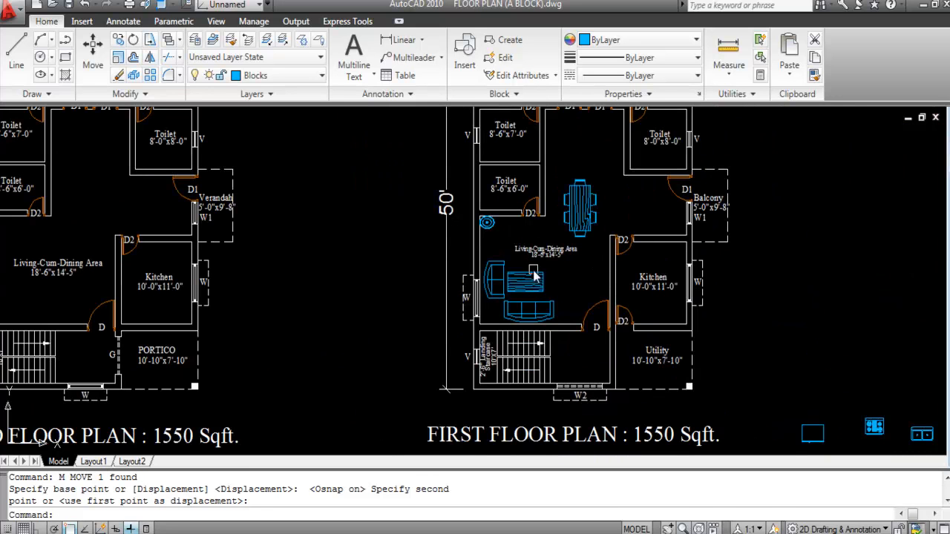
{"action": "scroll", "coordinate": [624, 278], "scroll_direction": "up", "scroll_amount": 2}
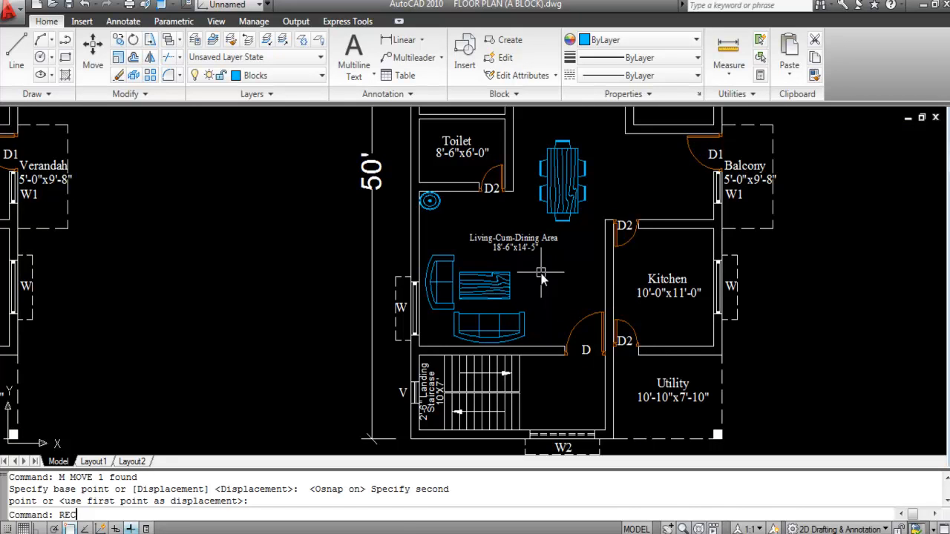
Step: Draw a thin rectangle along the living-dining wall beside the kitchen
{"action": "key", "text": "Return"}
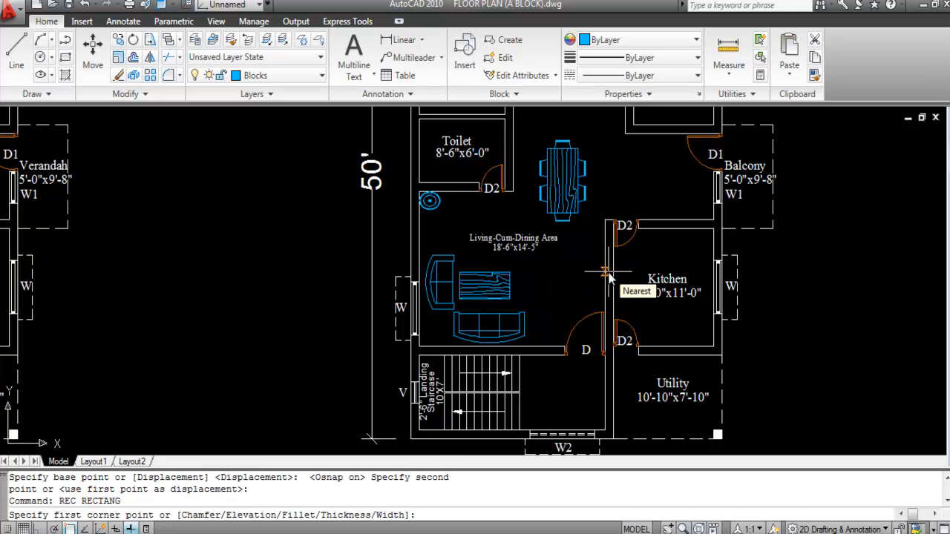
{"action": "scroll", "coordinate": [608, 274], "scroll_direction": "up", "scroll_amount": 2}
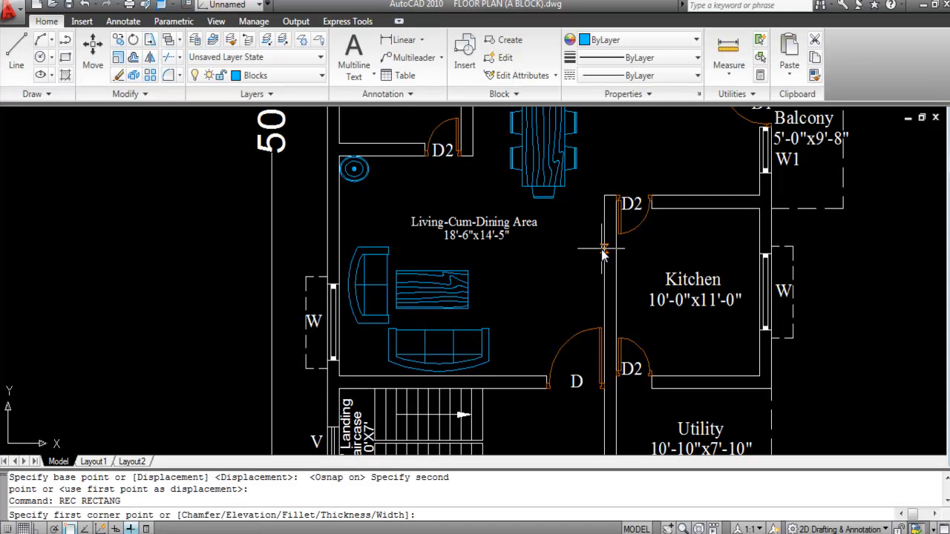
{"action": "left_click", "coordinate": [604, 254]}
{"action": "scroll", "coordinate": [603, 297], "scroll_direction": "up", "scroll_amount": 4}
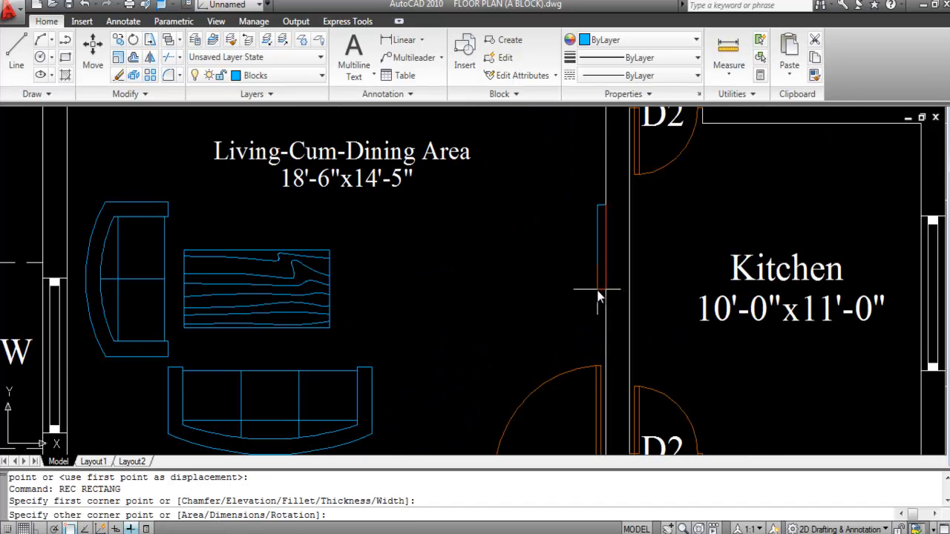
{"action": "left_click", "coordinate": [602, 295]}
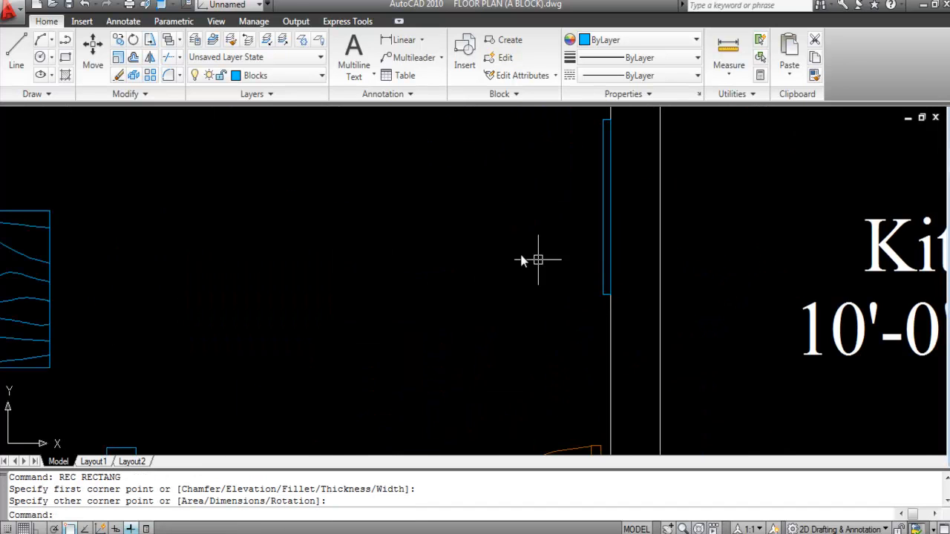
{"action": "scroll", "coordinate": [594, 290], "scroll_direction": "down", "scroll_amount": 4}
{"action": "scroll", "coordinate": [455, 279], "scroll_direction": "down", "scroll_amount": 2}
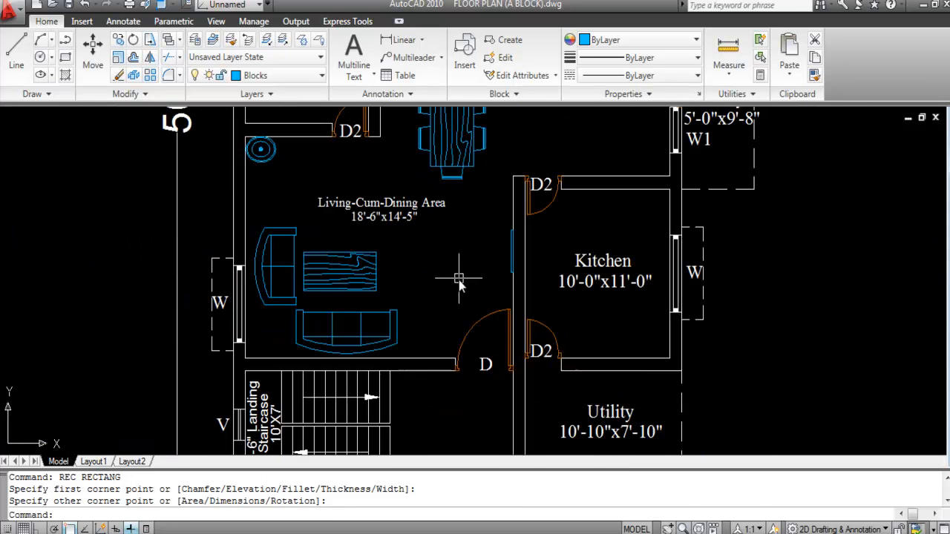
{"action": "scroll", "coordinate": [517, 247], "scroll_direction": "up", "scroll_amount": 4}
{"action": "scroll", "coordinate": [552, 265], "scroll_direction": "down", "scroll_amount": 3}
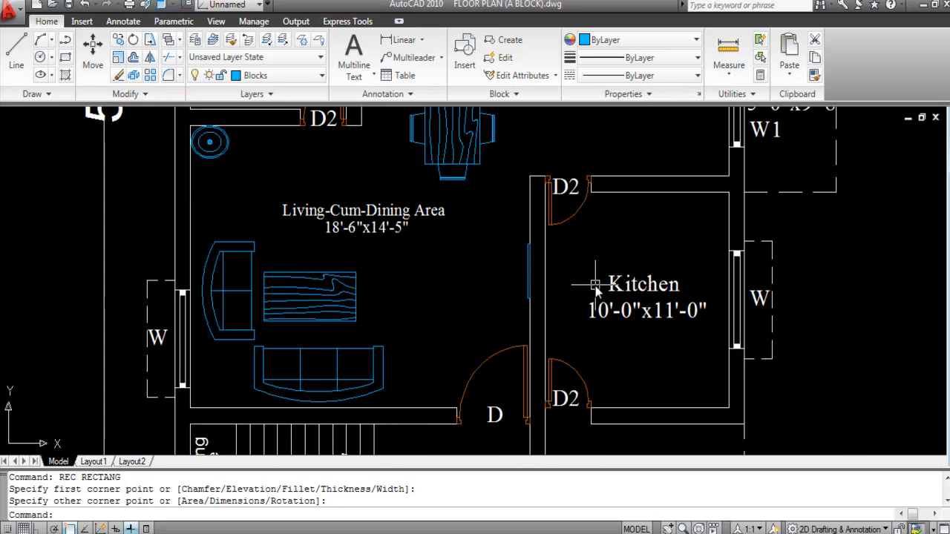
Step: Erase the unwanted object from the drawing
{"action": "key", "text": "Delete"}
{"action": "scroll", "coordinate": [593, 285], "scroll_direction": "up", "scroll_amount": 1}
{"action": "scroll", "coordinate": [471, 240], "scroll_direction": "down", "scroll_amount": 3}
{"action": "scroll", "coordinate": [446, 231], "scroll_direction": "down", "scroll_amount": 3}
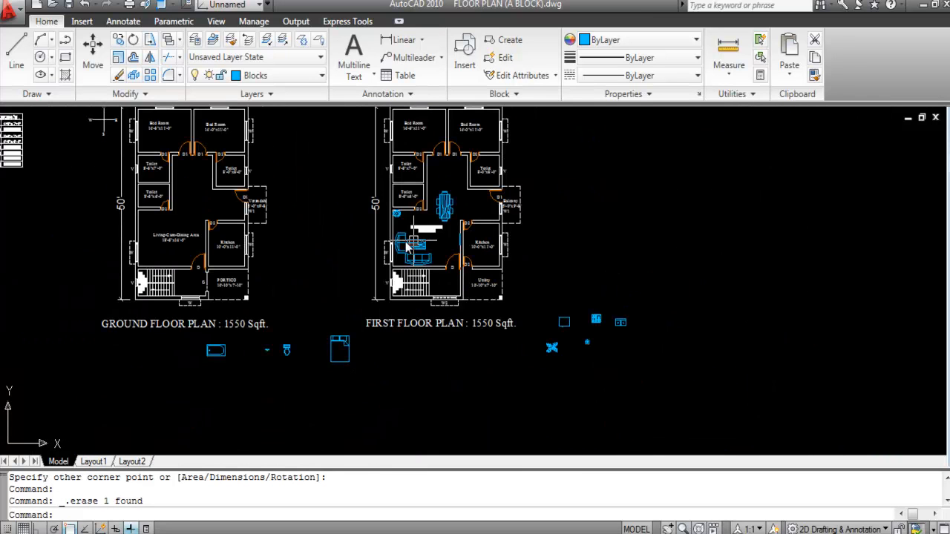
Step: Window-select the bed block and move it into the first-floor left bedroom
{"action": "scroll", "coordinate": [404, 251], "scroll_direction": "up", "scroll_amount": 2}
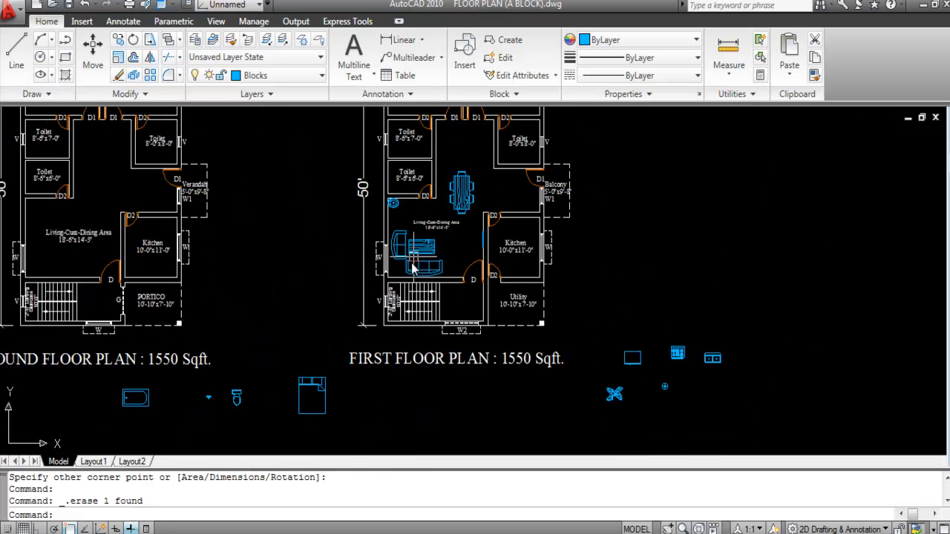
{"action": "scroll", "coordinate": [468, 244], "scroll_direction": "up", "scroll_amount": 3}
{"action": "scroll", "coordinate": [282, 341], "scroll_direction": "down", "scroll_amount": 3}
{"action": "scroll", "coordinate": [282, 341], "scroll_direction": "up", "scroll_amount": 1}
{"action": "scroll", "coordinate": [374, 391], "scroll_direction": "down", "scroll_amount": 2}
{"action": "scroll", "coordinate": [281, 322], "scroll_direction": "up", "scroll_amount": 3}
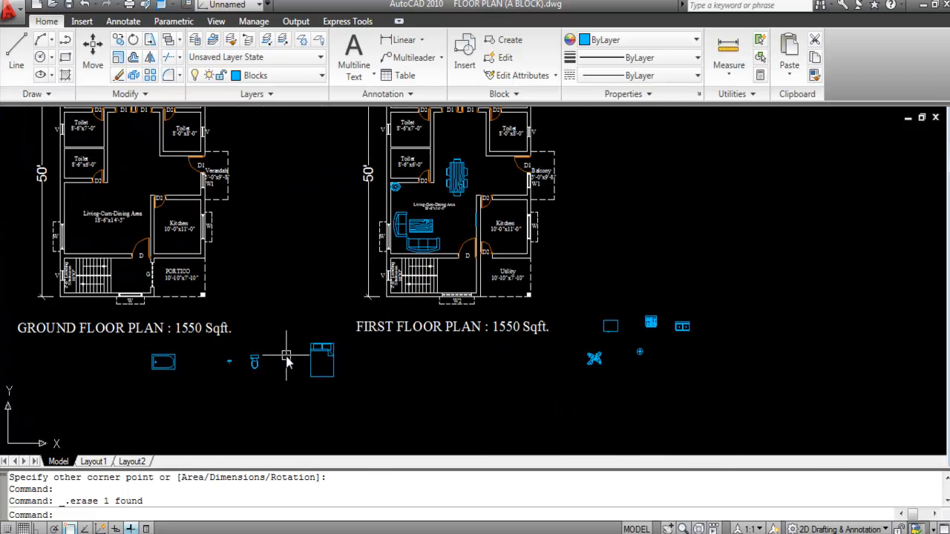
{"action": "scroll", "coordinate": [358, 367], "scroll_direction": "down", "scroll_amount": 4}
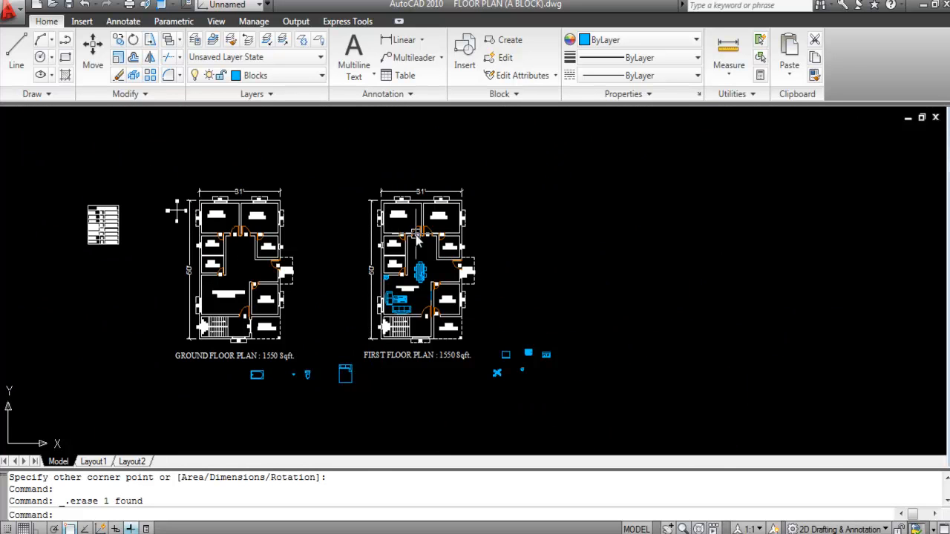
{"action": "scroll", "coordinate": [341, 375], "scroll_direction": "up", "scroll_amount": 3}
{"action": "left_click", "coordinate": [377, 396]}
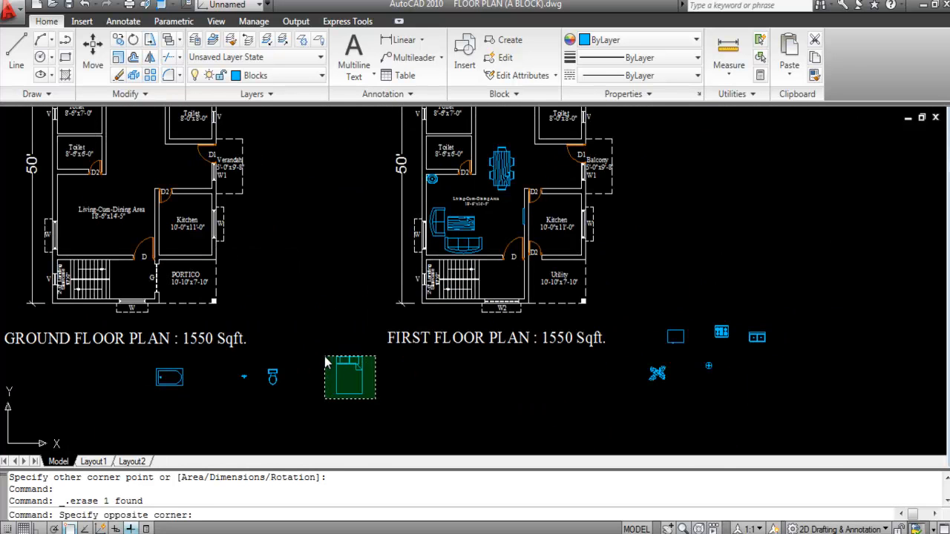
{"action": "left_click", "coordinate": [328, 362]}
{"action": "type", "text": "M"}
{"action": "key", "text": "Return"}
{"action": "left_click", "coordinate": [337, 360]}
{"action": "scroll", "coordinate": [378, 430], "scroll_direction": "down", "scroll_amount": 5}
{"action": "scroll", "coordinate": [408, 341], "scroll_direction": "up", "scroll_amount": 10}
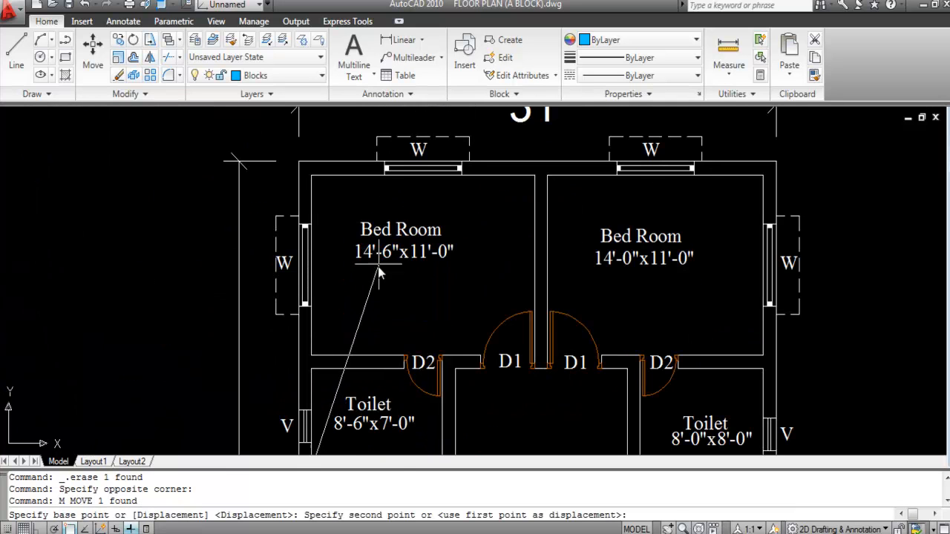
{"action": "left_click", "coordinate": [377, 269]}
Step: Move the Bed Room and 14'-6"x11'-0" labels to the right of the bed
{"action": "left_click", "coordinate": [449, 253]}
{"action": "left_click", "coordinate": [451, 255]}
{"action": "type", "text": "M"}
{"action": "key", "text": "Return"}
{"action": "left_click", "coordinate": [433, 241]}
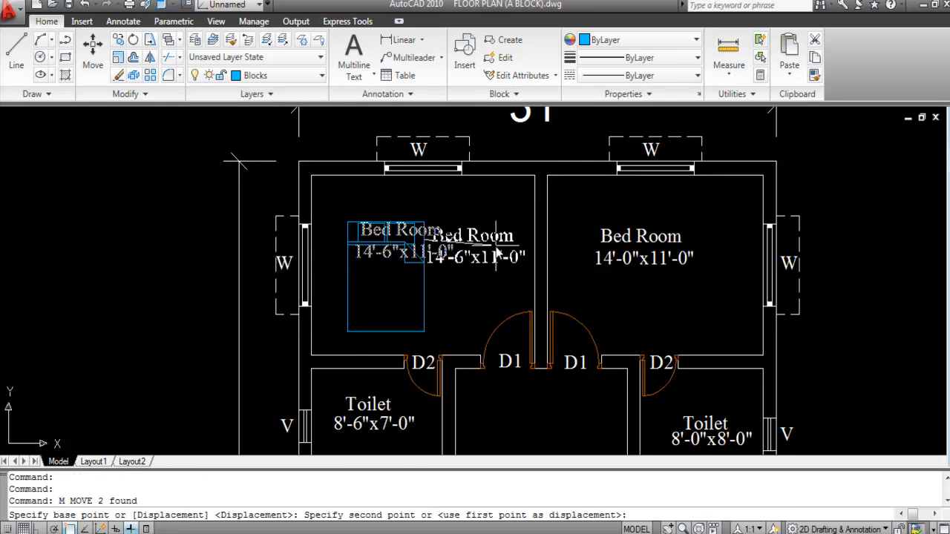
{"action": "left_click", "coordinate": [496, 254]}
{"action": "scroll", "coordinate": [455, 237], "scroll_direction": "down", "scroll_amount": 4}
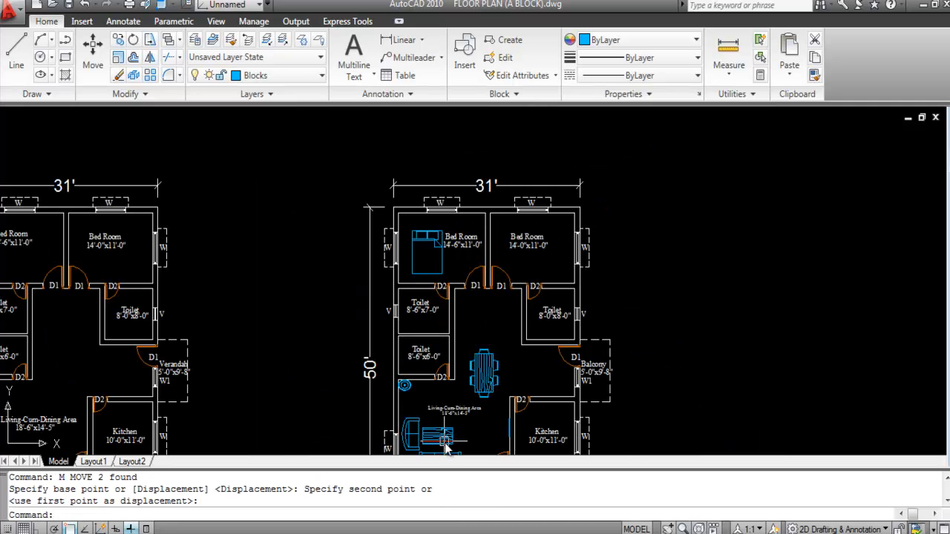
{"action": "scroll", "coordinate": [449, 435], "scroll_direction": "up", "scroll_amount": 3}
{"action": "left_click", "coordinate": [447, 387]}
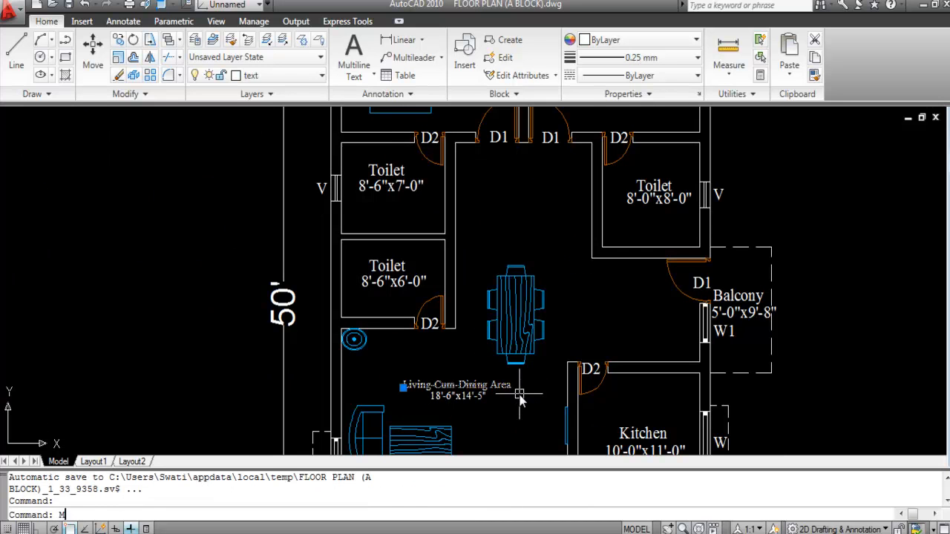
Step: Match the bedroom label texts to the Living-Cum-Dining Area text style with MA
{"action": "type", "text": "MA"}
{"action": "key", "text": "Return"}
{"action": "scroll", "coordinate": [520, 401], "scroll_direction": "down", "scroll_amount": 3}
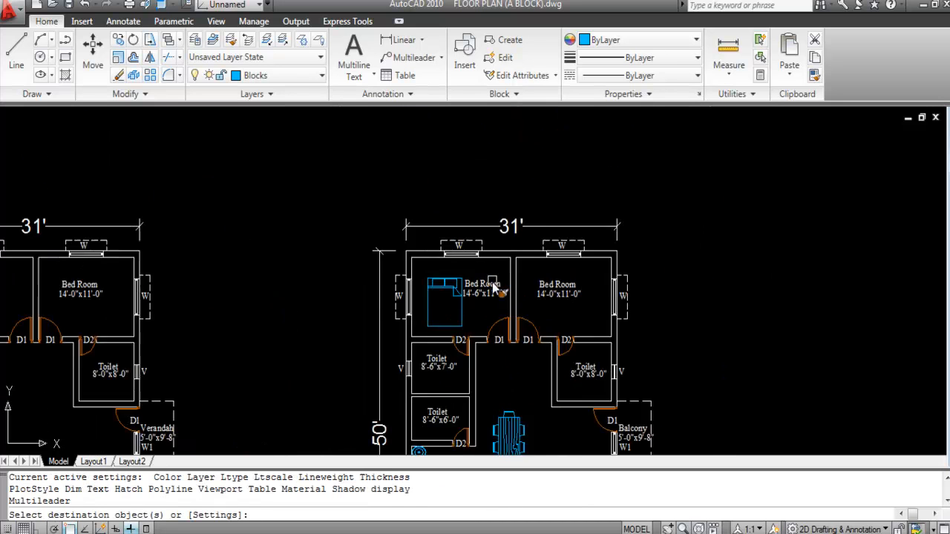
{"action": "scroll", "coordinate": [492, 277], "scroll_direction": "up", "scroll_amount": 3}
{"action": "left_click", "coordinate": [501, 329]}
{"action": "left_click", "coordinate": [477, 272]}
{"action": "key", "text": "Escape"}
Step: With Ortho on, move the size text just under the room name
{"action": "scroll", "coordinate": [460, 308], "scroll_direction": "up", "scroll_amount": 3}
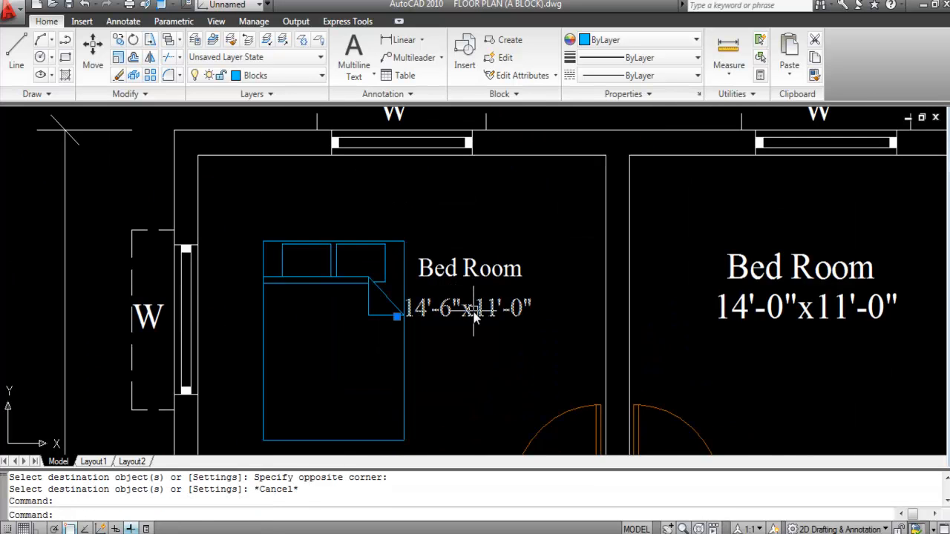
{"action": "type", "text": "M"}
{"action": "key", "text": "Return"}
{"action": "scroll", "coordinate": [467, 319], "scroll_direction": "up", "scroll_amount": 3}
{"action": "left_click", "coordinate": [454, 328]}
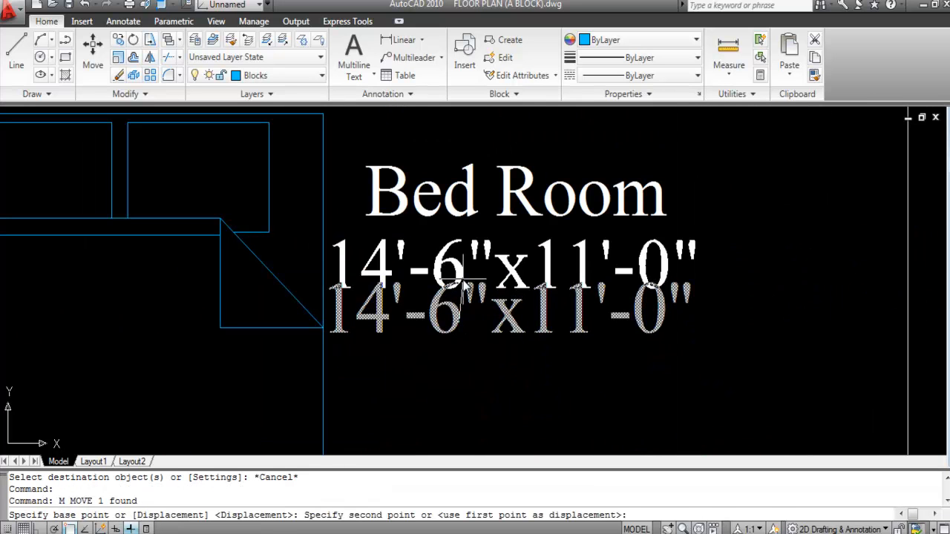
{"action": "key", "text": "F8"}
{"action": "left_click", "coordinate": [493, 293]}
Step: Shift both bedroom labels further right in the room
{"action": "scroll", "coordinate": [519, 315], "scroll_direction": "down", "scroll_amount": 3}
{"action": "left_click", "coordinate": [534, 321]}
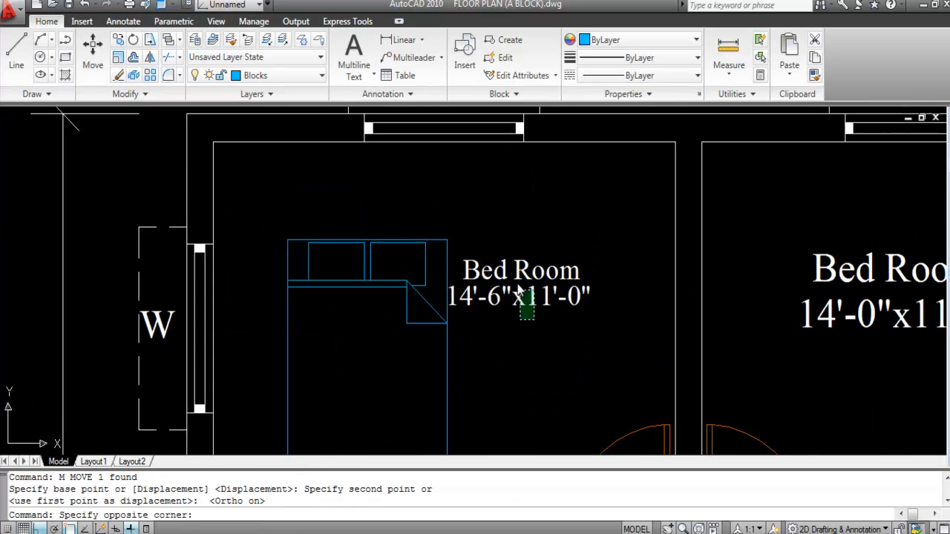
{"action": "left_click", "coordinate": [468, 260]}
{"action": "type", "text": "M"}
{"action": "key", "text": "Return"}
{"action": "left_click", "coordinate": [506, 276]}
{"action": "left_click", "coordinate": [540, 276]}
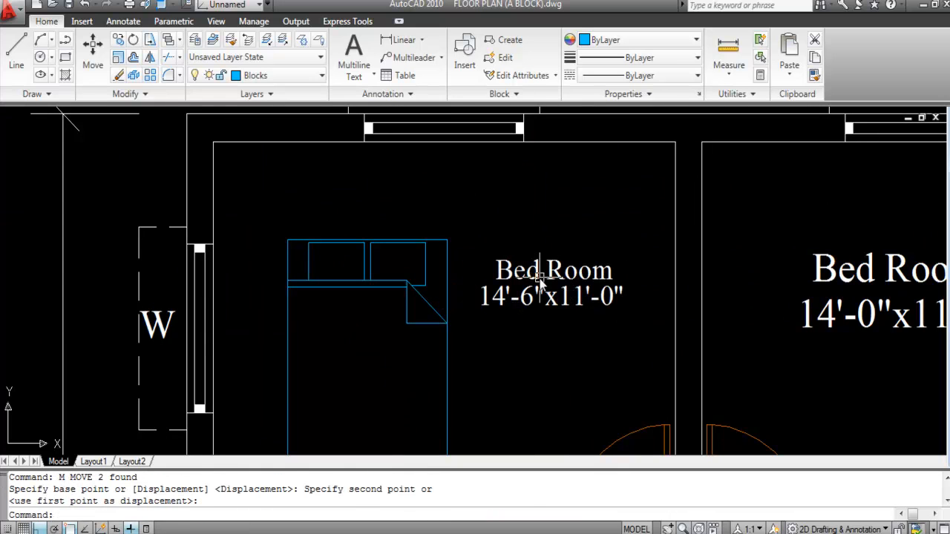
{"action": "scroll", "coordinate": [570, 295], "scroll_direction": "down", "scroll_amount": 2}
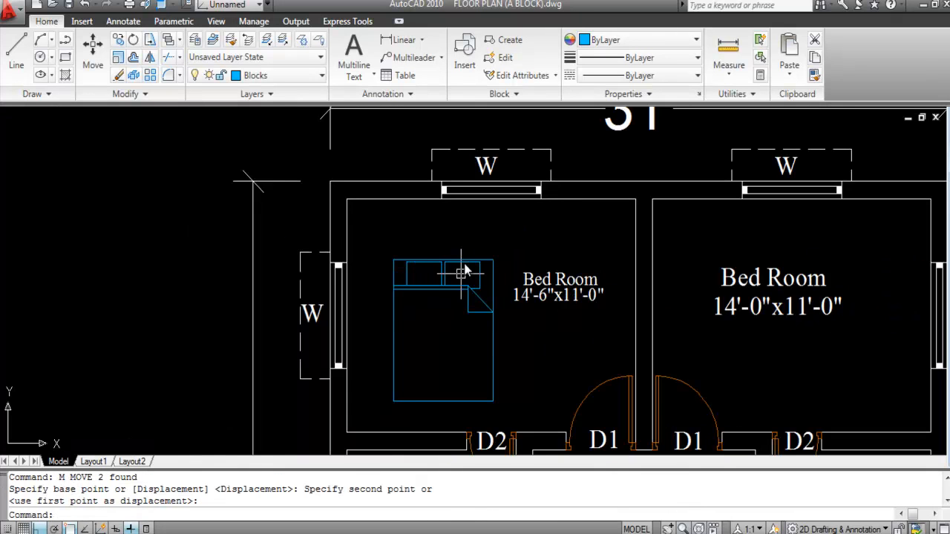
{"action": "scroll", "coordinate": [436, 275], "scroll_direction": "down", "scroll_amount": 2}
Step: Rotate the bed so its head faces the window wall
{"action": "left_click", "coordinate": [438, 275]}
{"action": "type", "text": "R"}
{"action": "key", "text": "Return"}
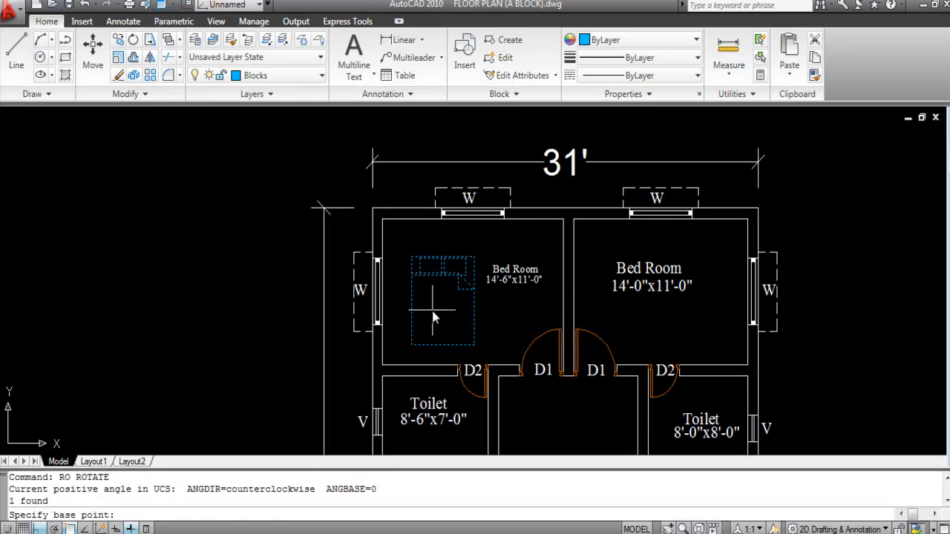
{"action": "left_click", "coordinate": [432, 309]}
{"action": "left_click", "coordinate": [435, 148]}
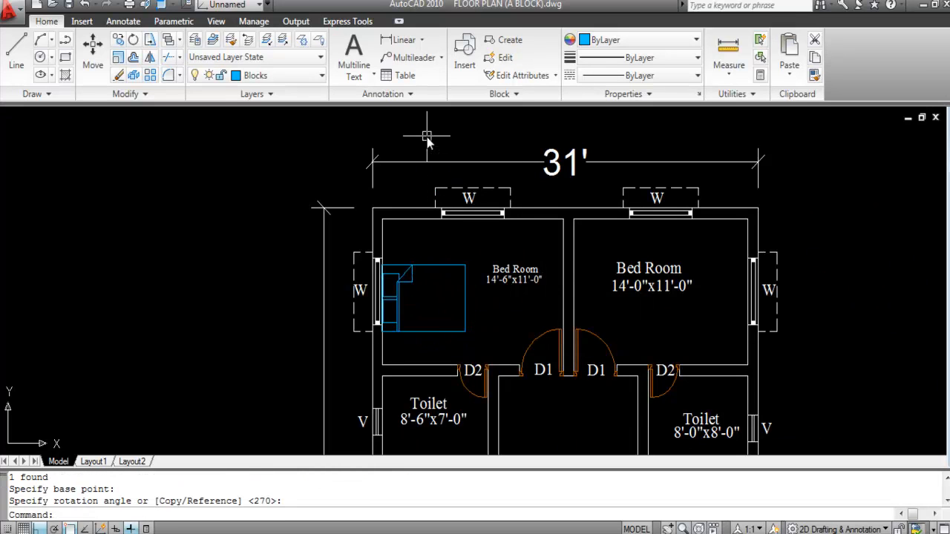
Step: Move the bed toward the bedroom's left wall
{"action": "type", "text": "M"}
{"action": "key", "text": "Return"}
{"action": "scroll", "coordinate": [410, 308], "scroll_direction": "up", "scroll_amount": 3}
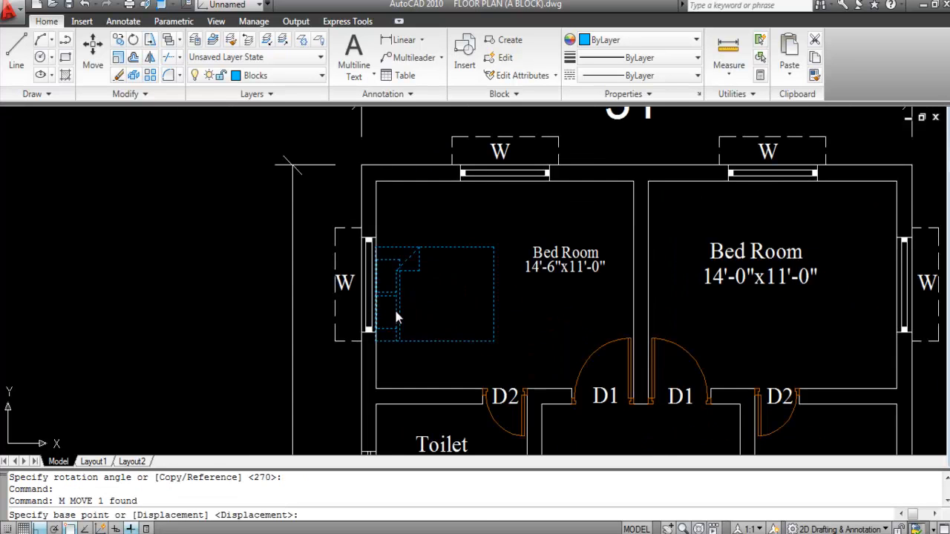
{"action": "left_click", "coordinate": [460, 314]}
{"action": "left_click", "coordinate": [479, 308]}
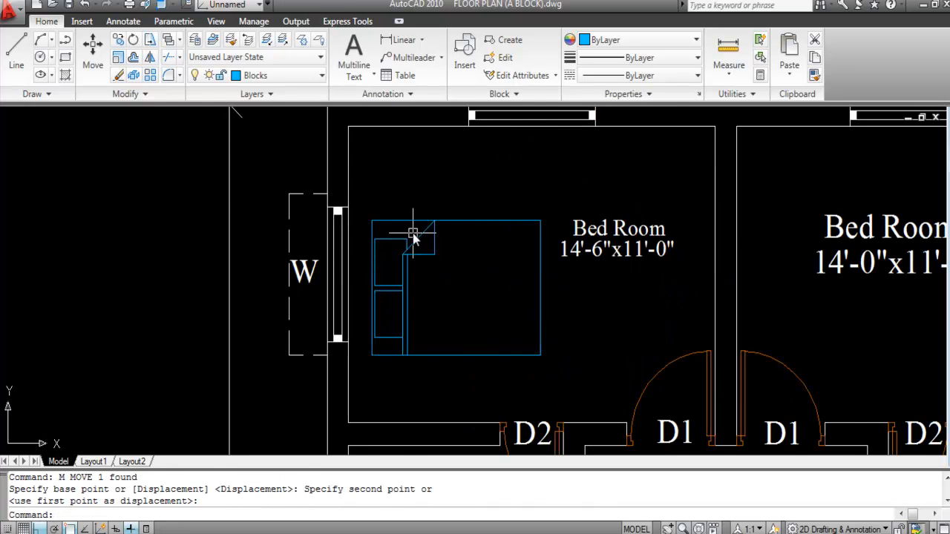
{"action": "scroll", "coordinate": [416, 260], "scroll_direction": "down", "scroll_amount": 2}
Step: Shift the bed further left so it rests against the wall
{"action": "type", "text": "M"}
{"action": "key", "text": "Return"}
{"action": "scroll", "coordinate": [386, 272], "scroll_direction": "up", "scroll_amount": 5}
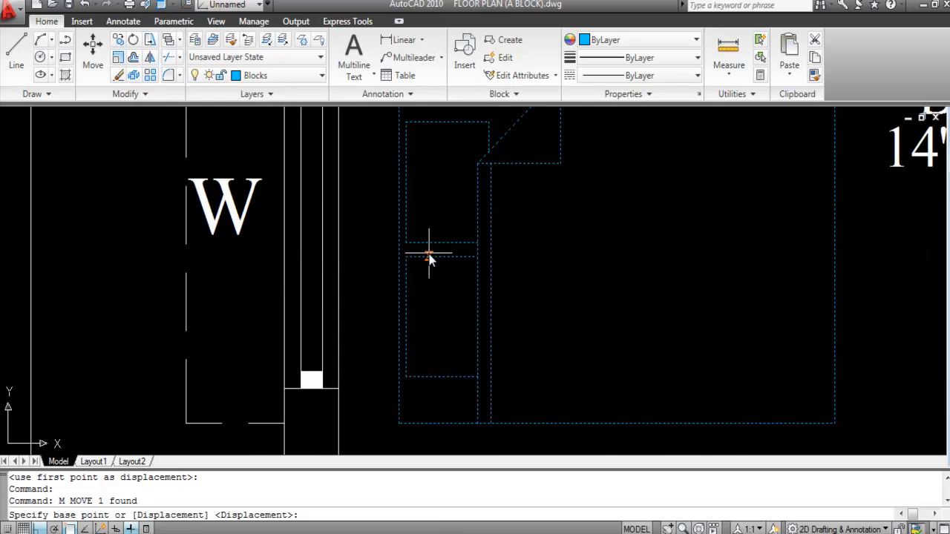
{"action": "left_click", "coordinate": [396, 246]}
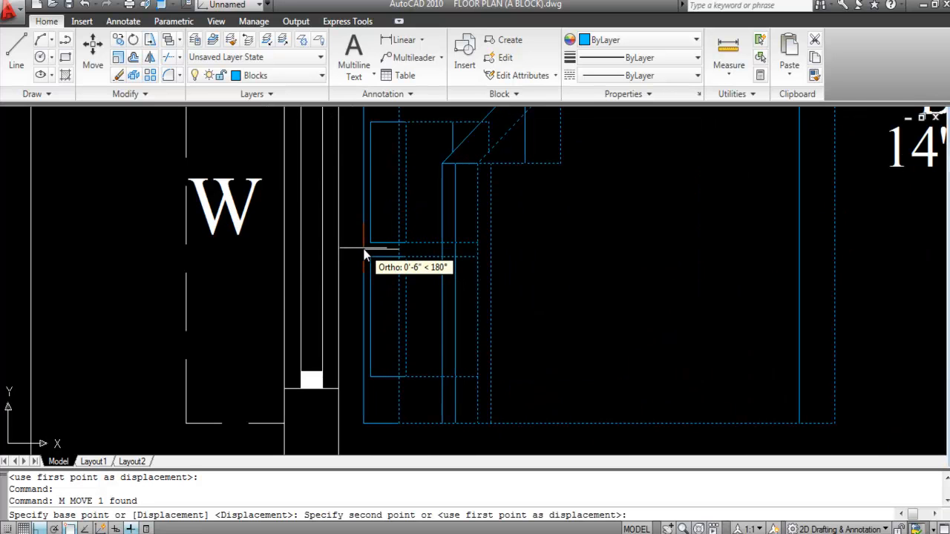
{"action": "scroll", "coordinate": [358, 251], "scroll_direction": "up", "scroll_amount": 2}
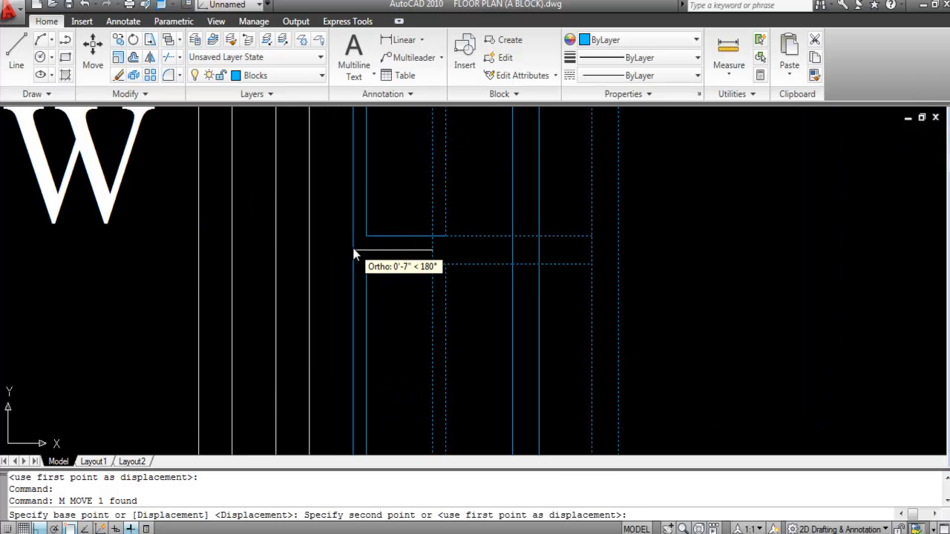
{"action": "left_click", "coordinate": [395, 258]}
{"action": "scroll", "coordinate": [414, 260], "scroll_direction": "down", "scroll_amount": 6}
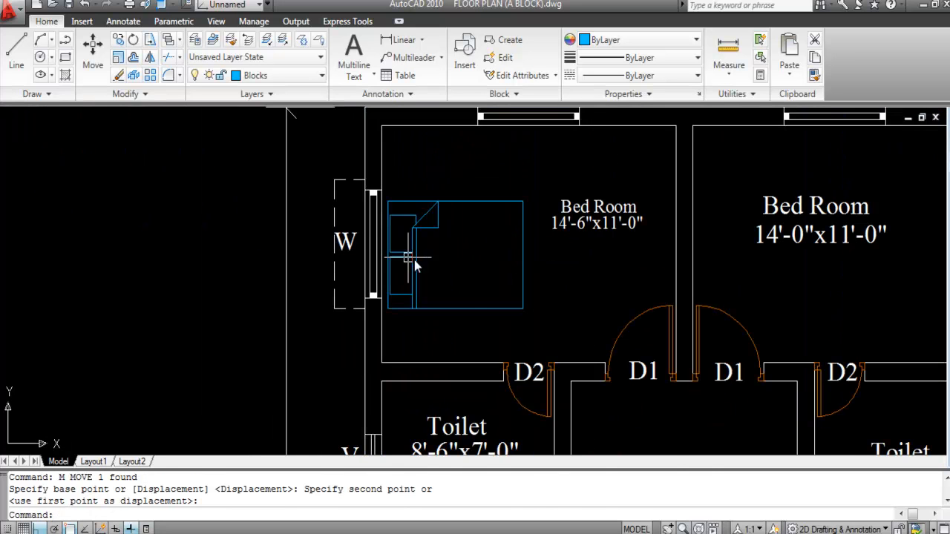
{"action": "scroll", "coordinate": [481, 259], "scroll_direction": "down", "scroll_amount": 2}
{"action": "scroll", "coordinate": [466, 224], "scroll_direction": "up", "scroll_amount": 3}
Step: Window-select the bed and raise it about 11 inches
{"action": "left_click", "coordinate": [476, 246]}
{"action": "left_click", "coordinate": [452, 197]}
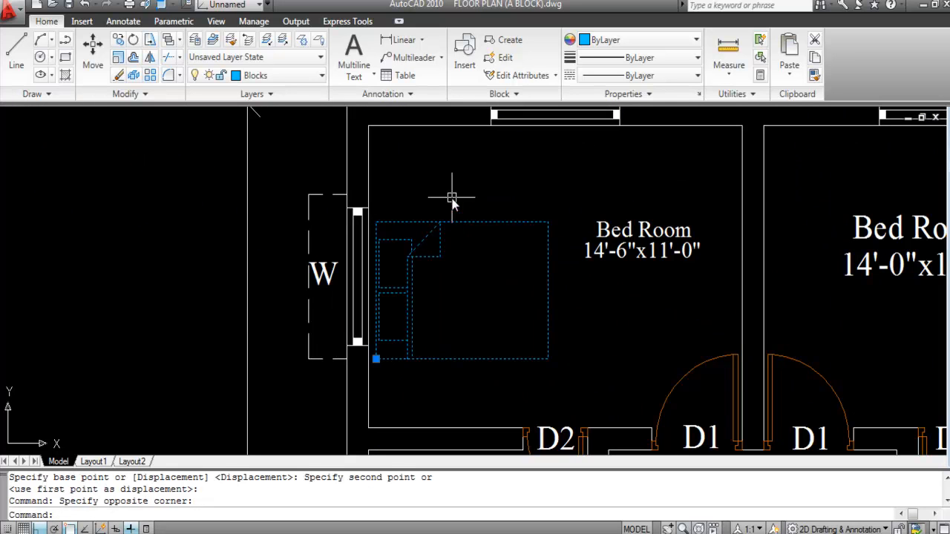
{"action": "type", "text": "m"}
{"action": "key", "text": "Return"}
{"action": "left_click", "coordinate": [445, 190]}
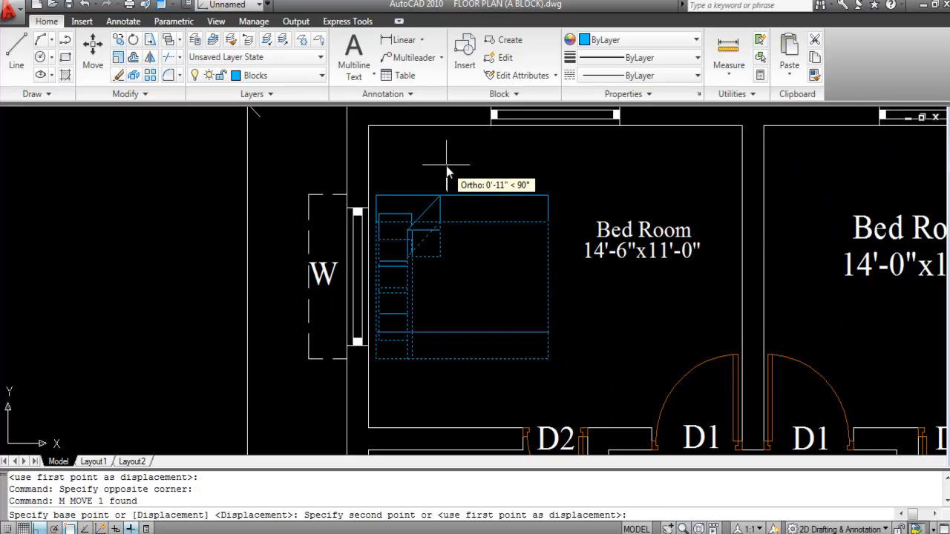
{"action": "left_click", "coordinate": [446, 165]}
{"action": "scroll", "coordinate": [444, 203], "scroll_direction": "down", "scroll_amount": 2}
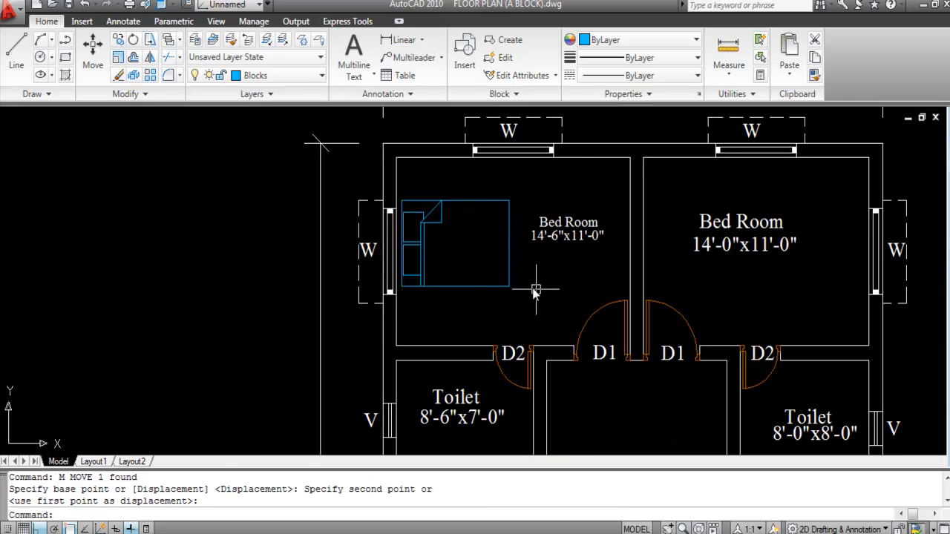
{"action": "left_click", "coordinate": [457, 203]}
Step: Nudge the bed up until it sits snug against the top wall
{"action": "type", "text": "m"}
{"action": "key", "text": "Return"}
{"action": "scroll", "coordinate": [445, 196], "scroll_direction": "up", "scroll_amount": 3}
{"action": "left_click", "coordinate": [444, 195]}
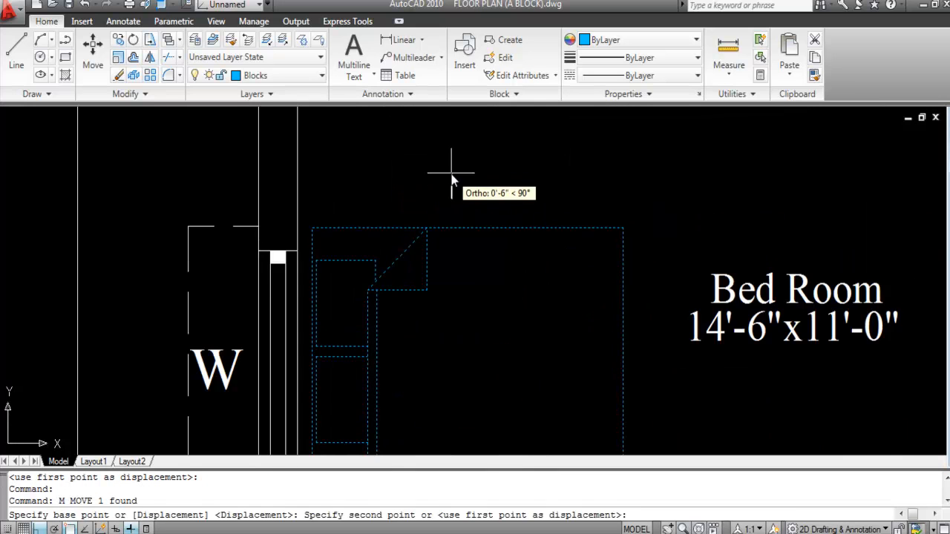
{"action": "left_click", "coordinate": [446, 160]}
{"action": "scroll", "coordinate": [415, 179], "scroll_direction": "down", "scroll_amount": 3}
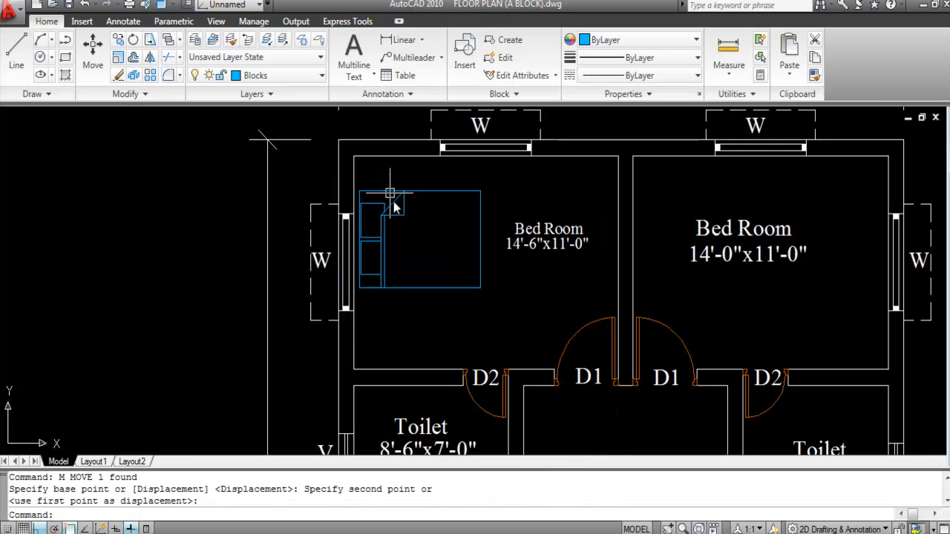
{"action": "scroll", "coordinate": [401, 203], "scroll_direction": "up", "scroll_amount": 2}
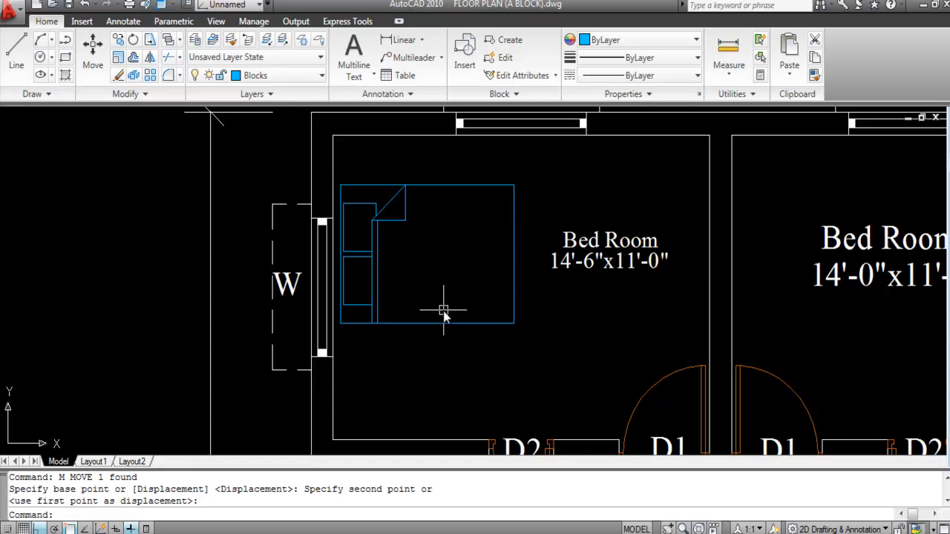
{"action": "scroll", "coordinate": [443, 311], "scroll_direction": "down", "scroll_amount": 5}
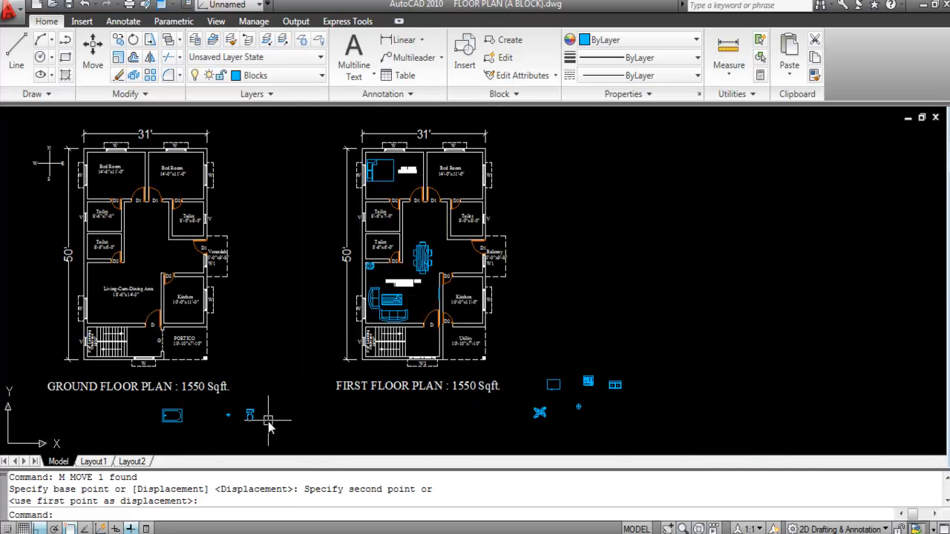
Step: Move the small round block into the bedroom above the bed
{"action": "scroll", "coordinate": [598, 408], "scroll_direction": "up", "scroll_amount": 2}
{"action": "left_click", "coordinate": [569, 431]}
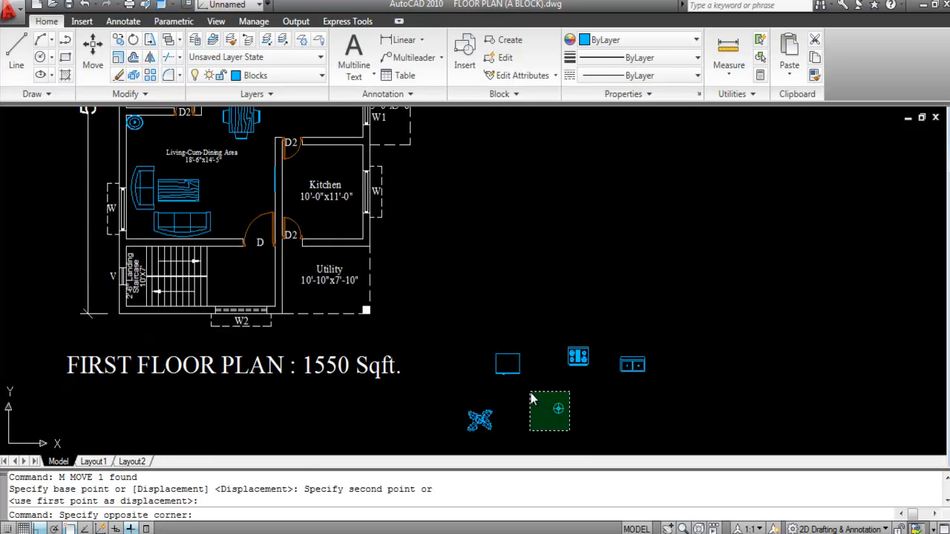
{"action": "left_click", "coordinate": [537, 394]}
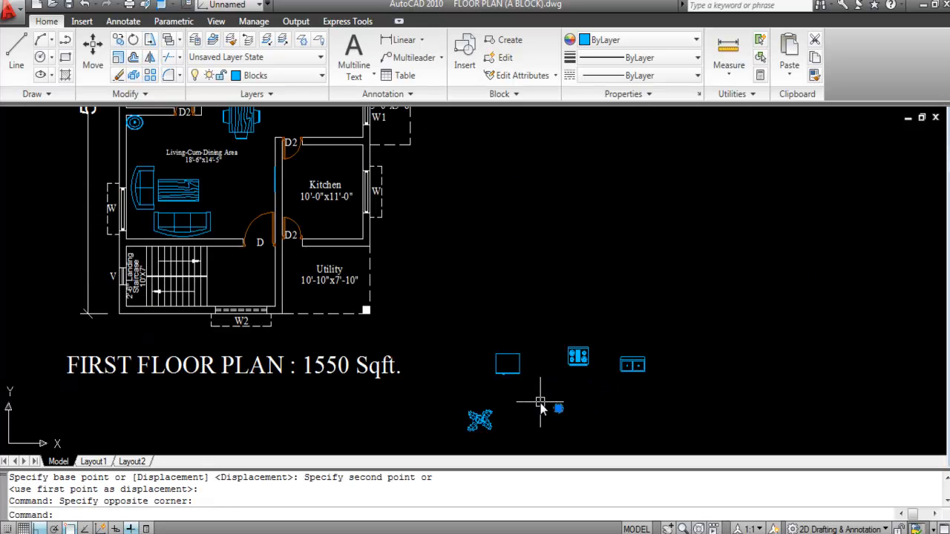
{"action": "type", "text": "M"}
{"action": "key", "text": "Return"}
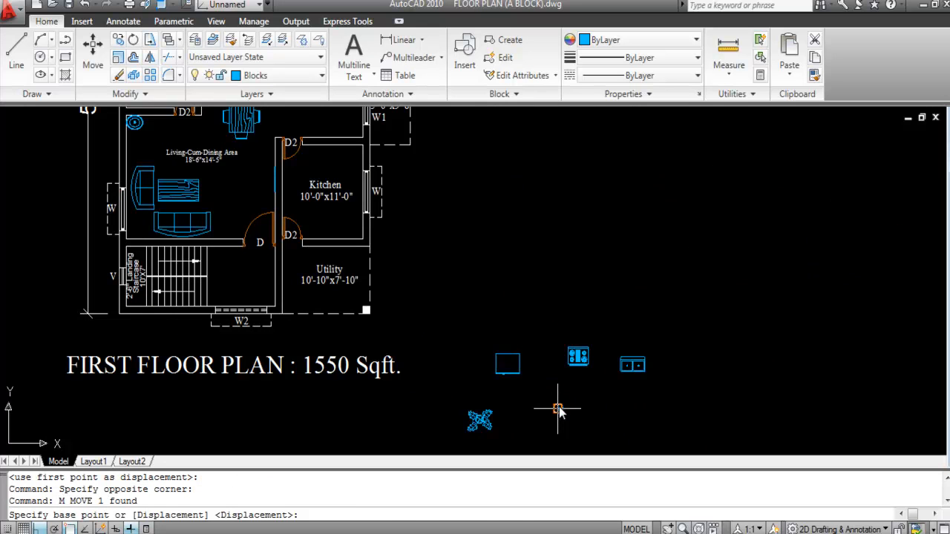
{"action": "left_click", "coordinate": [558, 409]}
{"action": "scroll", "coordinate": [617, 461], "scroll_direction": "down", "scroll_amount": 3}
{"action": "key", "text": "F8"}
{"action": "scroll", "coordinate": [500, 343], "scroll_direction": "up", "scroll_amount": 10}
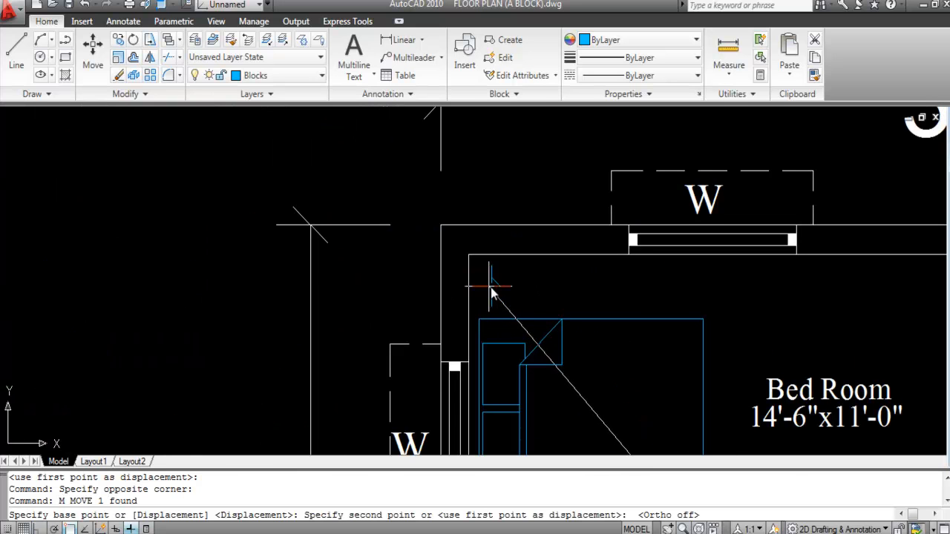
{"action": "left_click", "coordinate": [560, 290]}
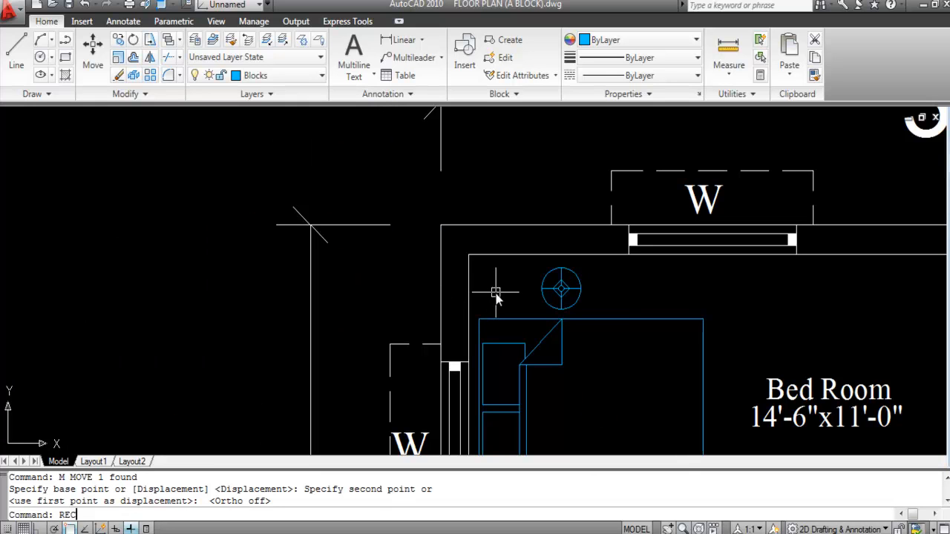
Step: Draw a small square bedside table in the room corner next to the round block
{"action": "type", "text": "REC"}
{"action": "key", "text": "Return"}
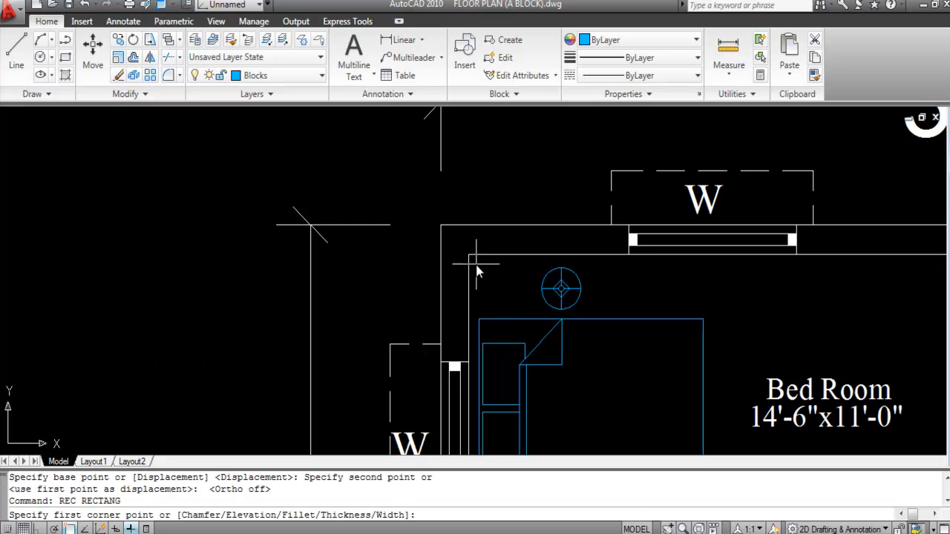
{"action": "left_click", "coordinate": [480, 265]}
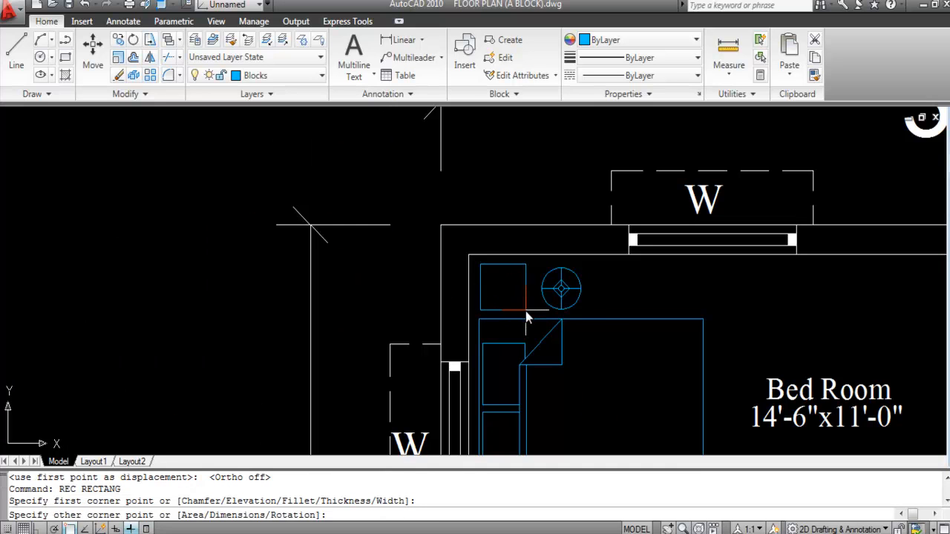
{"action": "left_click", "coordinate": [522, 310]}
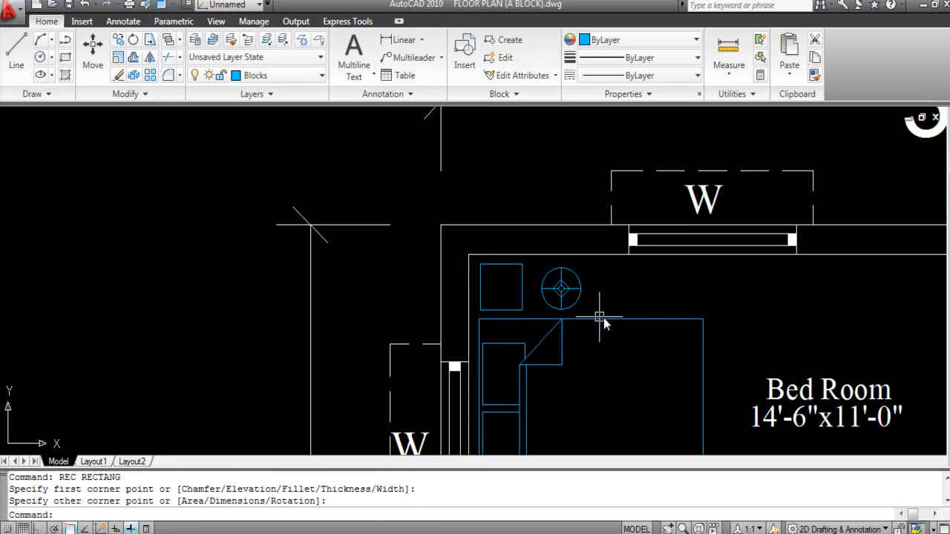
Step: Centre the round block inside the square bedside table
{"action": "left_click", "coordinate": [584, 290]}
{"action": "key", "text": "Return"}
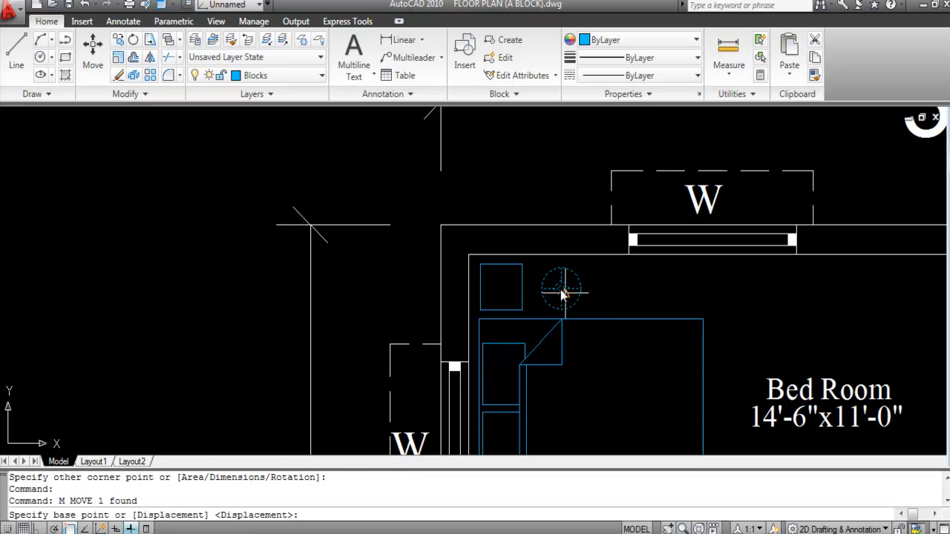
{"action": "left_click", "coordinate": [561, 289]}
{"action": "scroll", "coordinate": [500, 288], "scroll_direction": "up", "scroll_amount": 2}
{"action": "scroll", "coordinate": [500, 290], "scroll_direction": "up", "scroll_amount": 2}
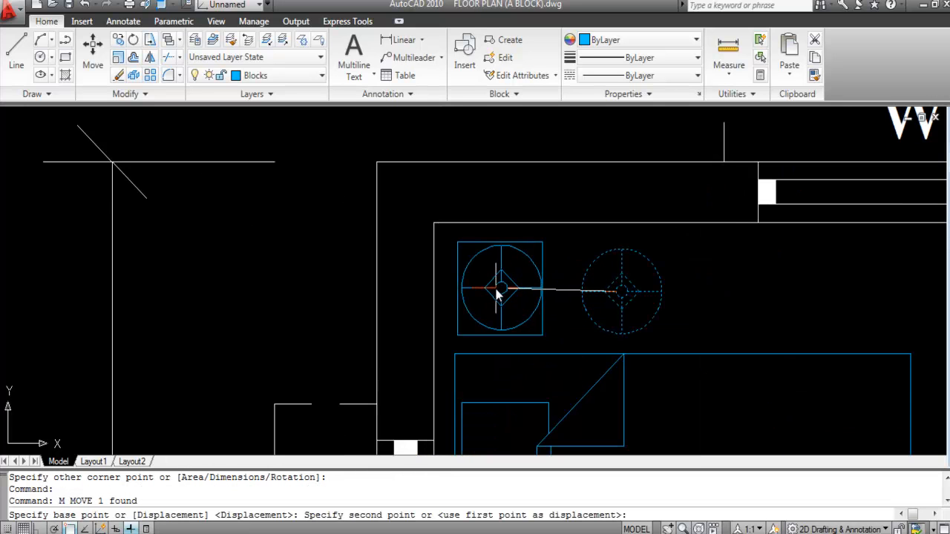
{"action": "left_click", "coordinate": [497, 294]}
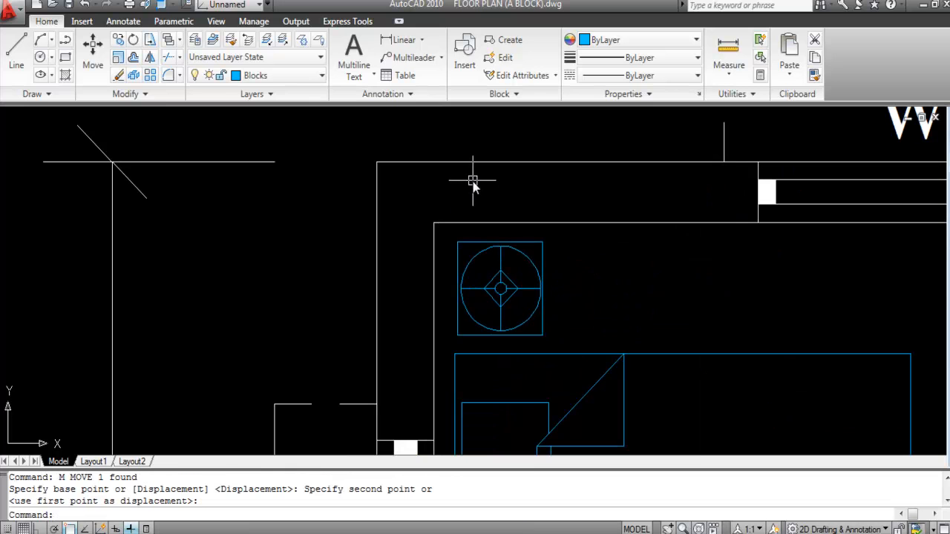
{"action": "scroll", "coordinate": [473, 186], "scroll_direction": "down", "scroll_amount": 3}
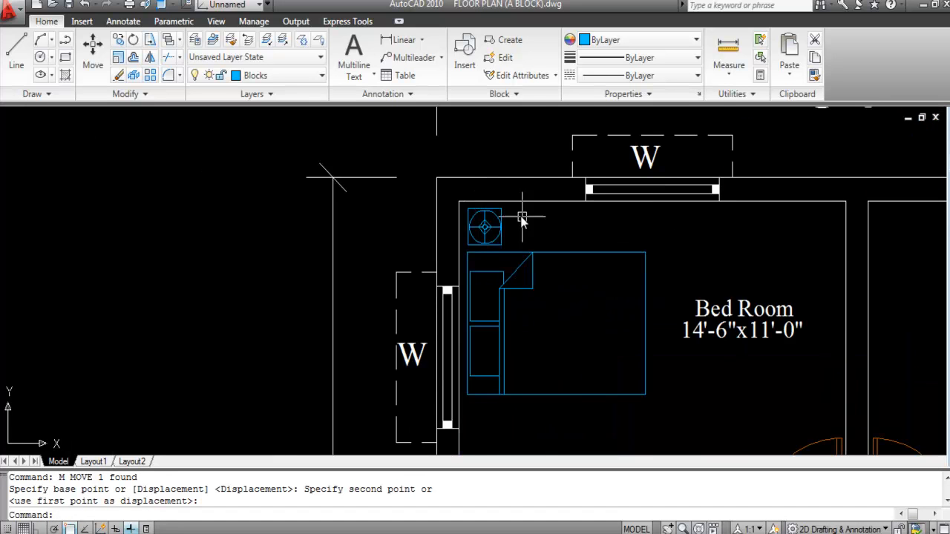
{"action": "scroll", "coordinate": [512, 210], "scroll_direction": "down", "scroll_amount": 2}
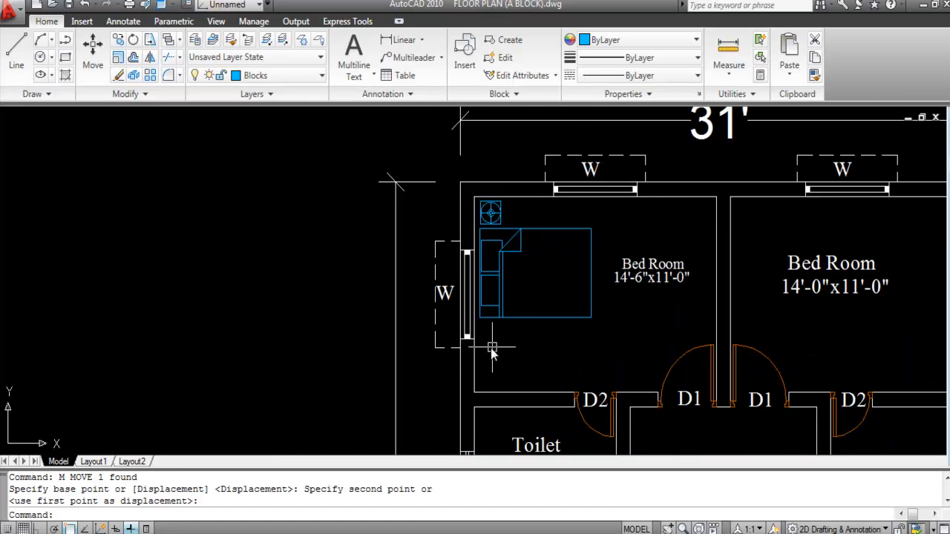
{"action": "scroll", "coordinate": [491, 344], "scroll_direction": "up", "scroll_amount": 1}
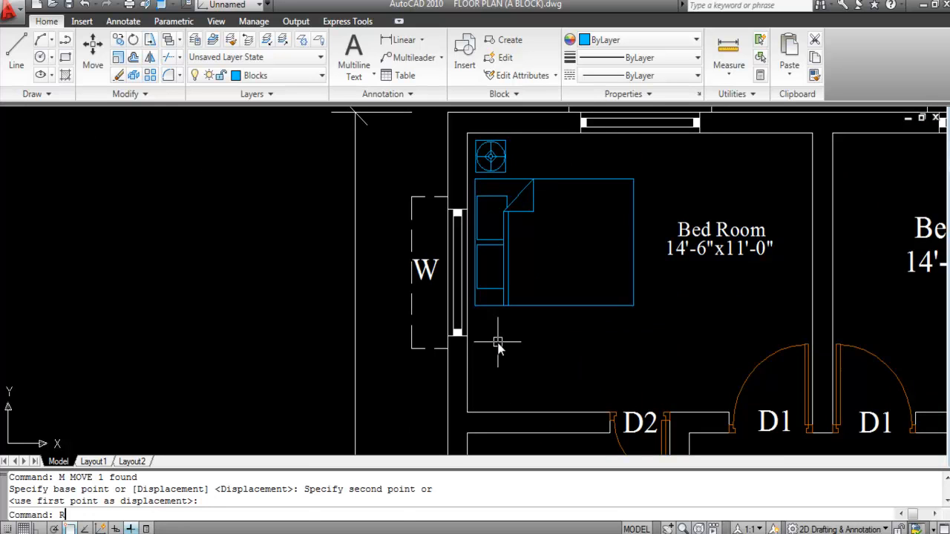
Step: Draw another small rectangle below the bed by the wall
{"action": "type", "text": "REC"}
{"action": "key", "text": "Return"}
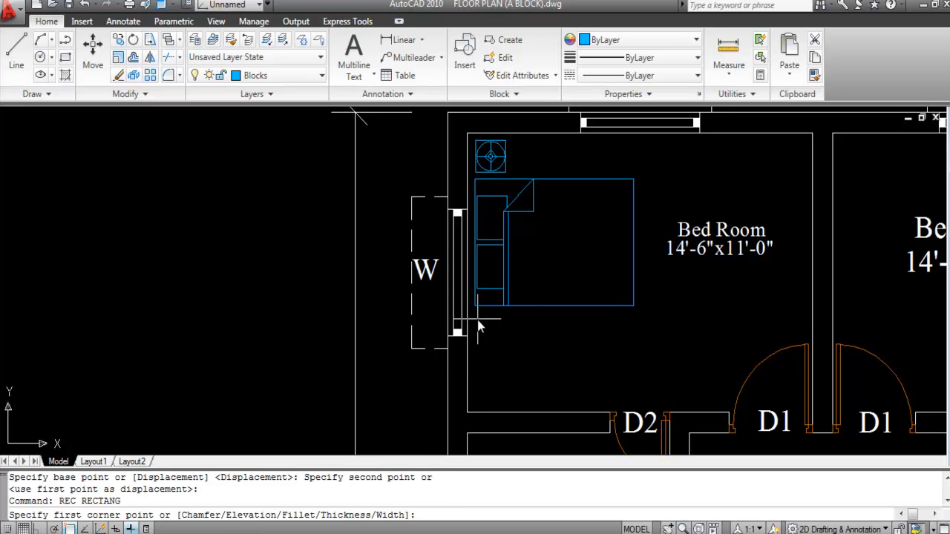
{"action": "left_click", "coordinate": [477, 319]}
{"action": "left_click", "coordinate": [509, 370]}
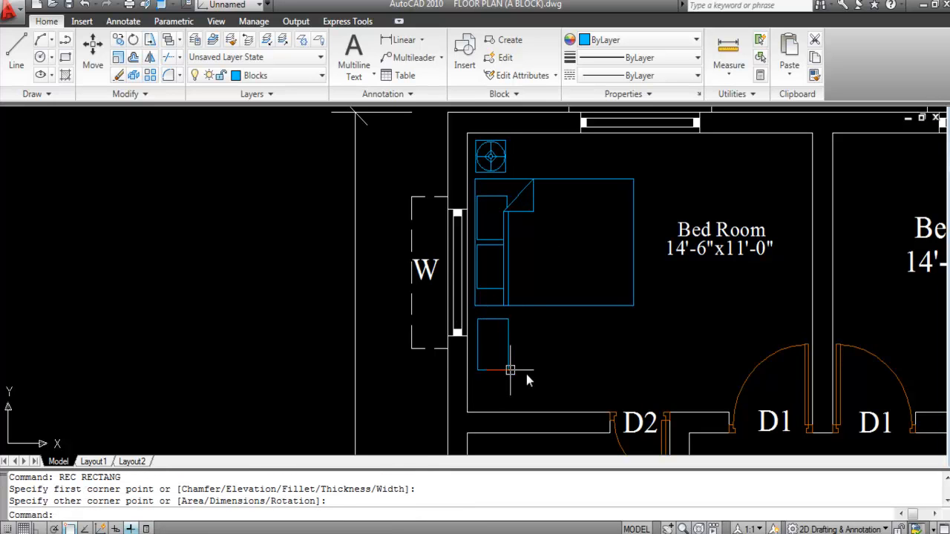
{"action": "scroll", "coordinate": [360, 297], "scroll_direction": "down", "scroll_amount": 2}
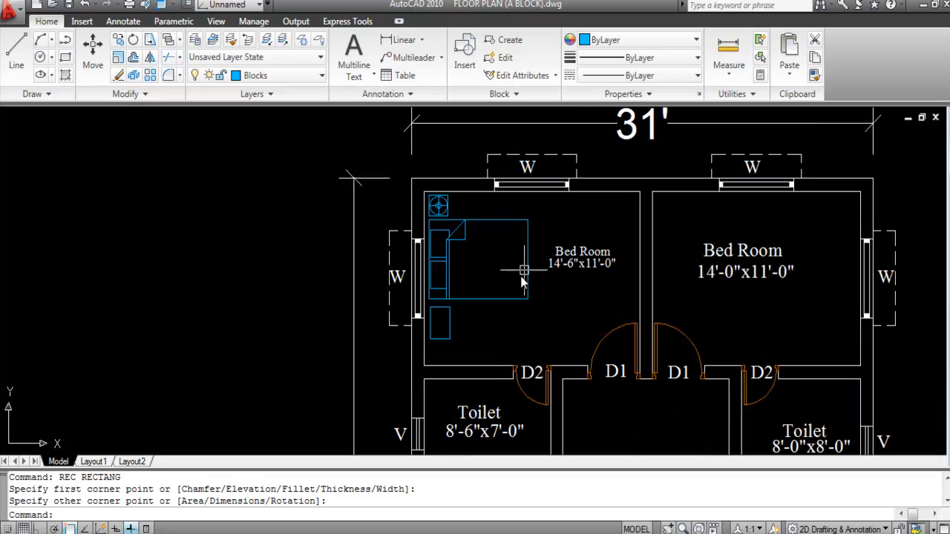
Step: With Ortho on, move the small rectangle to sit just below the bed
{"action": "mouse_move", "coordinate": [504, 303]}
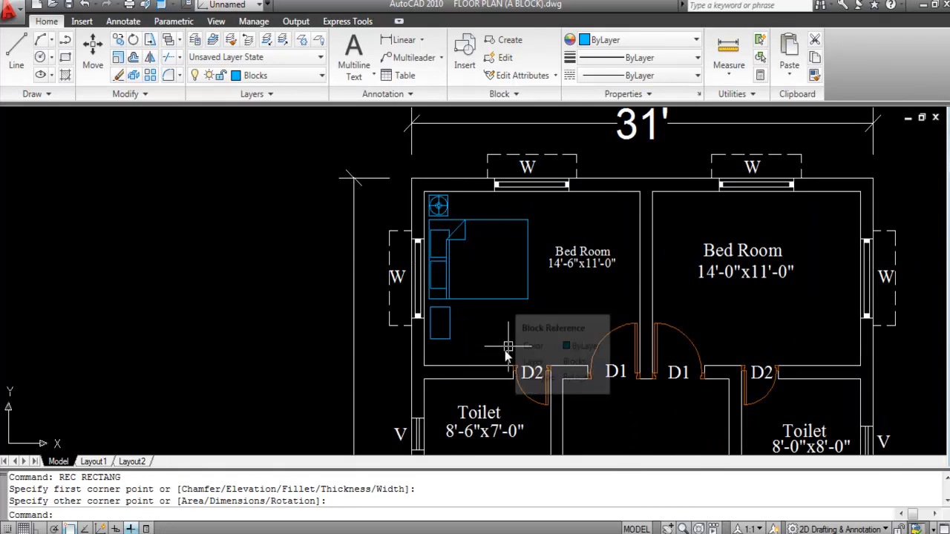
{"action": "scroll", "coordinate": [453, 327], "scroll_direction": "up", "scroll_amount": 1}
{"action": "left_click", "coordinate": [451, 323]}
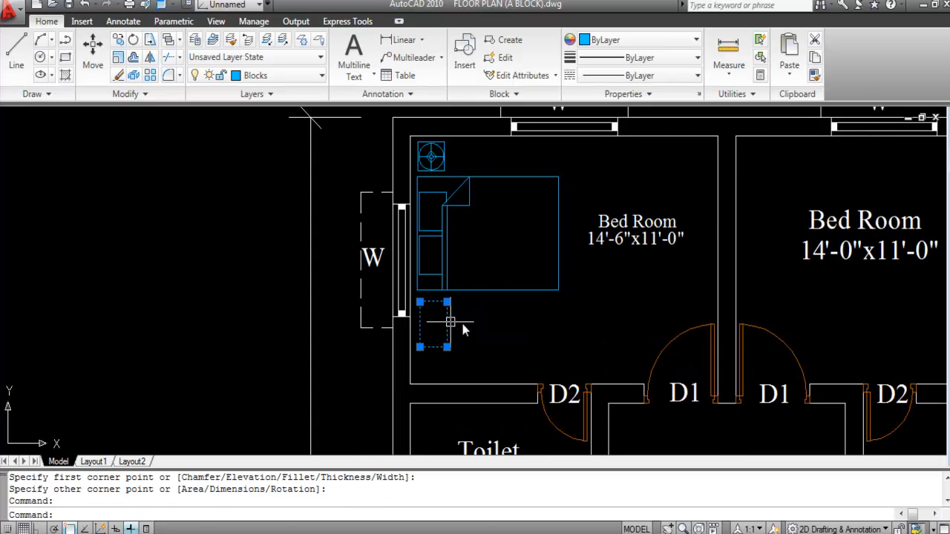
{"action": "type", "text": "m"}
{"action": "key", "text": "Return"}
{"action": "scroll", "coordinate": [463, 319], "scroll_direction": "up", "scroll_amount": 2}
{"action": "left_click", "coordinate": [468, 325]}
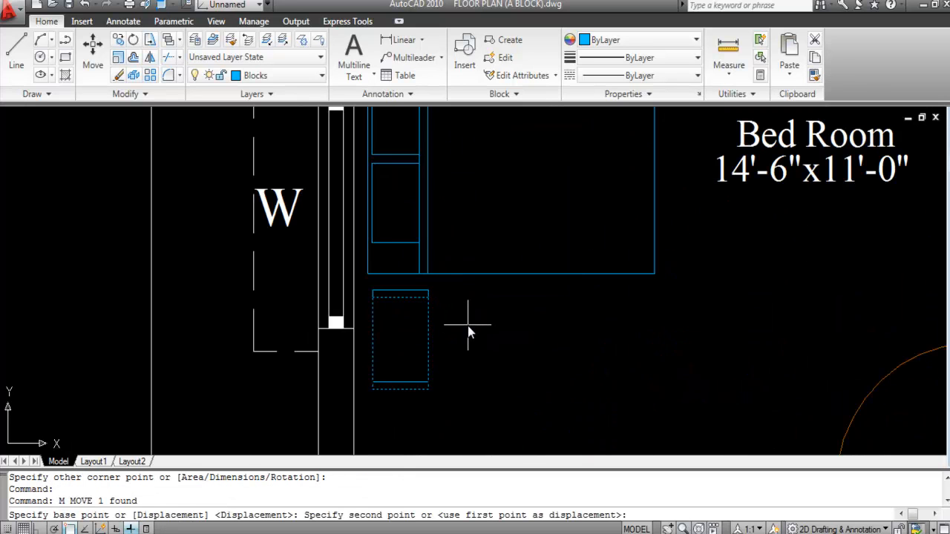
{"action": "key", "text": "F8"}
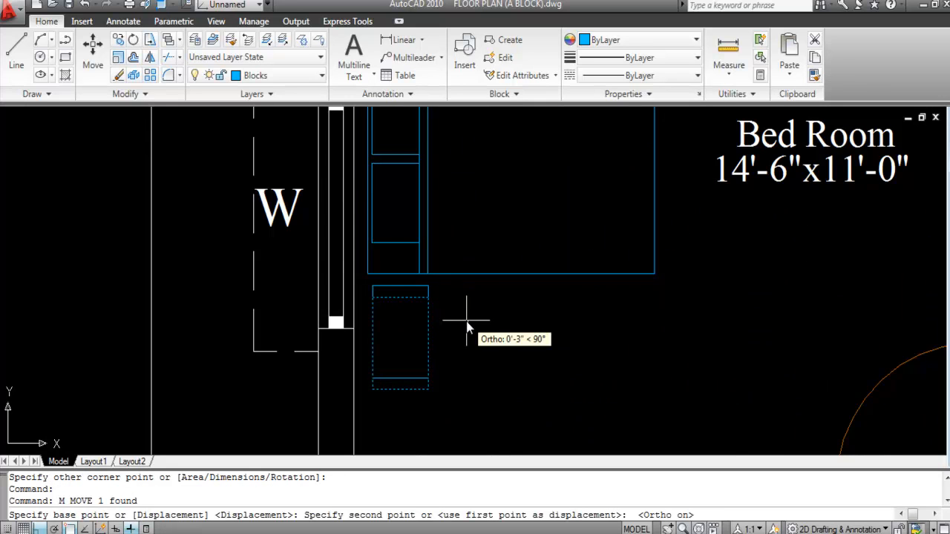
{"action": "left_click", "coordinate": [466, 324]}
{"action": "scroll", "coordinate": [398, 363], "scroll_direction": "down", "scroll_amount": 5}
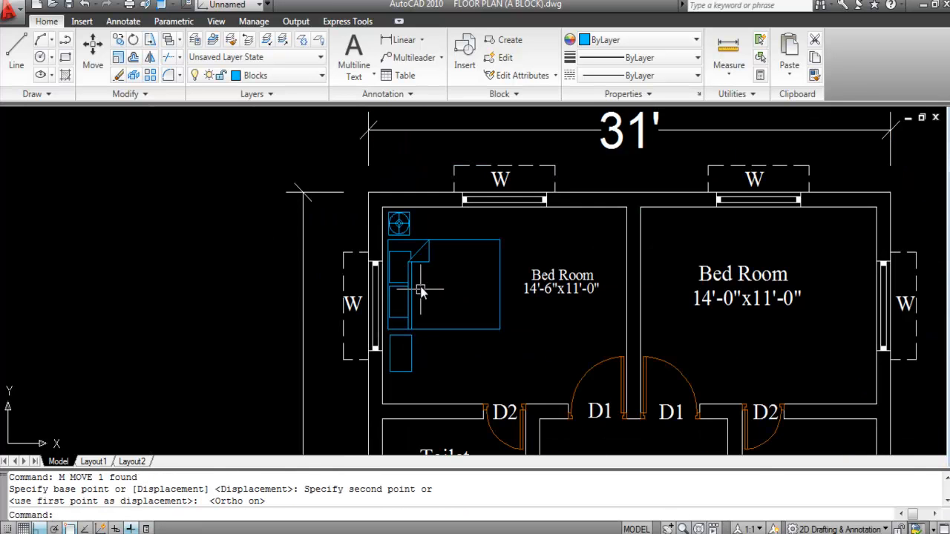
{"action": "scroll", "coordinate": [425, 294], "scroll_direction": "up", "scroll_amount": 2}
{"action": "scroll", "coordinate": [362, 335], "scroll_direction": "down", "scroll_amount": 2}
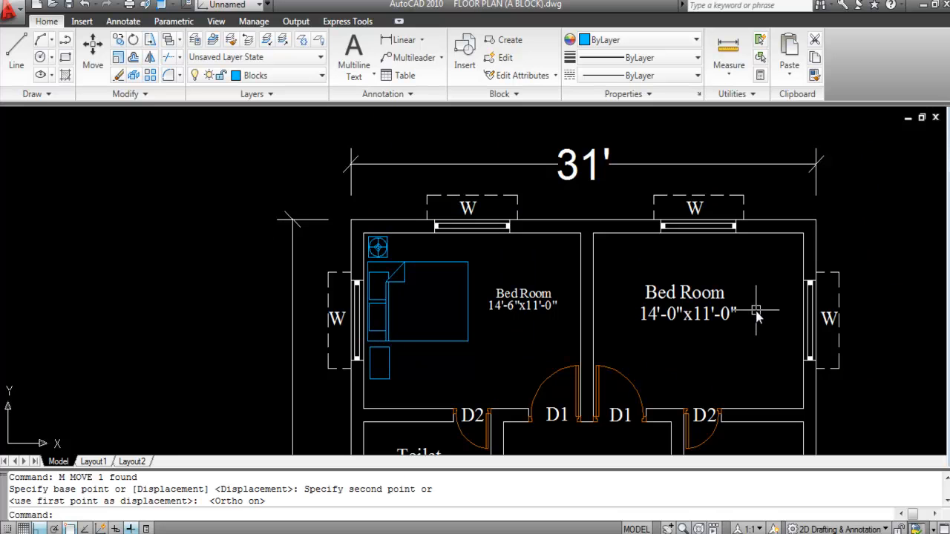
{"action": "scroll", "coordinate": [386, 251], "scroll_direction": "down", "scroll_amount": 2}
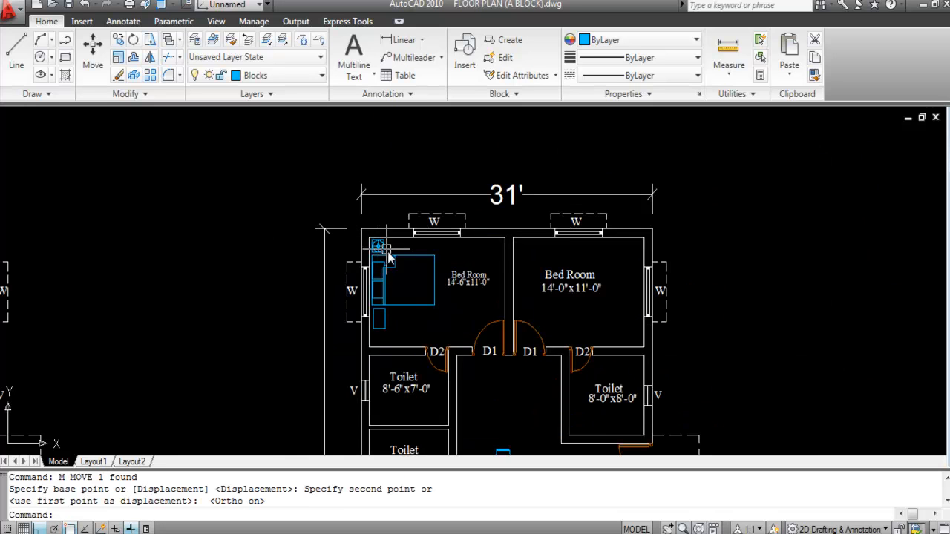
Step: Match the right bedroom's label to the left bedroom label's smaller text style
{"action": "scroll", "coordinate": [567, 272], "scroll_direction": "up", "scroll_amount": 2}
{"action": "left_click", "coordinate": [433, 277]}
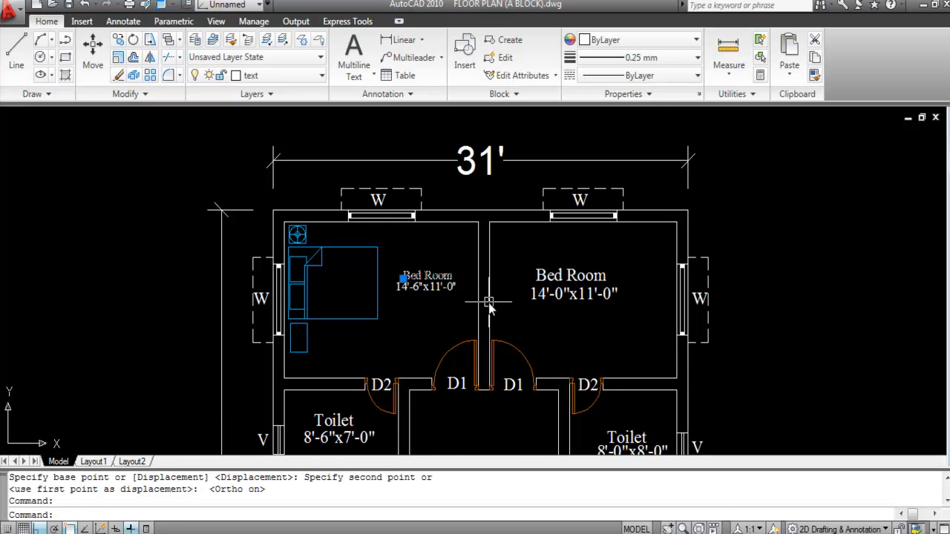
{"action": "key", "text": "Return"}
{"action": "left_click", "coordinate": [625, 334]}
{"action": "left_click", "coordinate": [547, 260]}
{"action": "key", "text": "Escape"}
Step: Move the right bedroom's size text up, just under the room name
{"action": "scroll", "coordinate": [570, 288], "scroll_direction": "up", "scroll_amount": 1}
{"action": "left_click_drag", "start_coordinate": [570, 288], "coordinate": [561, 297]}
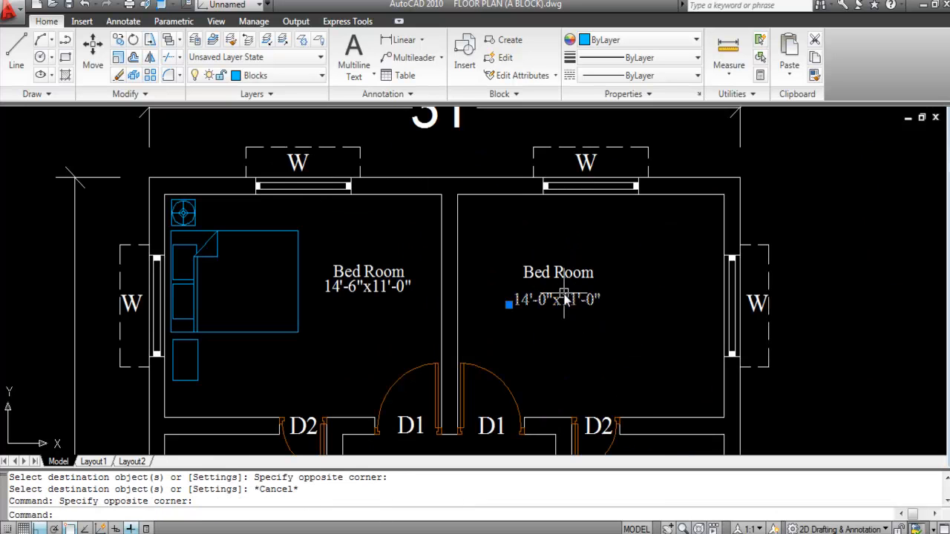
{"action": "type", "text": "m"}
{"action": "key", "text": "Return"}
{"action": "scroll", "coordinate": [560, 291], "scroll_direction": "up", "scroll_amount": 4}
{"action": "left_click", "coordinate": [562, 317]}
{"action": "left_click", "coordinate": [562, 275]}
Step: Select both right-bedroom labels and begin moving them from a reference point
{"action": "scroll", "coordinate": [524, 325], "scroll_direction": "down", "scroll_amount": 4}
{"action": "left_click", "coordinate": [581, 343]}
{"action": "left_click", "coordinate": [492, 255]}
{"action": "type", "text": "m"}
{"action": "key", "text": "Return"}
{"action": "left_click", "coordinate": [611, 322]}
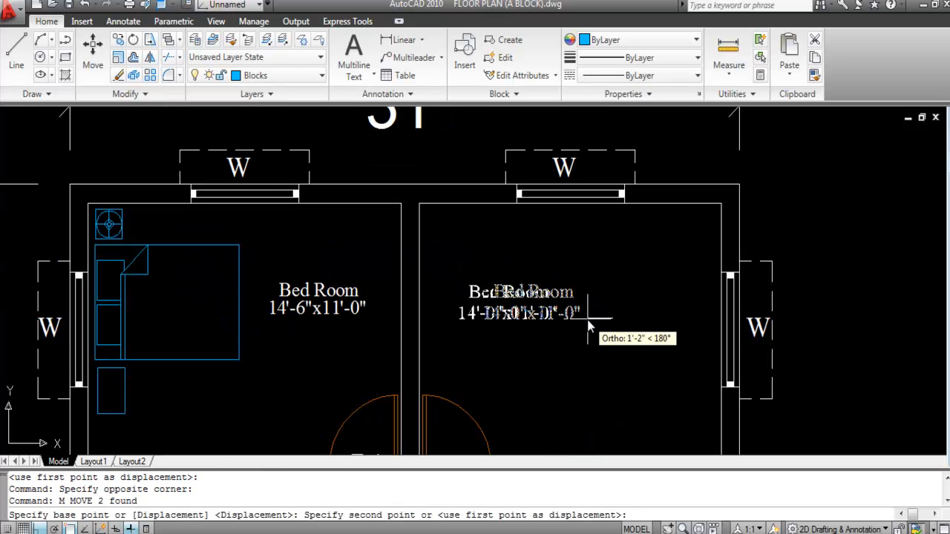
{"action": "scroll", "coordinate": [501, 249], "scroll_direction": "down", "scroll_amount": 5}
{"action": "scroll", "coordinate": [431, 266], "scroll_direction": "up", "scroll_amount": 2}
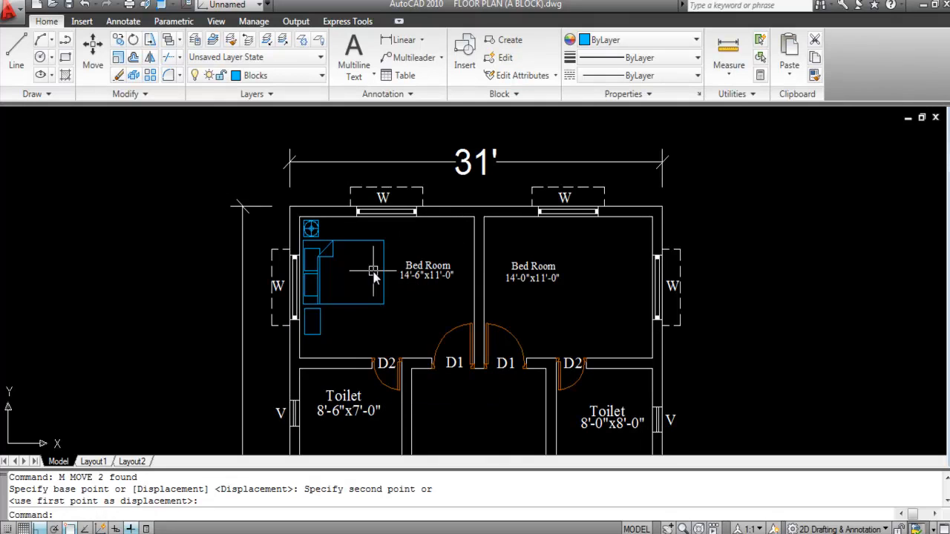
Step: Select all pieces of the left bedroom's bed set
{"action": "left_click", "coordinate": [366, 339]}
{"action": "left_click", "coordinate": [309, 226]}
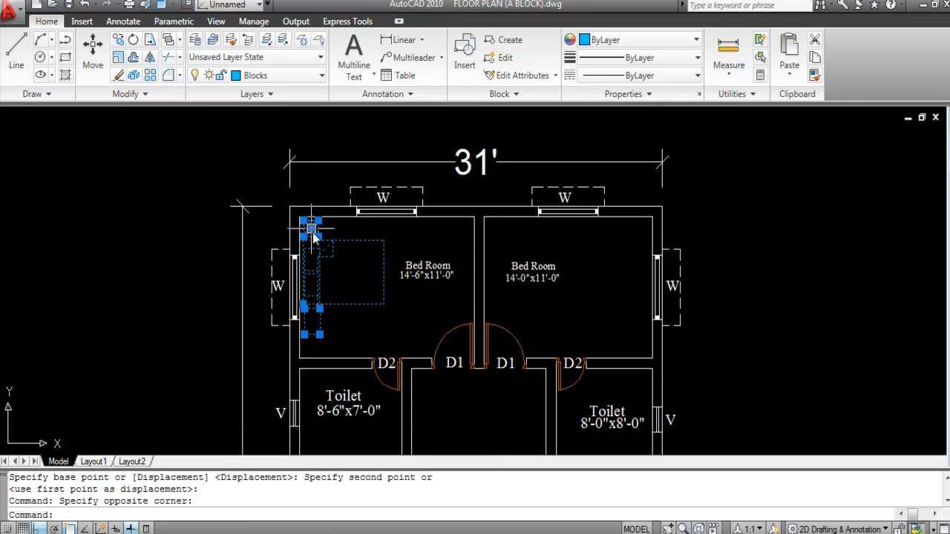
{"action": "scroll", "coordinate": [335, 327], "scroll_direction": "up", "scroll_amount": 2}
{"action": "left_click", "coordinate": [357, 346]}
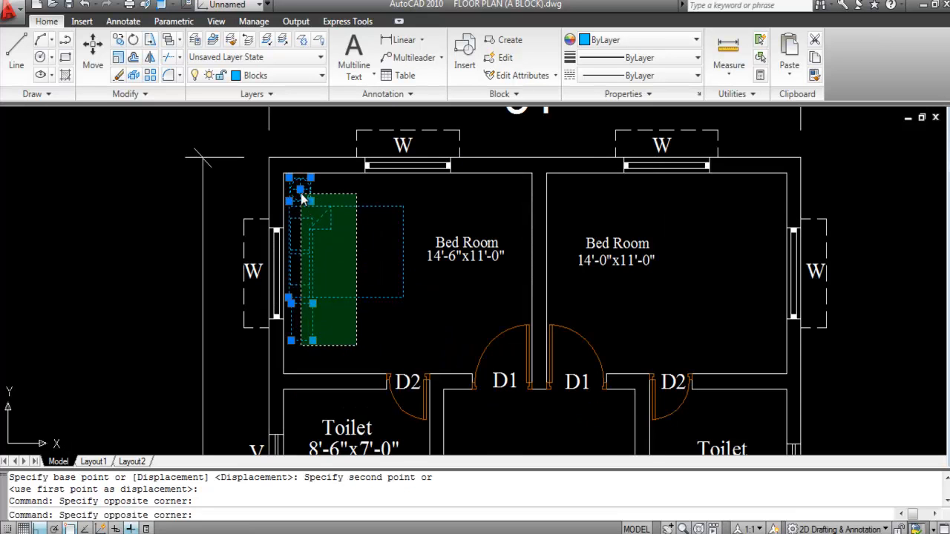
{"action": "left_click", "coordinate": [272, 175]}
{"action": "scroll", "coordinate": [501, 265], "scroll_direction": "down", "scroll_amount": 2}
Step: Mirror the bed set about the dividing wall into the right bedroom, keeping the original
{"action": "type", "text": "MI"}
{"action": "key", "text": "Return"}
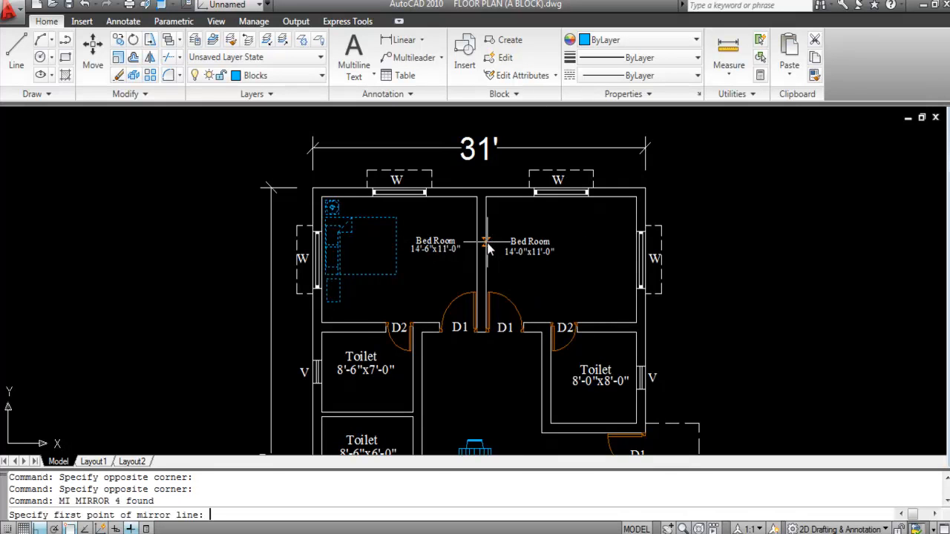
{"action": "left_click", "coordinate": [479, 189]}
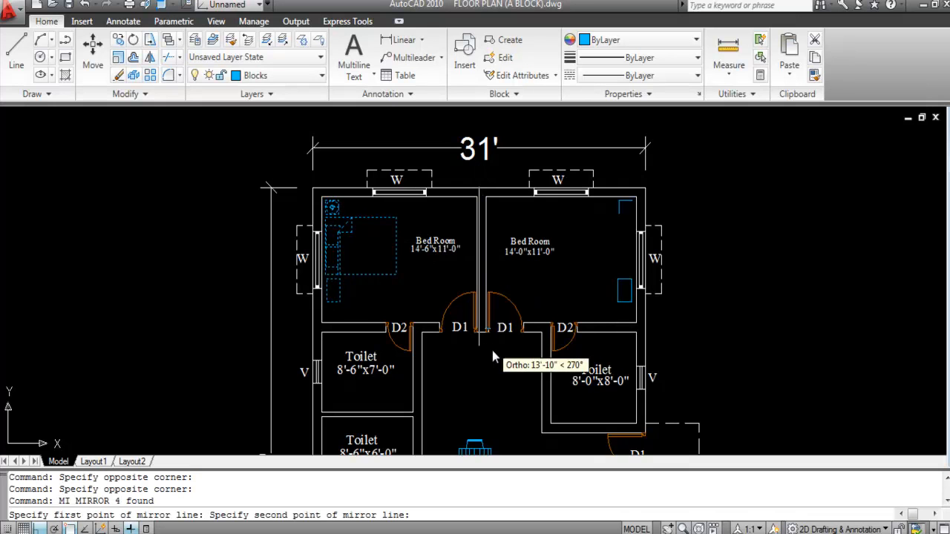
{"action": "left_click", "coordinate": [490, 385]}
{"action": "right_click", "coordinate": [490, 205]}
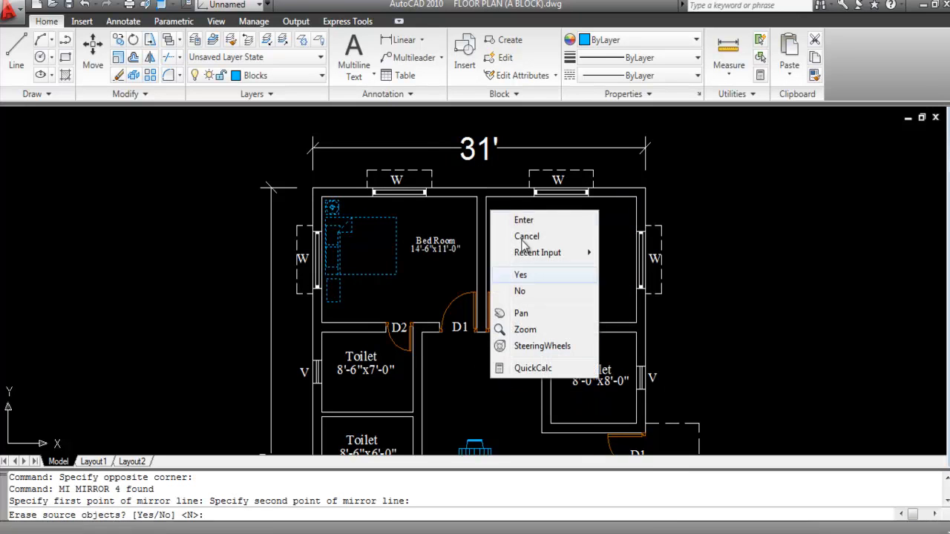
{"action": "left_click", "coordinate": [524, 221]}
{"action": "scroll", "coordinate": [607, 254], "scroll_direction": "up", "scroll_amount": 2}
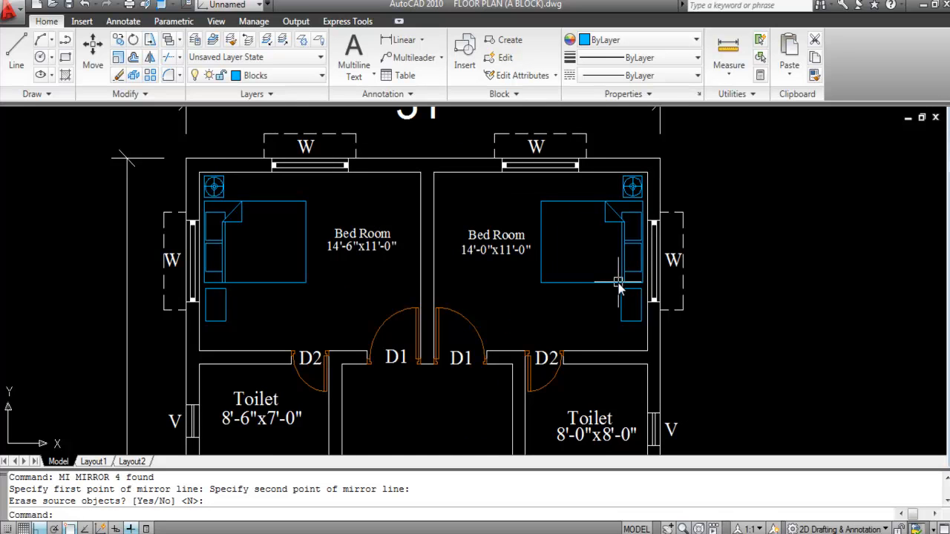
{"action": "scroll", "coordinate": [549, 174], "scroll_direction": "down", "scroll_amount": 2}
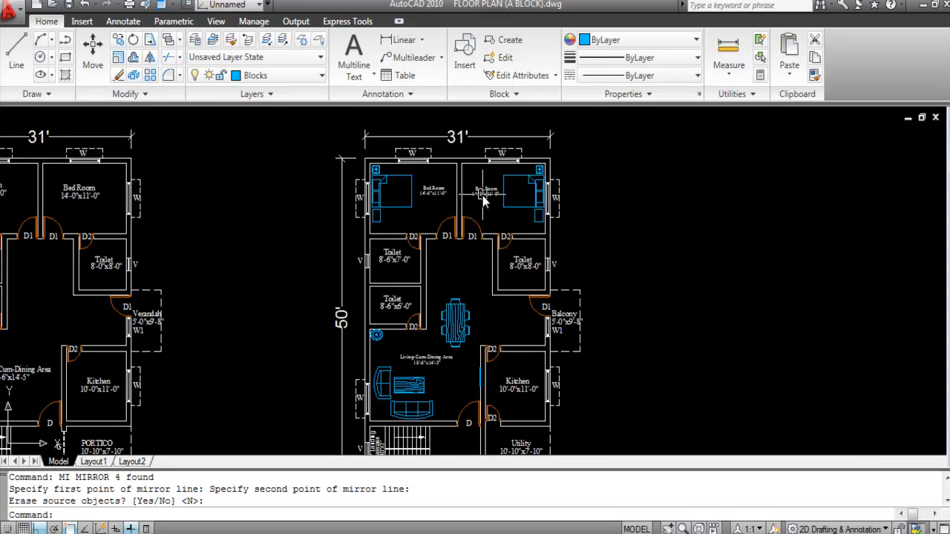
Step: Start copying the plant block from its base point
{"action": "scroll", "coordinate": [467, 167], "scroll_direction": "down", "scroll_amount": 2}
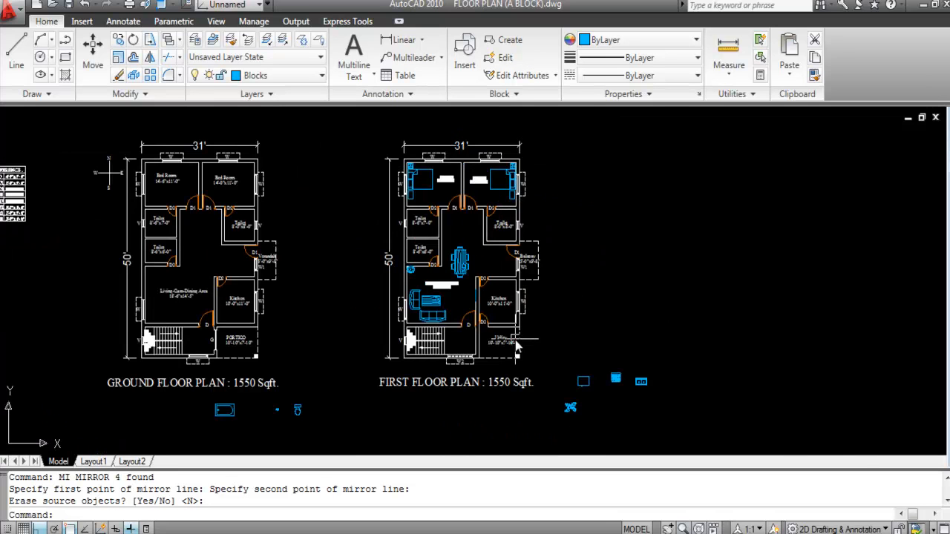
{"action": "scroll", "coordinate": [425, 256], "scroll_direction": "up", "scroll_amount": 1}
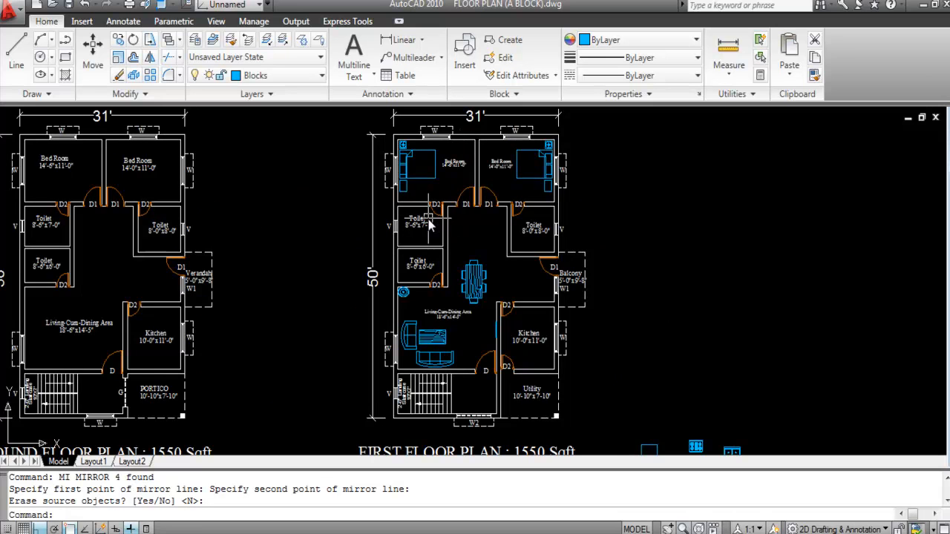
{"action": "scroll", "coordinate": [429, 225], "scroll_direction": "up", "scroll_amount": 1}
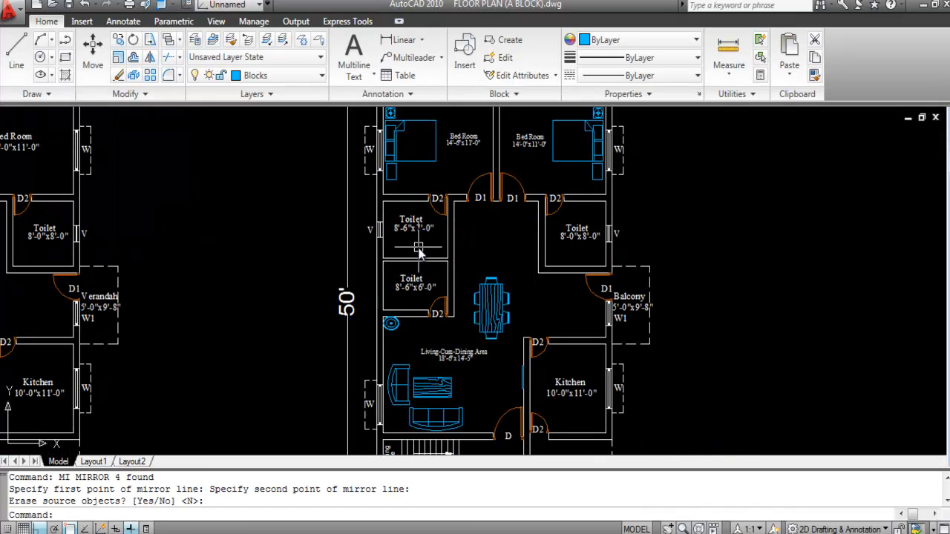
{"action": "scroll", "coordinate": [426, 219], "scroll_direction": "down", "scroll_amount": 2}
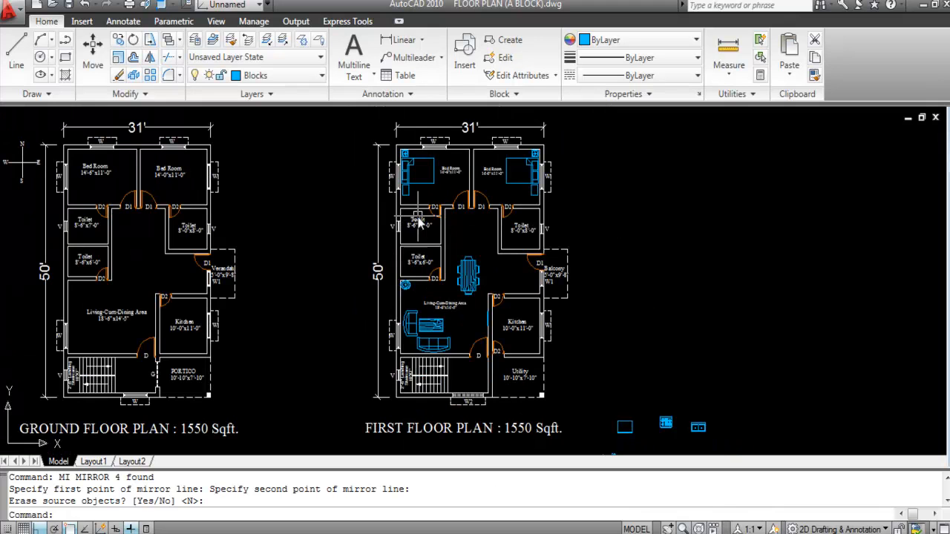
{"action": "scroll", "coordinate": [456, 168], "scroll_direction": "up", "scroll_amount": 1}
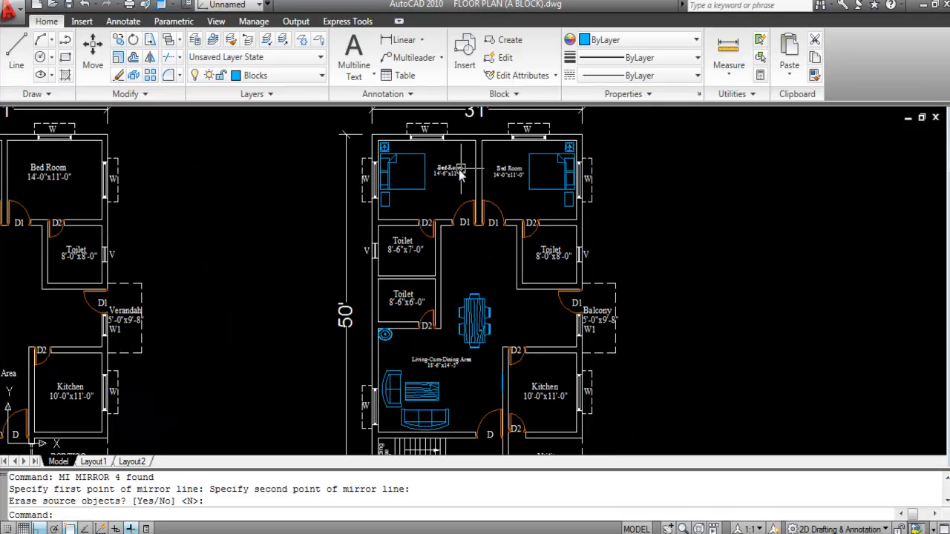
{"action": "scroll", "coordinate": [458, 165], "scroll_direction": "down", "scroll_amount": 2}
{"action": "scroll", "coordinate": [547, 332], "scroll_direction": "up", "scroll_amount": 2}
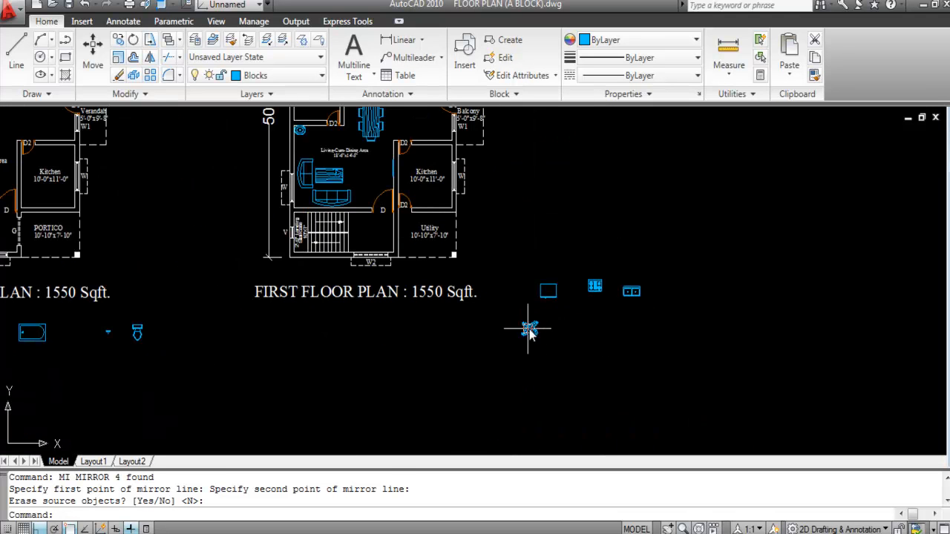
{"action": "scroll", "coordinate": [536, 360], "scroll_direction": "up", "scroll_amount": 2}
{"action": "type", "text": "O"}
{"action": "key", "text": "Return"}
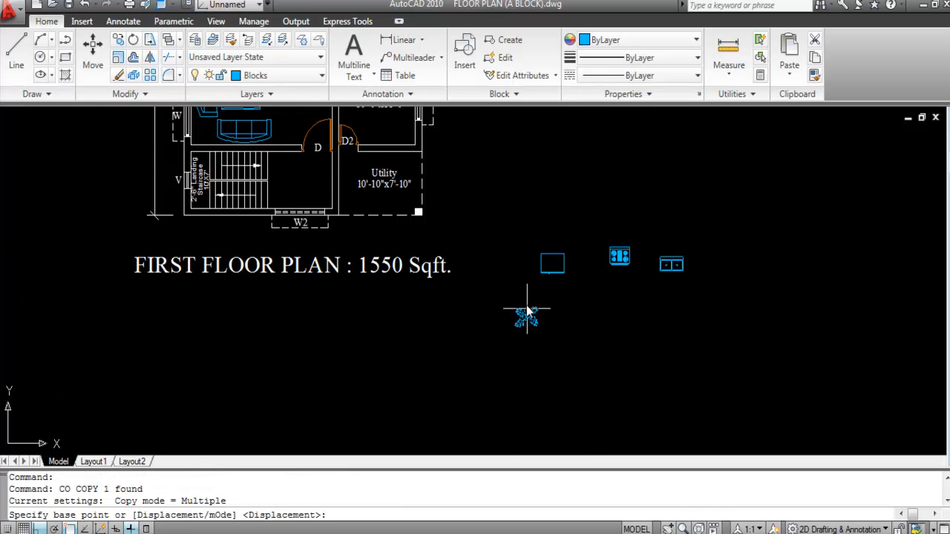
{"action": "scroll", "coordinate": [540, 342], "scroll_direction": "up", "scroll_amount": 1}
{"action": "left_click", "coordinate": [522, 321]}
{"action": "scroll", "coordinate": [570, 401], "scroll_direction": "down", "scroll_amount": 3}
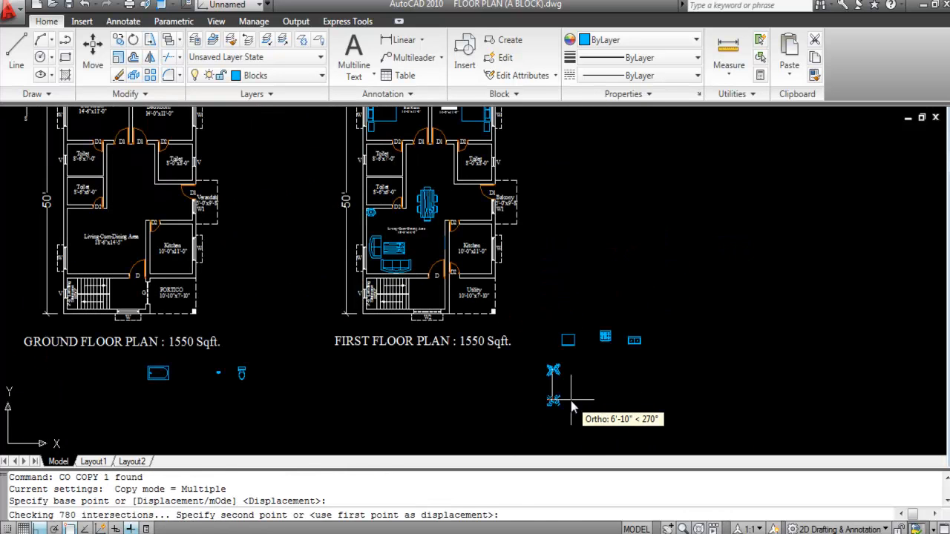
Step: Place plant copies in the left bedroom, right bedroom and balcony, then save the drawing
{"action": "key", "text": "F8"}
{"action": "scroll", "coordinate": [571, 379], "scroll_direction": "down", "scroll_amount": 5}
{"action": "scroll", "coordinate": [542, 291], "scroll_direction": "up", "scroll_amount": 6}
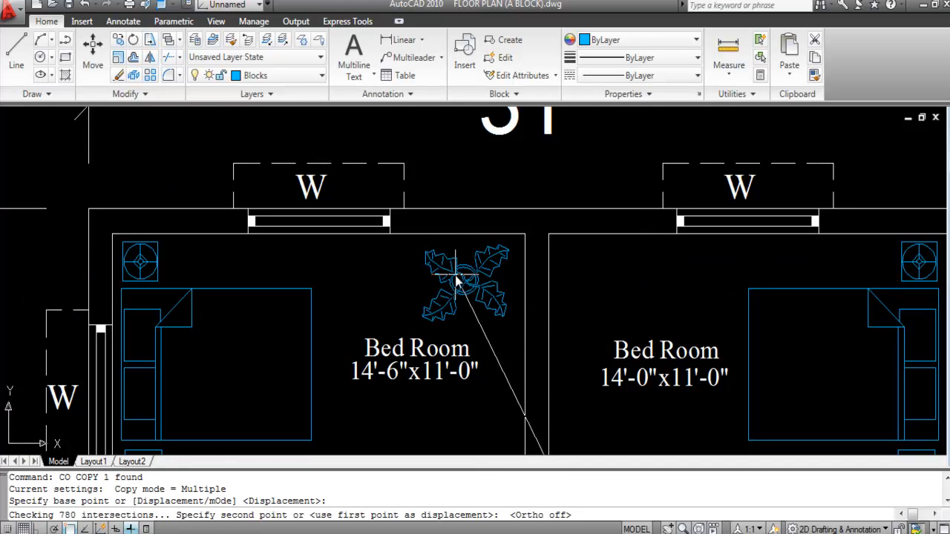
{"action": "left_click", "coordinate": [455, 279]}
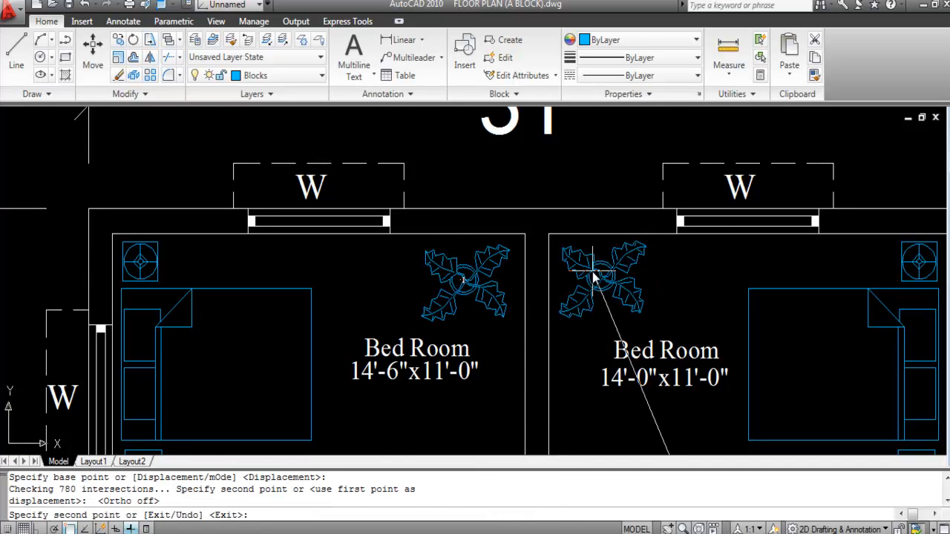
{"action": "left_click", "coordinate": [591, 276]}
{"action": "scroll", "coordinate": [525, 221], "scroll_direction": "down", "scroll_amount": 4}
{"action": "scroll", "coordinate": [478, 199], "scroll_direction": "down", "scroll_amount": 3}
{"action": "scroll", "coordinate": [481, 183], "scroll_direction": "up", "scroll_amount": 2}
{"action": "scroll", "coordinate": [481, 183], "scroll_direction": "down", "scroll_amount": 3}
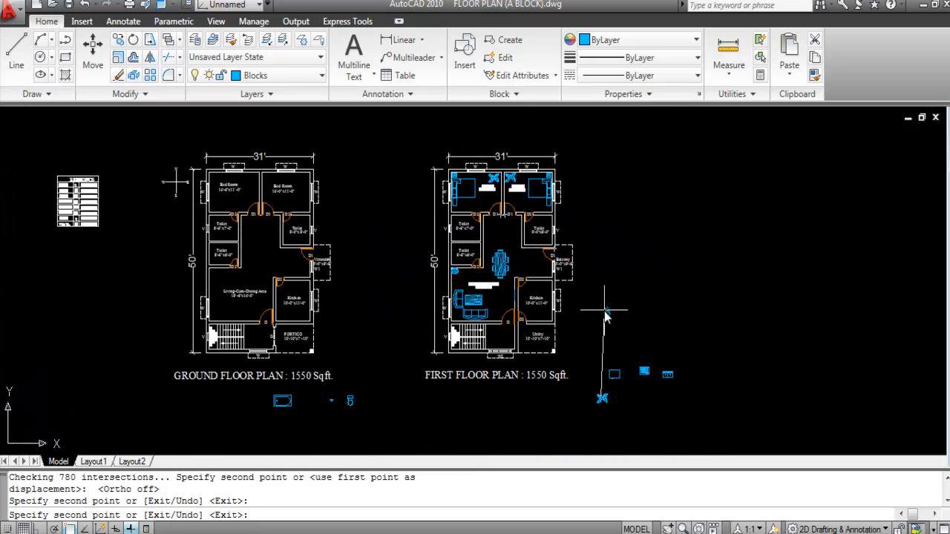
{"action": "scroll", "coordinate": [605, 308], "scroll_direction": "up", "scroll_amount": 6}
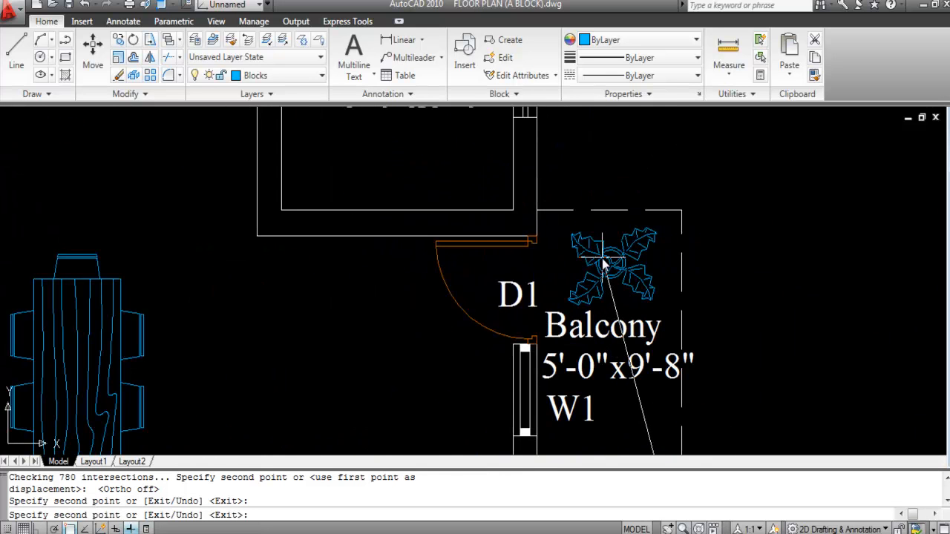
{"action": "left_click", "coordinate": [602, 258]}
{"action": "scroll", "coordinate": [573, 178], "scroll_direction": "down", "scroll_amount": 4}
{"action": "key", "text": "Escape"}
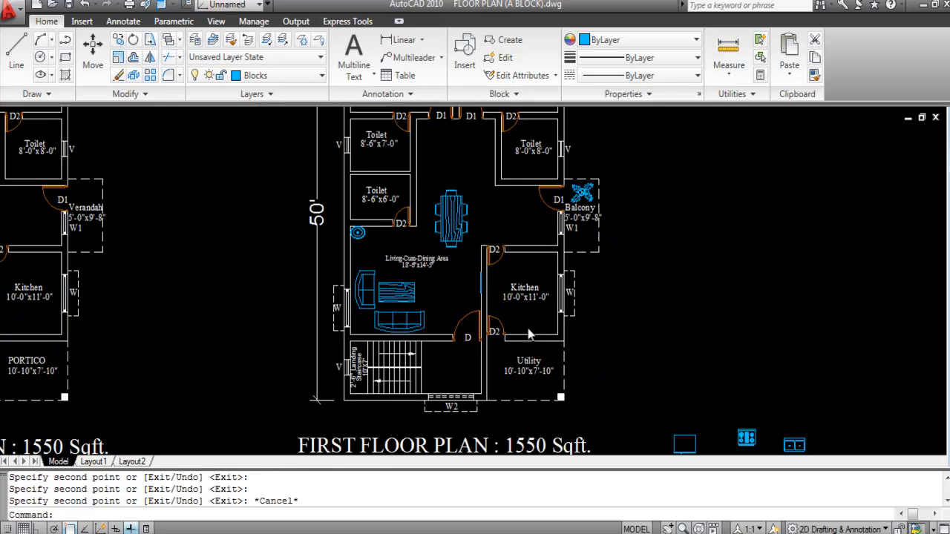
{"action": "scroll", "coordinate": [528, 332], "scroll_direction": "down", "scroll_amount": 2}
{"action": "key", "text": "ctrl+s"}
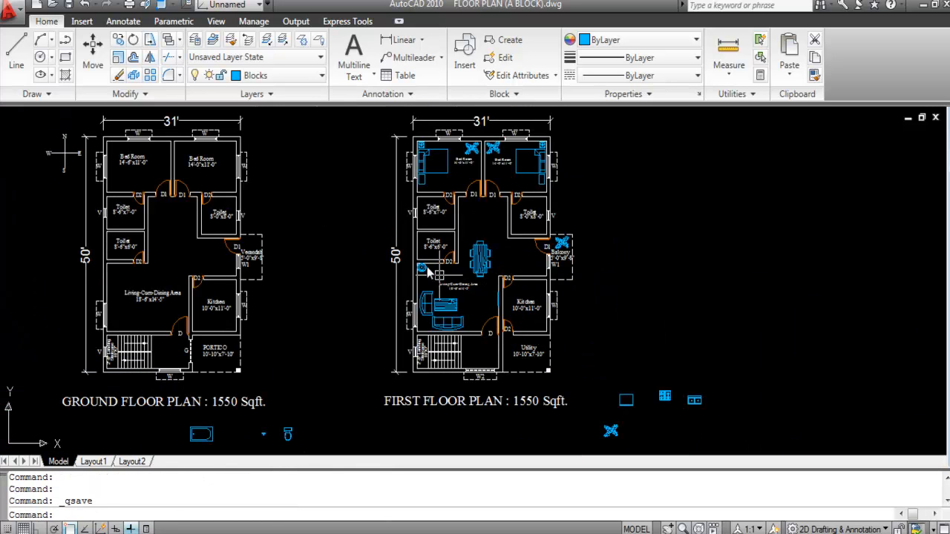
Step: Move the WC block from below the plans into the 8'-6"x6'-0" toilet
{"action": "scroll", "coordinate": [392, 221], "scroll_direction": "up", "scroll_amount": 2}
{"action": "scroll", "coordinate": [397, 223], "scroll_direction": "down", "scroll_amount": 3}
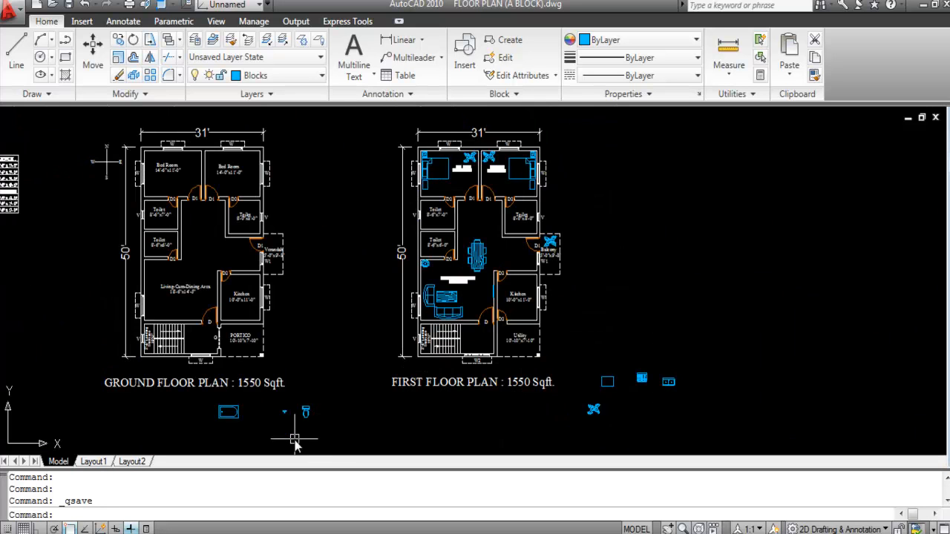
{"action": "scroll", "coordinate": [299, 423], "scroll_direction": "up", "scroll_amount": 3}
{"action": "scroll", "coordinate": [339, 434], "scroll_direction": "down", "scroll_amount": 1}
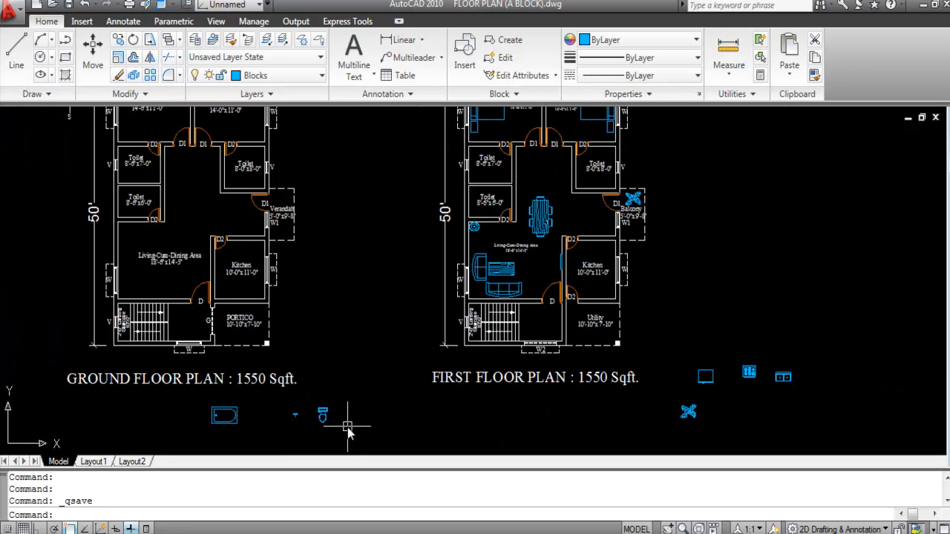
{"action": "scroll", "coordinate": [318, 426], "scroll_direction": "up", "scroll_amount": 1}
{"action": "left_click", "coordinate": [317, 426]}
{"action": "left_click", "coordinate": [313, 380]}
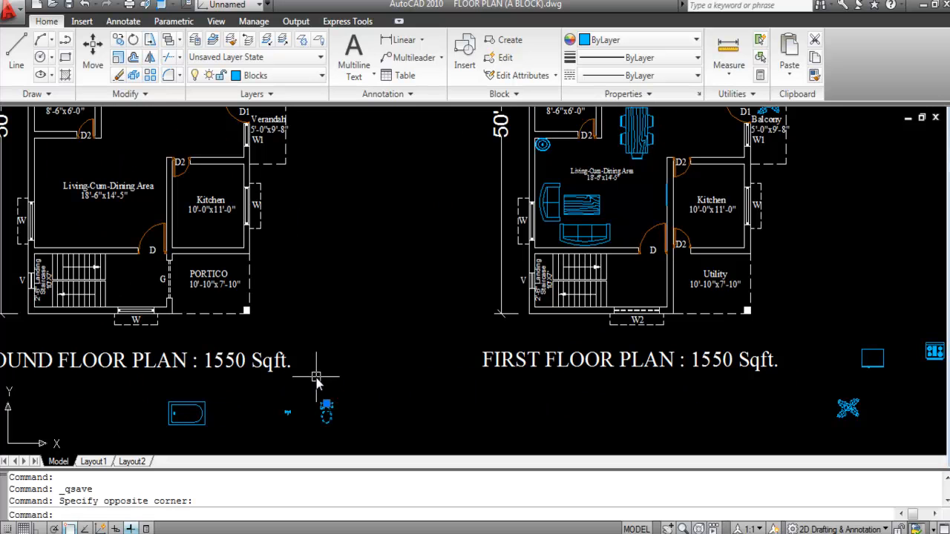
{"action": "key", "text": "Return"}
{"action": "left_click", "coordinate": [327, 409]}
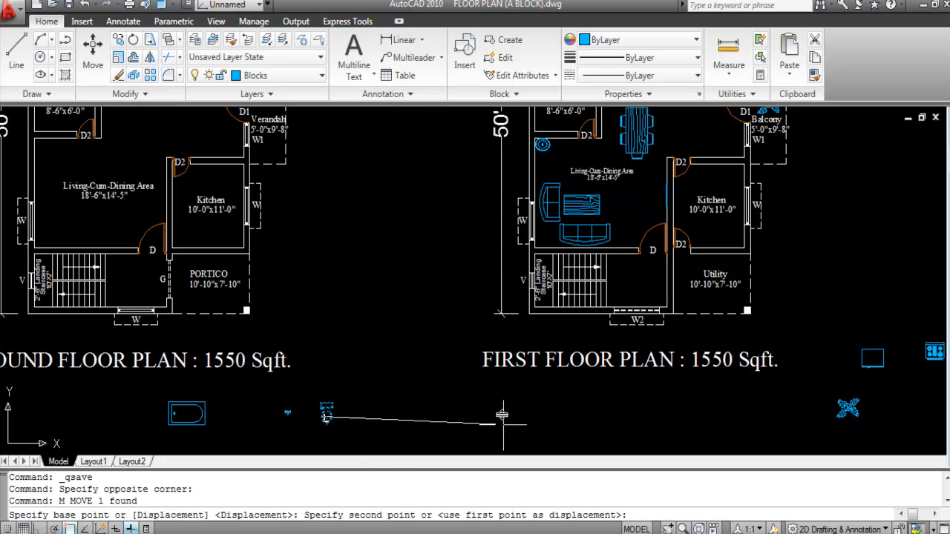
{"action": "scroll", "coordinate": [473, 395], "scroll_direction": "down", "scroll_amount": 2}
{"action": "scroll", "coordinate": [519, 226], "scroll_direction": "up", "scroll_amount": 7}
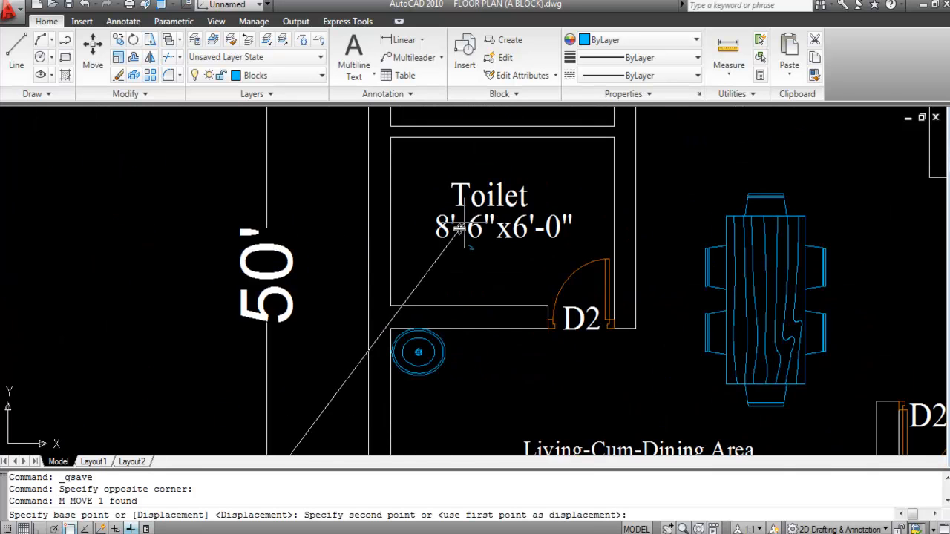
{"action": "left_click", "coordinate": [441, 277]}
Step: Match the Living-Cum-Dining Area label's text style onto the toilet labels
{"action": "scroll", "coordinate": [490, 223], "scroll_direction": "down", "scroll_amount": 4}
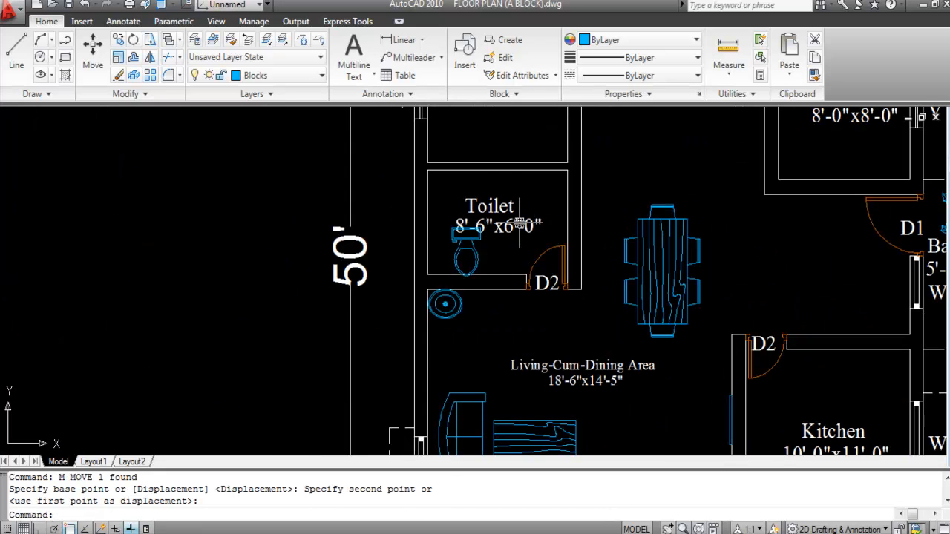
{"action": "left_click", "coordinate": [565, 328]}
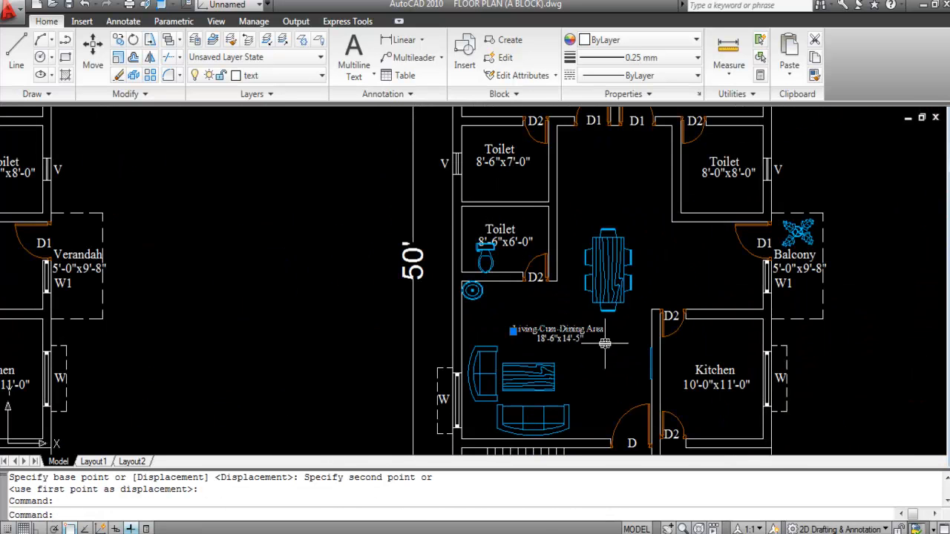
{"action": "key", "text": "Return"}
{"action": "scroll", "coordinate": [527, 245], "scroll_direction": "up", "scroll_amount": 2}
{"action": "left_click", "coordinate": [511, 254]}
{"action": "left_click", "coordinate": [498, 213]}
{"action": "key", "text": "Escape"}
Step: Select the 8'-6"x6'-0" size label and start moving it
{"action": "left_click", "coordinate": [490, 242]}
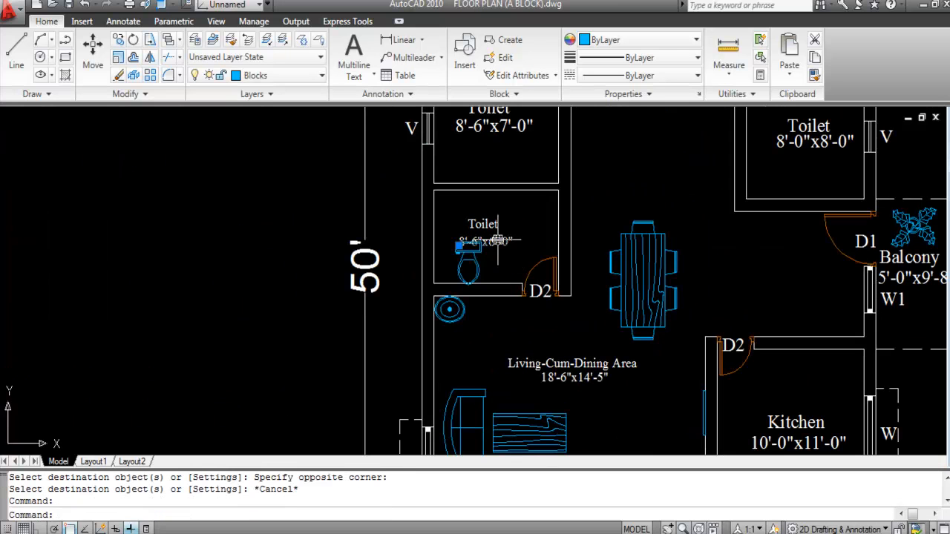
{"action": "type", "text": "m"}
{"action": "key", "text": "Return"}
{"action": "scroll", "coordinate": [494, 243], "scroll_direction": "up", "scroll_amount": 4}
Step: Raise the size label slightly, then shift both toilet labels right to centre them
{"action": "left_click", "coordinate": [494, 248]}
{"action": "left_click", "coordinate": [494, 231]}
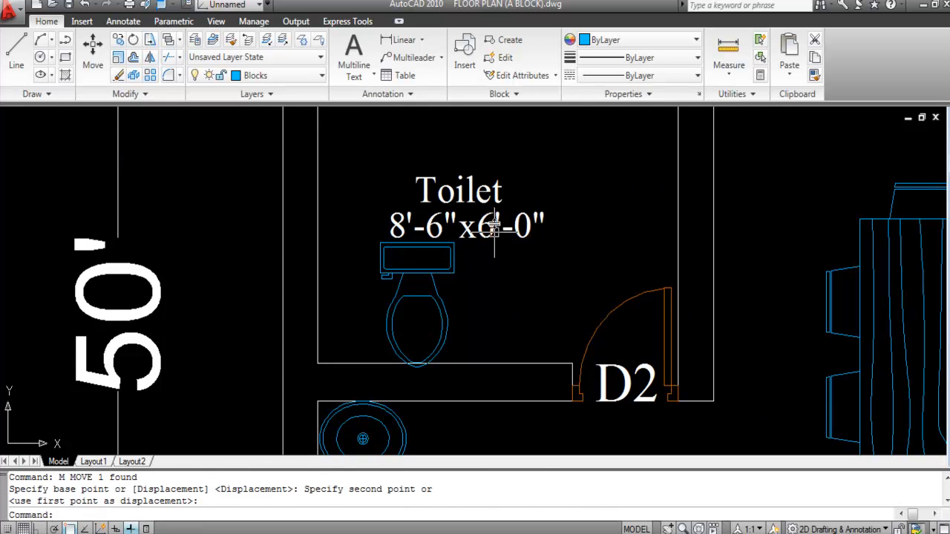
{"action": "left_click", "coordinate": [475, 224]}
{"action": "left_click", "coordinate": [472, 186]}
{"action": "type", "text": "m"}
{"action": "key", "text": "Return"}
{"action": "left_click", "coordinate": [461, 208]}
{"action": "left_click", "coordinate": [548, 202]}
Step: Rotate the toilet 90° with Ortho on
{"action": "scroll", "coordinate": [556, 266], "scroll_direction": "down", "scroll_amount": 2}
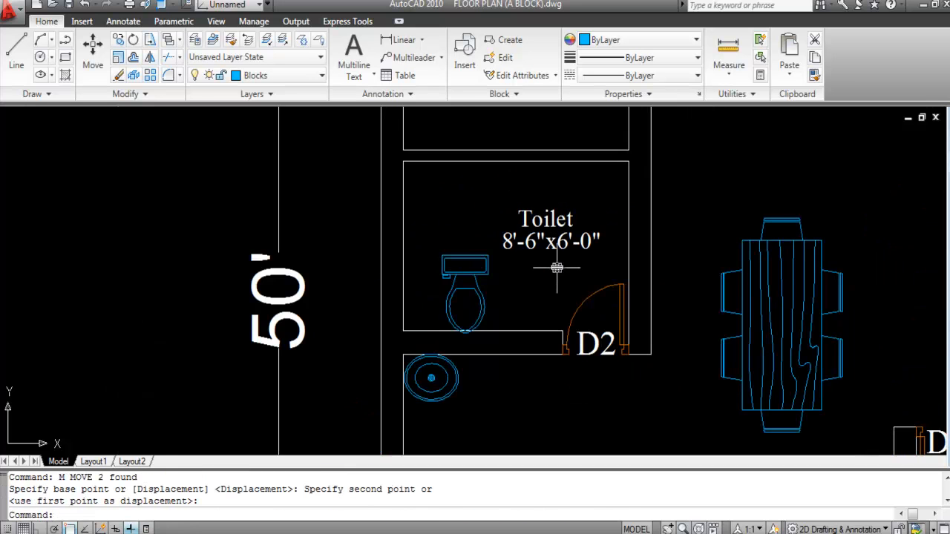
{"action": "scroll", "coordinate": [477, 269], "scroll_direction": "up", "scroll_amount": 2}
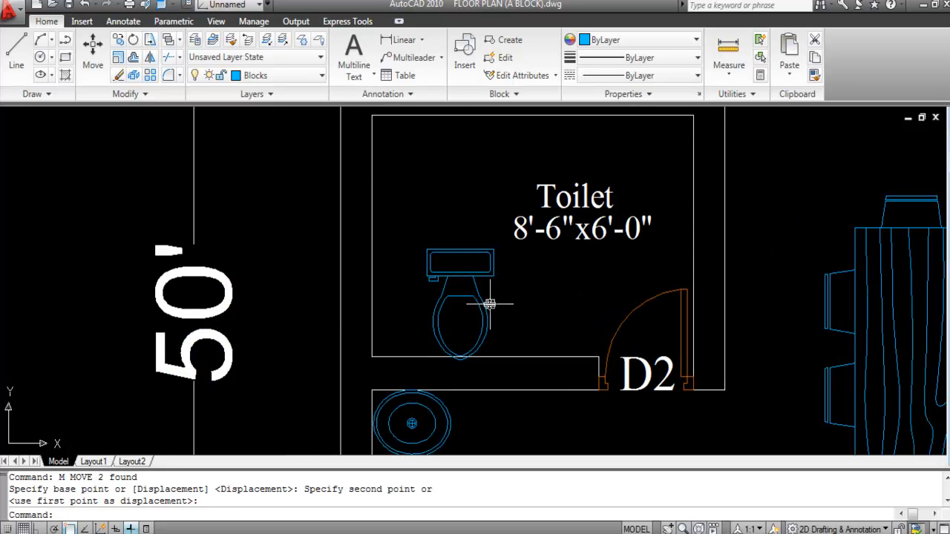
{"action": "left_click", "coordinate": [504, 312]}
{"action": "left_click", "coordinate": [453, 272]}
{"action": "type", "text": "RO"}
{"action": "key", "text": "Return"}
{"action": "left_click", "coordinate": [459, 276]}
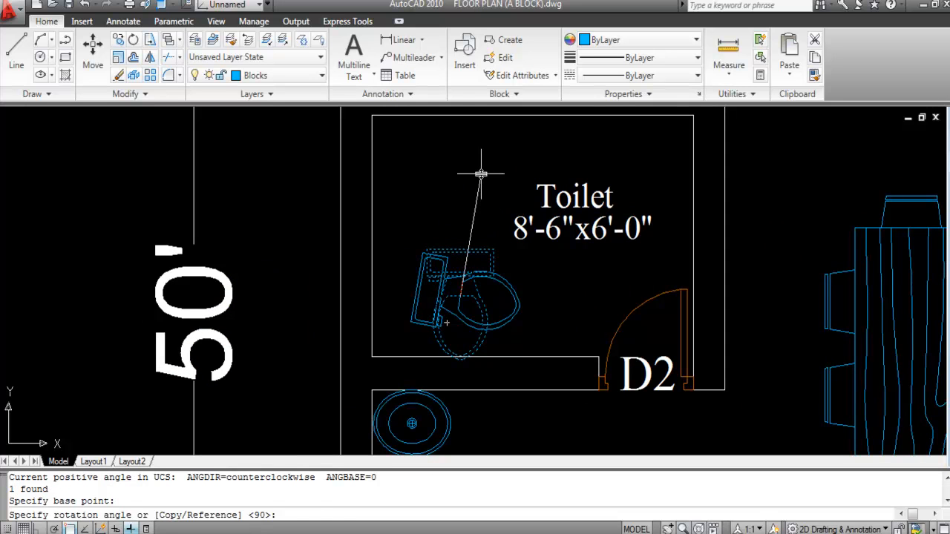
{"action": "key", "text": "F8"}
{"action": "left_click", "coordinate": [447, 176]}
Step: Mirror the rotated toilet about a horizontal line, keeping the original
{"action": "left_click", "coordinate": [479, 312]}
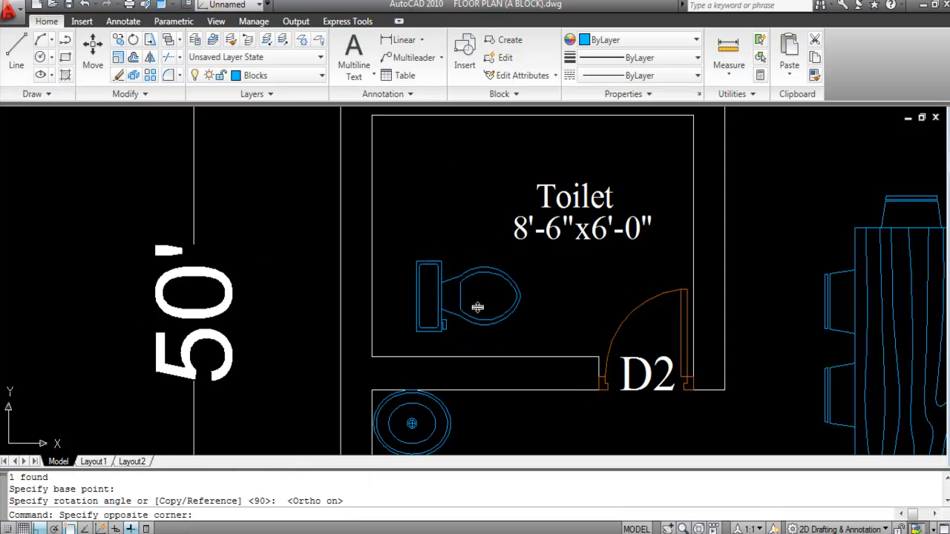
{"action": "left_click", "coordinate": [412, 291]}
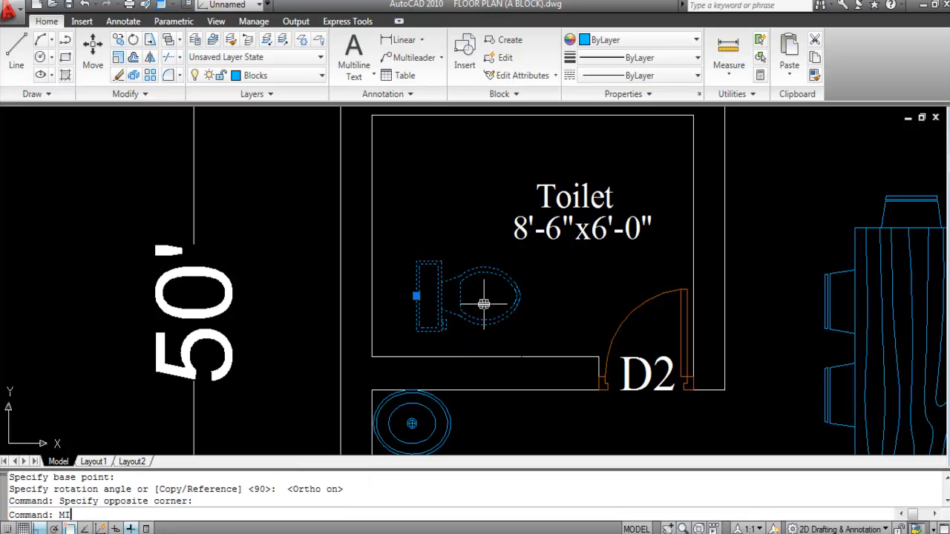
{"action": "key", "text": "Return"}
{"action": "left_click", "coordinate": [407, 237]}
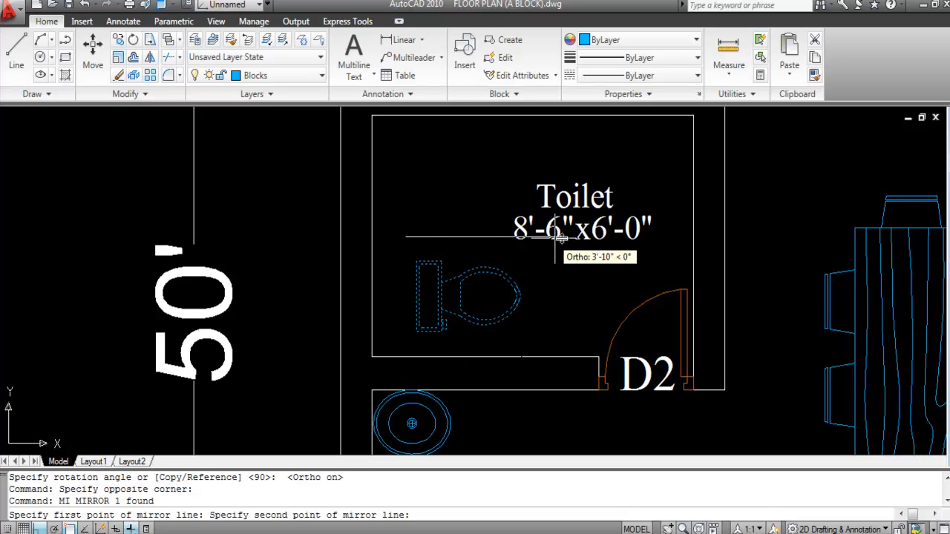
{"action": "left_click", "coordinate": [615, 241]}
{"action": "right_click", "coordinate": [615, 241]}
{"action": "left_click", "coordinate": [660, 251]}
{"action": "scroll", "coordinate": [488, 212], "scroll_direction": "down", "scroll_amount": 2}
{"action": "scroll", "coordinate": [468, 240], "scroll_direction": "up", "scroll_amount": 3}
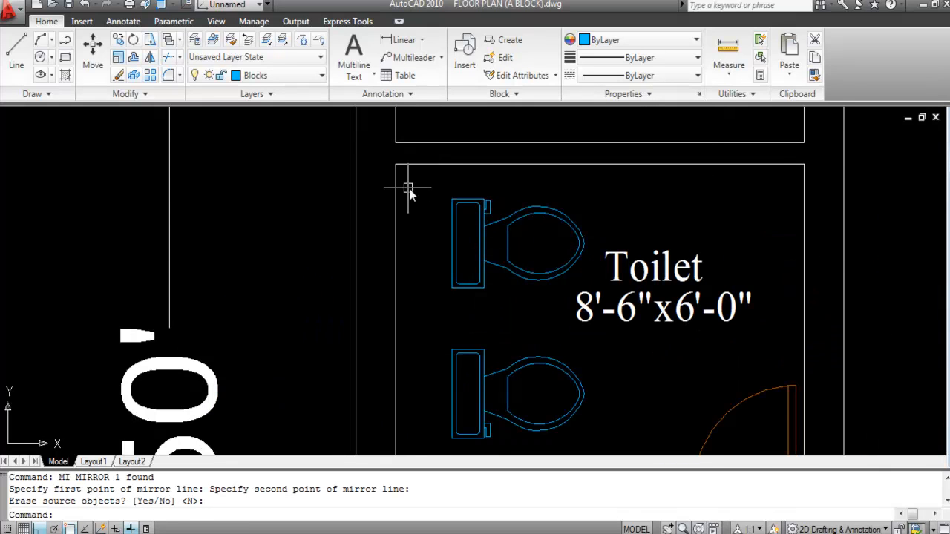
Step: Move the upper toilet so its corner sits in the room's top-left corner
{"action": "left_click", "coordinate": [467, 234]}
{"action": "left_click", "coordinate": [442, 222]}
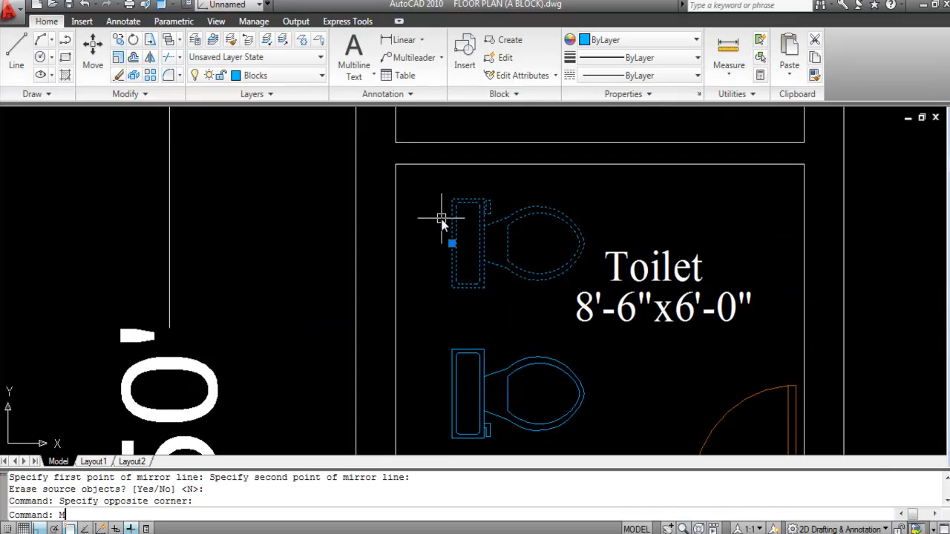
{"action": "type", "text": "M"}
{"action": "key", "text": "Return"}
{"action": "scroll", "coordinate": [448, 219], "scroll_direction": "up", "scroll_amount": 3}
{"action": "left_click", "coordinate": [453, 199]}
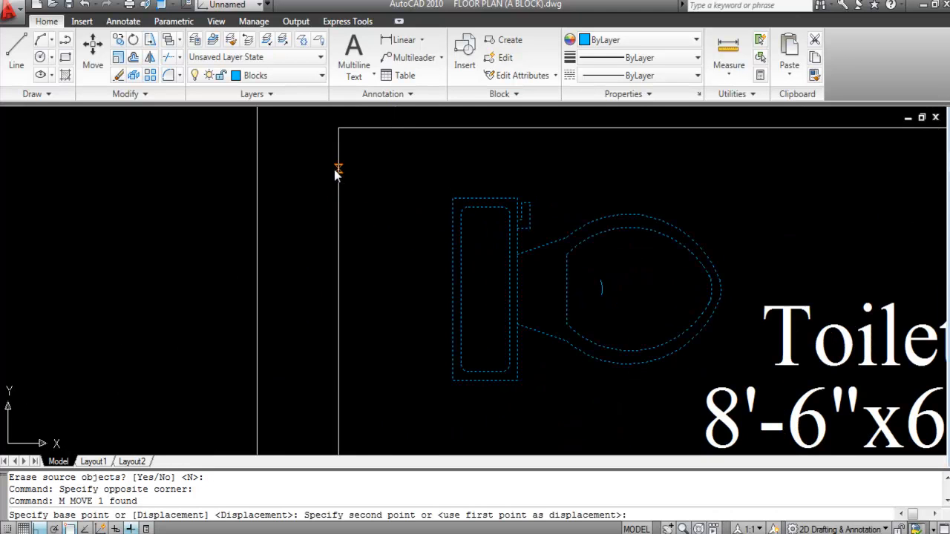
{"action": "left_click", "coordinate": [339, 158]}
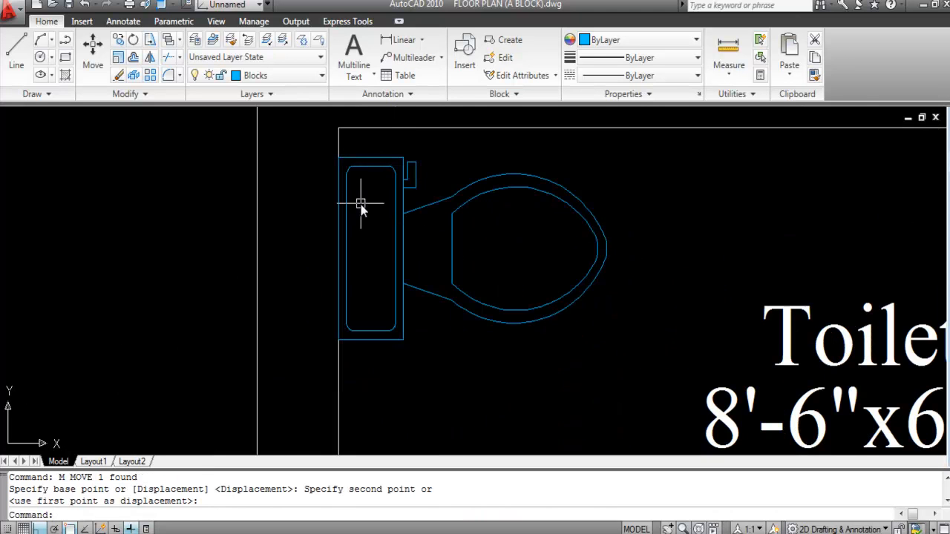
Step: Copy the toilet against the left wall of the 8'-6"x7'-0" toilet above
{"action": "scroll", "coordinate": [360, 207], "scroll_direction": "down", "scroll_amount": 1}
{"action": "scroll", "coordinate": [444, 284], "scroll_direction": "down", "scroll_amount": 1}
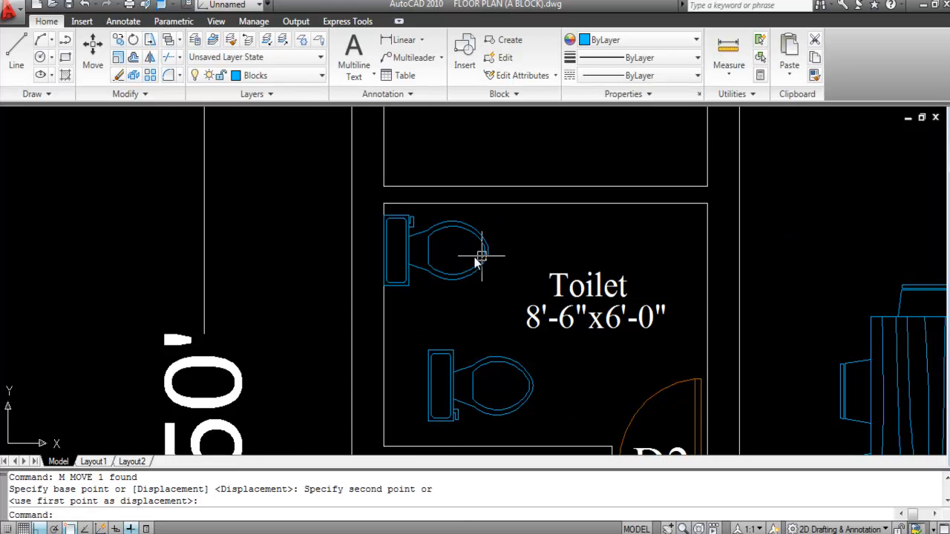
{"action": "scroll", "coordinate": [470, 300], "scroll_direction": "down", "scroll_amount": 1}
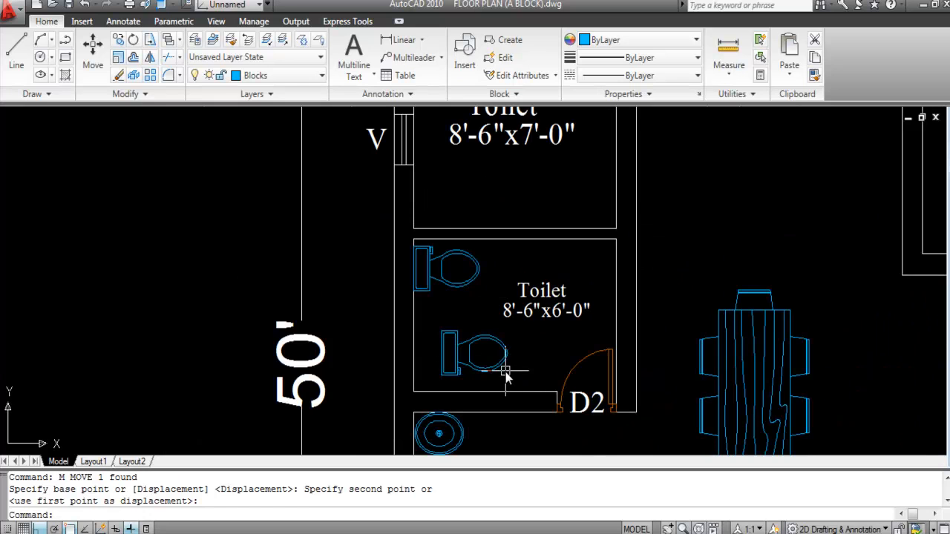
{"action": "scroll", "coordinate": [509, 378], "scroll_direction": "down", "scroll_amount": 2}
{"action": "scroll", "coordinate": [443, 339], "scroll_direction": "up", "scroll_amount": 2}
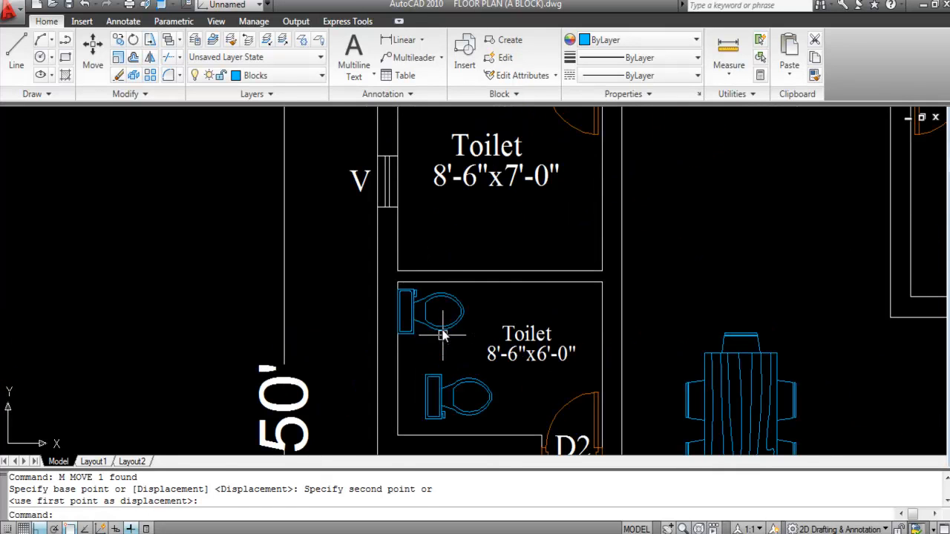
{"action": "left_click", "coordinate": [439, 317]}
{"action": "left_click", "coordinate": [421, 348]}
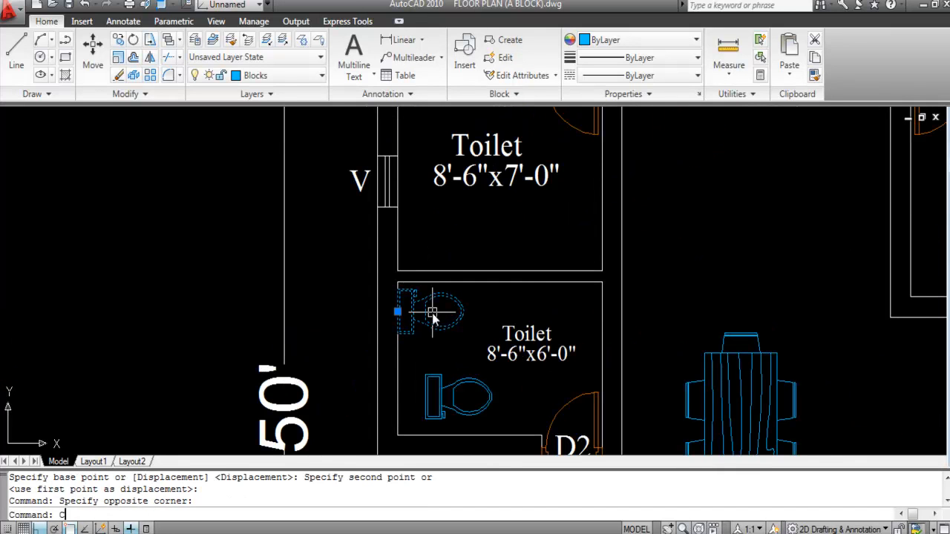
{"action": "type", "text": "CO"}
{"action": "key", "text": "Return"}
{"action": "scroll", "coordinate": [391, 323], "scroll_direction": "up", "scroll_amount": 3}
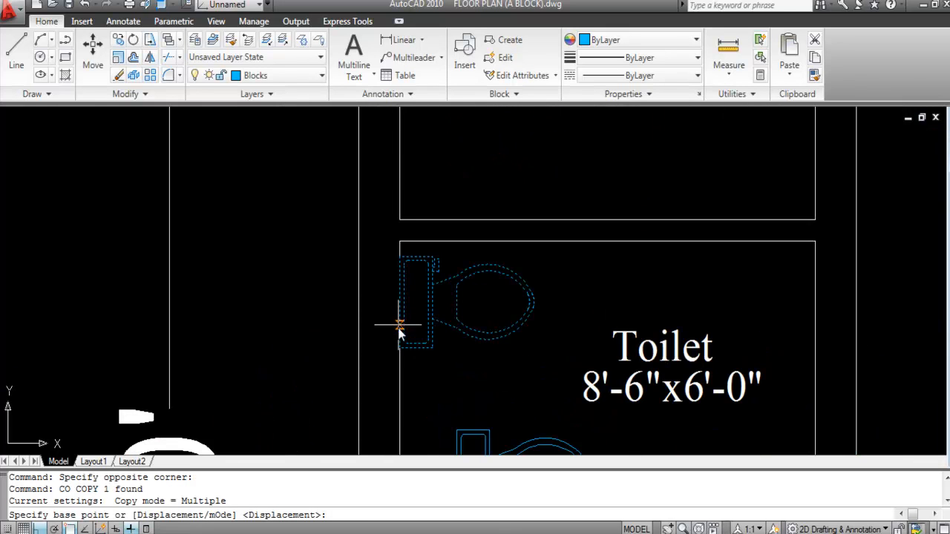
{"action": "left_click", "coordinate": [399, 343]}
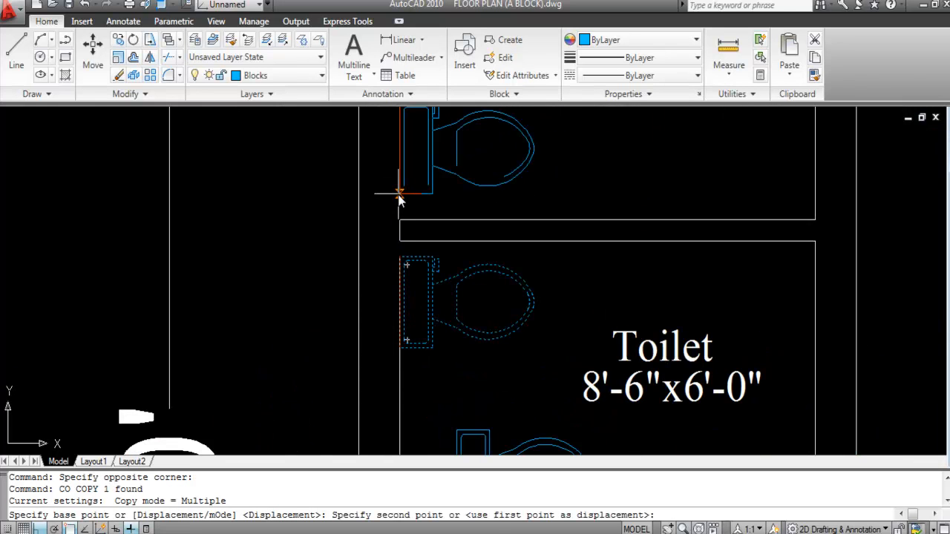
{"action": "left_click", "coordinate": [401, 190]}
{"action": "scroll", "coordinate": [479, 271], "scroll_direction": "down", "scroll_amount": 8}
{"action": "key", "text": "Escape"}
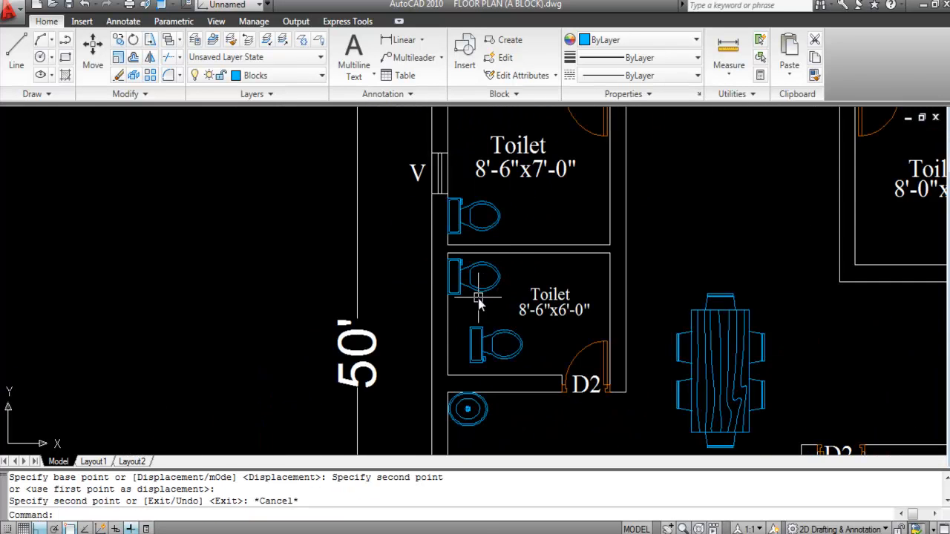
Step: Copy the V ventilator onto the outer wall of the lower 8'-6"x6'-0" toilet
{"action": "scroll", "coordinate": [478, 297], "scroll_direction": "up", "scroll_amount": 2}
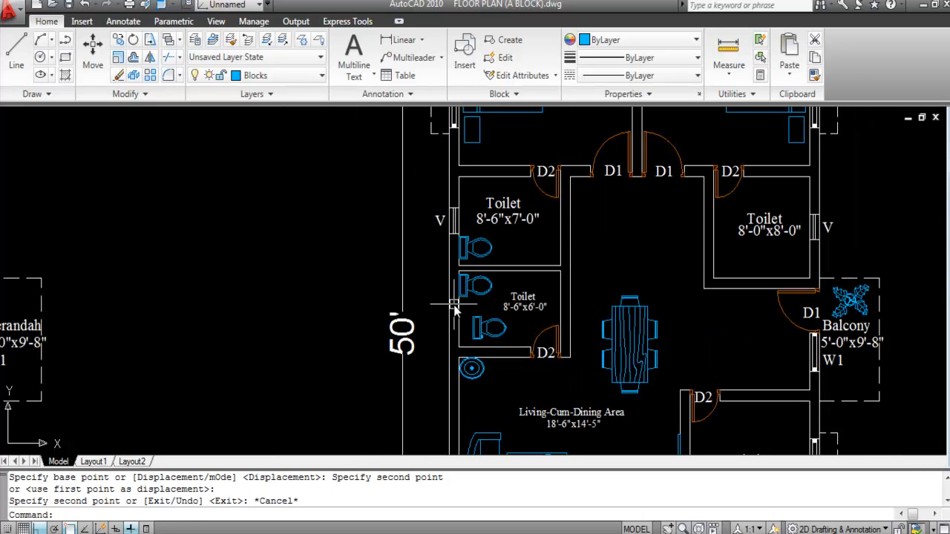
{"action": "left_click", "coordinate": [424, 193]}
{"action": "left_click", "coordinate": [474, 248]}
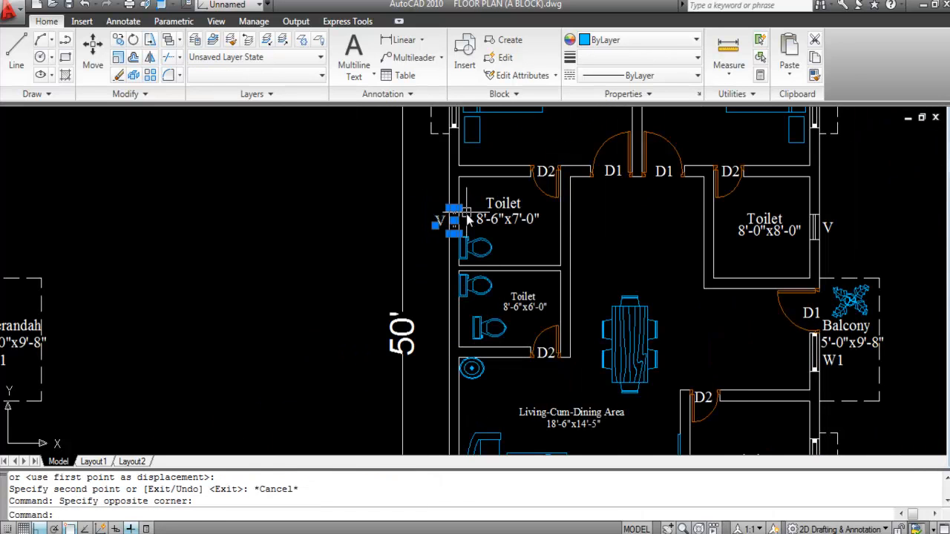
{"action": "scroll", "coordinate": [466, 210], "scroll_direction": "up", "scroll_amount": 3}
{"action": "type", "text": "CO"}
{"action": "key", "text": "Return"}
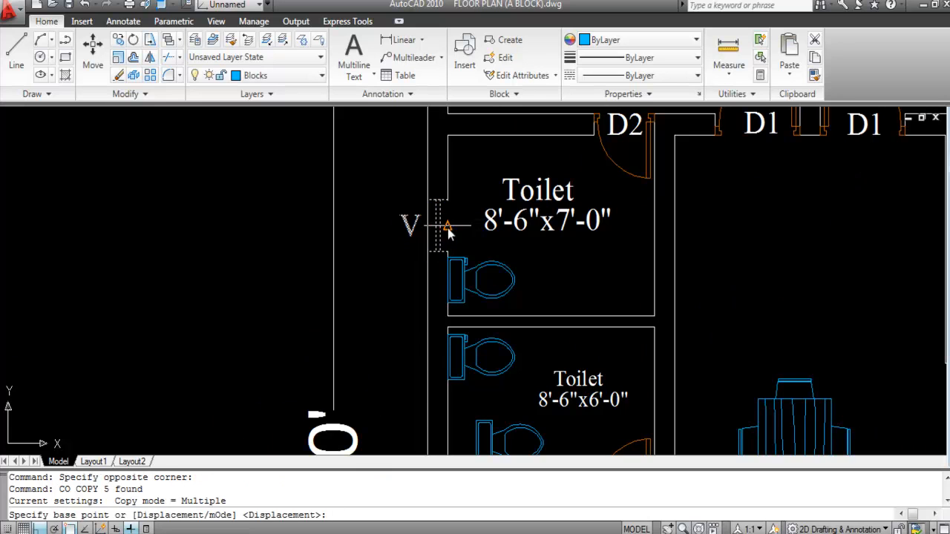
{"action": "left_click", "coordinate": [445, 227]}
{"action": "scroll", "coordinate": [436, 152], "scroll_direction": "down", "scroll_amount": 2}
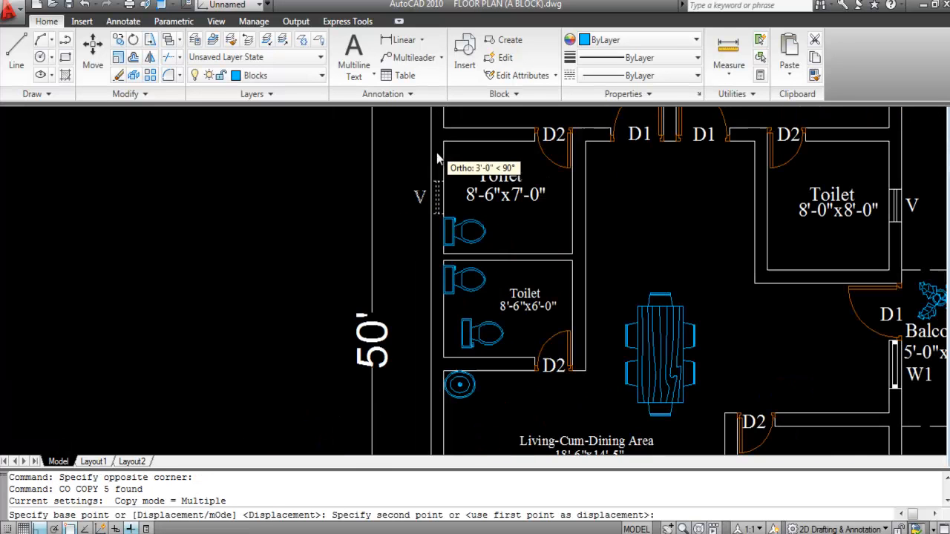
{"action": "left_click", "coordinate": [446, 315]}
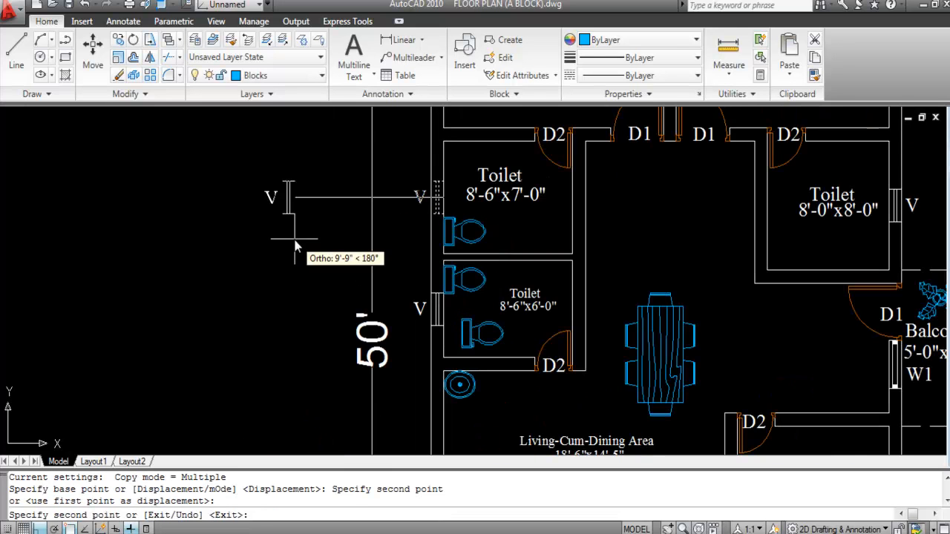
{"action": "key", "text": "Escape"}
{"action": "scroll", "coordinate": [379, 319], "scroll_direction": "down", "scroll_amount": 1}
Step: Save the drawing
{"action": "scroll", "coordinate": [420, 308], "scroll_direction": "up", "scroll_amount": 3}
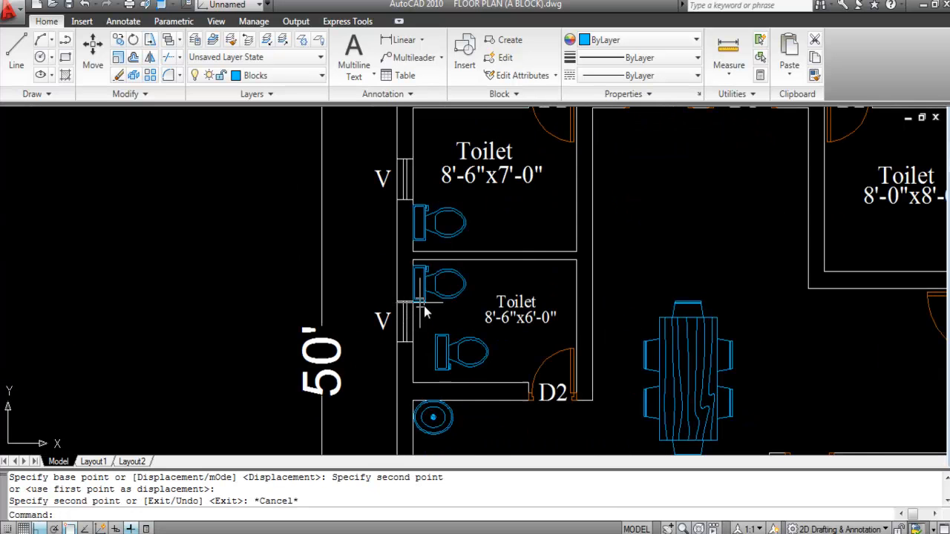
{"action": "key", "text": "ctrl+s"}
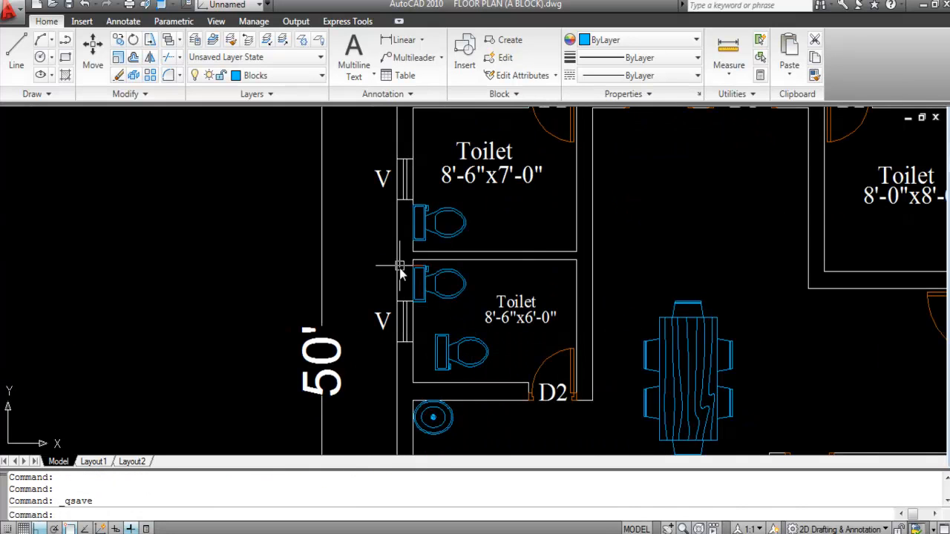
{"action": "scroll", "coordinate": [416, 264], "scroll_direction": "up", "scroll_amount": 5}
{"action": "scroll", "coordinate": [447, 305], "scroll_direction": "down", "scroll_amount": 4}
Step: Erase the extra lower WC so a single WC stays against the left wall
{"action": "scroll", "coordinate": [439, 221], "scroll_direction": "up", "scroll_amount": 2}
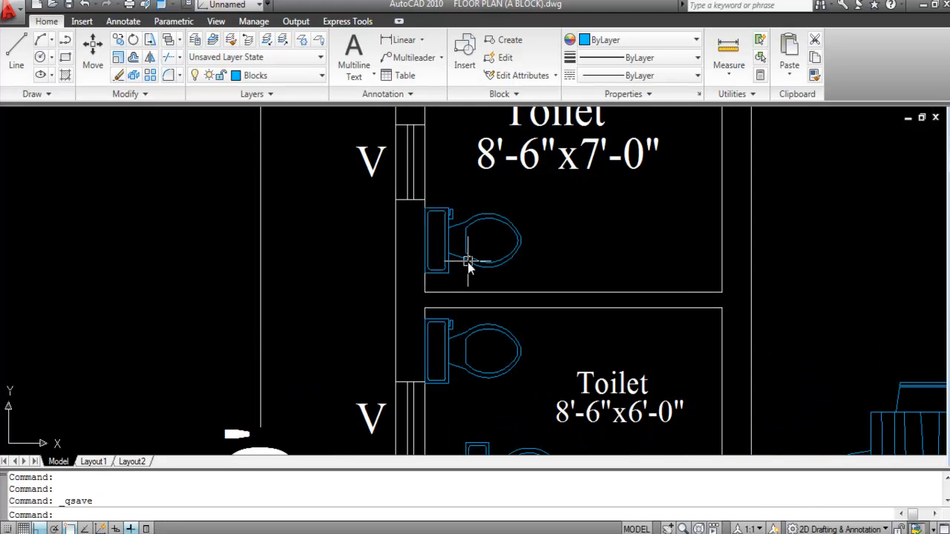
{"action": "left_click", "coordinate": [549, 388]}
{"action": "left_click", "coordinate": [511, 357]}
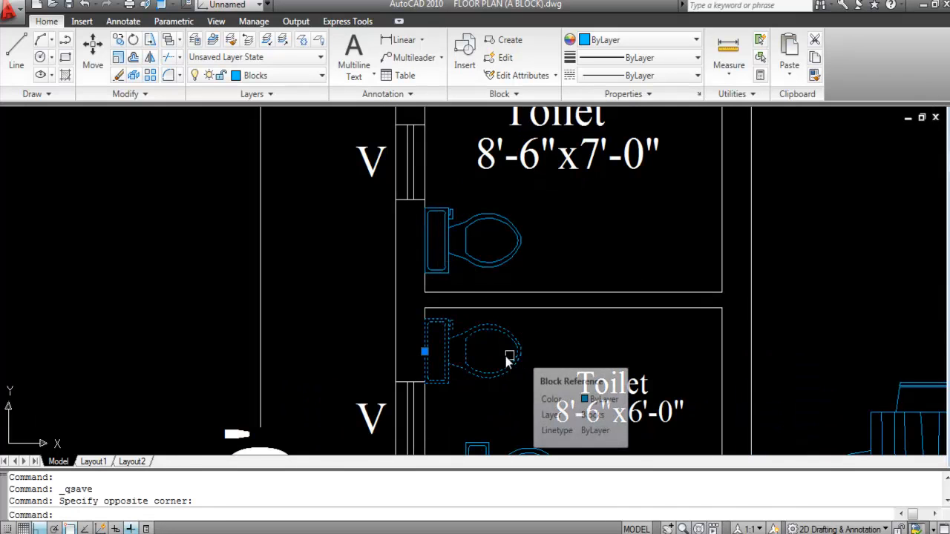
{"action": "scroll", "coordinate": [467, 379], "scroll_direction": "up", "scroll_amount": 3}
{"action": "type", "text": "M"}
{"action": "key", "text": "Return"}
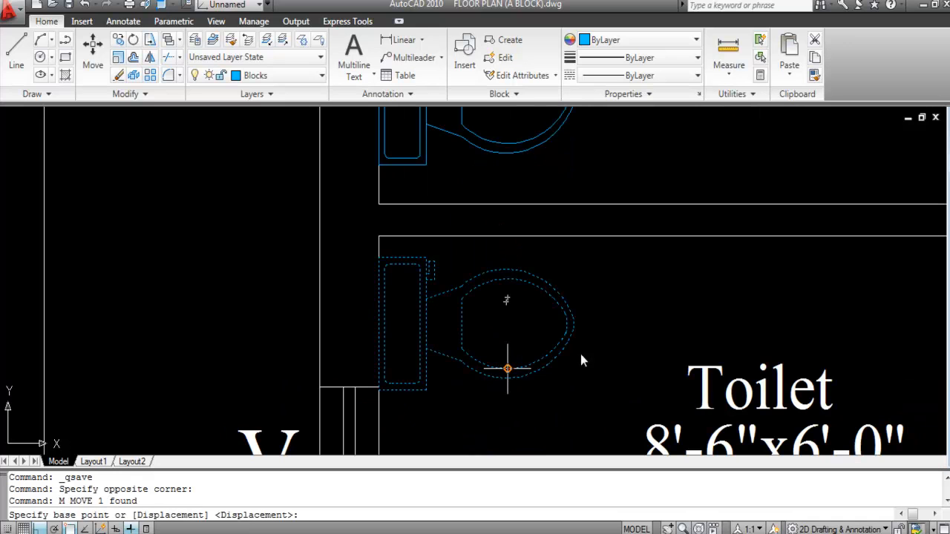
{"action": "scroll", "coordinate": [677, 323], "scroll_direction": "down", "scroll_amount": 4}
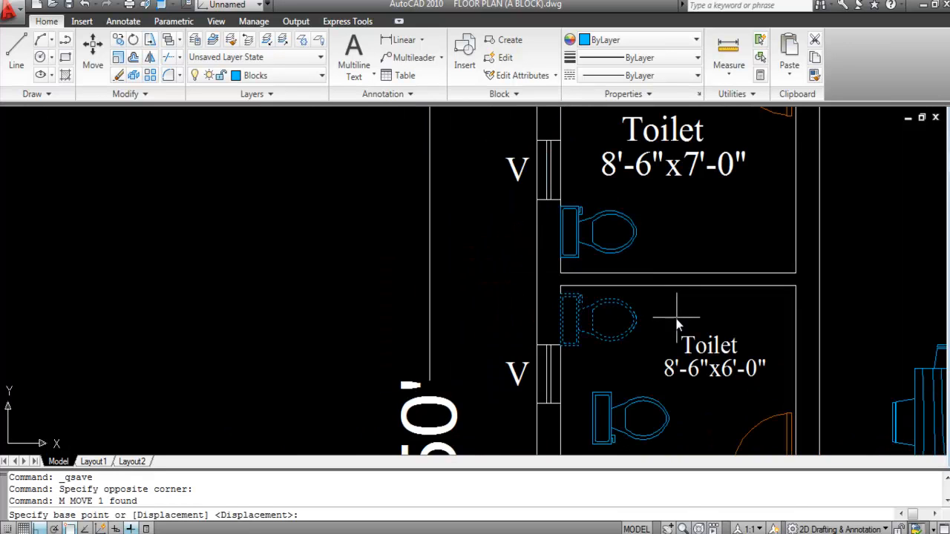
{"action": "scroll", "coordinate": [601, 317], "scroll_direction": "down", "scroll_amount": 2}
{"action": "key", "text": "Escape"}
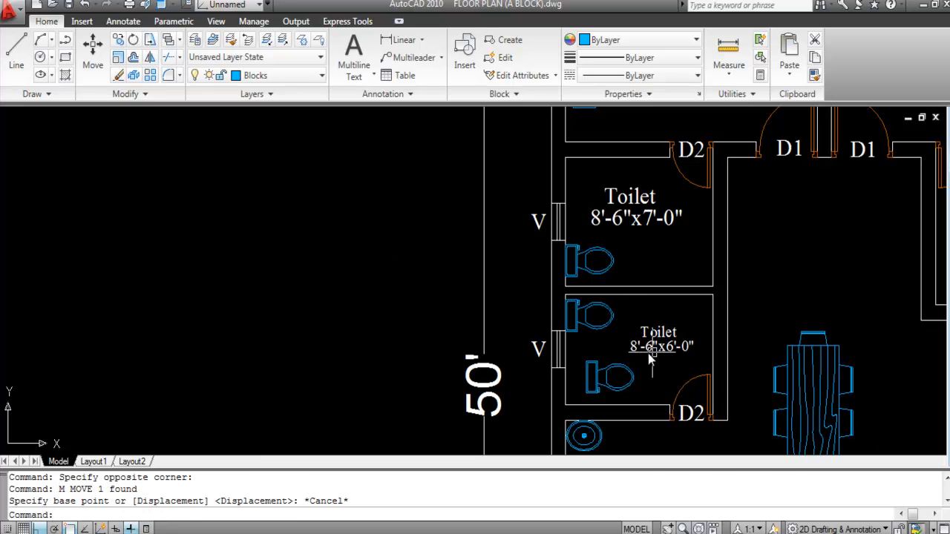
{"action": "left_click", "coordinate": [615, 382]}
{"action": "left_click", "coordinate": [583, 385]}
{"action": "key", "text": "Delete"}
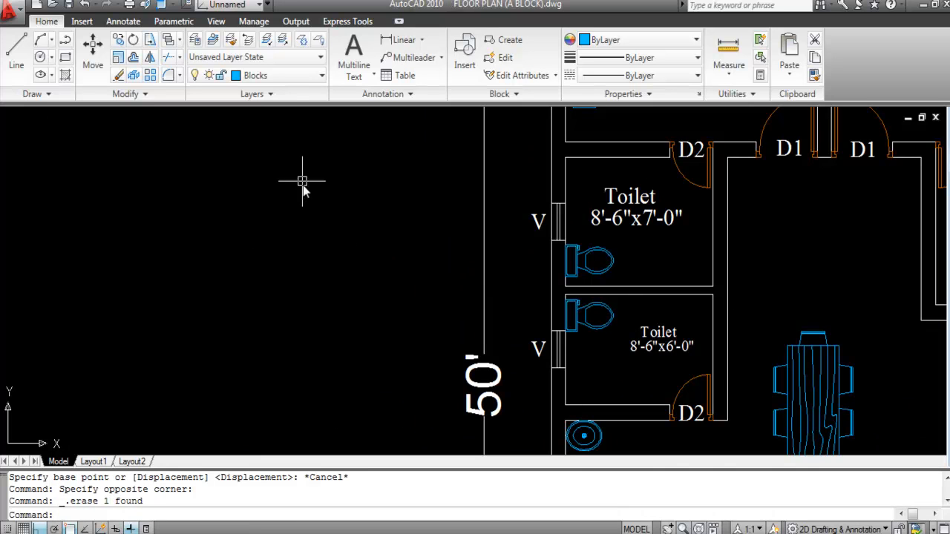
{"action": "scroll", "coordinate": [338, 217], "scroll_direction": "down", "scroll_amount": 2}
{"action": "scroll", "coordinate": [428, 210], "scroll_direction": "down", "scroll_amount": 5}
{"action": "scroll", "coordinate": [319, 347], "scroll_direction": "up", "scroll_amount": 3}
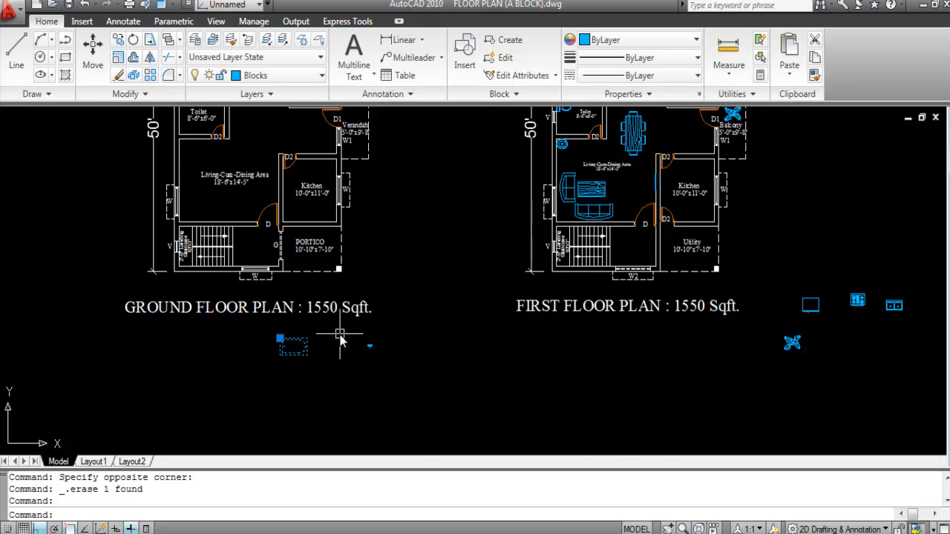
Step: Move the bathtub block into the small 8'-6"x6'-0" toilet room, below the WC
{"action": "type", "text": "M"}
{"action": "key", "text": "Return"}
{"action": "left_click", "coordinate": [288, 358]}
{"action": "key", "text": "F8"}
{"action": "scroll", "coordinate": [384, 394], "scroll_direction": "down", "scroll_amount": 2}
{"action": "scroll", "coordinate": [475, 261], "scroll_direction": "up", "scroll_amount": 8}
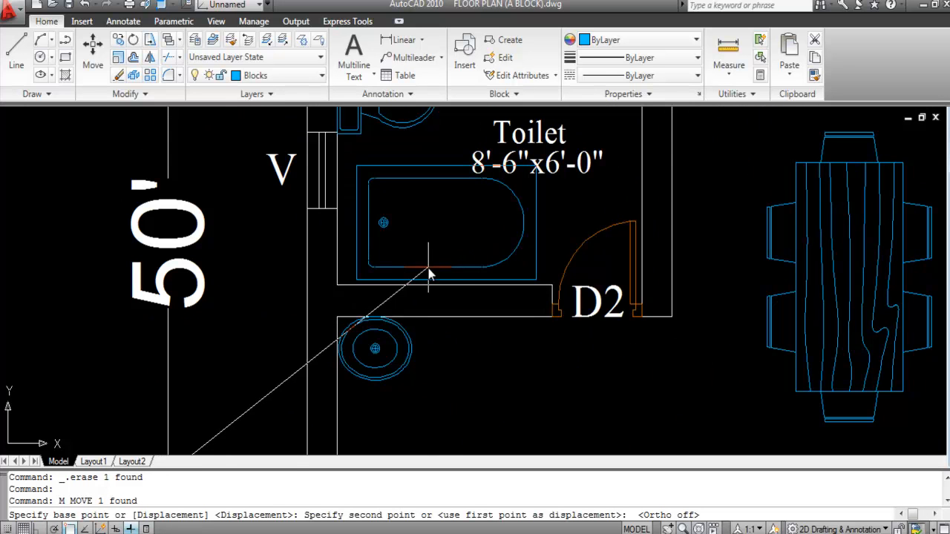
{"action": "left_click", "coordinate": [426, 268]}
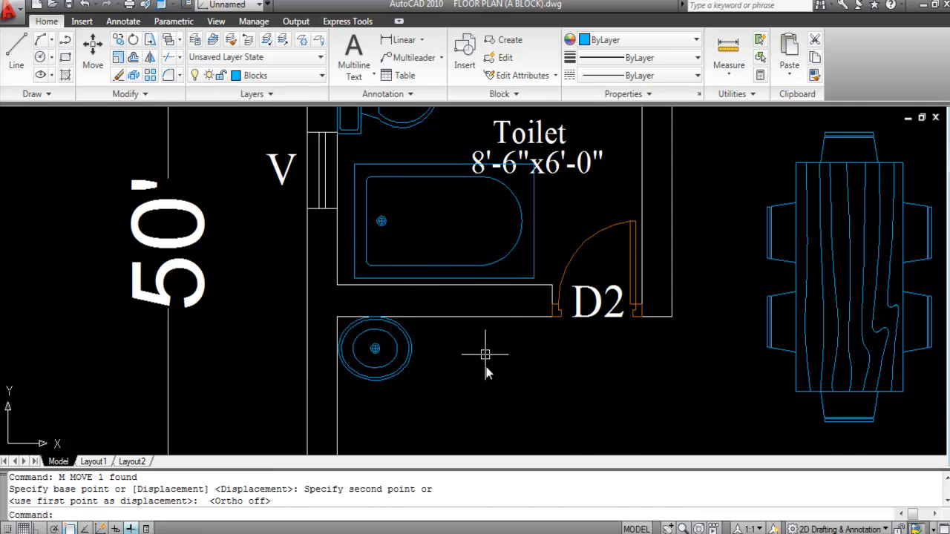
{"action": "scroll", "coordinate": [484, 339], "scroll_direction": "down", "scroll_amount": 2}
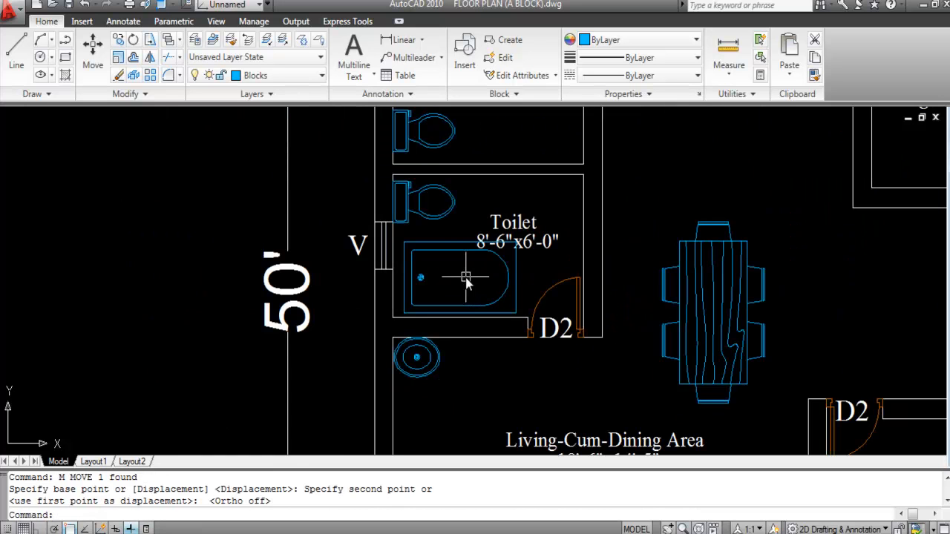
{"action": "scroll", "coordinate": [426, 257], "scroll_direction": "up", "scroll_amount": 3}
Step: Shift the bathtub left so it fits flush against the outer wall
{"action": "left_click", "coordinate": [409, 273]}
{"action": "key", "text": "Return"}
{"action": "scroll", "coordinate": [401, 276], "scroll_direction": "up", "scroll_amount": 3}
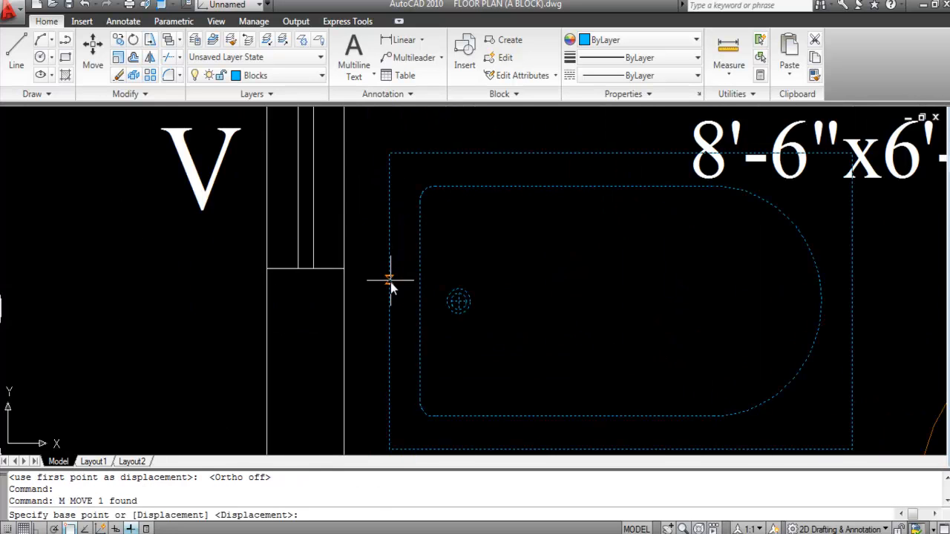
{"action": "left_click", "coordinate": [389, 282]}
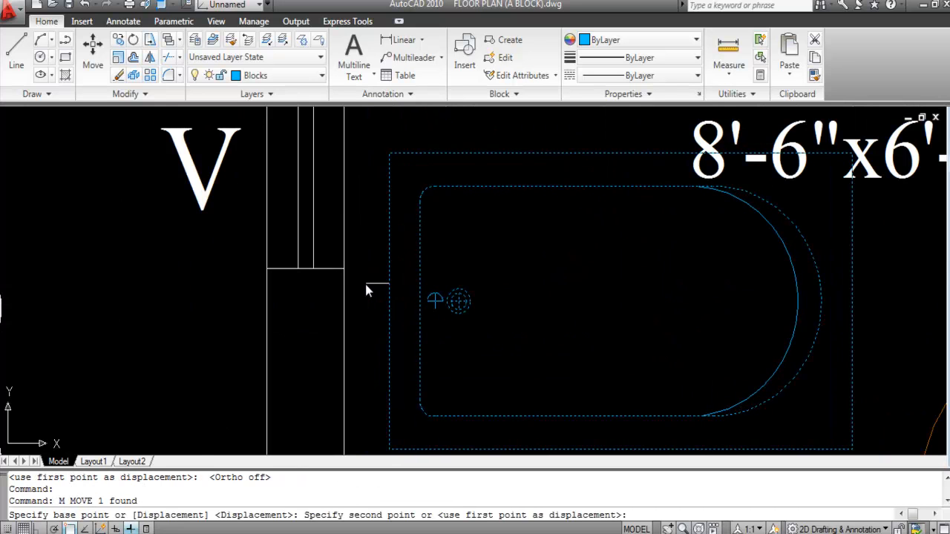
{"action": "left_click", "coordinate": [366, 283]}
{"action": "scroll", "coordinate": [393, 288], "scroll_direction": "down", "scroll_amount": 3}
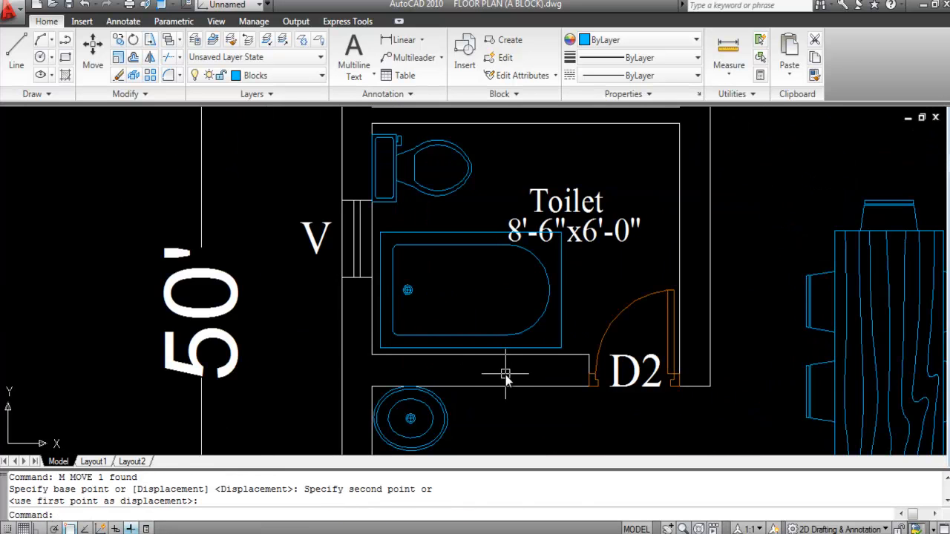
{"action": "scroll", "coordinate": [505, 375], "scroll_direction": "down", "scroll_amount": 3}
{"action": "scroll", "coordinate": [583, 212], "scroll_direction": "up", "scroll_amount": 2}
{"action": "scroll", "coordinate": [566, 242], "scroll_direction": "down", "scroll_amount": 2}
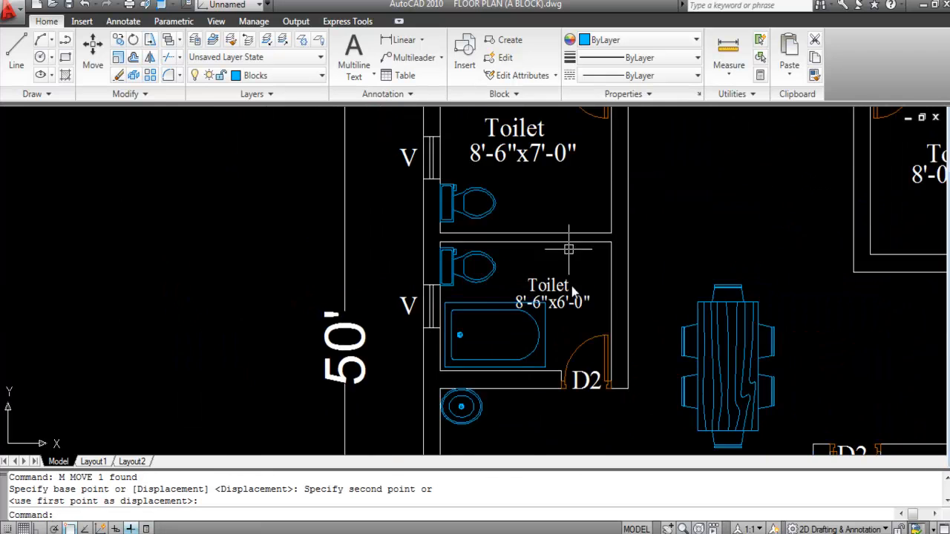
{"action": "scroll", "coordinate": [567, 242], "scroll_direction": "down", "scroll_amount": 3}
{"action": "left_click", "coordinate": [605, 400]}
Step: Match the toilet label's text style to the Living-Cum-Dining Area label with MA
{"action": "type", "text": "MA"}
{"action": "key", "text": "Return"}
{"action": "scroll", "coordinate": [581, 331], "scroll_direction": "up", "scroll_amount": 5}
{"action": "left_click", "coordinate": [575, 326]}
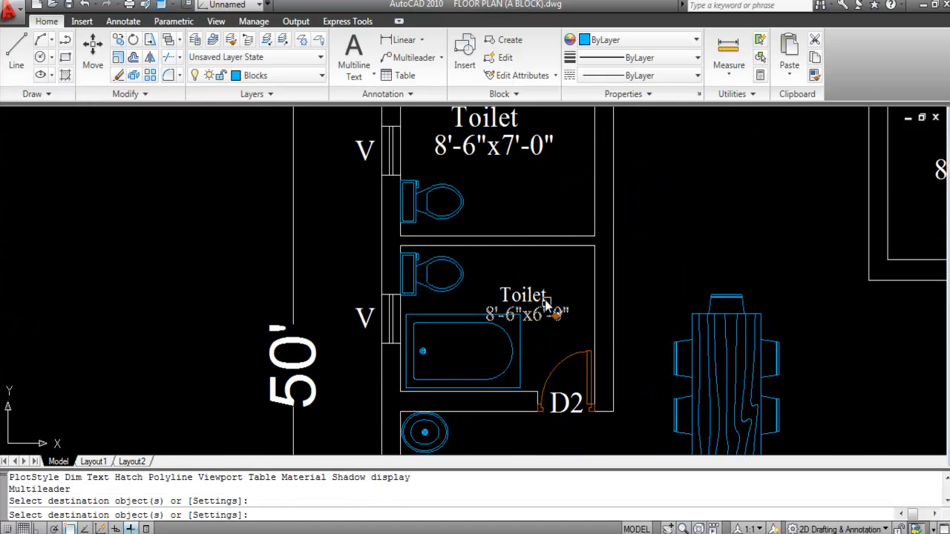
{"action": "key", "text": "Escape"}
Step: Move both lines of the Toilet label up and to the left
{"action": "left_click", "coordinate": [547, 313]}
{"action": "left_click", "coordinate": [538, 293]}
{"action": "type", "text": "M"}
{"action": "key", "text": "Return"}
{"action": "scroll", "coordinate": [530, 293], "scroll_direction": "up", "scroll_amount": 4}
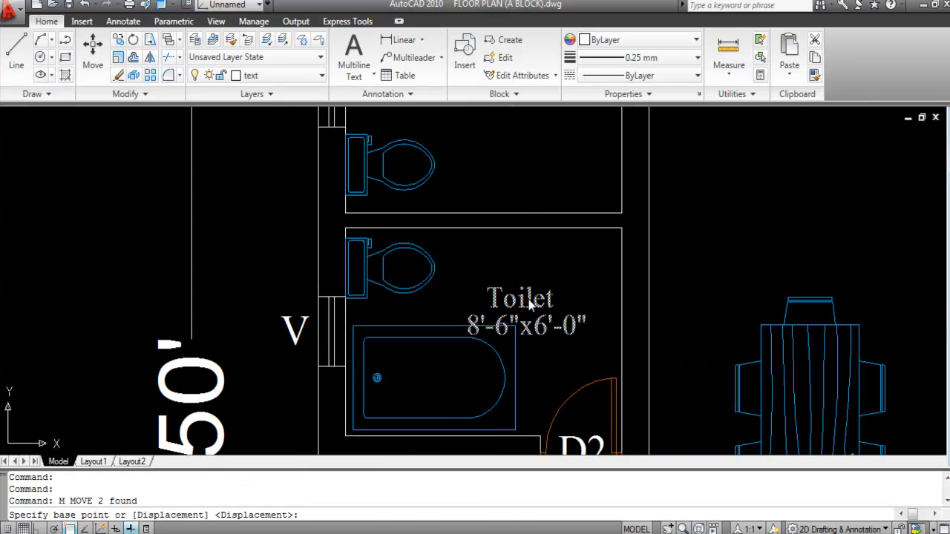
{"action": "left_click", "coordinate": [533, 319]}
{"action": "left_click", "coordinate": [490, 248]}
{"action": "scroll", "coordinate": [512, 244], "scroll_direction": "down", "scroll_amount": 4}
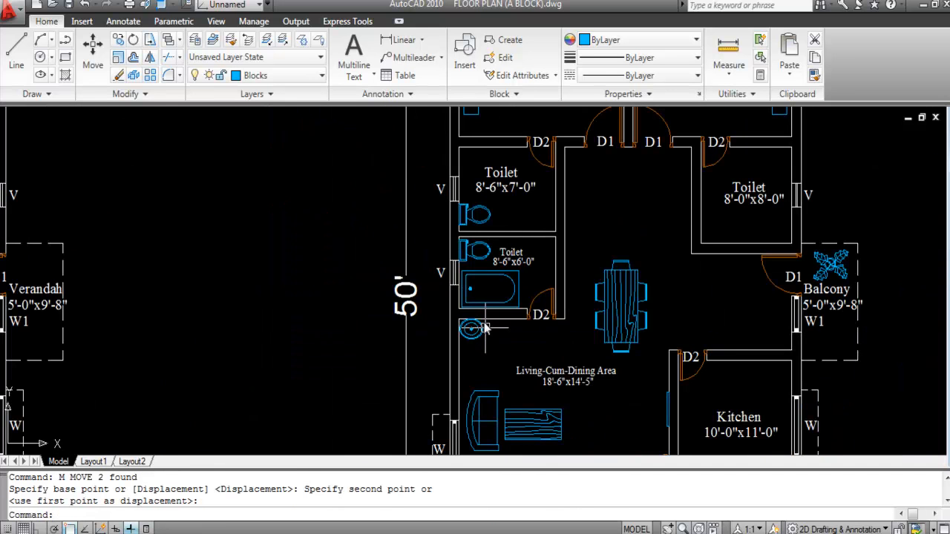
{"action": "scroll", "coordinate": [472, 352], "scroll_direction": "up", "scroll_amount": 3}
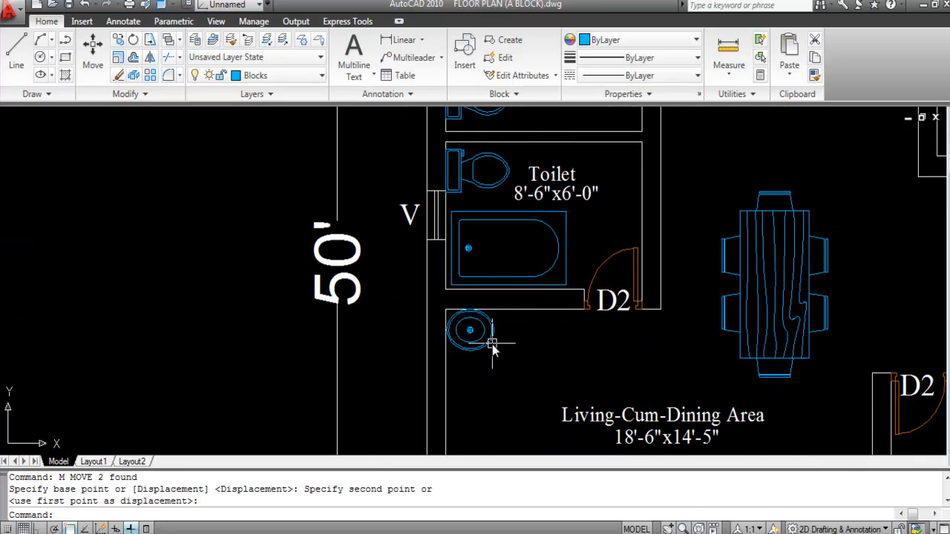
Step: Copy the wash basin into the toilet's upper-right corner
{"action": "left_click", "coordinate": [483, 342]}
{"action": "scroll", "coordinate": [483, 342], "scroll_direction": "up", "scroll_amount": 1}
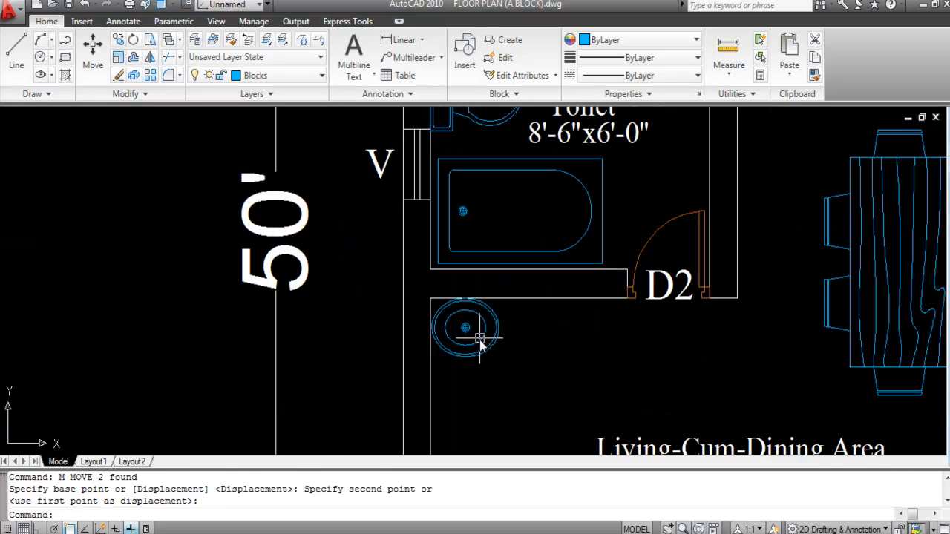
{"action": "key", "text": "Return"}
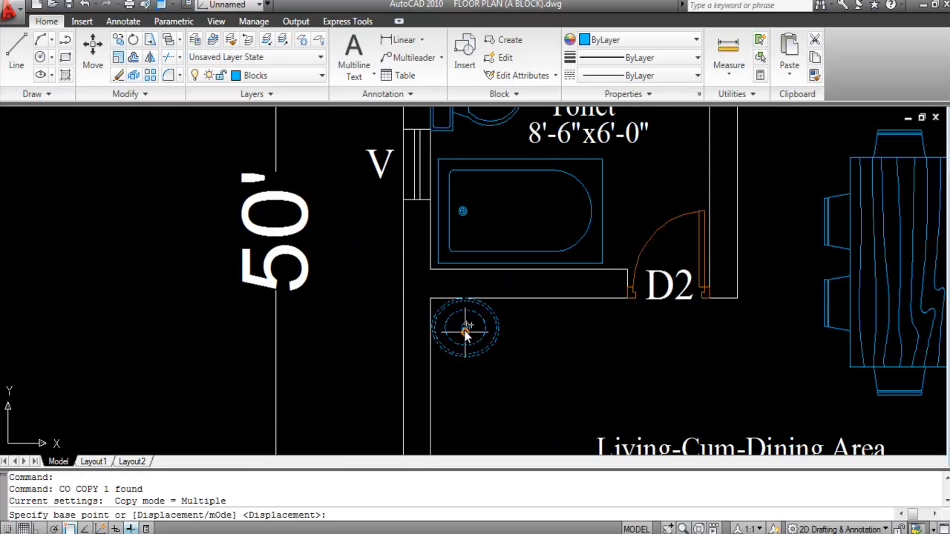
{"action": "left_click", "coordinate": [464, 328]}
{"action": "scroll", "coordinate": [564, 296], "scroll_direction": "down", "scroll_amount": 2}
{"action": "scroll", "coordinate": [602, 215], "scroll_direction": "up", "scroll_amount": 3}
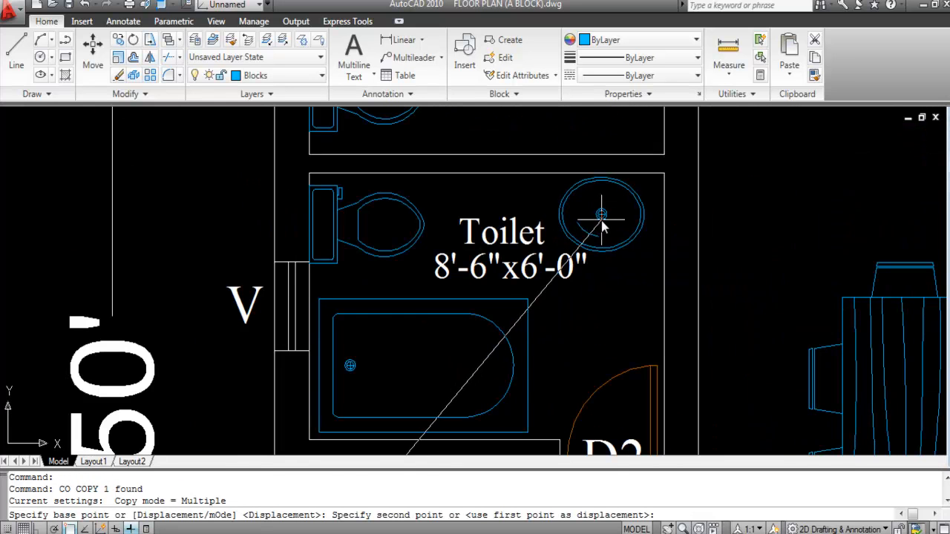
{"action": "left_click", "coordinate": [601, 219]}
{"action": "key", "text": "Escape"}
Step: Rotate the basin copy to 270 degrees
{"action": "left_click", "coordinate": [620, 249]}
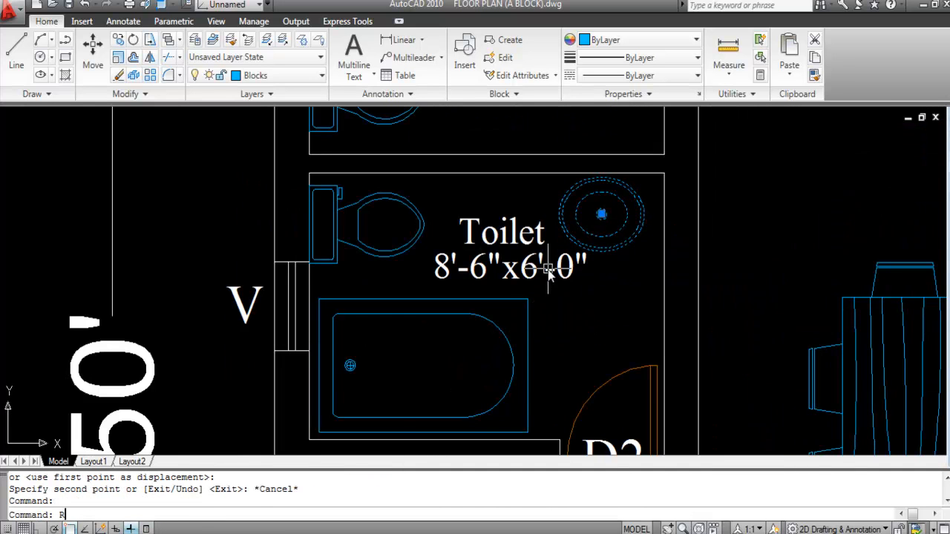
{"action": "type", "text": "RO"}
{"action": "key", "text": "Return"}
{"action": "left_click", "coordinate": [601, 200]}
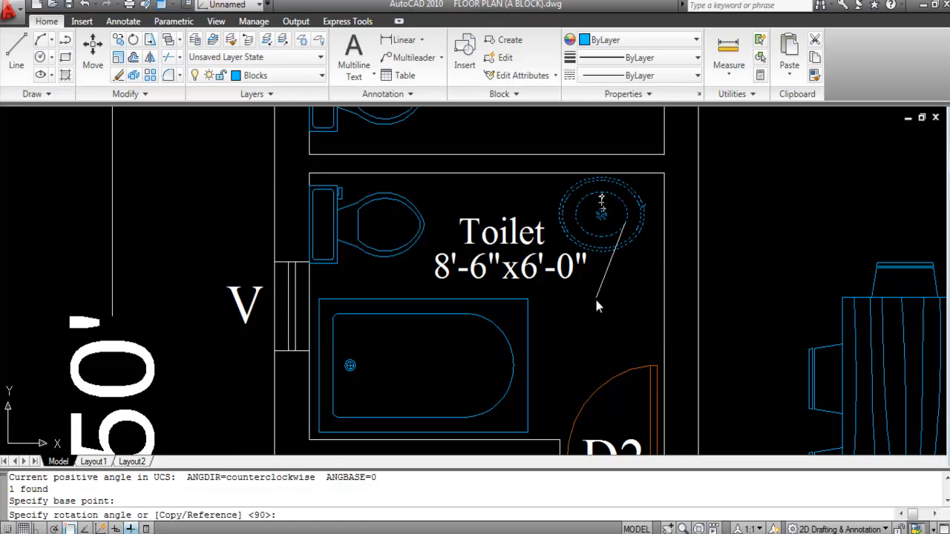
{"action": "key", "text": "F8"}
{"action": "left_click", "coordinate": [628, 312]}
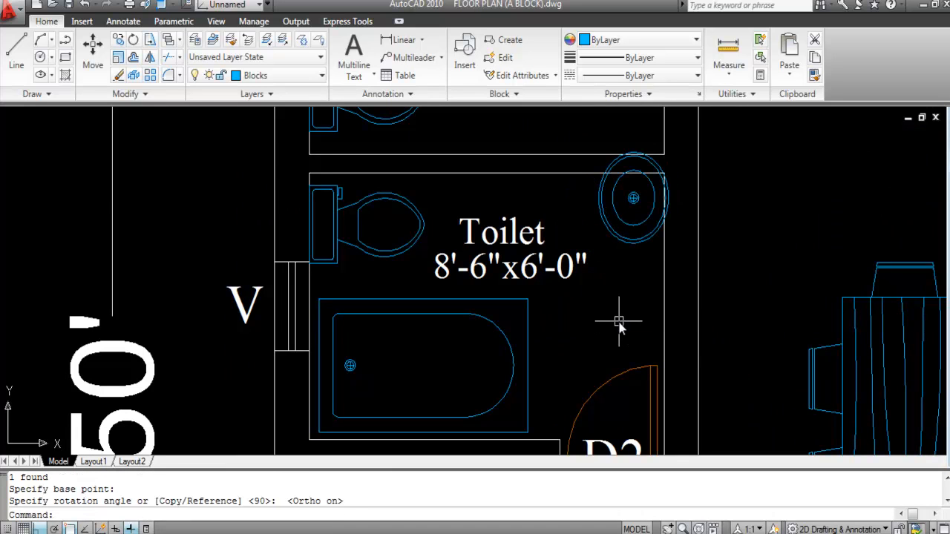
Step: Move the rotated basin so its right edge meets the wall
{"action": "type", "text": "M"}
{"action": "key", "text": "Return"}
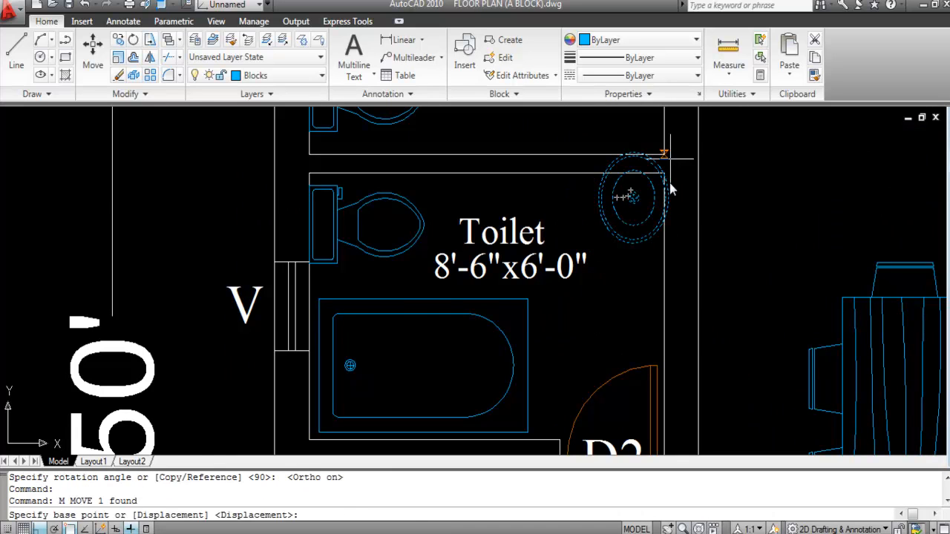
{"action": "scroll", "coordinate": [672, 218], "scroll_direction": "up", "scroll_amount": 2}
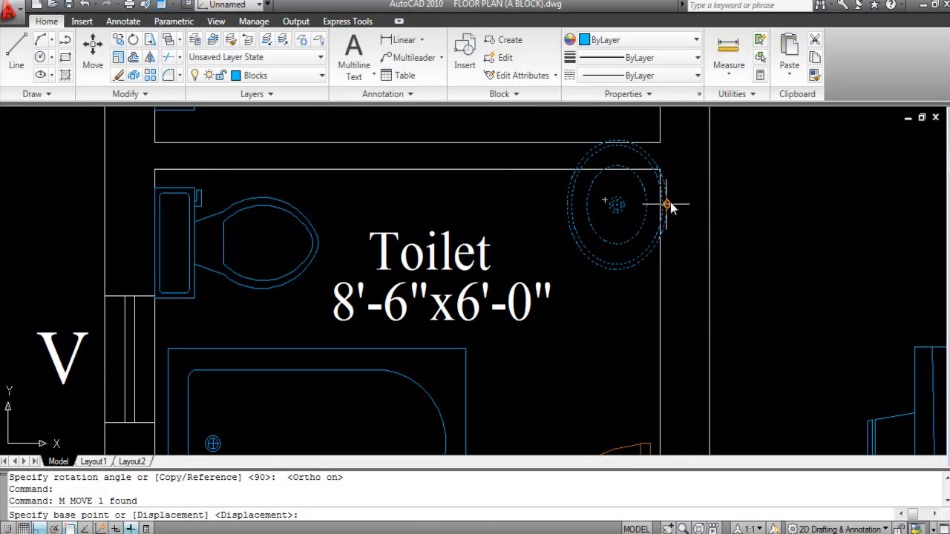
{"action": "left_click", "coordinate": [668, 206]}
{"action": "left_click", "coordinate": [660, 222]}
Step: Nudge the basin 3 inches downward into its final corner position
{"action": "left_click", "coordinate": [623, 235]}
{"action": "left_click", "coordinate": [611, 275]}
{"action": "type", "text": "M"}
{"action": "key", "text": "Return"}
{"action": "scroll", "coordinate": [616, 151], "scroll_direction": "up", "scroll_amount": 3}
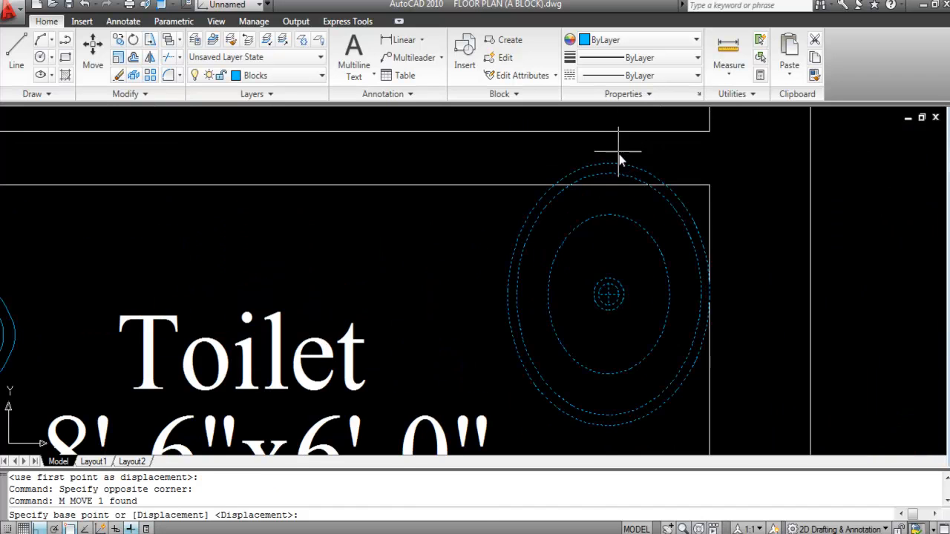
{"action": "left_click", "coordinate": [612, 164]}
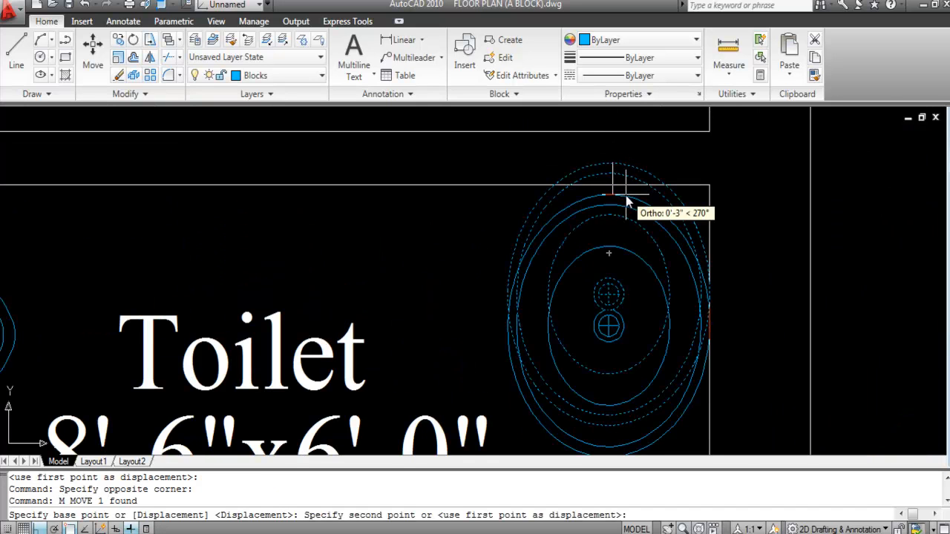
{"action": "scroll", "coordinate": [625, 196], "scroll_direction": "up", "scroll_amount": 2}
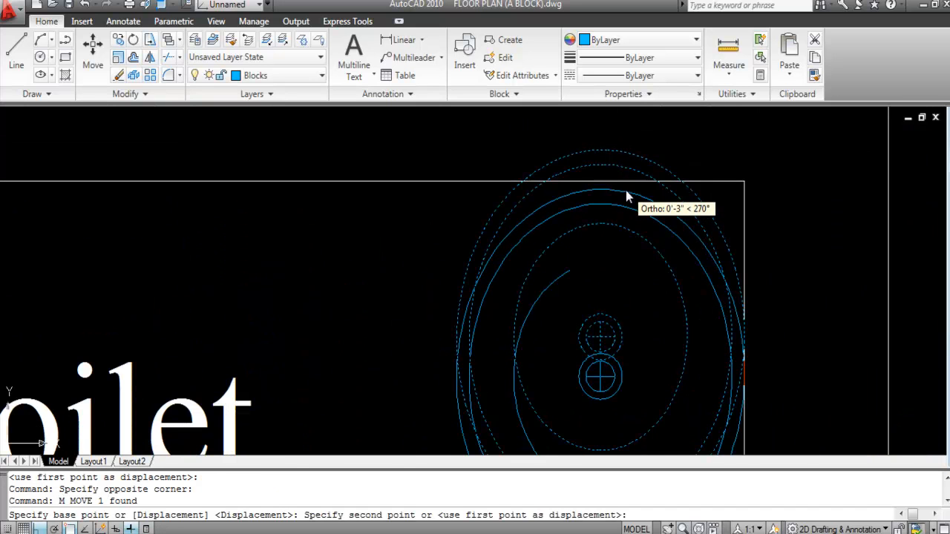
{"action": "left_click", "coordinate": [626, 190]}
Step: Save the drawing
{"action": "scroll", "coordinate": [572, 144], "scroll_direction": "down", "scroll_amount": 3}
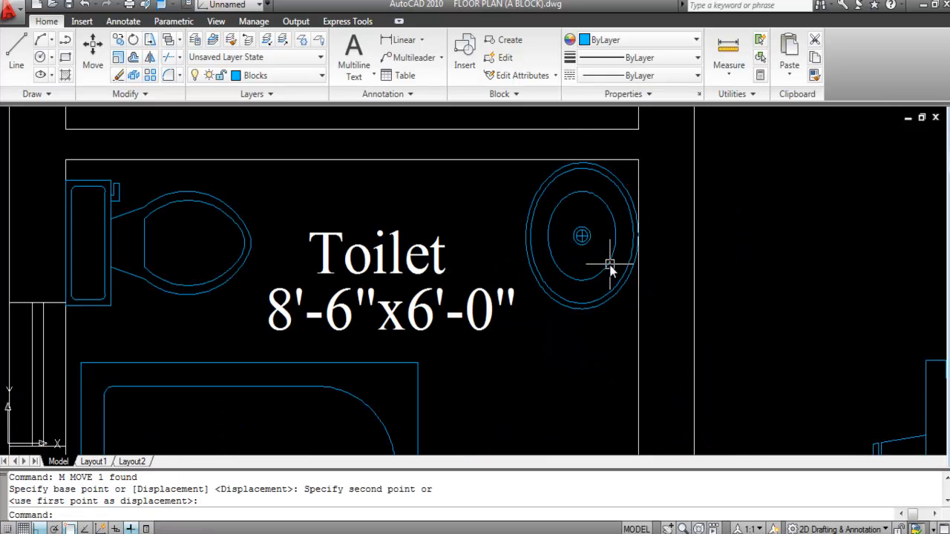
{"action": "scroll", "coordinate": [570, 230], "scroll_direction": "down", "scroll_amount": 4}
{"action": "scroll", "coordinate": [550, 274], "scroll_direction": "down", "scroll_amount": 4}
{"action": "scroll", "coordinate": [519, 230], "scroll_direction": "up", "scroll_amount": 2}
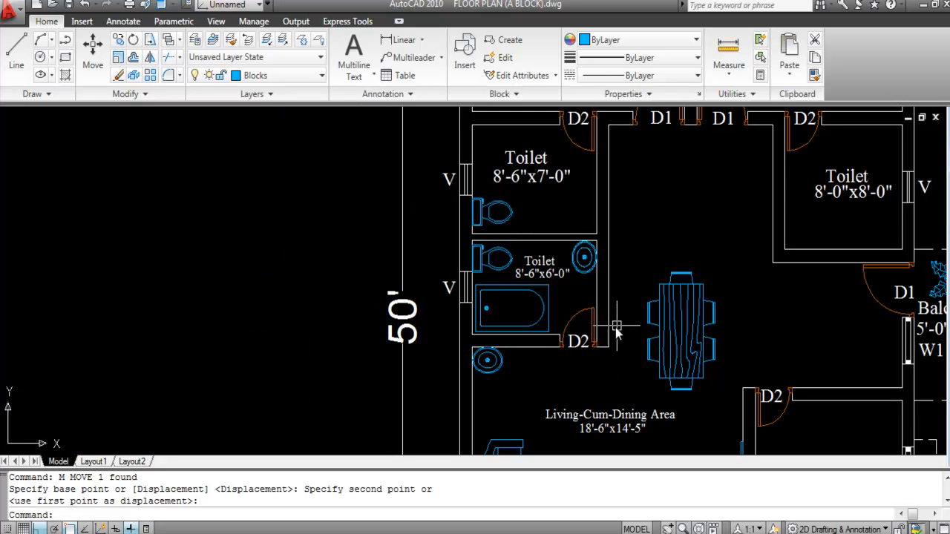
{"action": "scroll", "coordinate": [520, 324], "scroll_direction": "up", "scroll_amount": 2}
{"action": "key", "text": "ctrl+s"}
{"action": "scroll", "coordinate": [577, 293], "scroll_direction": "up", "scroll_amount": 1}
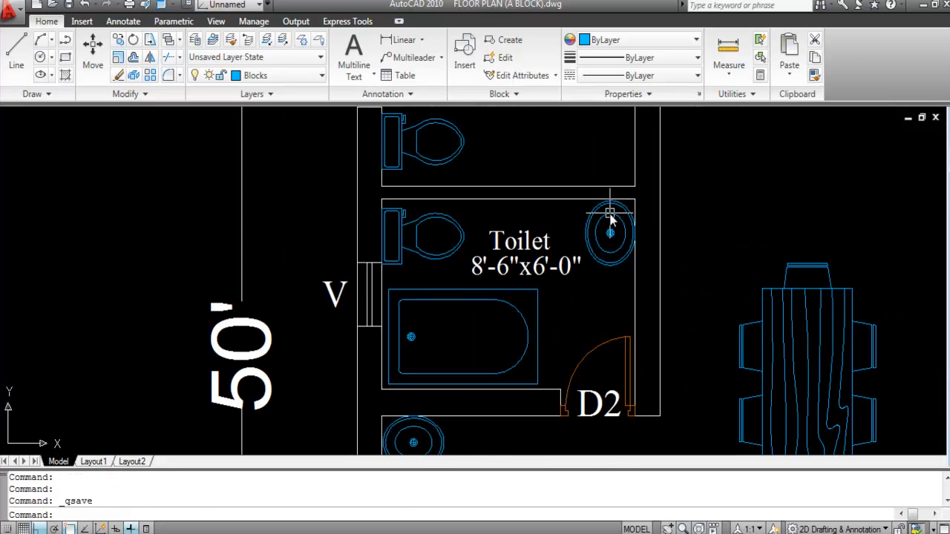
Step: Copy the round sink from the lower toilet into the upper toilet
{"action": "left_click", "coordinate": [620, 234]}
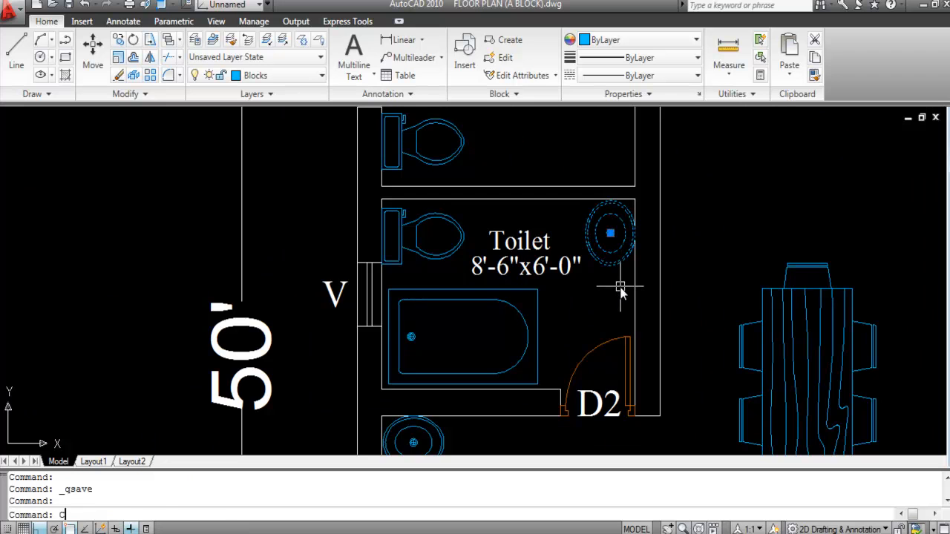
{"action": "type", "text": "o"}
{"action": "key", "text": "Return"}
{"action": "scroll", "coordinate": [618, 252], "scroll_direction": "up", "scroll_amount": 3}
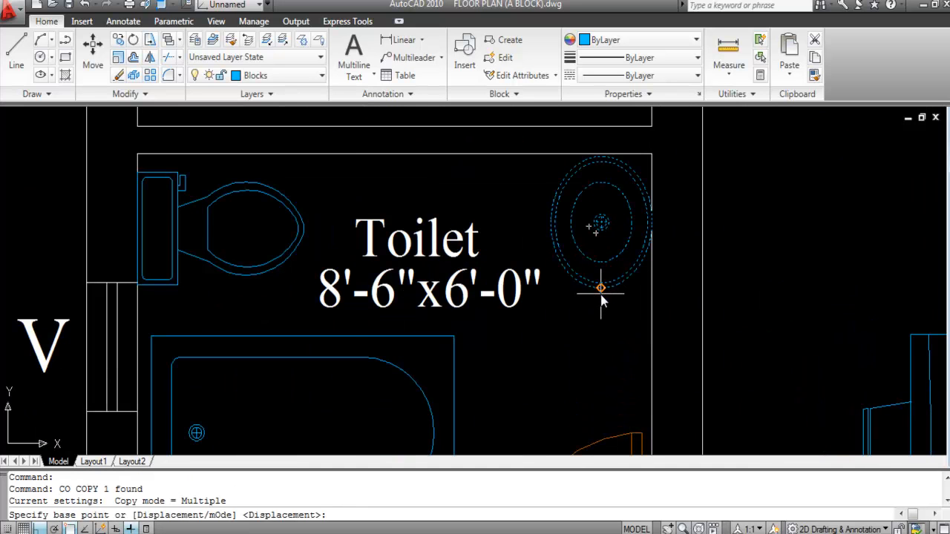
{"action": "left_click", "coordinate": [600, 288]}
{"action": "scroll", "coordinate": [608, 223], "scroll_direction": "down", "scroll_amount": 3}
{"action": "scroll", "coordinate": [616, 287], "scroll_direction": "up", "scroll_amount": 3}
{"action": "scroll", "coordinate": [606, 294], "scroll_direction": "up", "scroll_amount": 5}
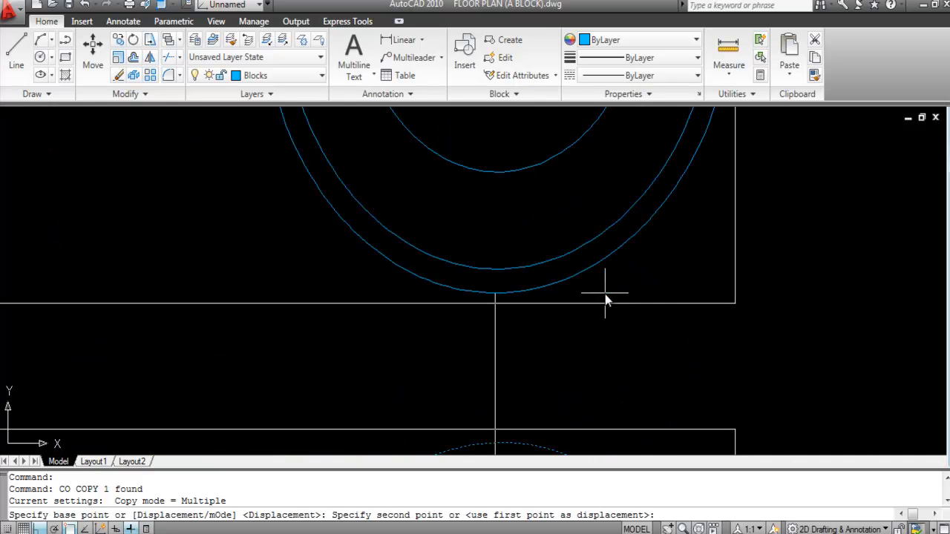
{"action": "left_click", "coordinate": [604, 294]}
{"action": "scroll", "coordinate": [673, 328], "scroll_direction": "down", "scroll_amount": 6}
{"action": "key", "text": "Escape"}
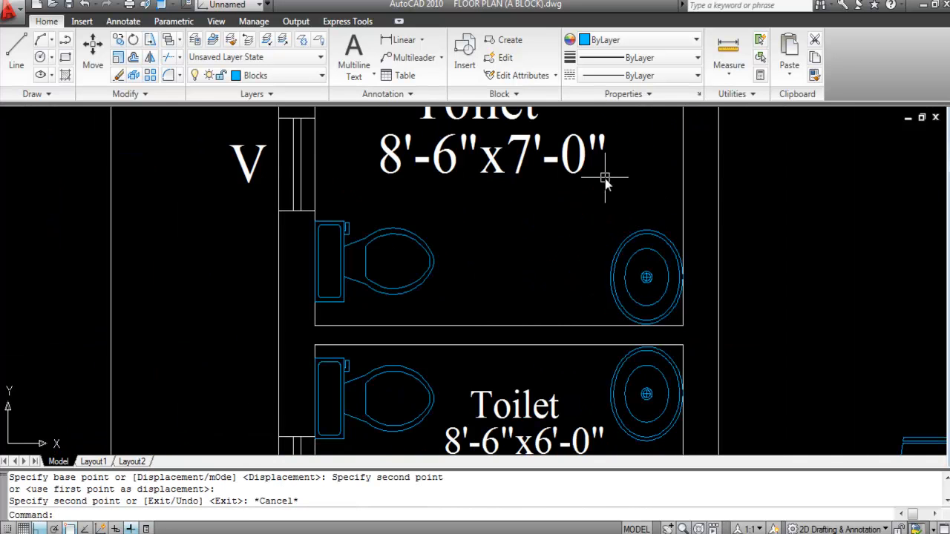
{"action": "scroll", "coordinate": [682, 305], "scroll_direction": "down", "scroll_amount": 2}
{"action": "scroll", "coordinate": [682, 306], "scroll_direction": "down", "scroll_amount": 3}
Step: Match the upper Toilet label's text style to the smaller toilet's label with MA
{"action": "scroll", "coordinate": [641, 251], "scroll_direction": "up", "scroll_amount": 2}
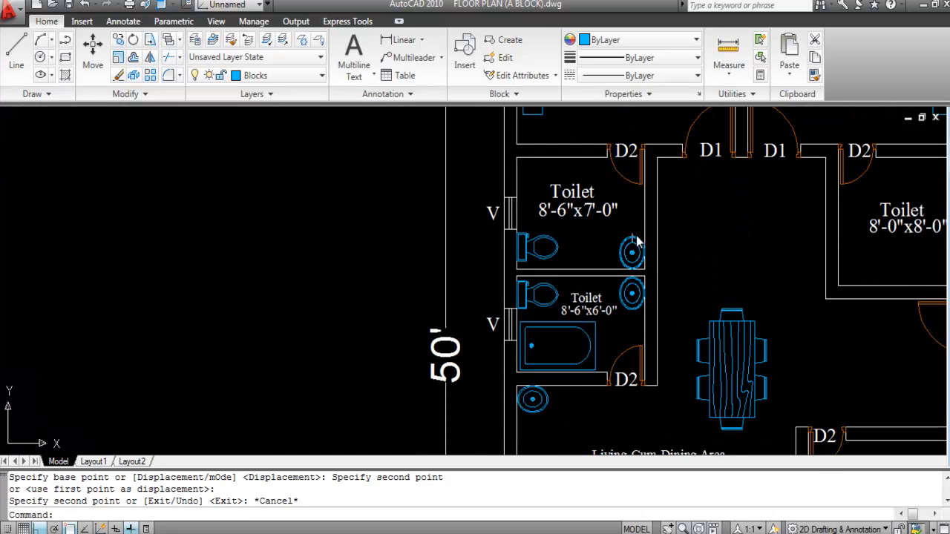
{"action": "left_click", "coordinate": [578, 299]}
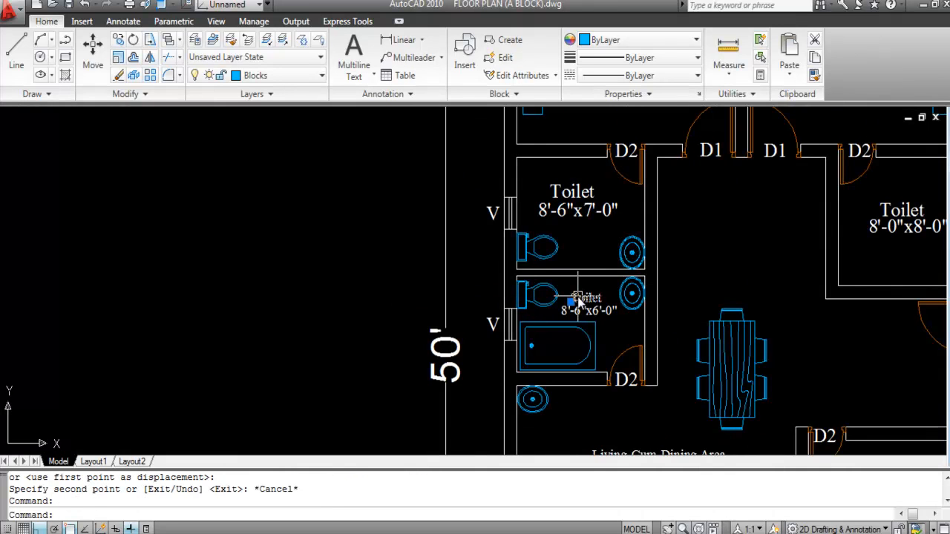
{"action": "type", "text": "MA"}
{"action": "key", "text": "Return"}
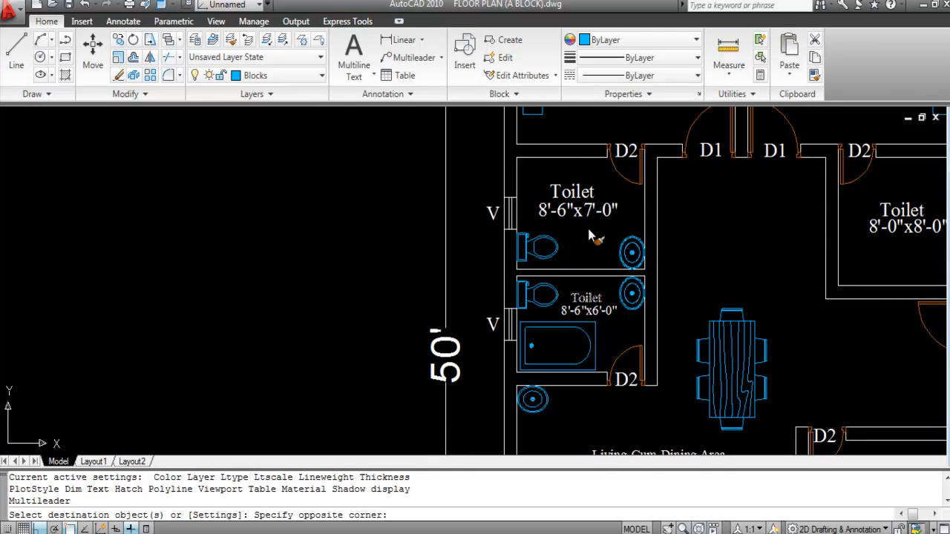
{"action": "left_click_drag", "start_coordinate": [588, 233], "coordinate": [569, 190]}
{"action": "key", "text": "Escape"}
Step: Move both lines of the upper Toilet label down into position inside the room
{"action": "left_click", "coordinate": [569, 193]}
{"action": "type", "text": "M"}
{"action": "key", "text": "Return"}
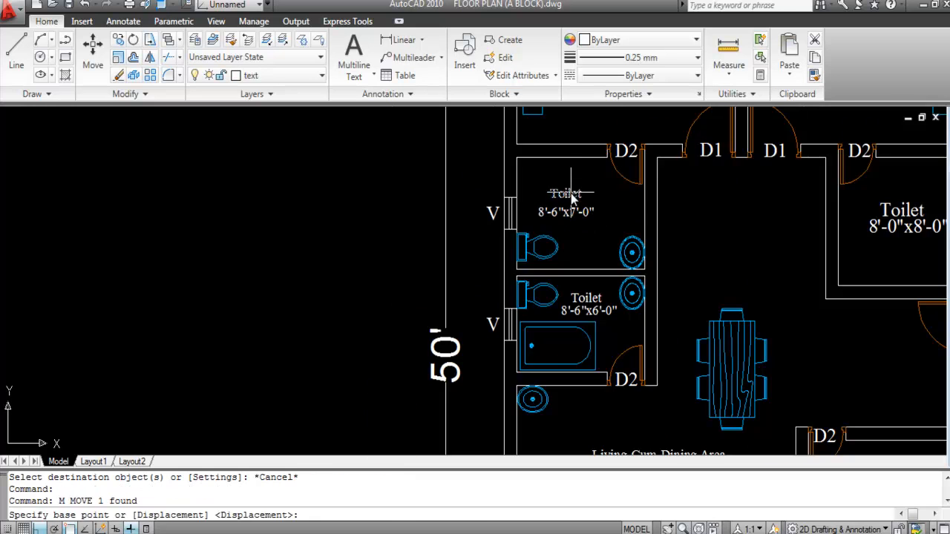
{"action": "scroll", "coordinate": [571, 193], "scroll_direction": "up", "scroll_amount": 5}
{"action": "left_click", "coordinate": [566, 197]}
{"action": "left_click", "coordinate": [567, 214]}
{"action": "left_click", "coordinate": [582, 297]}
{"action": "left_click", "coordinate": [541, 170]}
{"action": "type", "text": "M"}
{"action": "key", "text": "Return"}
{"action": "left_click", "coordinate": [578, 215]}
{"action": "left_click", "coordinate": [575, 283]}
{"action": "scroll", "coordinate": [586, 281], "scroll_direction": "down", "scroll_amount": 5}
{"action": "scroll", "coordinate": [601, 304], "scroll_direction": "down", "scroll_amount": 2}
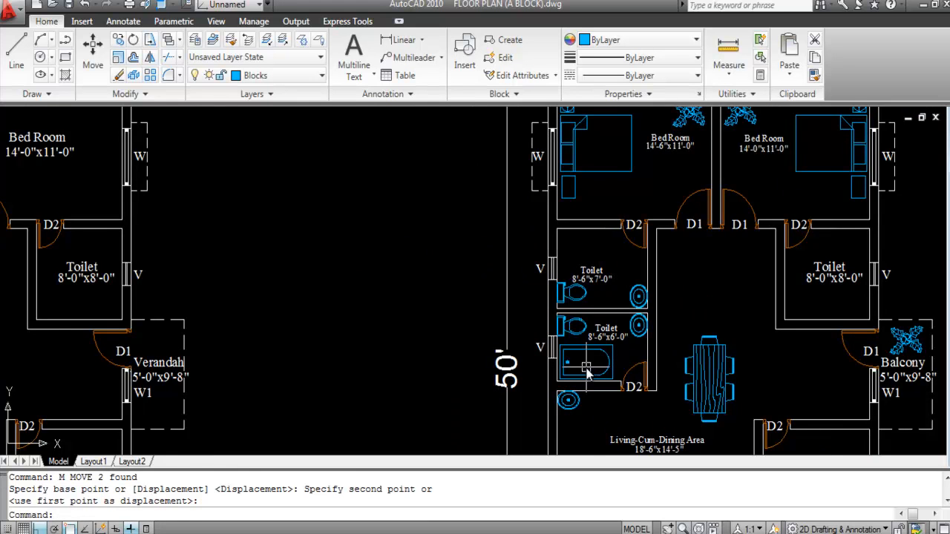
Step: Copy the lower toilet's bathtub into the upper 8'-6"x7'-0" toilet and save the drawing
{"action": "scroll", "coordinate": [586, 364], "scroll_direction": "up", "scroll_amount": 3}
{"action": "left_click", "coordinate": [581, 357]}
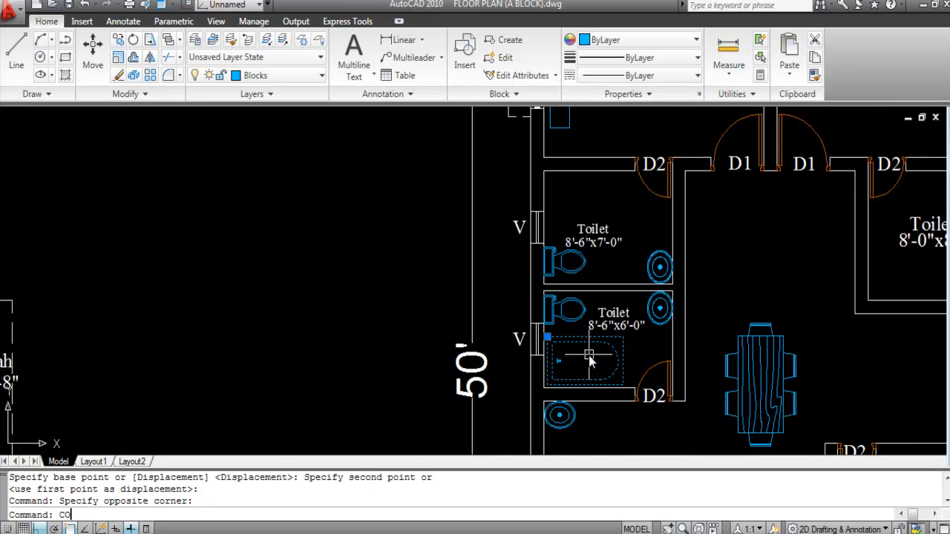
{"action": "type", "text": "O"}
{"action": "key", "text": "Return"}
{"action": "scroll", "coordinate": [586, 363], "scroll_direction": "up", "scroll_amount": 3}
{"action": "scroll", "coordinate": [598, 375], "scroll_direction": "down", "scroll_amount": 5}
{"action": "scroll", "coordinate": [602, 276], "scroll_direction": "up", "scroll_amount": 5}
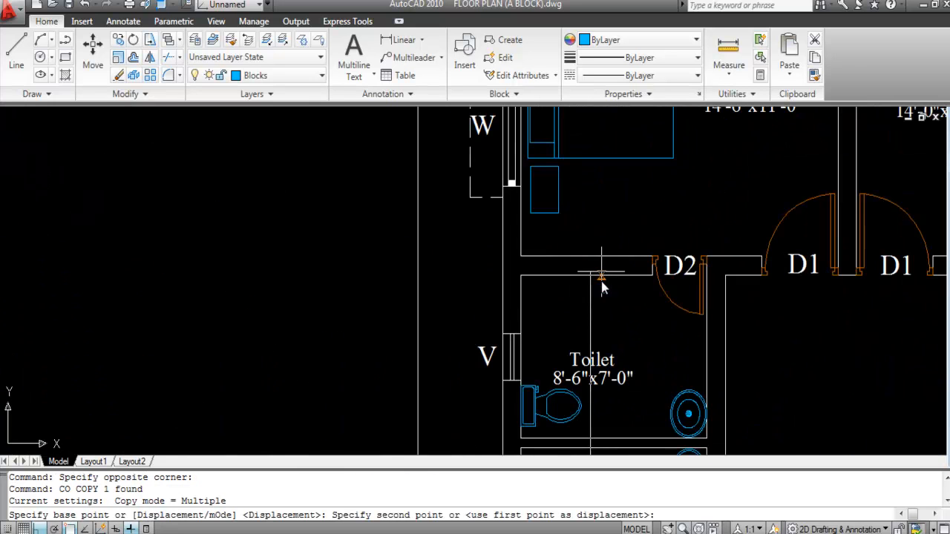
{"action": "scroll", "coordinate": [601, 326], "scroll_direction": "up", "scroll_amount": 2}
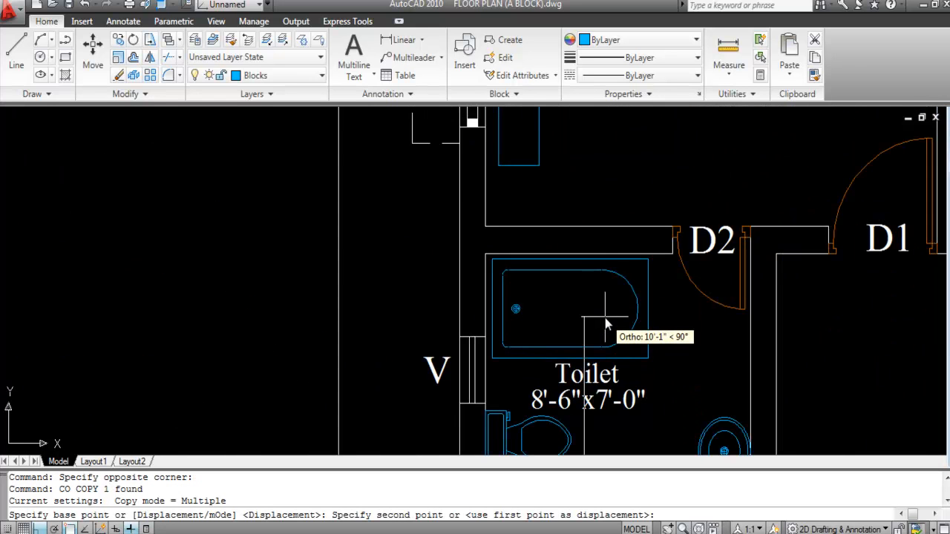
{"action": "scroll", "coordinate": [605, 319], "scroll_direction": "up", "scroll_amount": 2}
{"action": "left_click", "coordinate": [604, 320]}
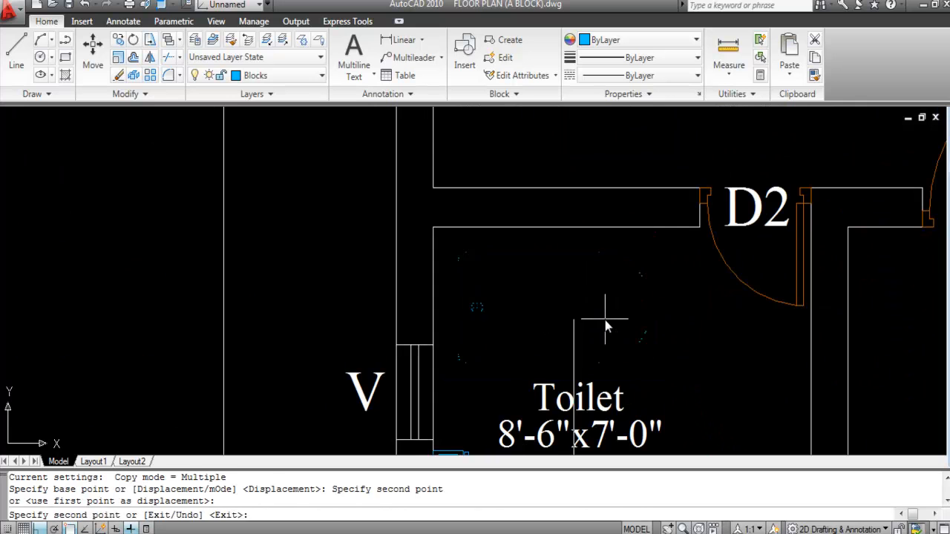
{"action": "scroll", "coordinate": [605, 320], "scroll_direction": "down", "scroll_amount": 3}
{"action": "key", "text": "Escape"}
{"action": "scroll", "coordinate": [625, 291], "scroll_direction": "down", "scroll_amount": 2}
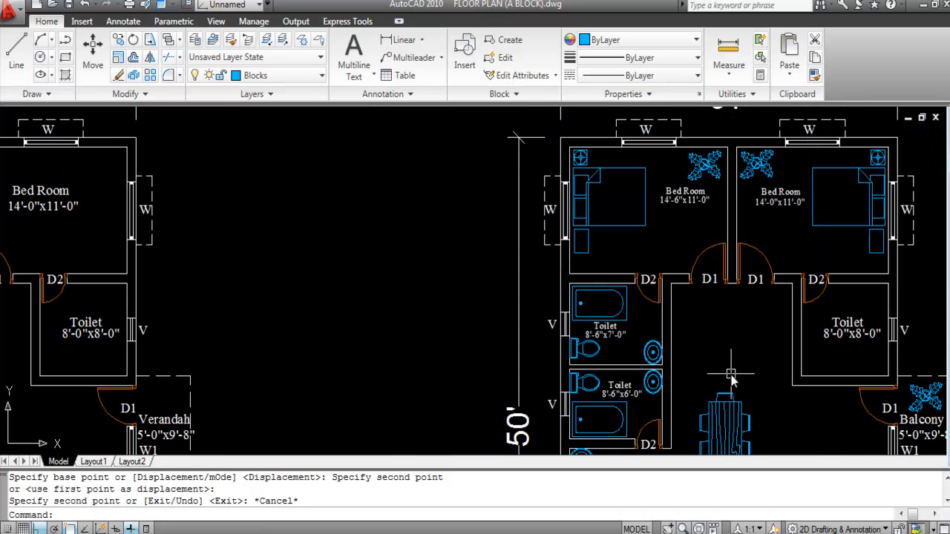
{"action": "key", "text": "ctrl+s"}
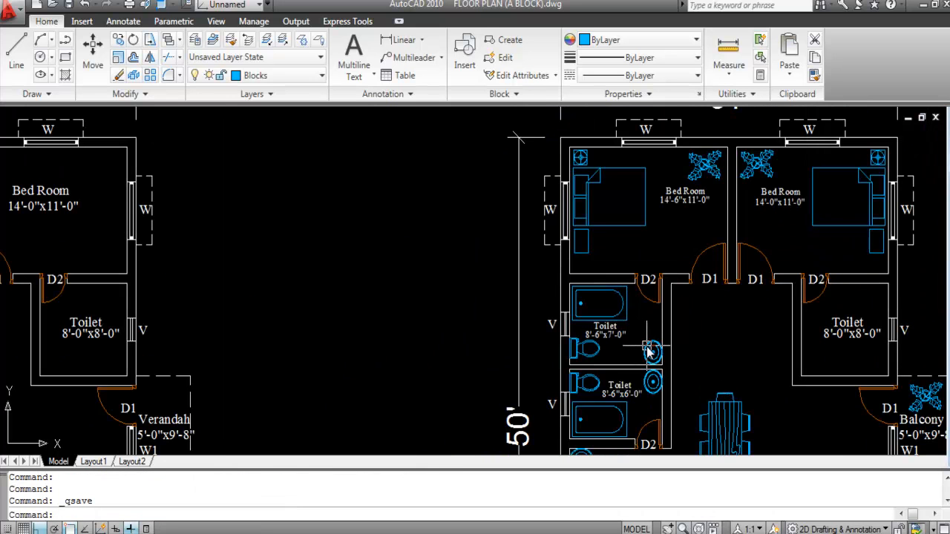
Step: Move the faucet block into the lower 8'-6"x6'-0" toilet with Ortho off
{"action": "scroll", "coordinate": [557, 245], "scroll_direction": "down", "scroll_amount": 5}
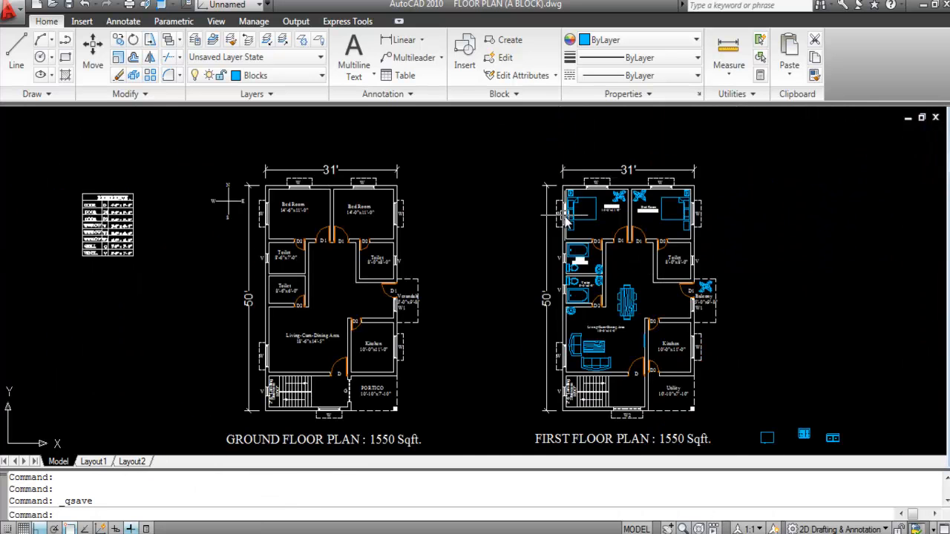
{"action": "scroll", "coordinate": [467, 381], "scroll_direction": "up", "scroll_amount": 6}
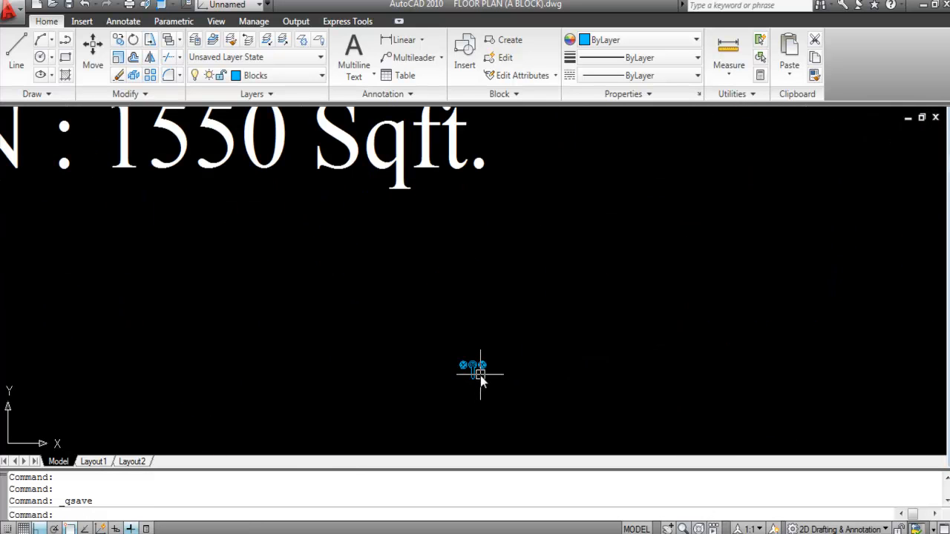
{"action": "left_click", "coordinate": [483, 377]}
{"action": "left_click", "coordinate": [447, 352]}
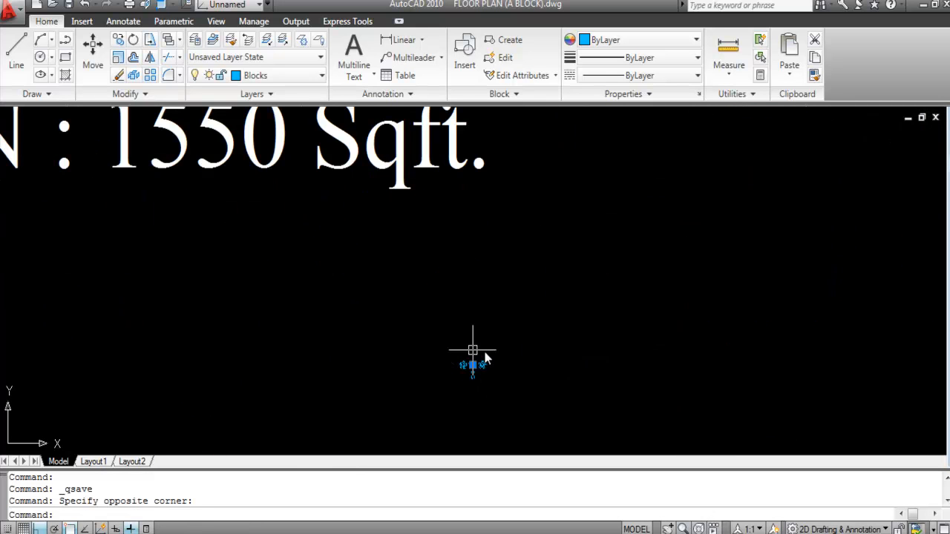
{"action": "type", "text": "m"}
{"action": "key", "text": "Return"}
{"action": "left_click", "coordinate": [470, 364]}
{"action": "scroll", "coordinate": [446, 374], "scroll_direction": "down", "scroll_amount": 4}
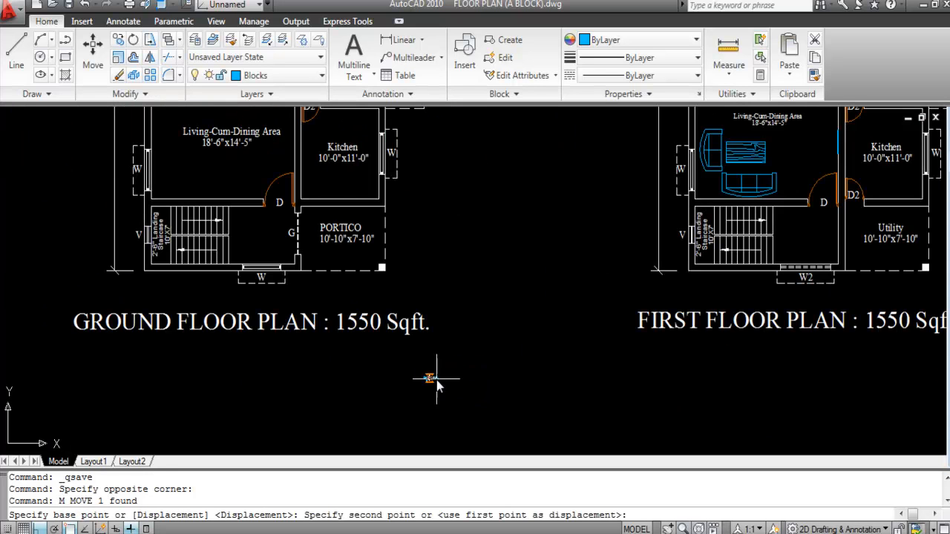
{"action": "key", "text": "F8"}
{"action": "scroll", "coordinate": [487, 393], "scroll_direction": "down", "scroll_amount": 2}
{"action": "scroll", "coordinate": [644, 297], "scroll_direction": "up", "scroll_amount": 12}
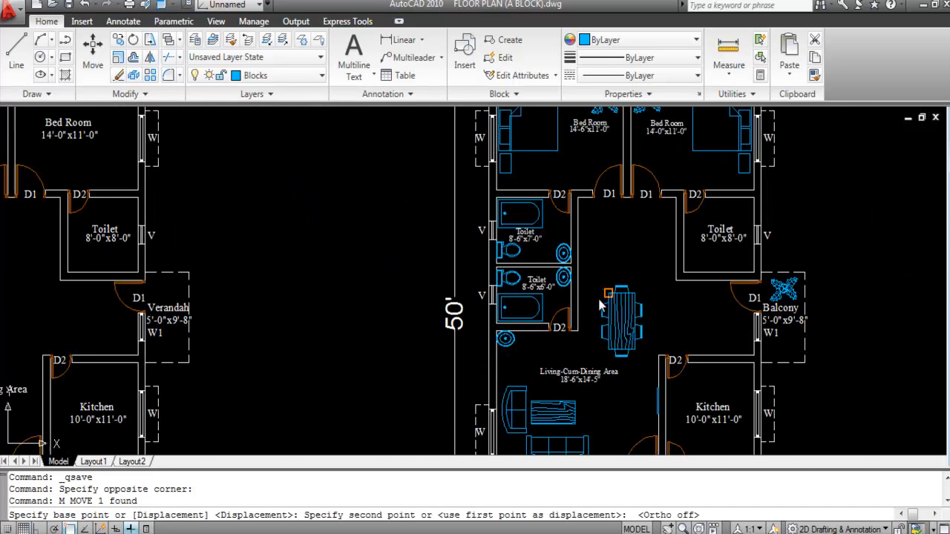
{"action": "left_click", "coordinate": [567, 308]}
{"action": "key", "text": "Escape"}
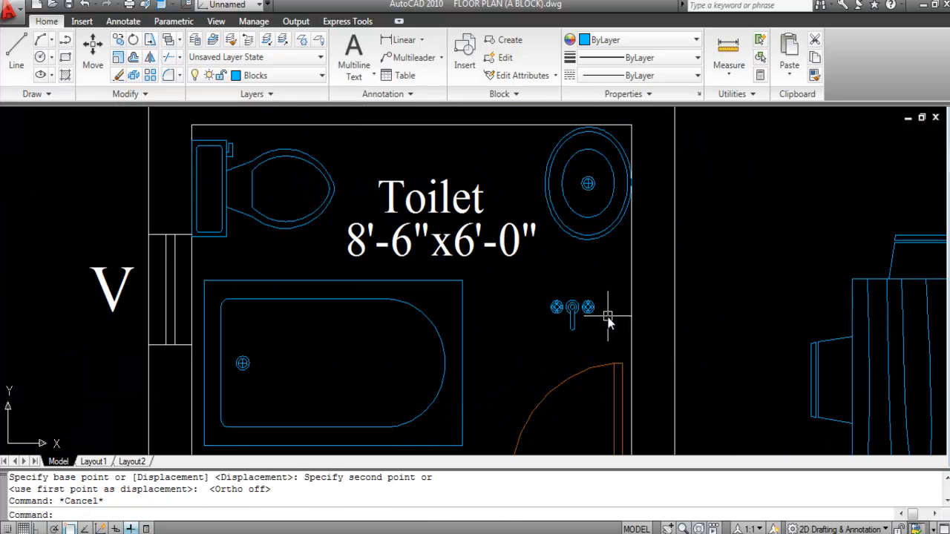
Step: Rotate the faucet 270° about its centre with Ortho on
{"action": "scroll", "coordinate": [605, 317], "scroll_direction": "up", "scroll_amount": 3}
{"action": "left_click", "coordinate": [598, 331]}
{"action": "left_click", "coordinate": [521, 265]}
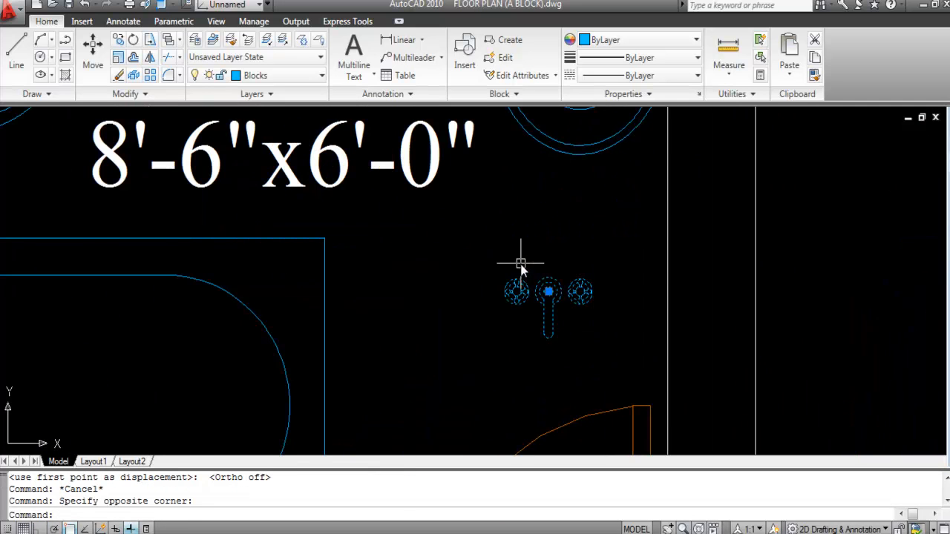
{"action": "type", "text": "RO"}
{"action": "key", "text": "Return"}
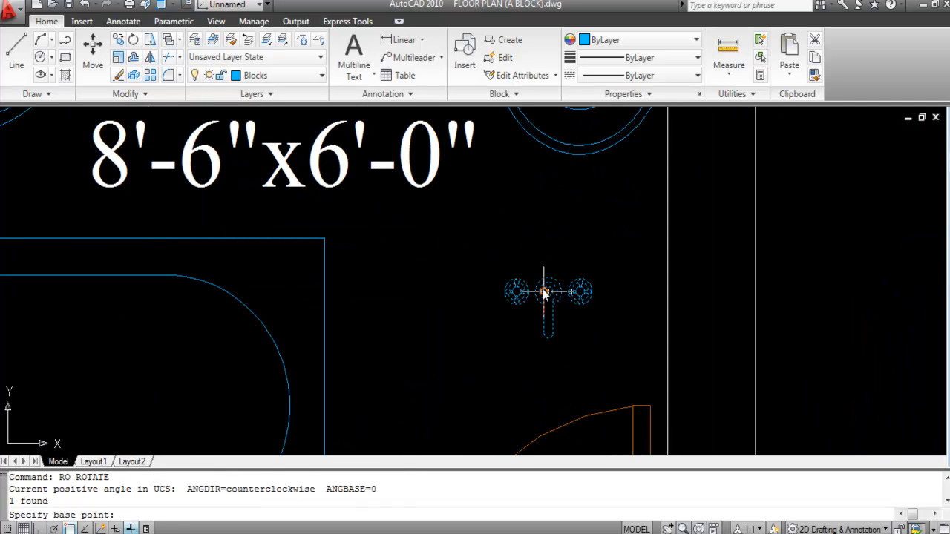
{"action": "left_click", "coordinate": [547, 291]}
{"action": "key", "text": "F8"}
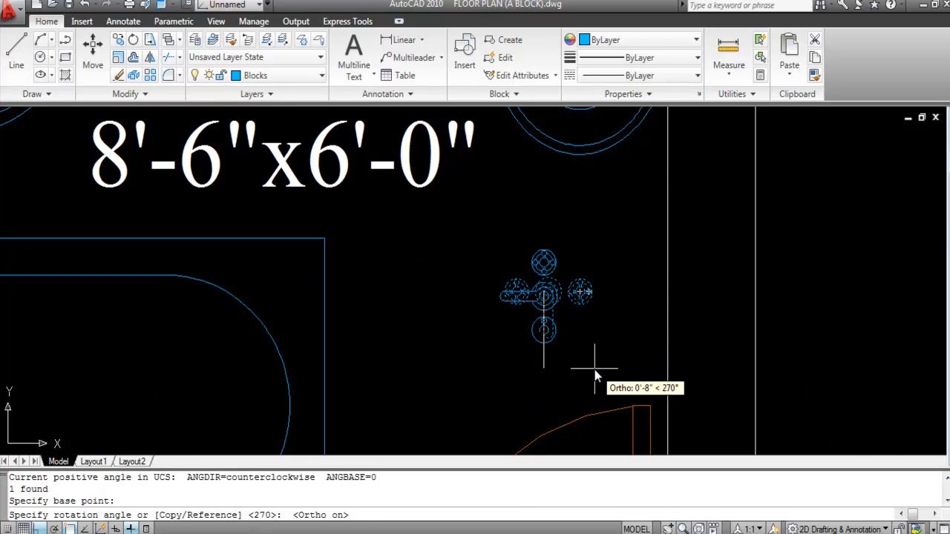
{"action": "left_click", "coordinate": [539, 371]}
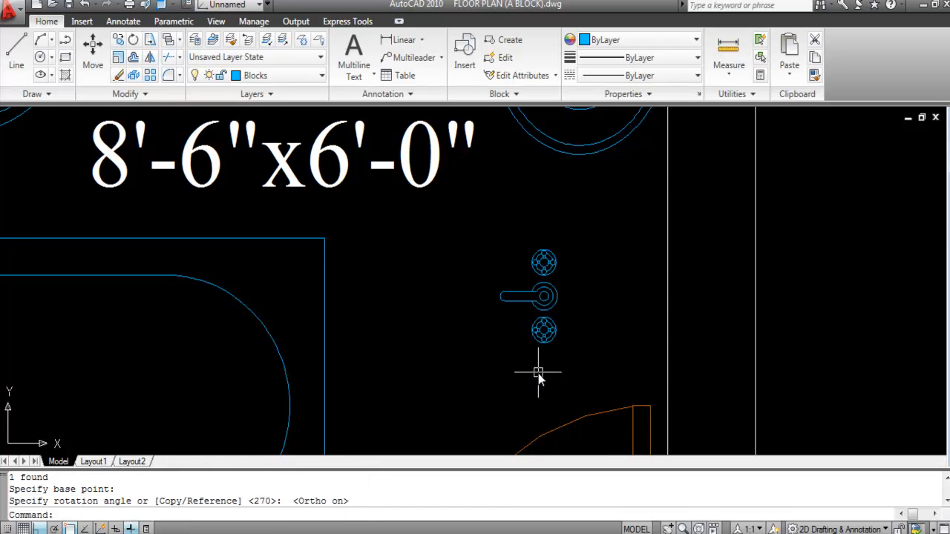
Step: Move the rotated faucet flush against the toilet's right-hand wall
{"action": "left_click", "coordinate": [571, 297]}
{"action": "left_click", "coordinate": [528, 288]}
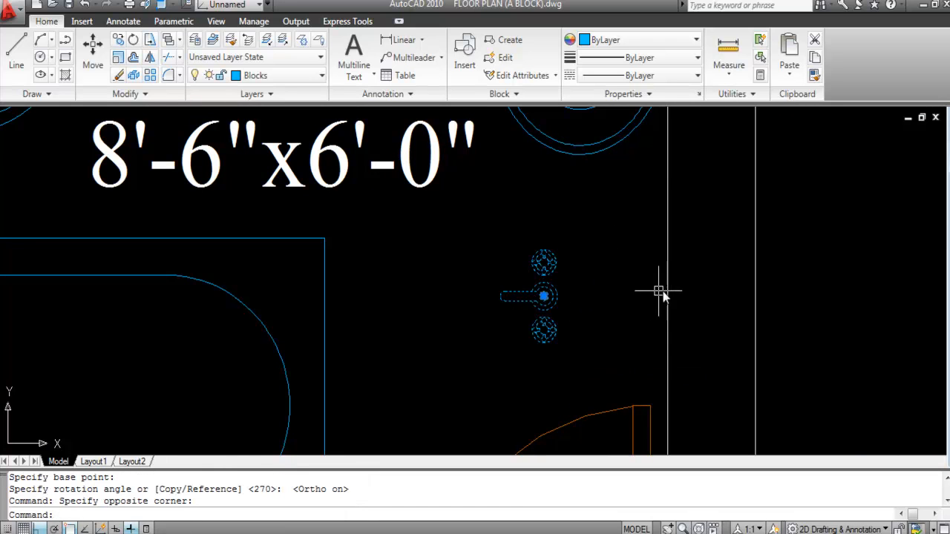
{"action": "type", "text": "M"}
{"action": "key", "text": "Return"}
{"action": "left_click", "coordinate": [558, 297]}
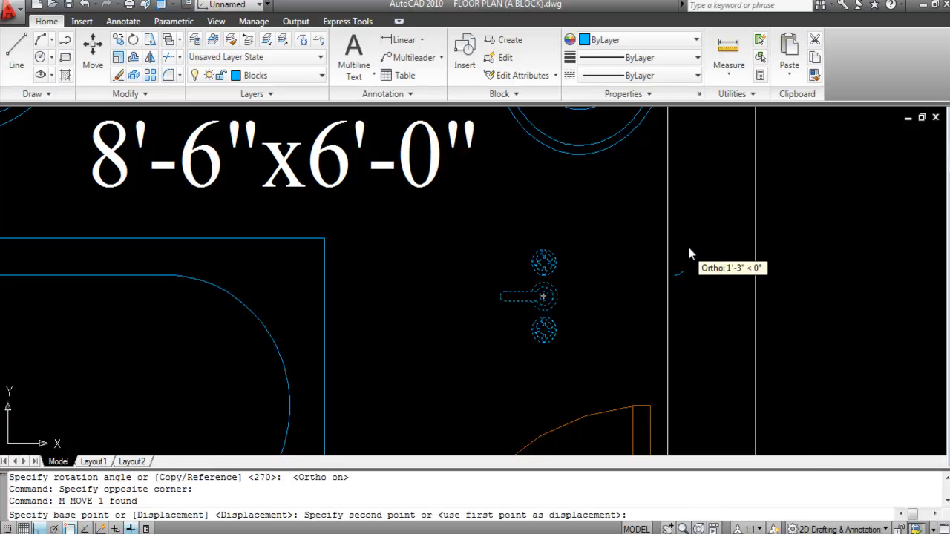
{"action": "left_click", "coordinate": [665, 252]}
{"action": "scroll", "coordinate": [528, 271], "scroll_direction": "down", "scroll_amount": 2}
{"action": "scroll", "coordinate": [528, 268], "scroll_direction": "down", "scroll_amount": 2}
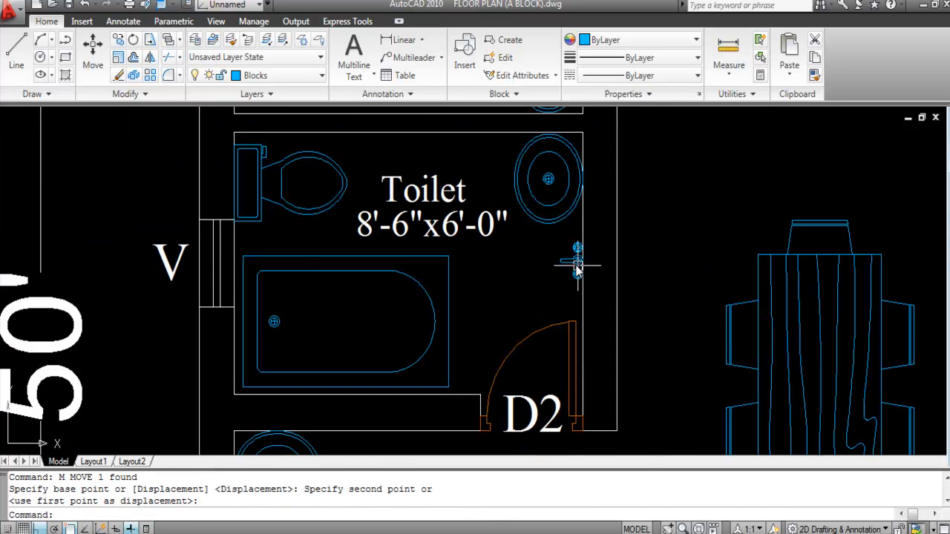
{"action": "key", "text": "Return"}
{"action": "scroll", "coordinate": [653, 250], "scroll_direction": "up", "scroll_amount": 2}
{"action": "left_click", "coordinate": [662, 269]}
{"action": "left_click", "coordinate": [663, 275]}
{"action": "scroll", "coordinate": [662, 338], "scroll_direction": "down", "scroll_amount": 2}
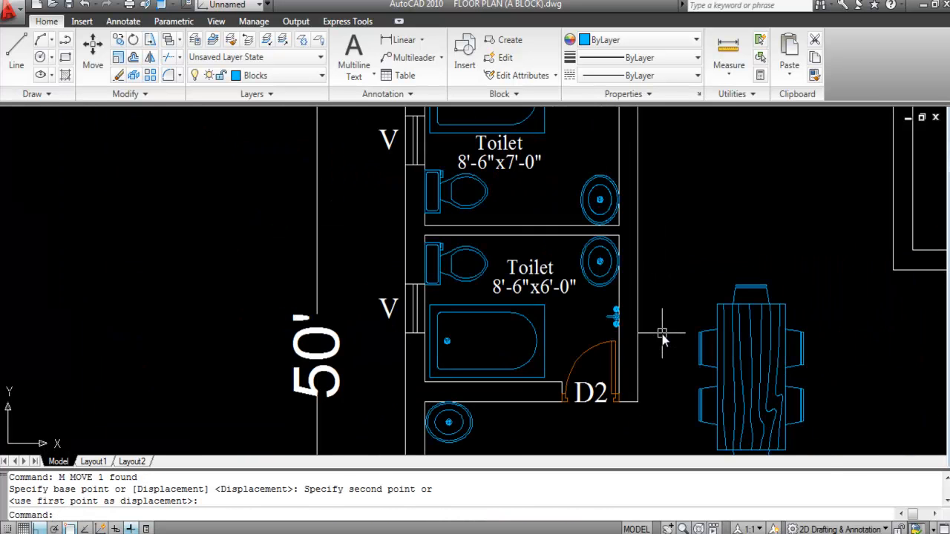
{"action": "scroll", "coordinate": [618, 311], "scroll_direction": "up", "scroll_amount": 2}
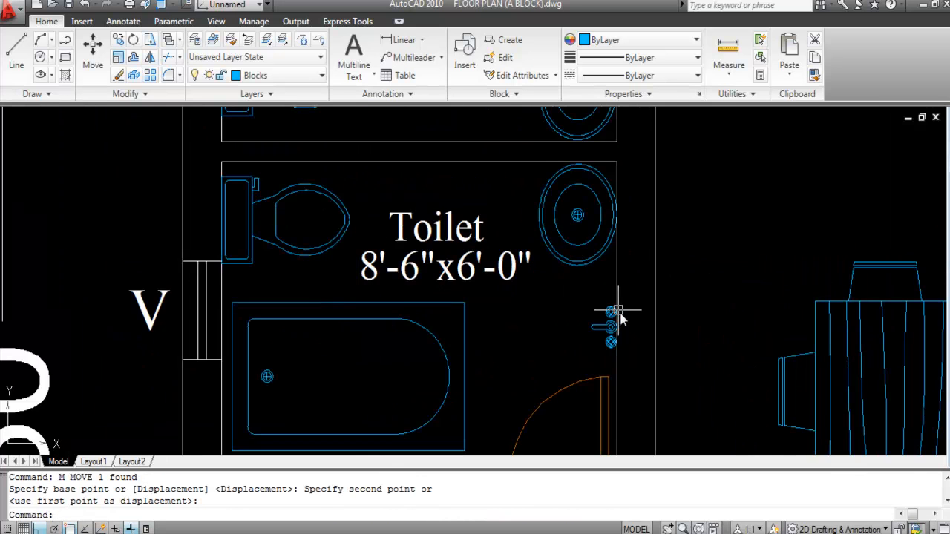
{"action": "scroll", "coordinate": [618, 338], "scroll_direction": "down", "scroll_amount": 3}
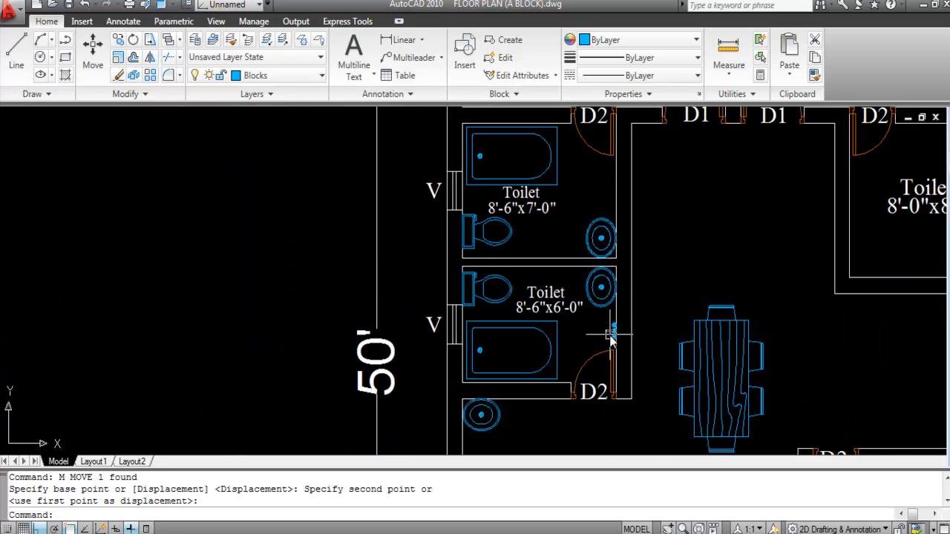
Step: Copy the lower toilet's faucet onto the upper 8'-6"x7'-0" toilet's right-hand wall
{"action": "scroll", "coordinate": [610, 336], "scroll_direction": "up", "scroll_amount": 3}
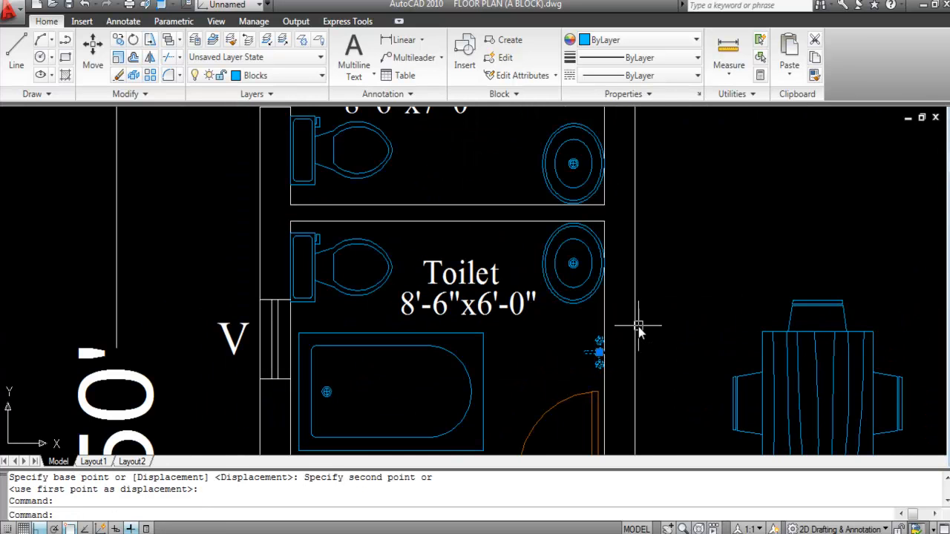
{"action": "type", "text": "O"}
{"action": "key", "text": "Return"}
{"action": "scroll", "coordinate": [609, 338], "scroll_direction": "up", "scroll_amount": 4}
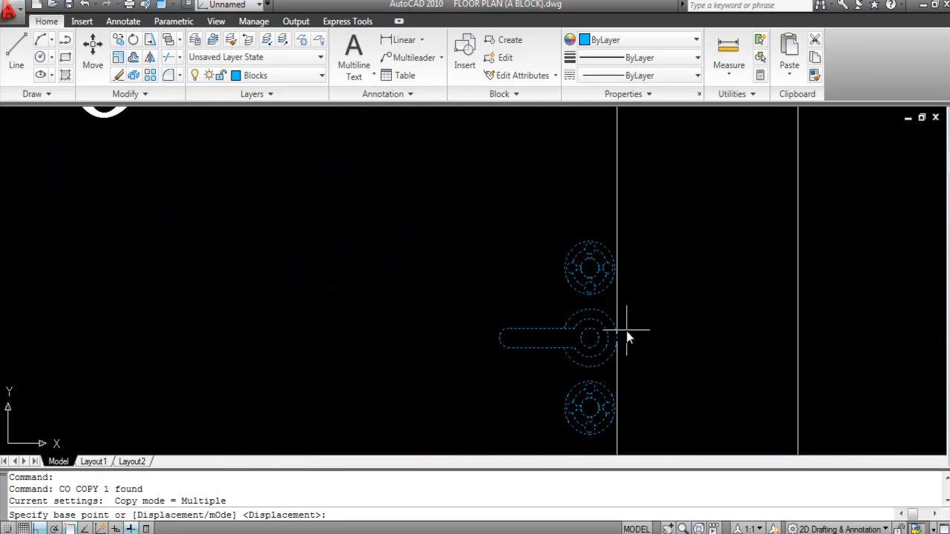
{"action": "left_click", "coordinate": [619, 340]}
{"action": "scroll", "coordinate": [634, 296], "scroll_direction": "down", "scroll_amount": 8}
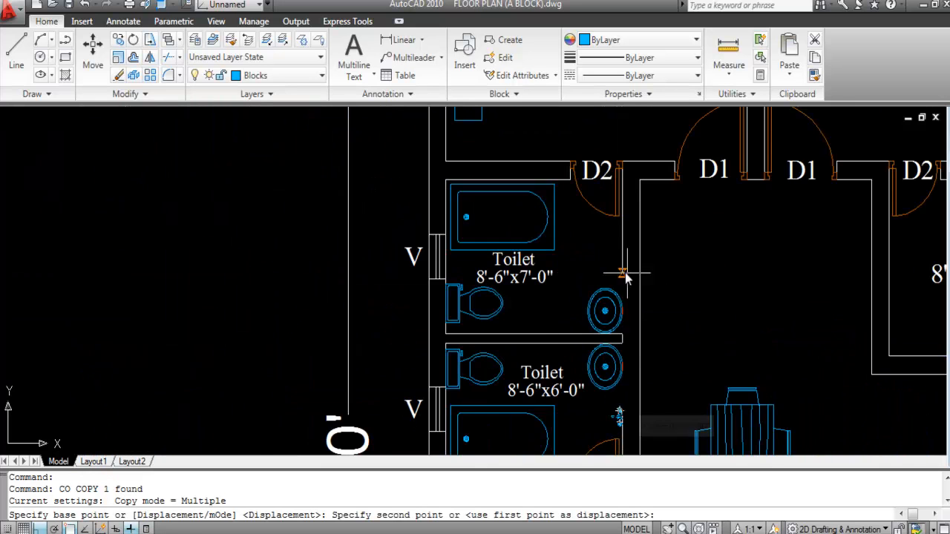
{"action": "scroll", "coordinate": [624, 247], "scroll_direction": "up", "scroll_amount": 3}
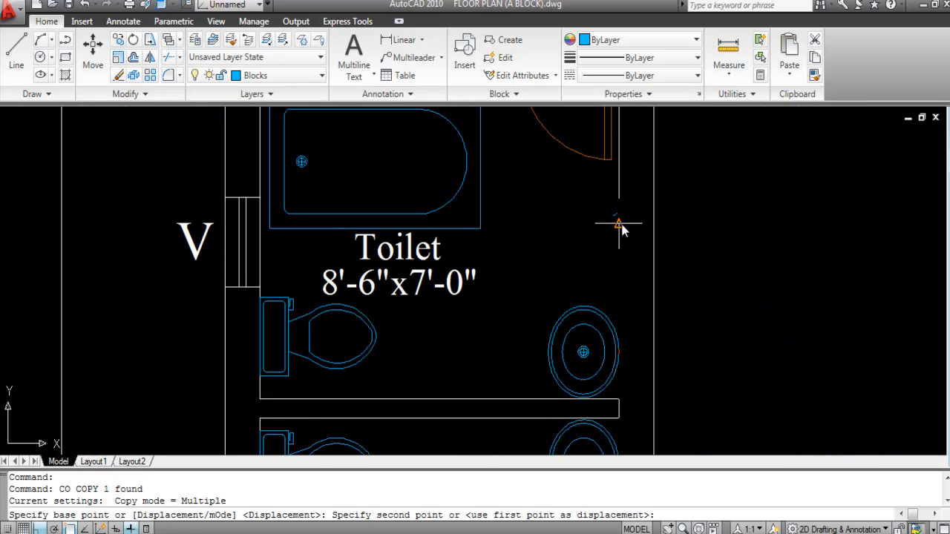
{"action": "left_click", "coordinate": [623, 225]}
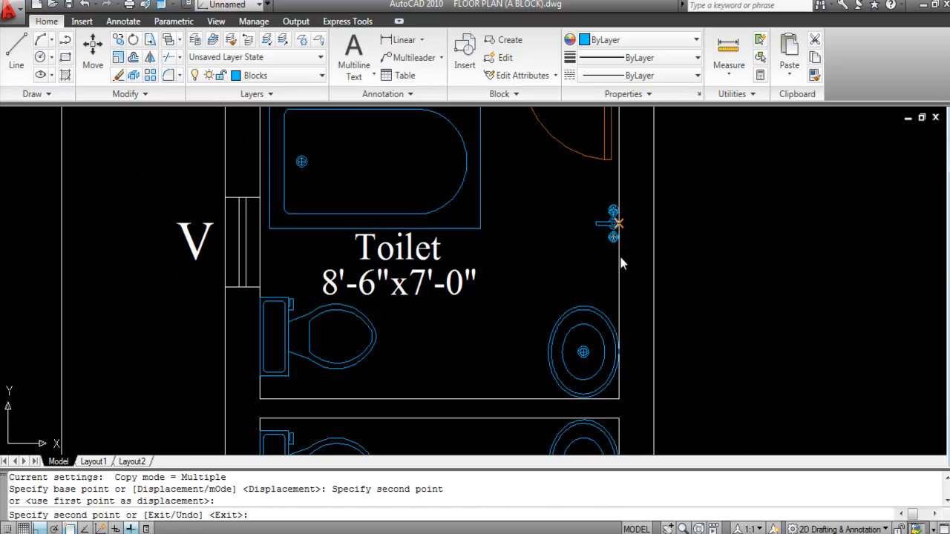
{"action": "scroll", "coordinate": [616, 227], "scroll_direction": "down", "scroll_amount": 5}
{"action": "key", "text": "Escape"}
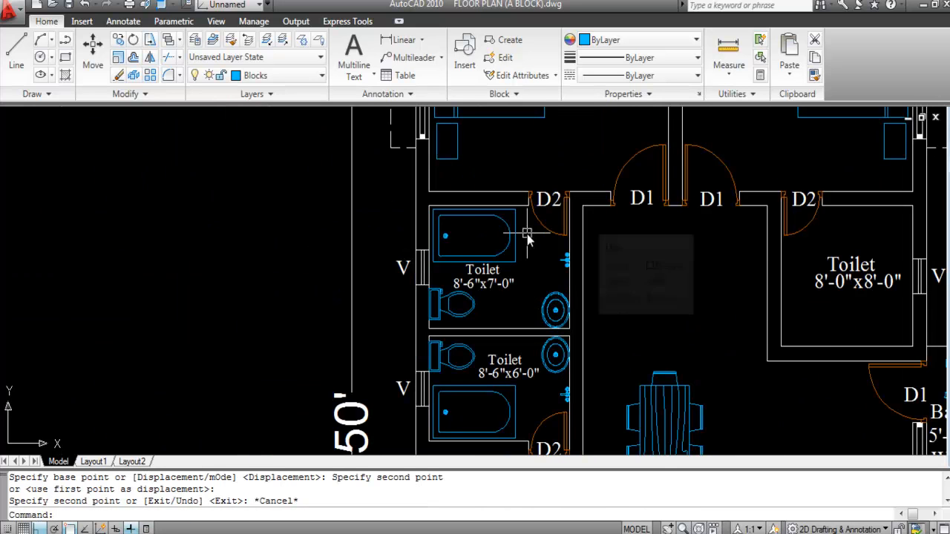
{"action": "scroll", "coordinate": [522, 239], "scroll_direction": "down", "scroll_amount": 2}
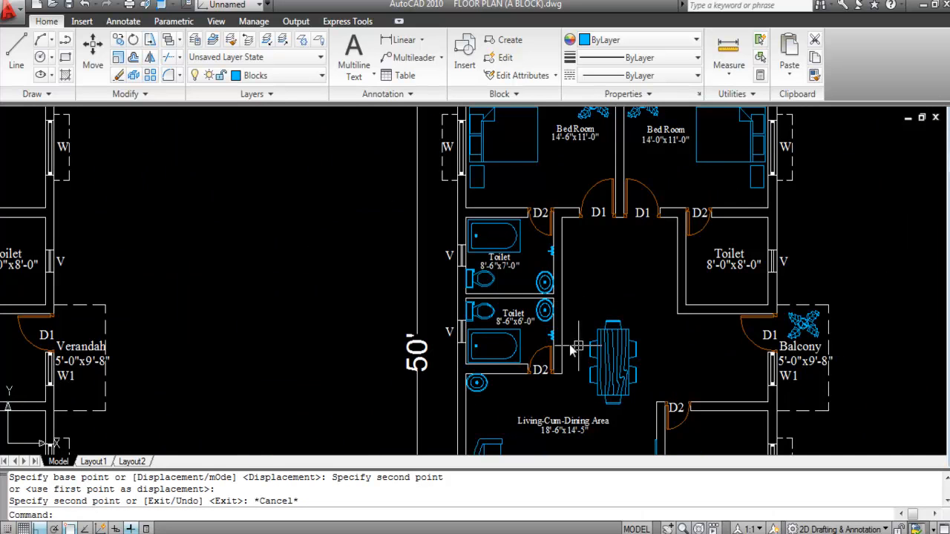
{"action": "scroll", "coordinate": [488, 301], "scroll_direction": "down", "scroll_amount": 4}
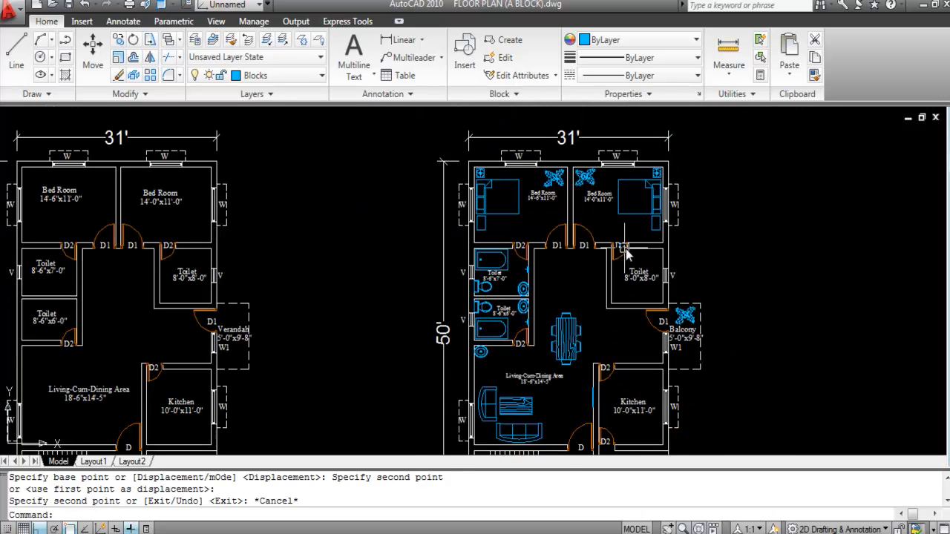
{"action": "scroll", "coordinate": [629, 276], "scroll_direction": "up", "scroll_amount": 3}
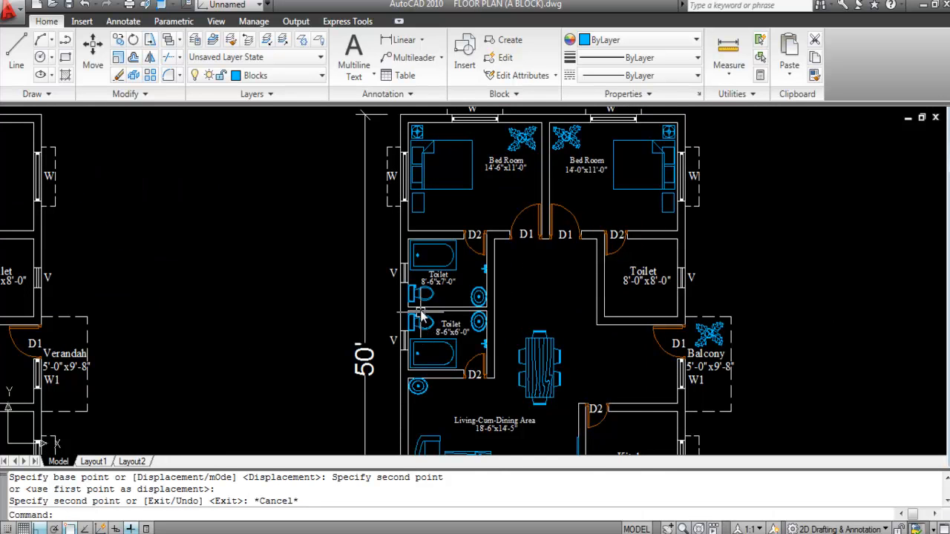
{"action": "scroll", "coordinate": [433, 308], "scroll_direction": "up", "scroll_amount": 2}
{"action": "scroll", "coordinate": [432, 306], "scroll_direction": "up", "scroll_amount": 2}
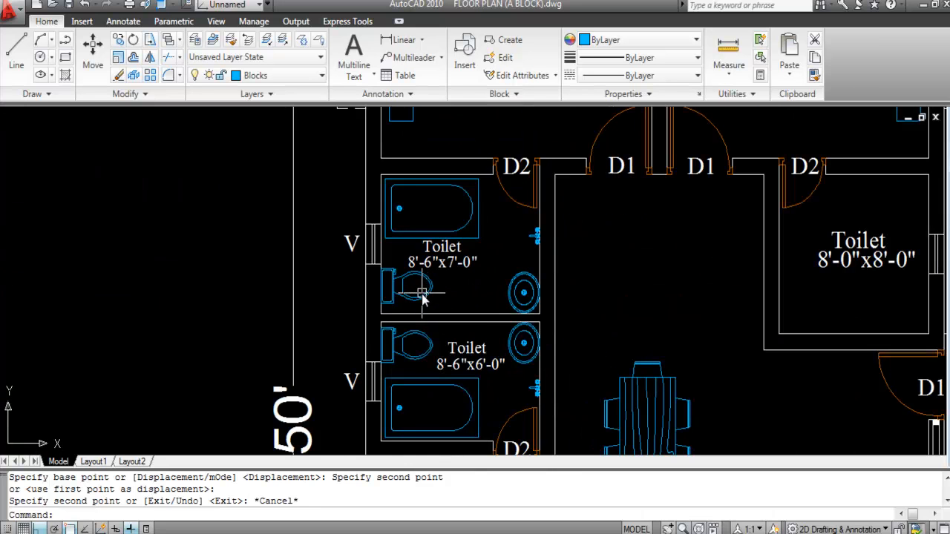
Step: Copy the WC from the upper toilet into the 8'-0"x8'-0" toilet
{"action": "left_click", "coordinate": [422, 295]}
{"action": "type", "text": "co"}
{"action": "key", "text": "Return"}
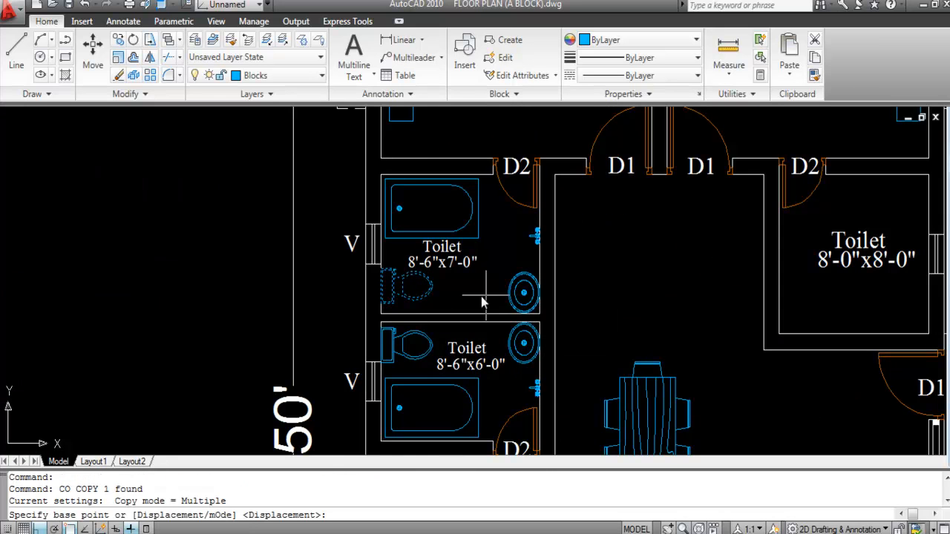
{"action": "left_click", "coordinate": [392, 296]}
{"action": "scroll", "coordinate": [327, 296], "scroll_direction": "down", "scroll_amount": 5}
{"action": "scroll", "coordinate": [460, 300], "scroll_direction": "up", "scroll_amount": 6}
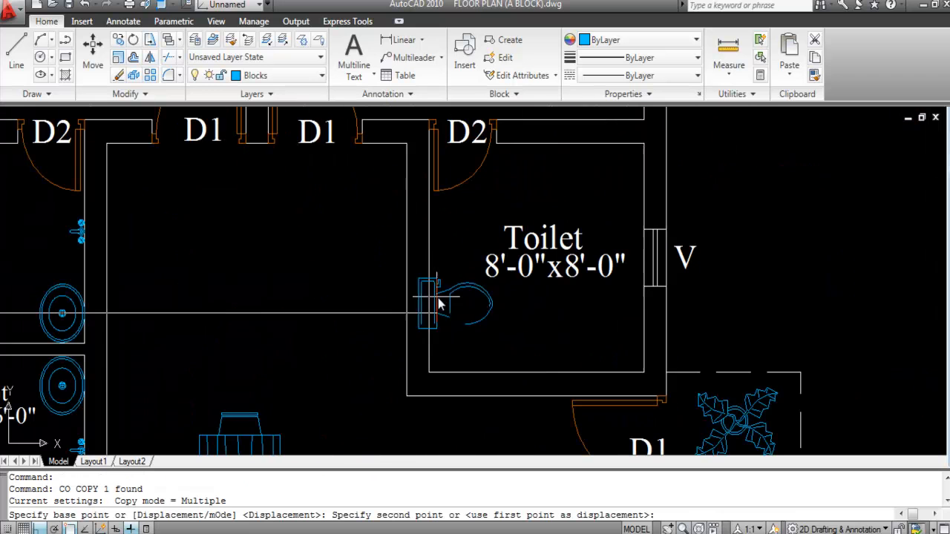
{"action": "left_click", "coordinate": [467, 316]}
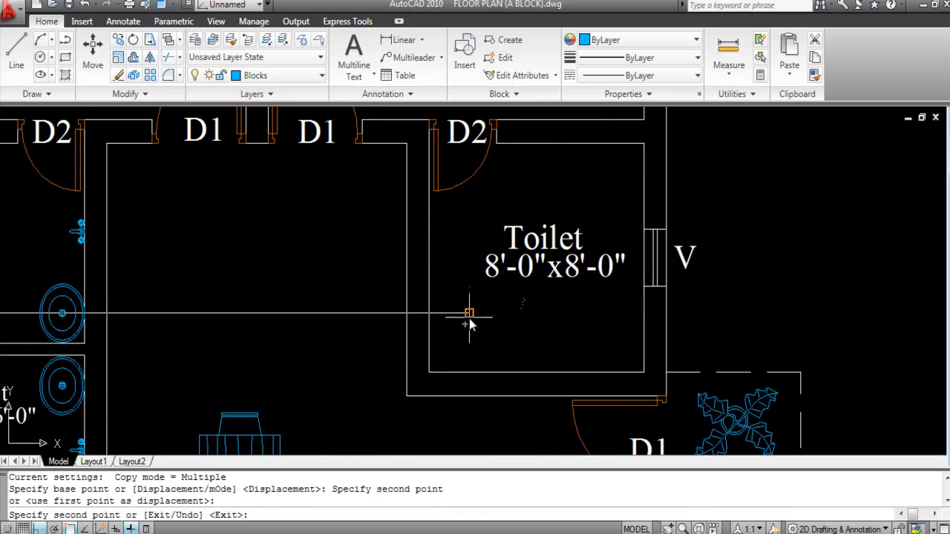
{"action": "key", "text": "Escape"}
Step: Rotate the copied WC 180° so it faces into the room
{"action": "left_click", "coordinate": [509, 326]}
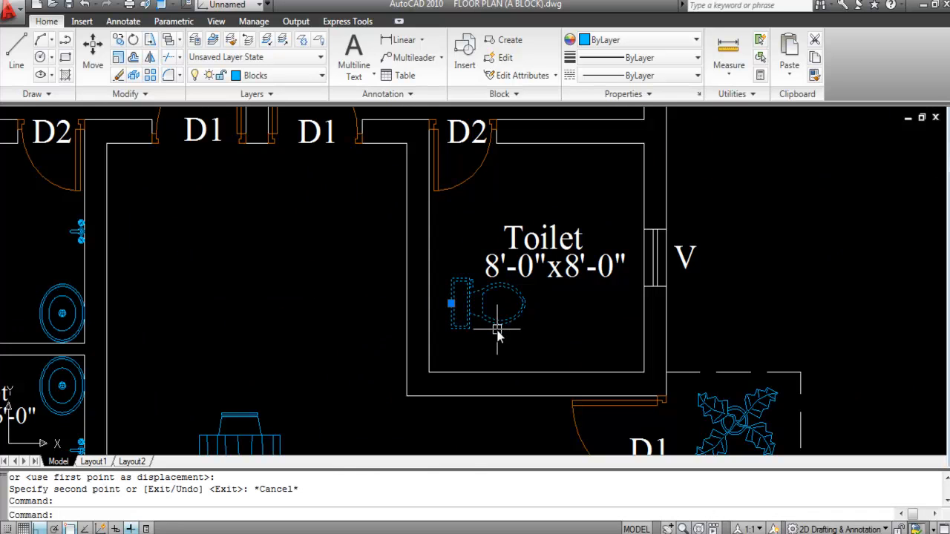
{"action": "key", "text": "Return"}
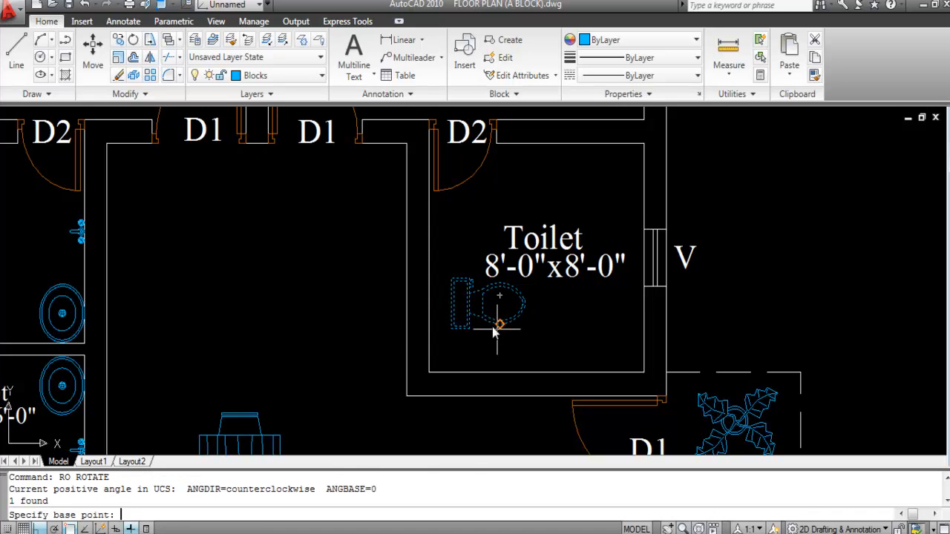
{"action": "left_click", "coordinate": [498, 313]}
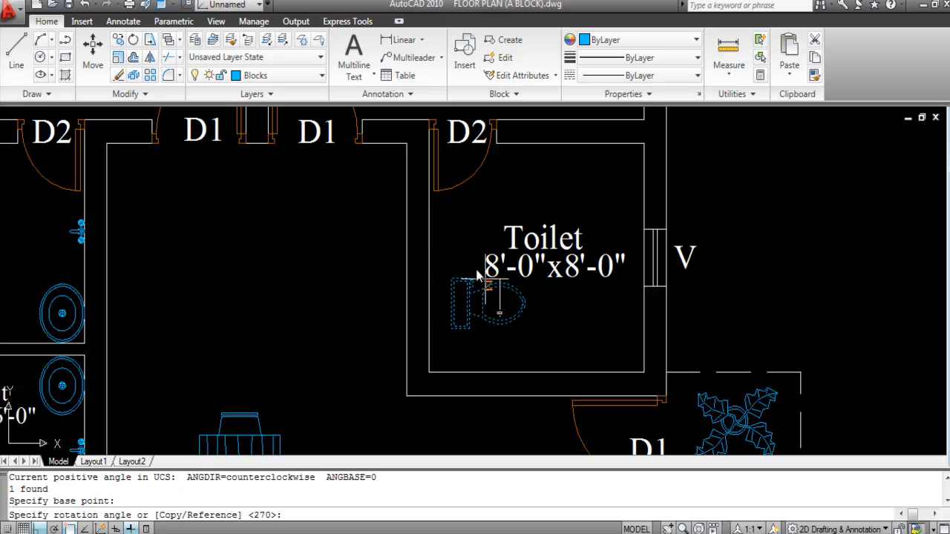
{"action": "left_click", "coordinate": [348, 325]}
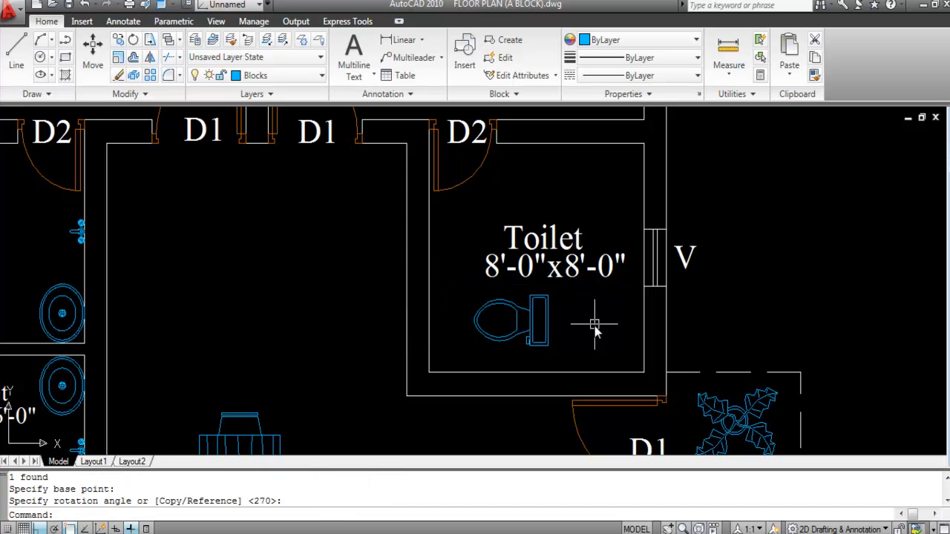
Step: Move the WC by its tank midpoint over to the right wall
{"action": "left_click", "coordinate": [552, 332]}
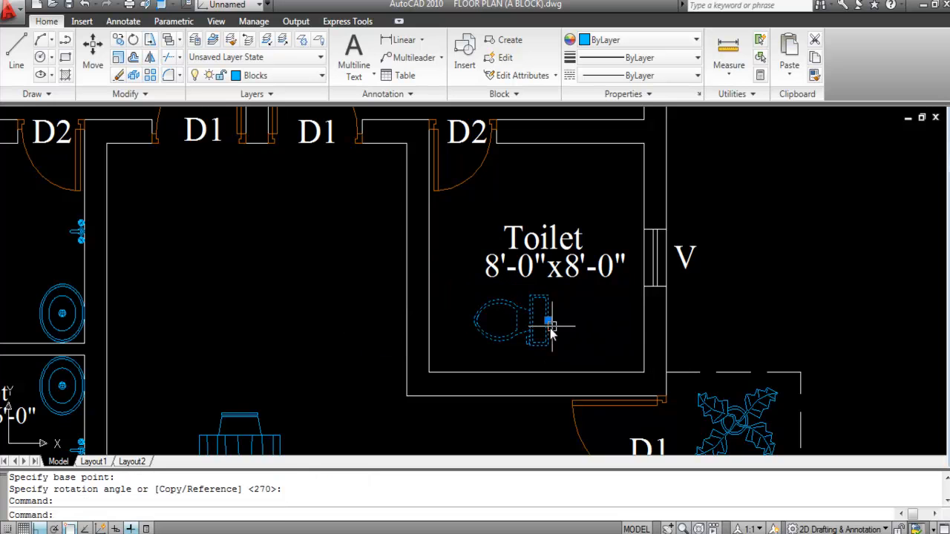
{"action": "type", "text": "m"}
{"action": "key", "text": "Return"}
{"action": "scroll", "coordinate": [550, 329], "scroll_direction": "up", "scroll_amount": 5}
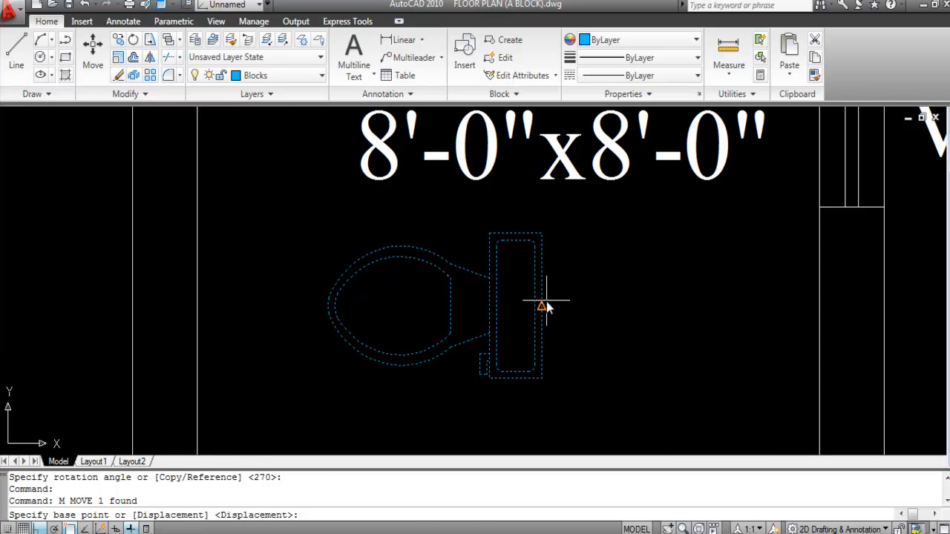
{"action": "left_click", "coordinate": [546, 307]}
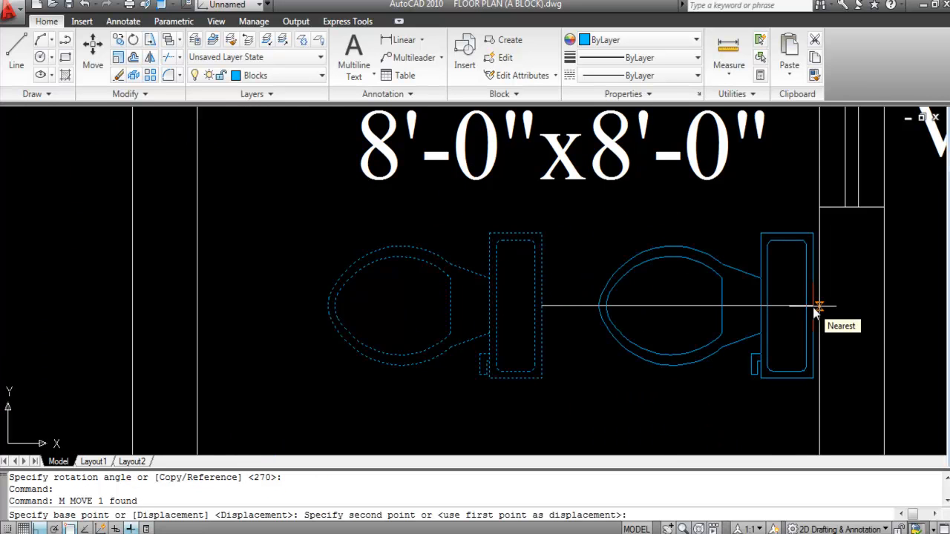
{"action": "scroll", "coordinate": [814, 309], "scroll_direction": "up", "scroll_amount": 3}
{"action": "left_click", "coordinate": [813, 309]}
{"action": "scroll", "coordinate": [616, 256], "scroll_direction": "down", "scroll_amount": 5}
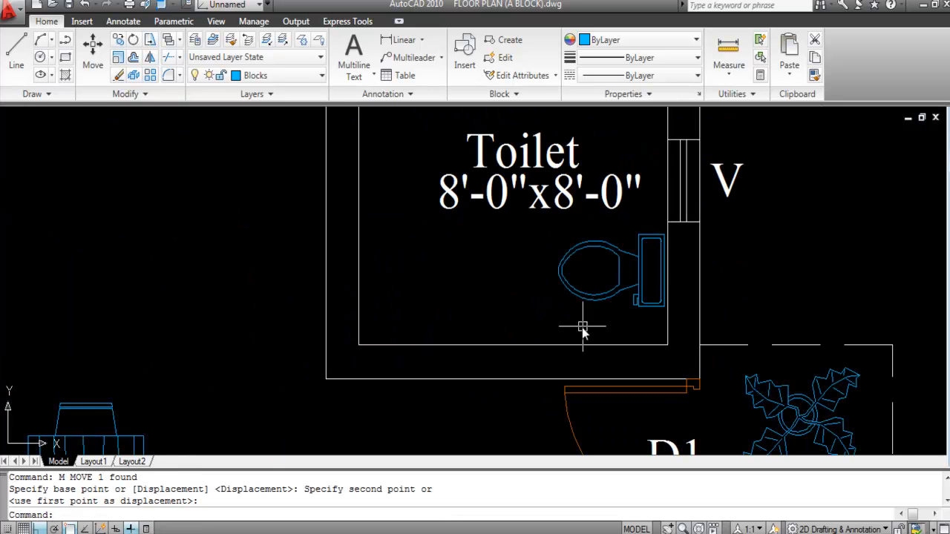
{"action": "scroll", "coordinate": [653, 261], "scroll_direction": "up", "scroll_amount": 3}
Step: Nudge the WC flush with the right wall line and down toward the room's lower corner
{"action": "left_click", "coordinate": [665, 265]}
{"action": "type", "text": "m"}
{"action": "key", "text": "Return"}
{"action": "scroll", "coordinate": [668, 268], "scroll_direction": "up", "scroll_amount": 3}
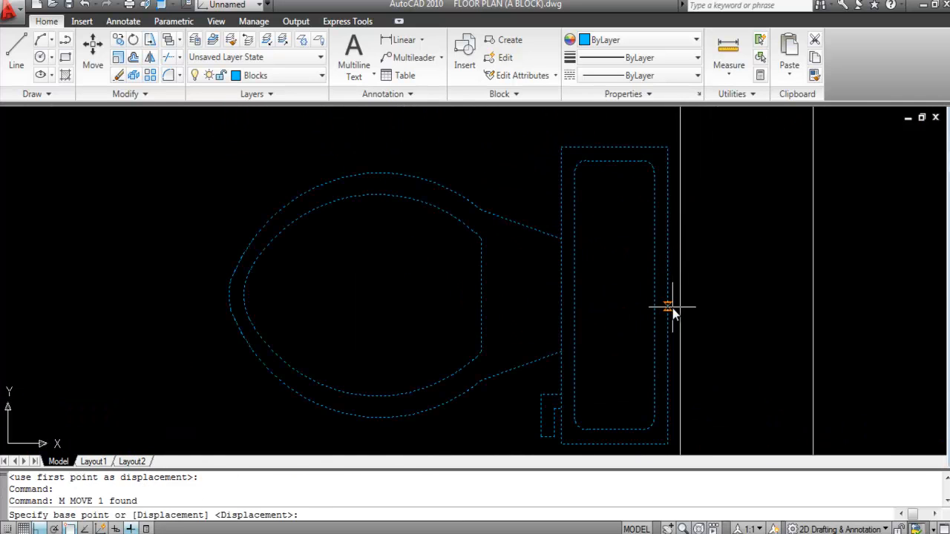
{"action": "left_click", "coordinate": [669, 297]}
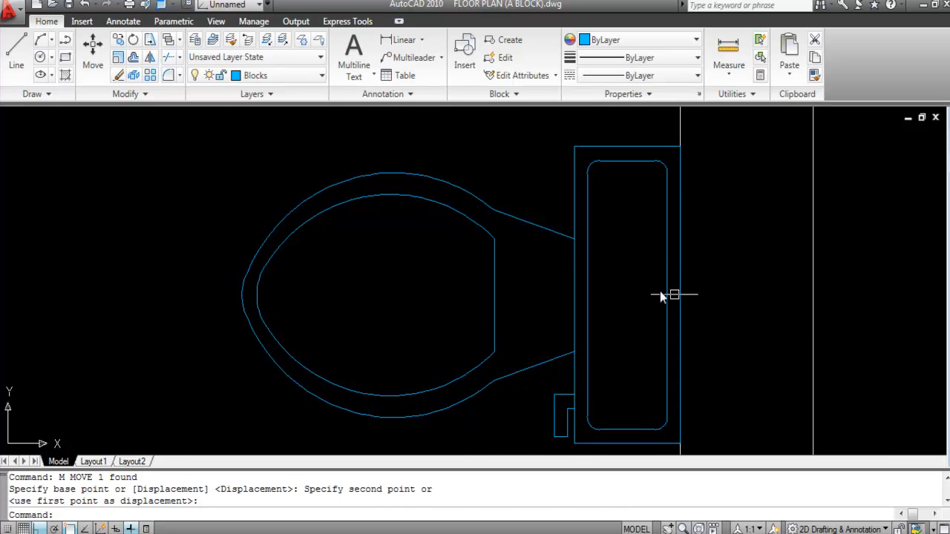
{"action": "left_click", "coordinate": [680, 296]}
{"action": "scroll", "coordinate": [527, 240], "scroll_direction": "down", "scroll_amount": 5}
{"action": "left_click", "coordinate": [522, 271]}
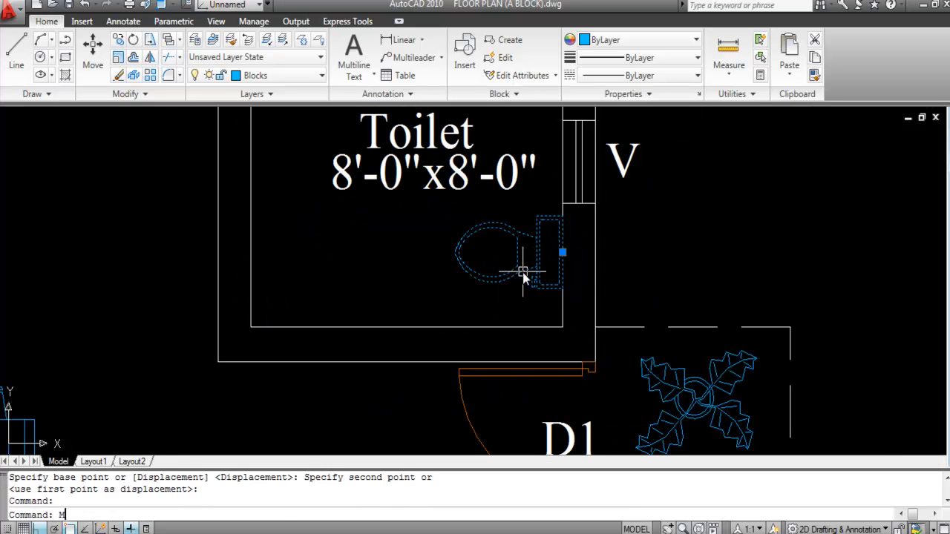
{"action": "type", "text": "m"}
{"action": "key", "text": "Return"}
{"action": "left_click", "coordinate": [657, 252]}
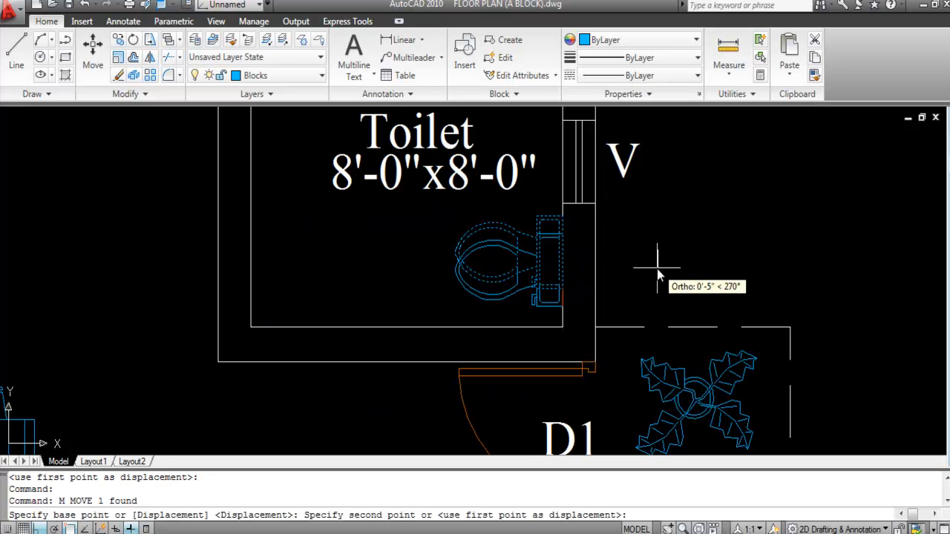
{"action": "left_click", "coordinate": [656, 269]}
{"action": "scroll", "coordinate": [670, 304], "scroll_direction": "down", "scroll_amount": 2}
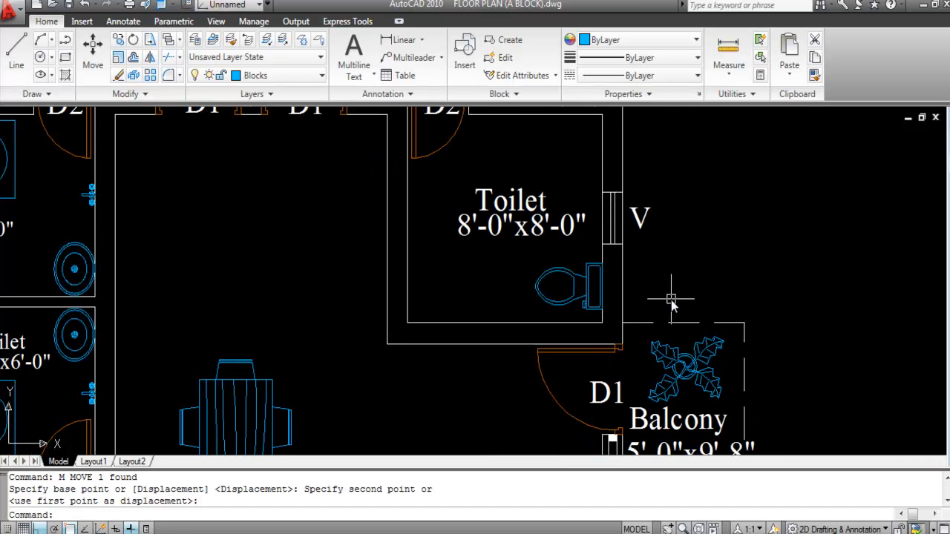
{"action": "scroll", "coordinate": [670, 304], "scroll_direction": "down", "scroll_amount": 3}
{"action": "left_click", "coordinate": [239, 256]}
Step: Match the right toilet's name and size texts to the left Toilet label's smaller style
{"action": "key", "text": "Return"}
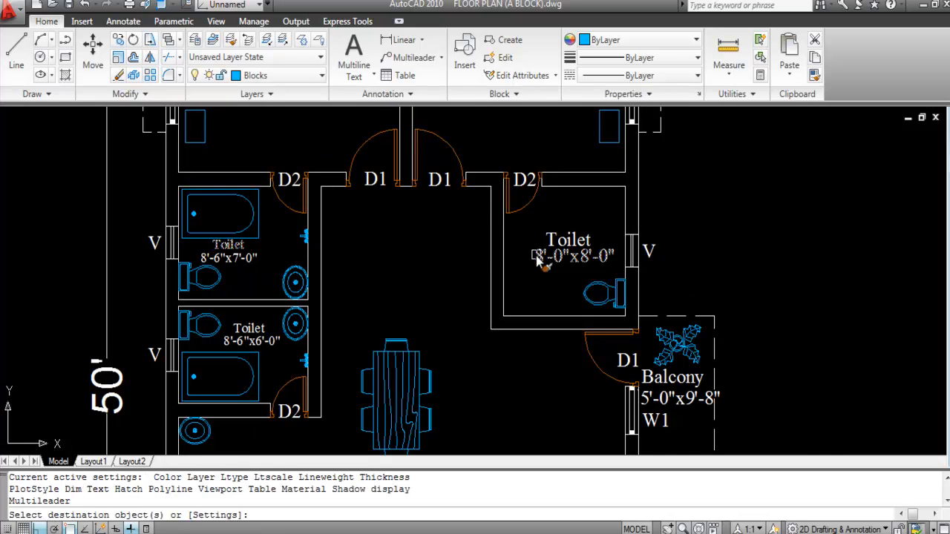
{"action": "left_click", "coordinate": [568, 240]}
{"action": "left_click", "coordinate": [570, 257]}
{"action": "key", "text": "Escape"}
Step: Move the 8'-0"x8'-0" size text to sit under the Toilet word
{"action": "scroll", "coordinate": [562, 260], "scroll_direction": "up", "scroll_amount": 2}
{"action": "left_click", "coordinate": [561, 257]}
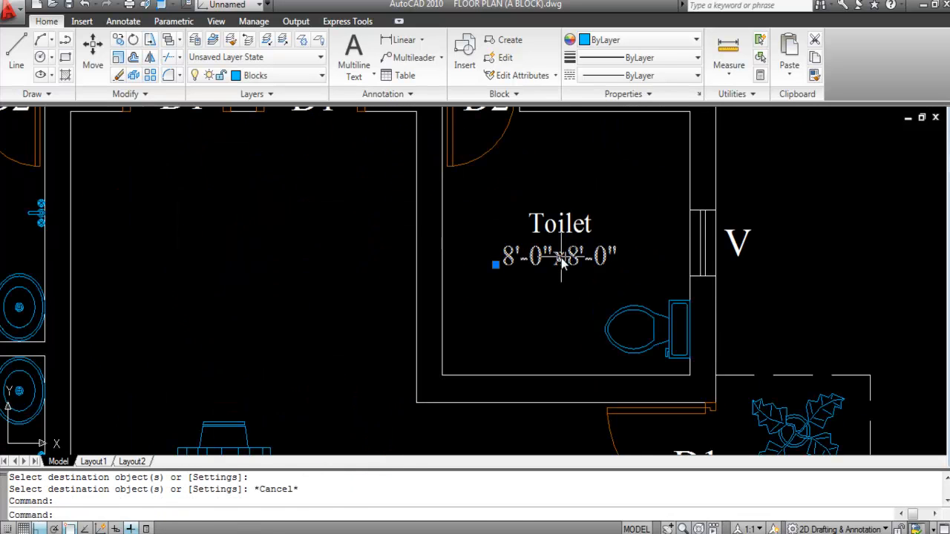
{"action": "type", "text": "m"}
{"action": "key", "text": "Return"}
{"action": "scroll", "coordinate": [560, 257], "scroll_direction": "up", "scroll_amount": 4}
{"action": "left_click", "coordinate": [556, 238]}
{"action": "key", "text": "F8"}
{"action": "left_click", "coordinate": [584, 236]}
Step: Shift both label lines slightly lower within the toilet
{"action": "scroll", "coordinate": [583, 310], "scroll_direction": "down", "scroll_amount": 5}
{"action": "left_click", "coordinate": [593, 301]}
{"action": "left_click", "coordinate": [572, 258]}
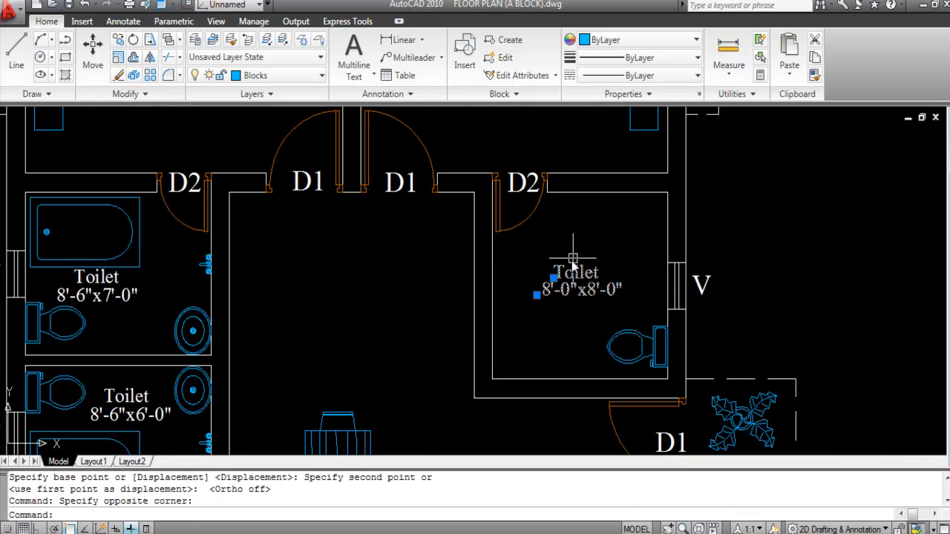
{"action": "type", "text": "m"}
{"action": "key", "text": "Return"}
{"action": "left_click", "coordinate": [597, 271]}
{"action": "left_click", "coordinate": [596, 282]}
Step: Save the drawing
{"action": "key", "text": "ctrl+s"}
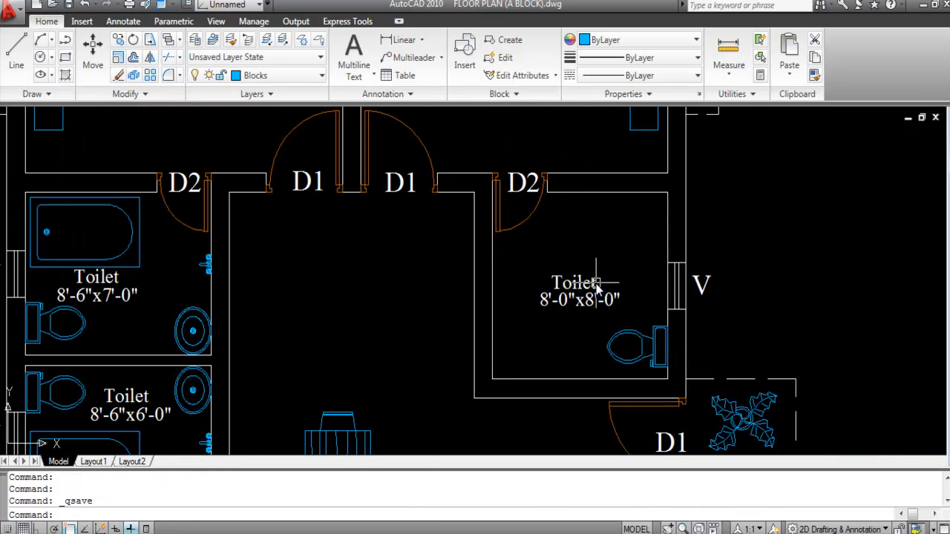
{"action": "scroll", "coordinate": [565, 258], "scroll_direction": "down", "scroll_amount": 4}
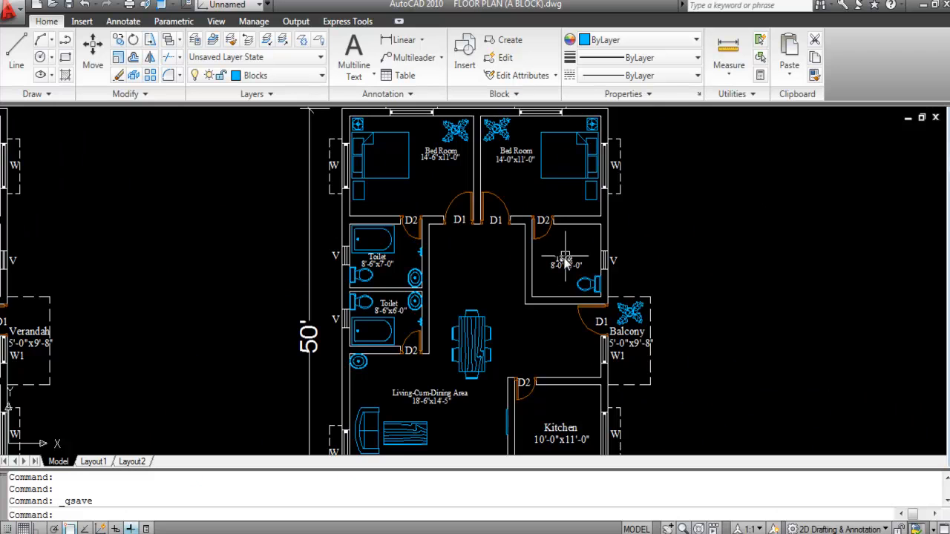
{"action": "scroll", "coordinate": [381, 256], "scroll_direction": "up", "scroll_amount": 2}
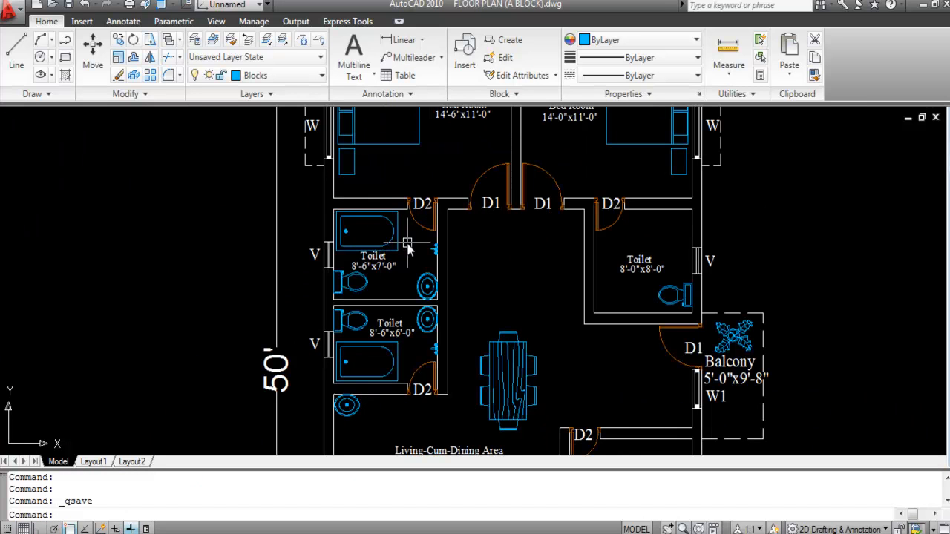
Step: Copy the bathtub from the upper-left toilet into the right toilet
{"action": "left_click", "coordinate": [395, 236]}
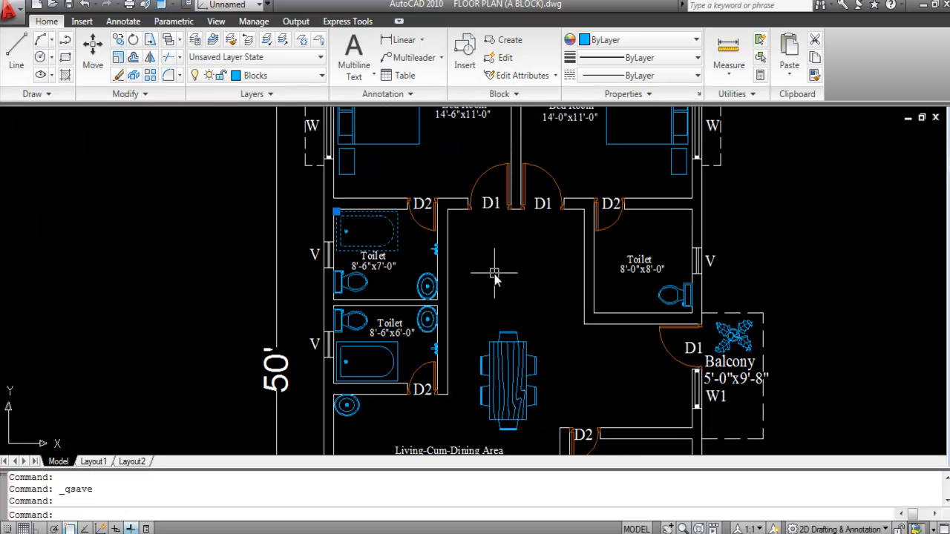
{"action": "type", "text": "CO"}
{"action": "key", "text": "Return"}
{"action": "left_click", "coordinate": [361, 245]}
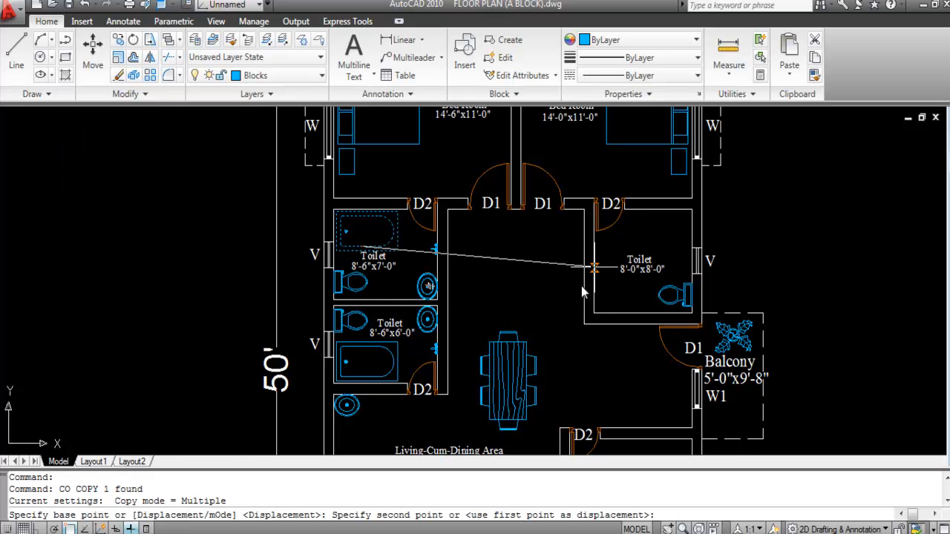
{"action": "scroll", "coordinate": [604, 296], "scroll_direction": "up", "scroll_amount": 2}
{"action": "left_click", "coordinate": [582, 303]}
{"action": "key", "text": "Escape"}
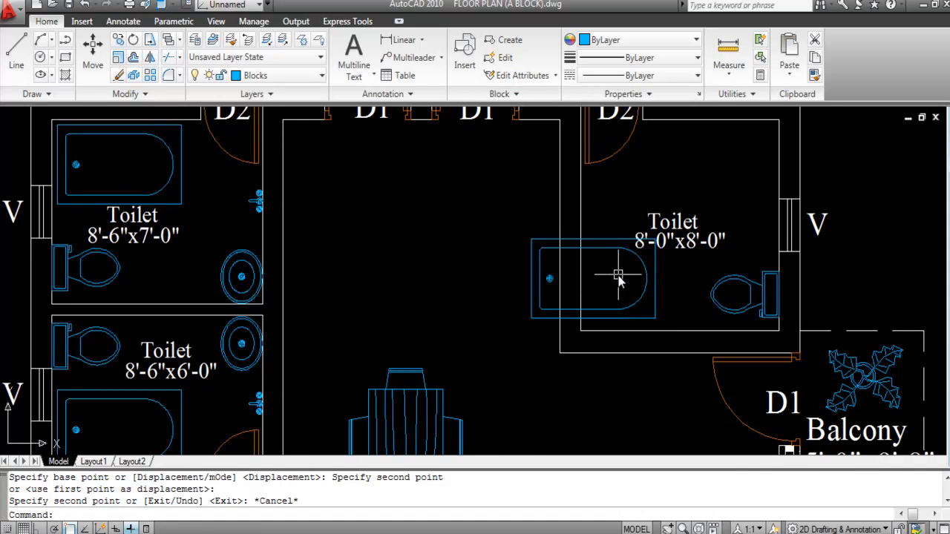
Step: Rotate the copied bathtub 90° so it stands vertically
{"action": "left_click", "coordinate": [636, 310]}
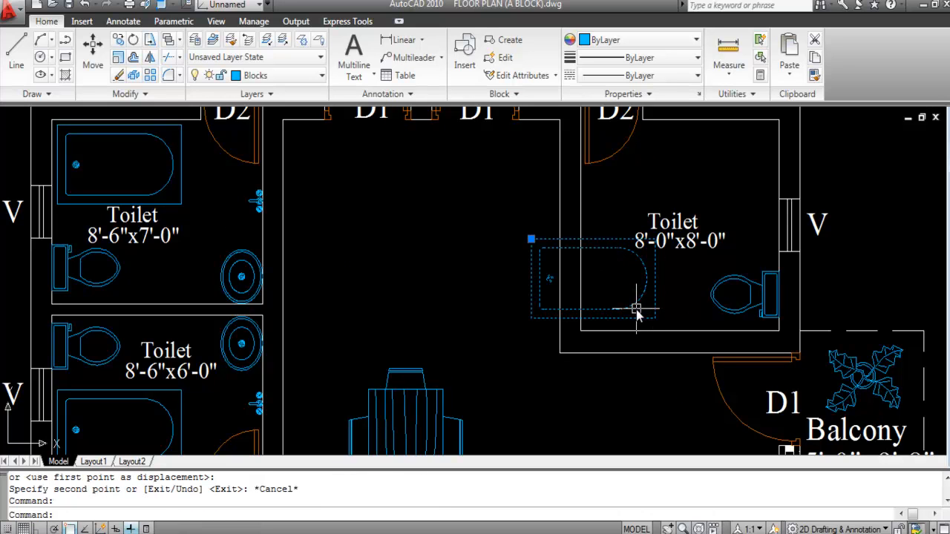
{"action": "type", "text": "RO"}
{"action": "key", "text": "Return"}
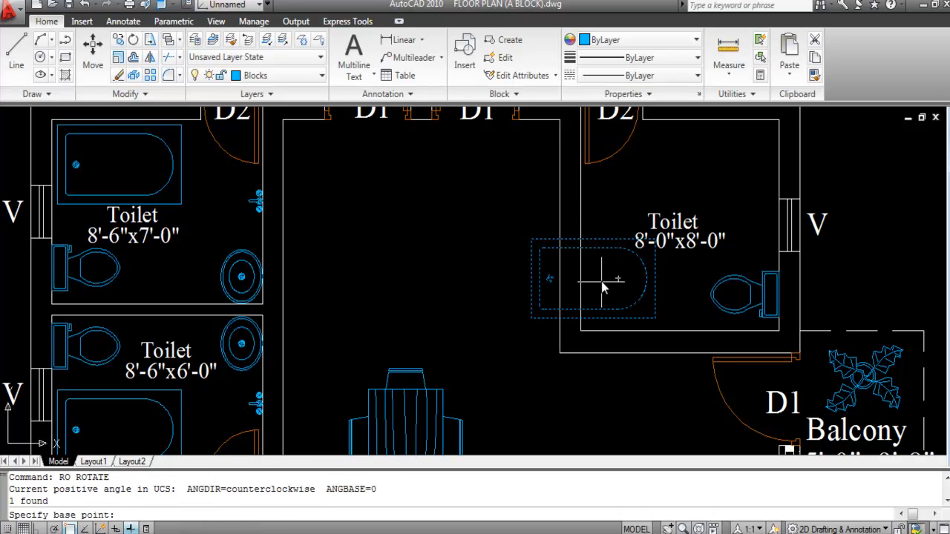
{"action": "left_click", "coordinate": [603, 281]}
{"action": "key", "text": "F8"}
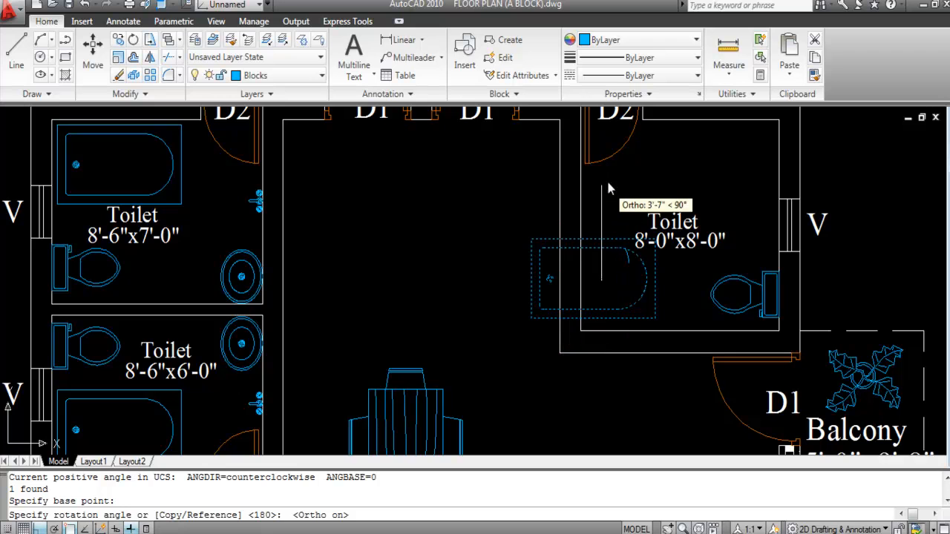
{"action": "left_click", "coordinate": [609, 195]}
Step: Move the rotated tub into the right toilet's lower-left corner
{"action": "left_click", "coordinate": [635, 310]}
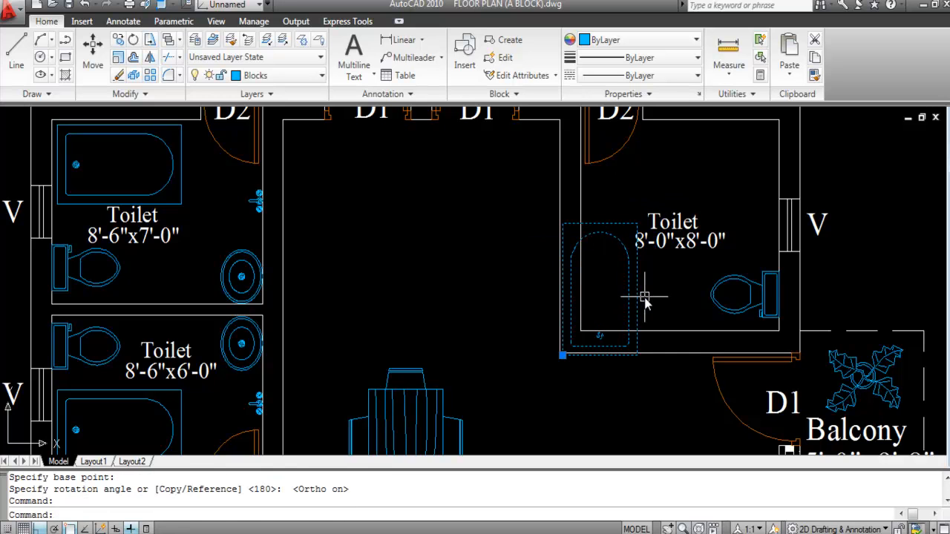
{"action": "type", "text": "M"}
{"action": "key", "text": "Return"}
{"action": "scroll", "coordinate": [591, 385], "scroll_direction": "up", "scroll_amount": 3}
{"action": "left_click", "coordinate": [597, 355]}
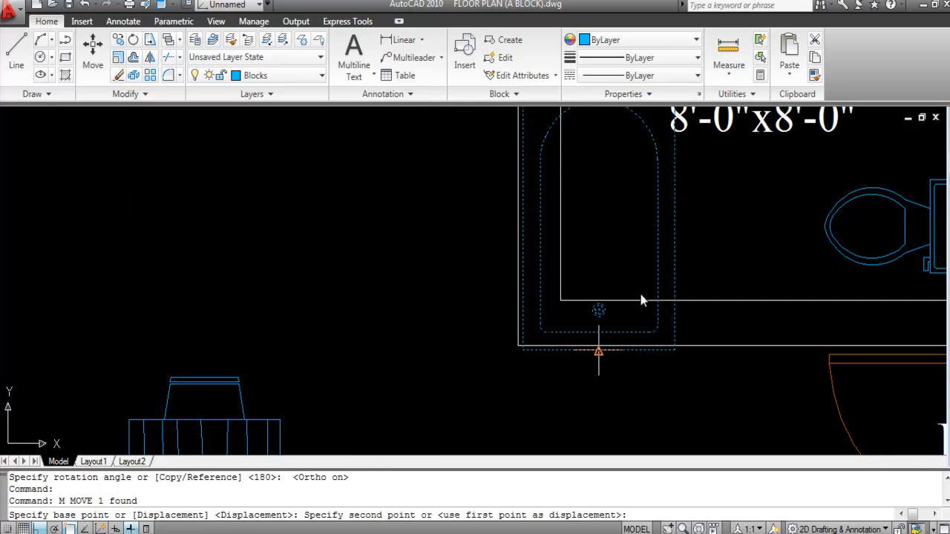
{"action": "key", "text": "F8"}
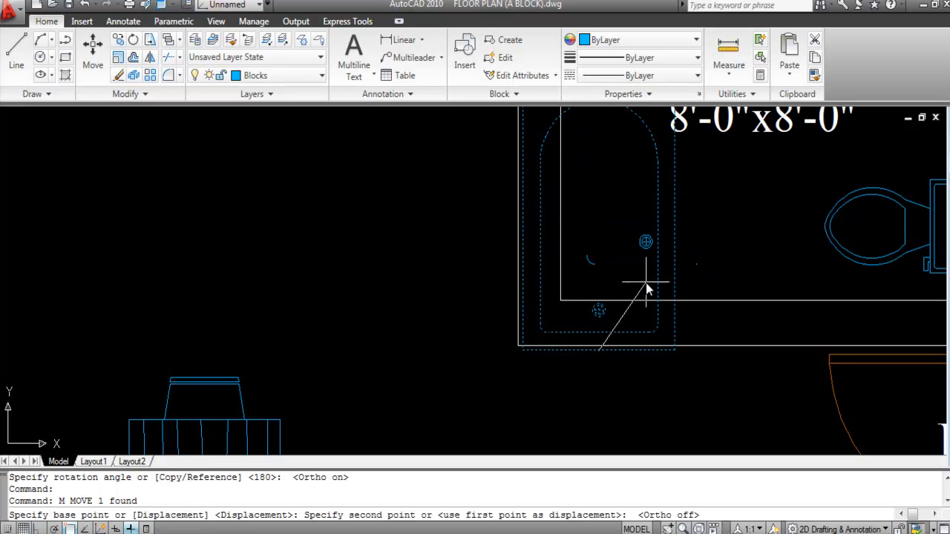
{"action": "left_click", "coordinate": [651, 282]}
{"action": "scroll", "coordinate": [651, 283], "scroll_direction": "down", "scroll_amount": 3}
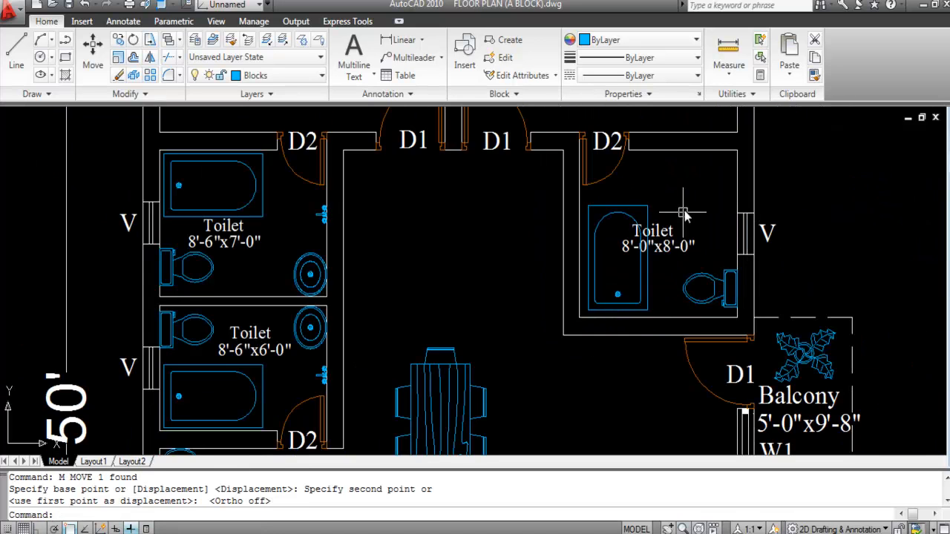
Step: Nudge the bathtub into its final position against the toilet's left wall
{"action": "left_click", "coordinate": [638, 295]}
{"action": "type", "text": "m"}
{"action": "key", "text": "Return"}
{"action": "scroll", "coordinate": [638, 295], "scroll_direction": "up", "scroll_amount": 5}
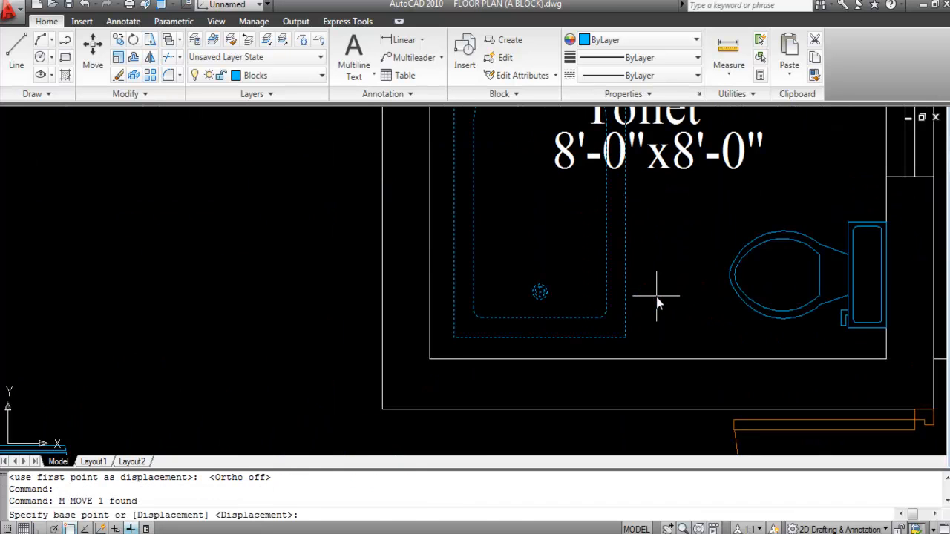
{"action": "left_click", "coordinate": [661, 265]}
{"action": "left_click", "coordinate": [654, 276]}
{"action": "scroll", "coordinate": [654, 276], "scroll_direction": "down", "scroll_amount": 4}
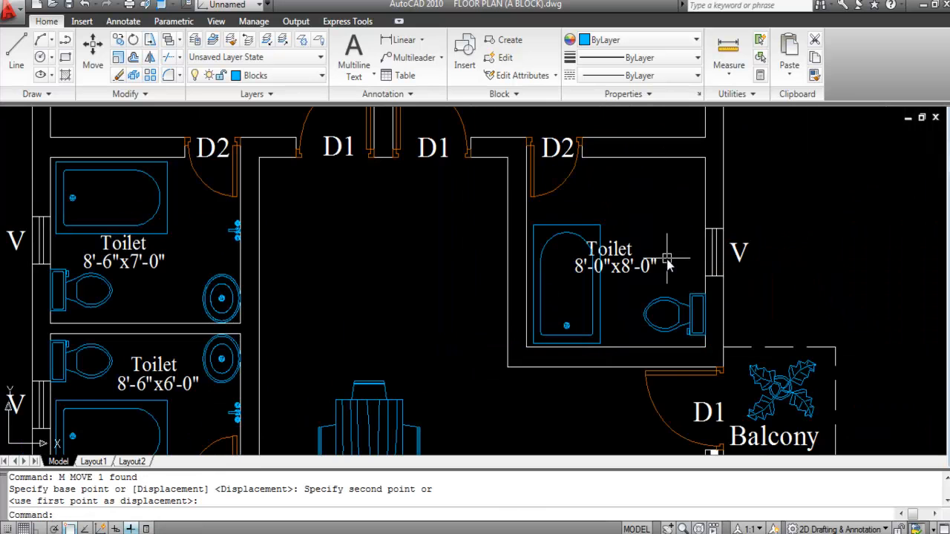
{"action": "scroll", "coordinate": [564, 264], "scroll_direction": "down", "scroll_amount": 4}
{"action": "scroll", "coordinate": [497, 263], "scroll_direction": "up", "scroll_amount": 5}
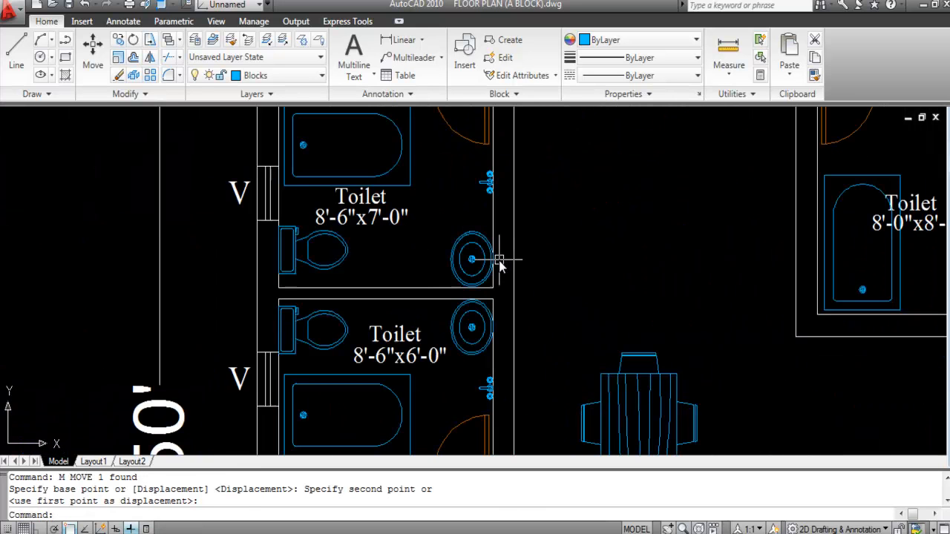
Step: Copy the round washbasin from the left toilet into the right toilet's corner
{"action": "left_click", "coordinate": [489, 269]}
{"action": "type", "text": "C"}
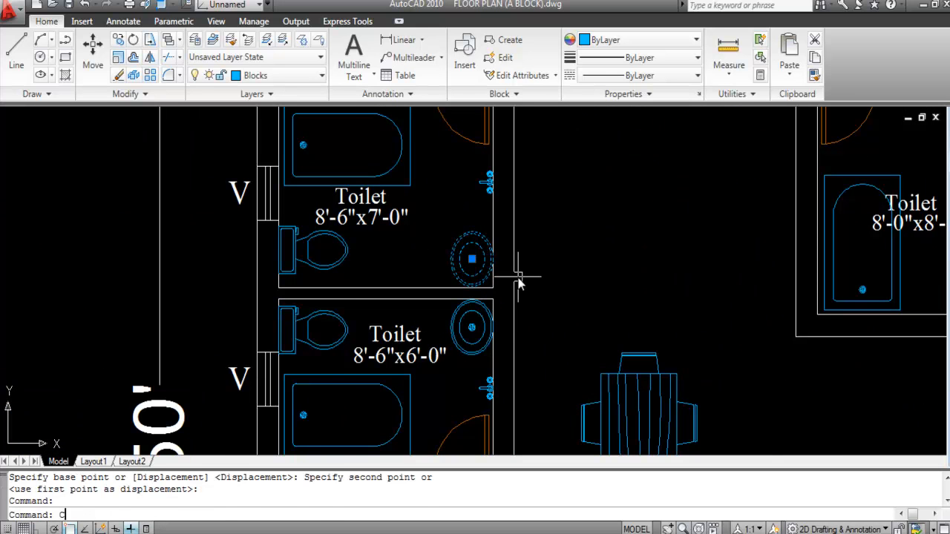
{"action": "type", "text": "O"}
{"action": "key", "text": "Return"}
{"action": "scroll", "coordinate": [496, 269], "scroll_direction": "up", "scroll_amount": 3}
{"action": "left_click", "coordinate": [483, 250]}
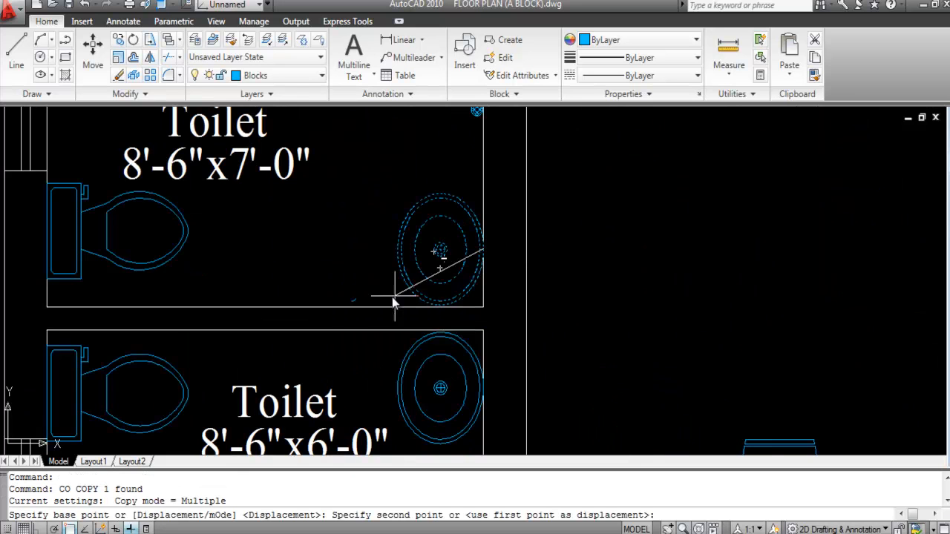
{"action": "scroll", "coordinate": [621, 206], "scroll_direction": "down", "scroll_amount": 5}
{"action": "scroll", "coordinate": [673, 215], "scroll_direction": "up", "scroll_amount": 5}
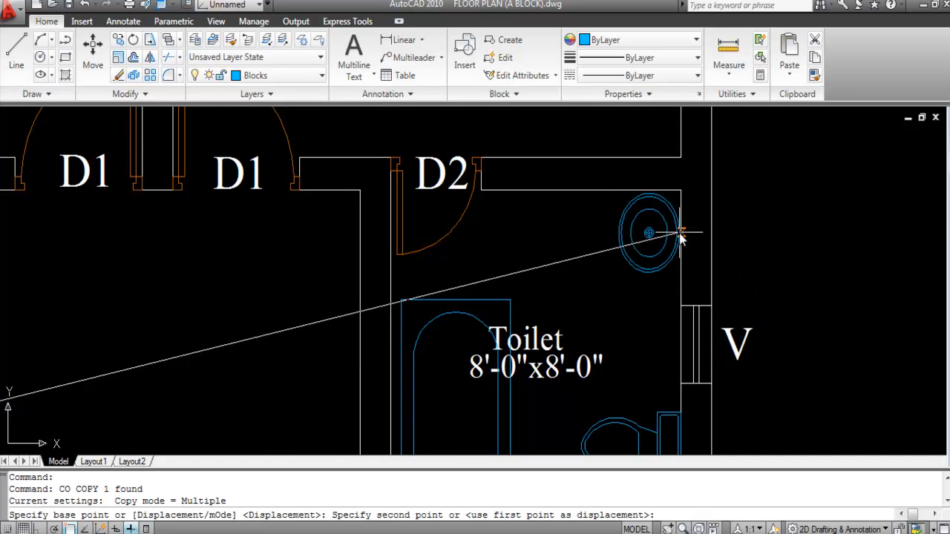
{"action": "left_click", "coordinate": [681, 233]}
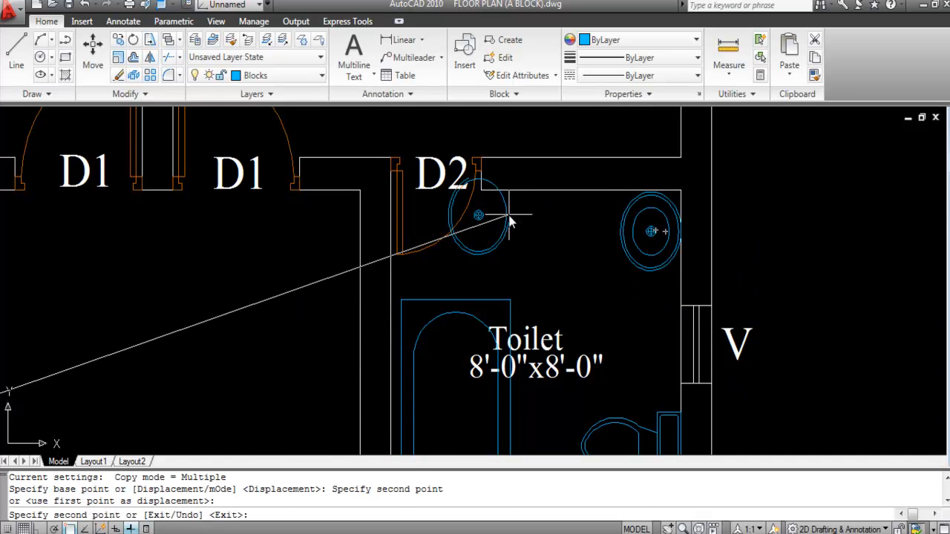
{"action": "key", "text": "Escape"}
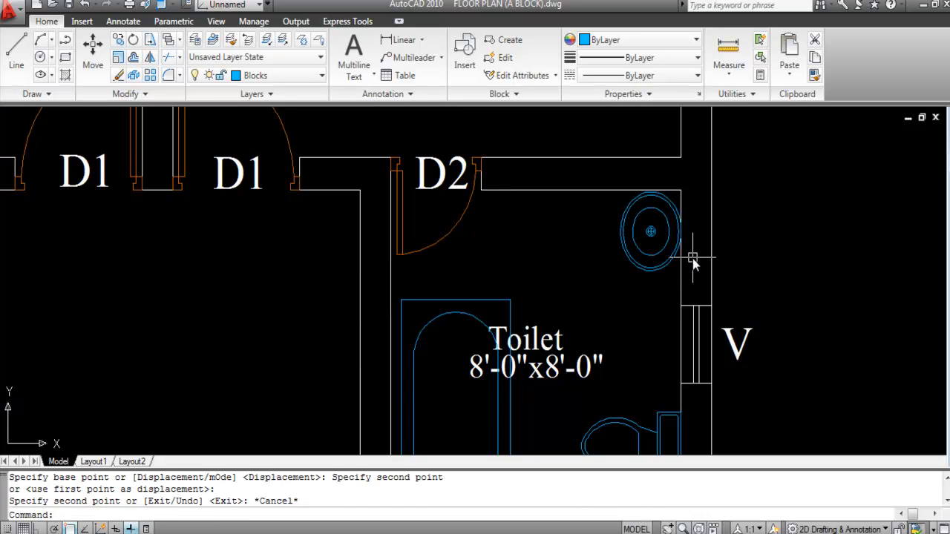
{"action": "scroll", "coordinate": [718, 267], "scroll_direction": "down", "scroll_amount": 5}
{"action": "scroll", "coordinate": [408, 314], "scroll_direction": "up", "scroll_amount": 3}
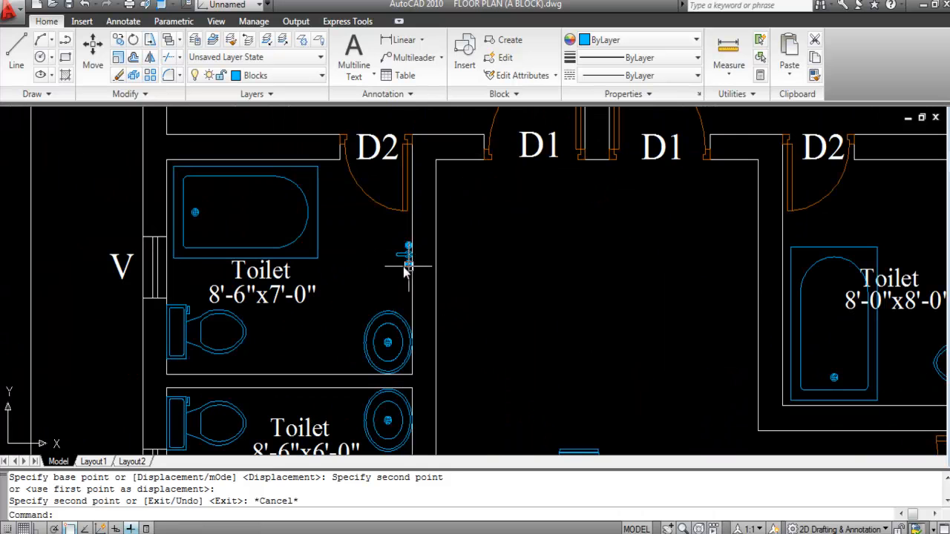
Step: Copy the wall tap from the left toilet into the right toilet
{"action": "left_click", "coordinate": [404, 255]}
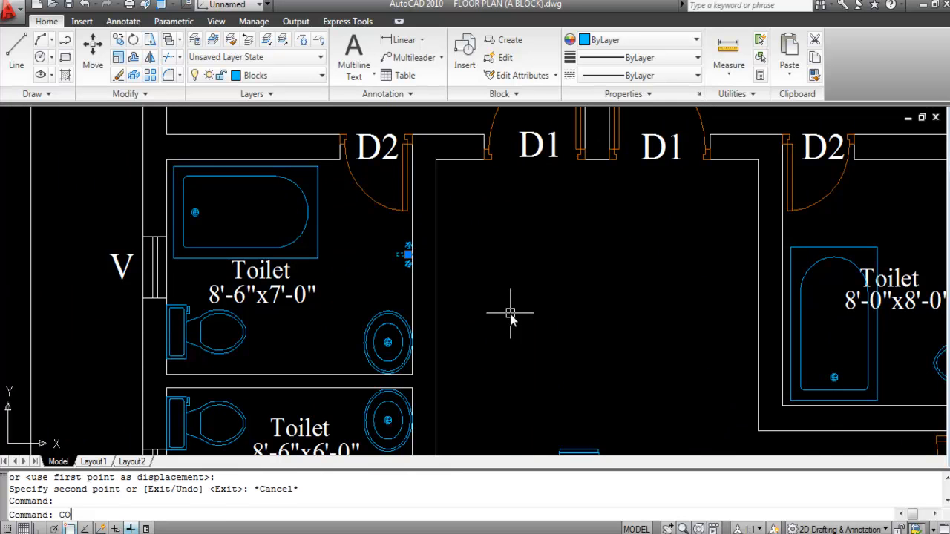
{"action": "type", "text": "CO"}
{"action": "key", "text": "Return"}
{"action": "left_click", "coordinate": [406, 255]}
{"action": "scroll", "coordinate": [334, 271], "scroll_direction": "down", "scroll_amount": 3}
{"action": "scroll", "coordinate": [603, 256], "scroll_direction": "up", "scroll_amount": 5}
{"action": "left_click", "coordinate": [546, 264]}
{"action": "key", "text": "Escape"}
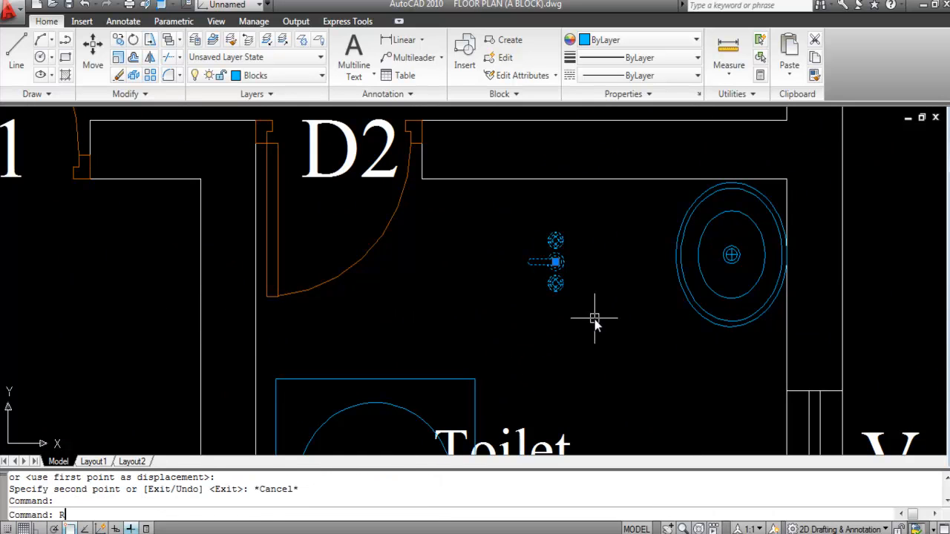
Step: Rotate the copied tap 90° with Ortho on to face the top wall
{"action": "type", "text": "o"}
{"action": "key", "text": "Return"}
{"action": "left_click", "coordinate": [555, 262]}
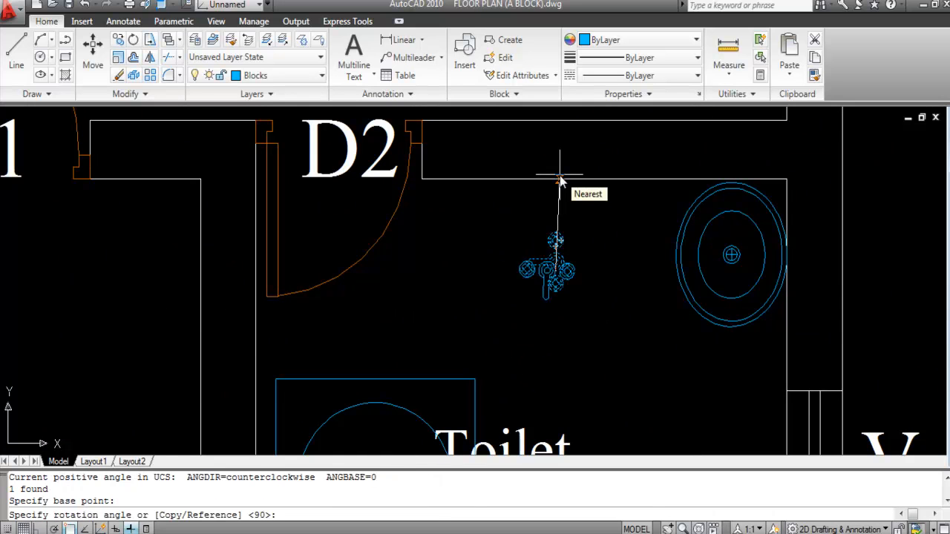
{"action": "key", "text": "F8"}
{"action": "left_click", "coordinate": [558, 145]}
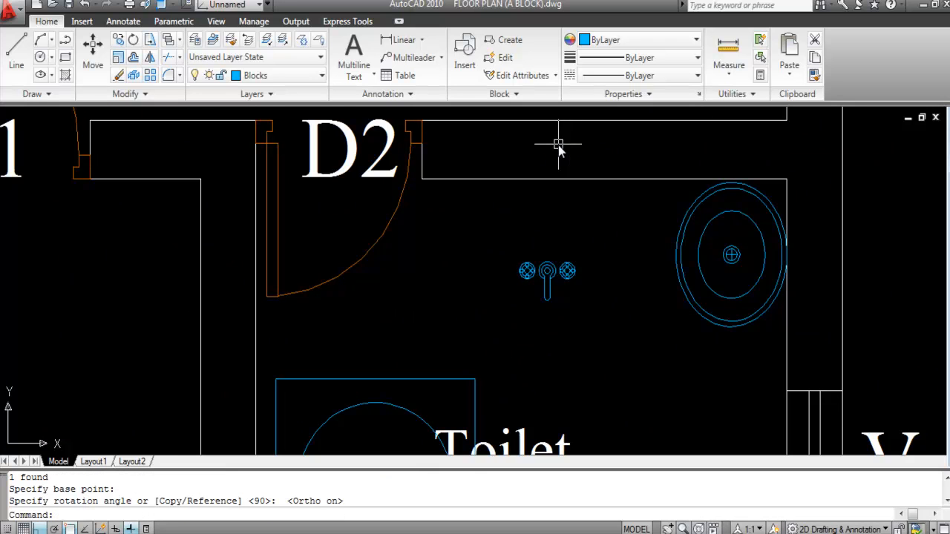
Step: Move the tap up against the toilet's top wall
{"action": "left_click", "coordinate": [557, 284]}
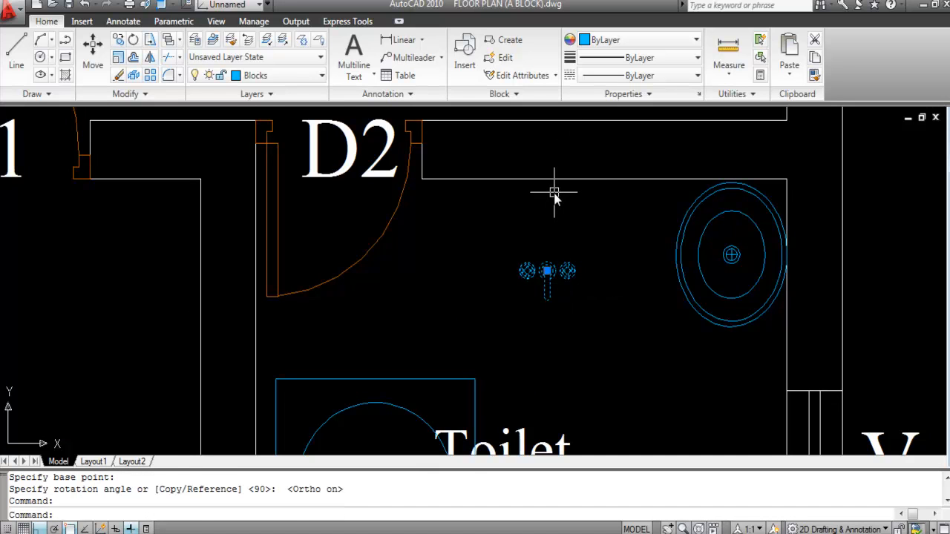
{"action": "type", "text": "m"}
{"action": "key", "text": "Return"}
{"action": "scroll", "coordinate": [546, 276], "scroll_direction": "up", "scroll_amount": 5}
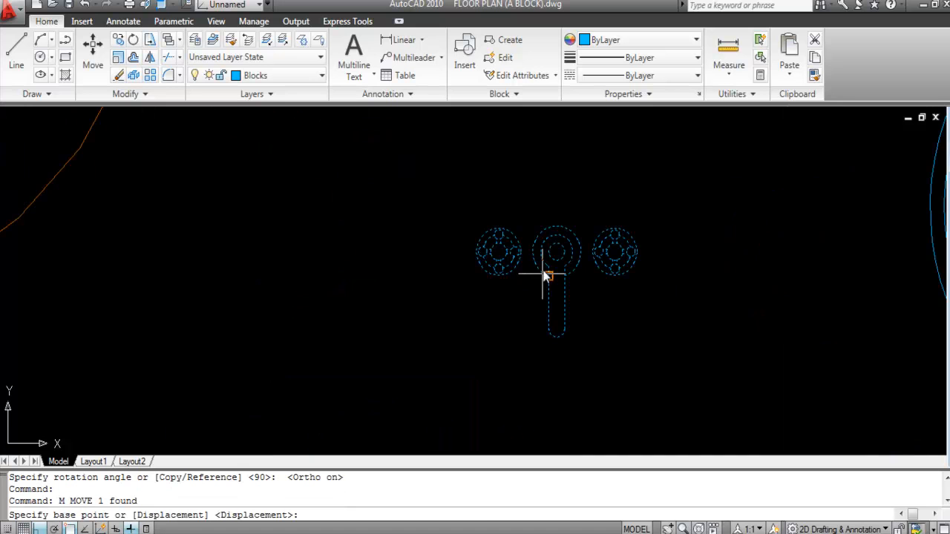
{"action": "left_click", "coordinate": [556, 225]}
{"action": "scroll", "coordinate": [559, 260], "scroll_direction": "down", "scroll_amount": 4}
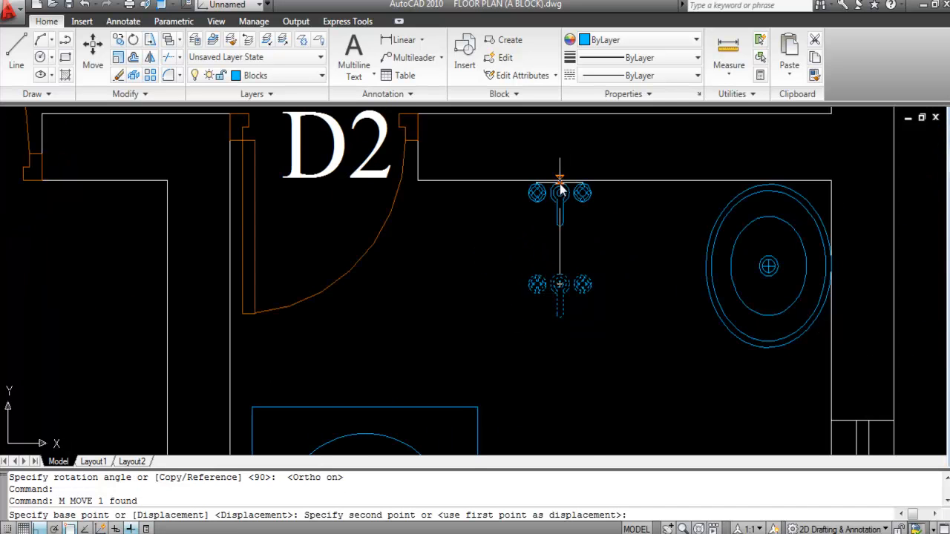
{"action": "left_click", "coordinate": [559, 192]}
{"action": "scroll", "coordinate": [519, 226], "scroll_direction": "down", "scroll_amount": 5}
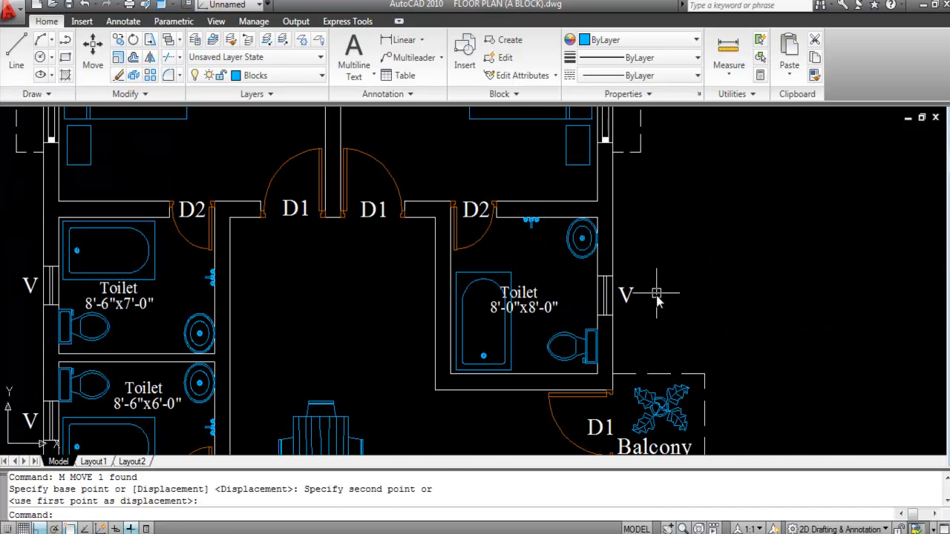
{"action": "scroll", "coordinate": [478, 236], "scroll_direction": "up", "scroll_amount": 2}
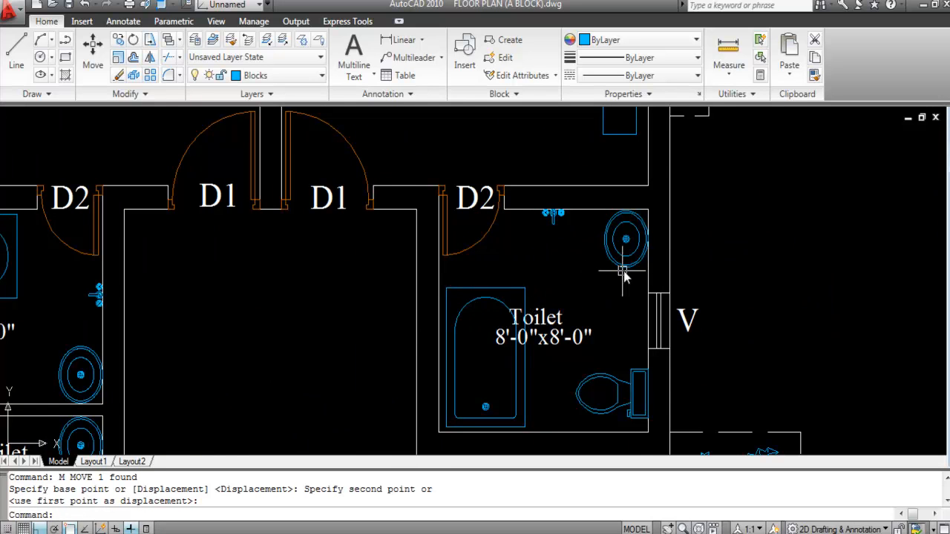
{"action": "scroll", "coordinate": [602, 278], "scroll_direction": "down", "scroll_amount": 3}
{"action": "scroll", "coordinate": [509, 272], "scroll_direction": "up", "scroll_amount": 5}
{"action": "scroll", "coordinate": [644, 271], "scroll_direction": "down", "scroll_amount": 3}
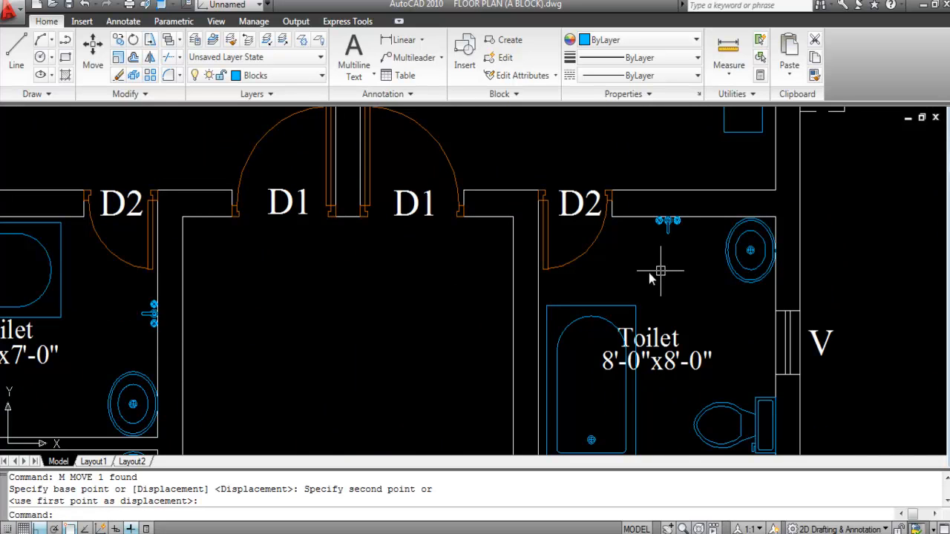
{"action": "scroll", "coordinate": [582, 212], "scroll_direction": "down", "scroll_amount": 4}
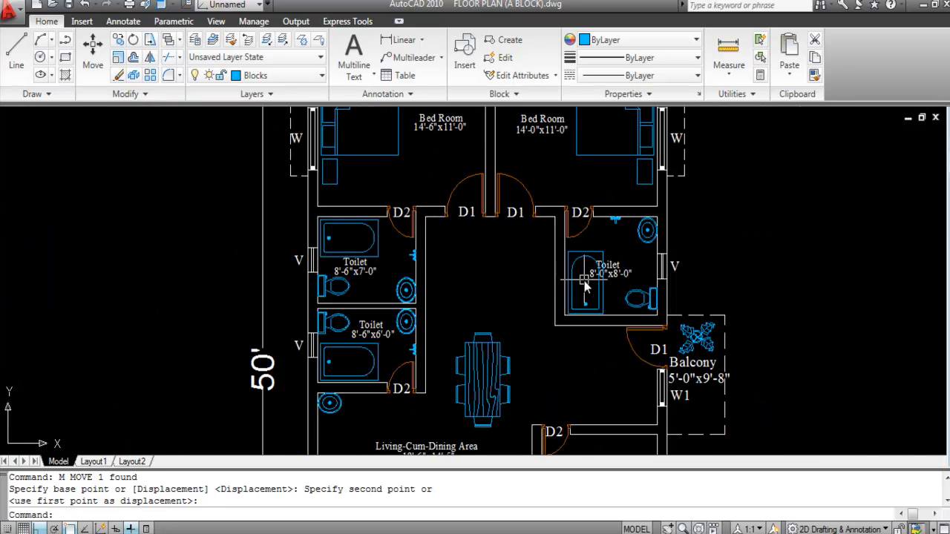
{"action": "scroll", "coordinate": [585, 284], "scroll_direction": "down", "scroll_amount": 4}
{"action": "scroll", "coordinate": [607, 373], "scroll_direction": "up", "scroll_amount": 3}
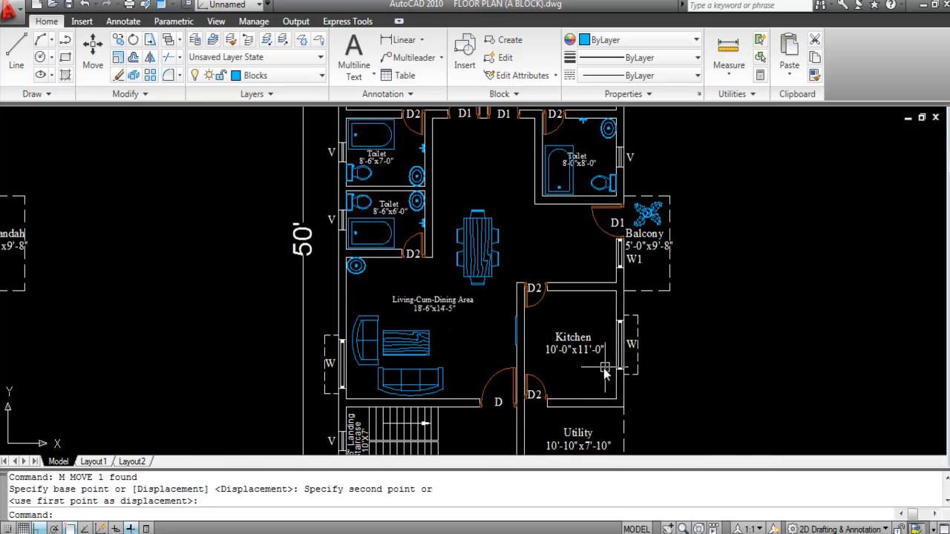
{"action": "scroll", "coordinate": [578, 368], "scroll_direction": "down", "scroll_amount": 2}
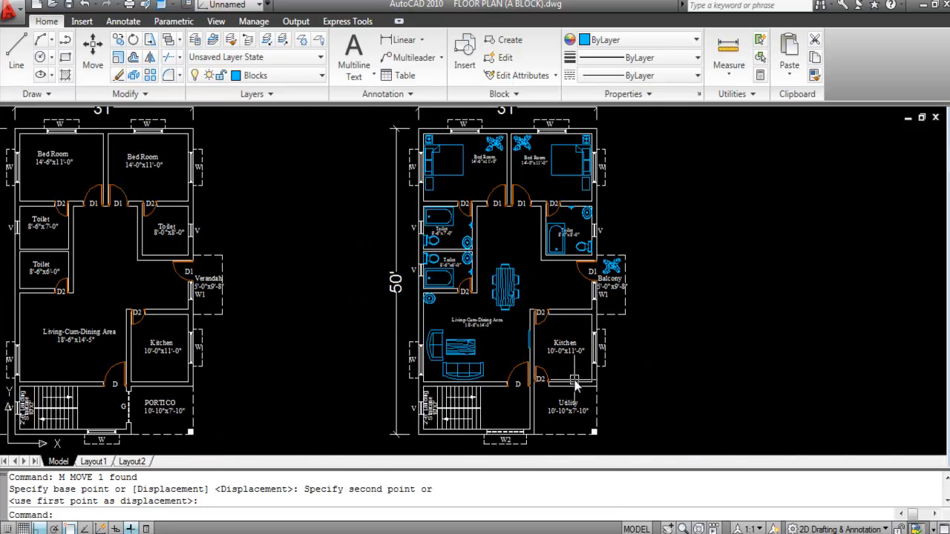
{"action": "scroll", "coordinate": [572, 361], "scroll_direction": "up", "scroll_amount": 2}
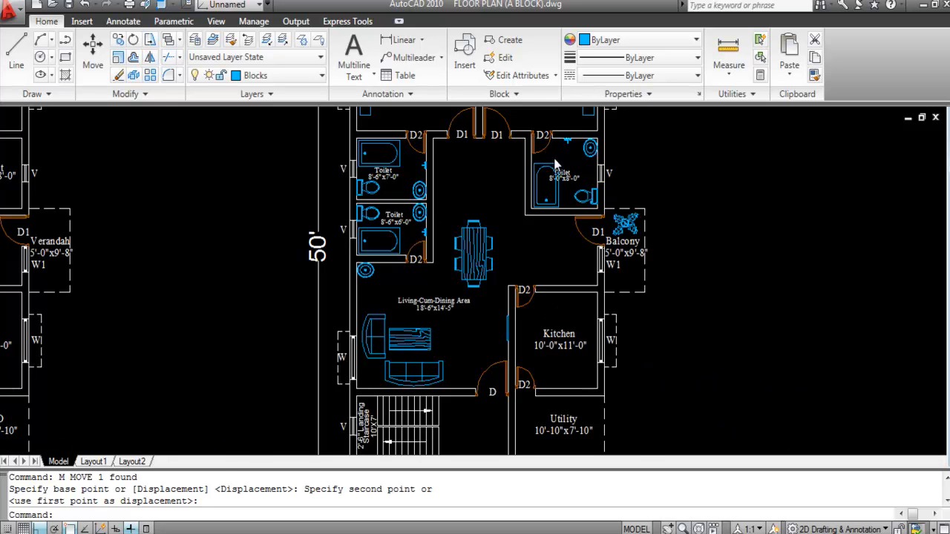
{"action": "scroll", "coordinate": [556, 160], "scroll_direction": "up", "scroll_amount": 2}
{"action": "left_click", "coordinate": [586, 196]}
Step: Apply the Toilet label's text style to the Kitchen labels with MATCHPROP
{"action": "type", "text": "M"}
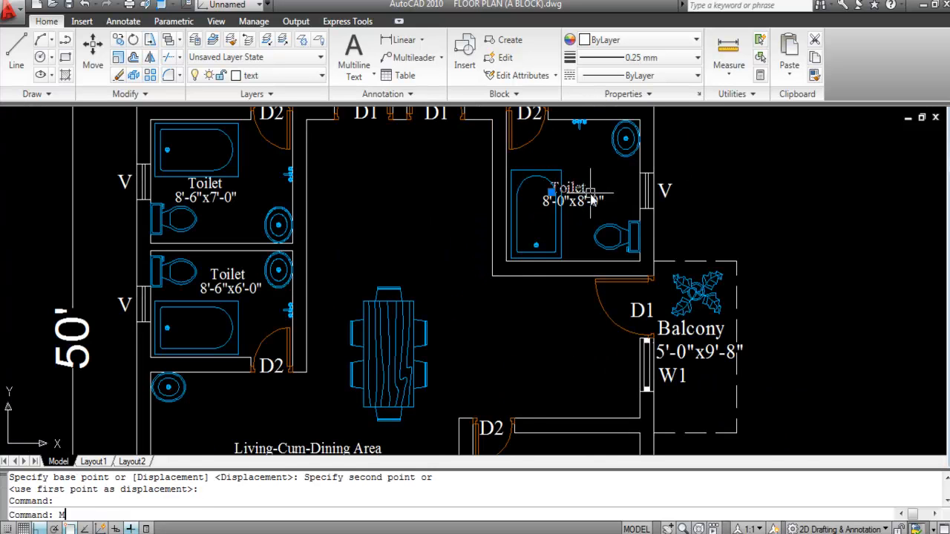
{"action": "type", "text": "A"}
{"action": "key", "text": "Return"}
{"action": "scroll", "coordinate": [555, 179], "scroll_direction": "down", "scroll_amount": 4}
{"action": "scroll", "coordinate": [549, 319], "scroll_direction": "up", "scroll_amount": 3}
{"action": "left_click", "coordinate": [564, 330]}
{"action": "left_click", "coordinate": [558, 288]}
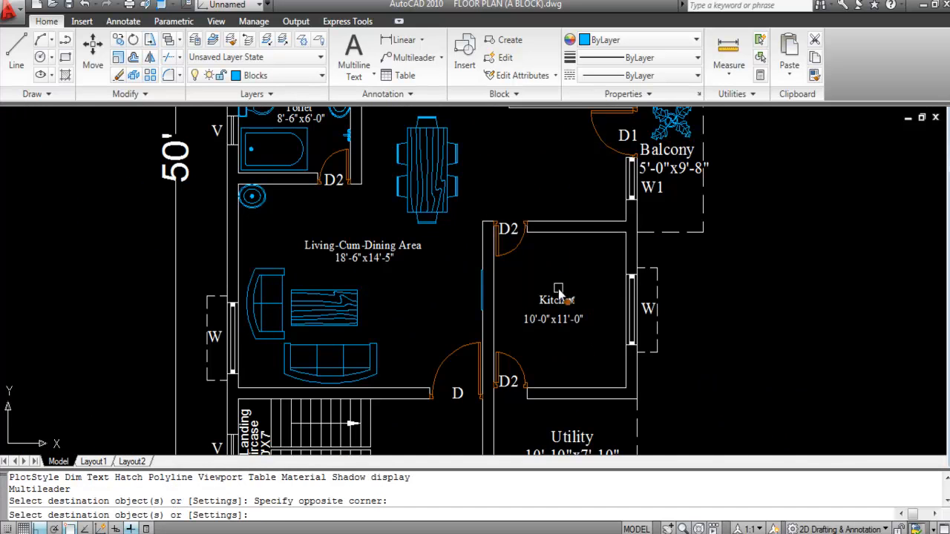
{"action": "key", "text": "Escape"}
Step: Move the kitchen size text to sit under the Kitchen name
{"action": "left_click", "coordinate": [558, 325]}
{"action": "scroll", "coordinate": [558, 325], "scroll_direction": "up", "scroll_amount": 4}
{"action": "type", "text": "m"}
{"action": "key", "text": "Return"}
{"action": "scroll", "coordinate": [549, 320], "scroll_direction": "up", "scroll_amount": 3}
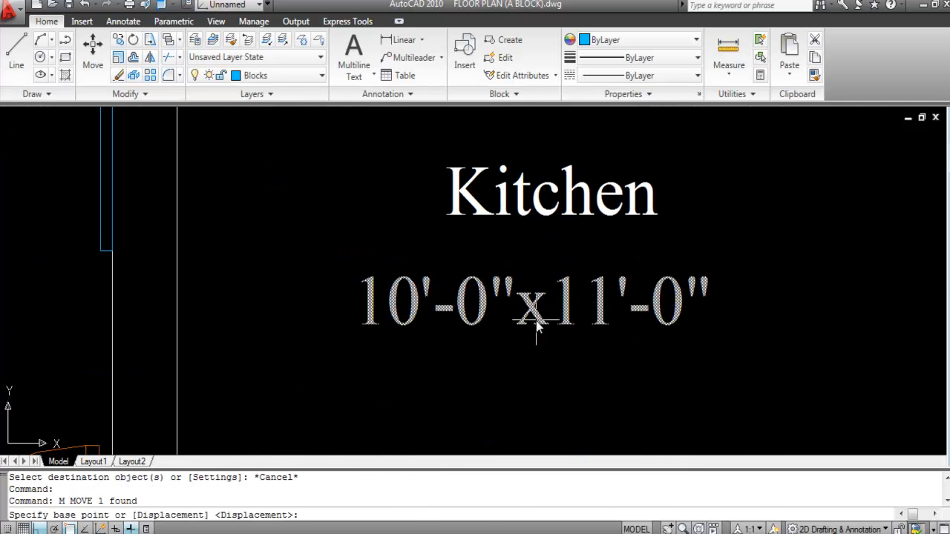
{"action": "left_click", "coordinate": [538, 322]}
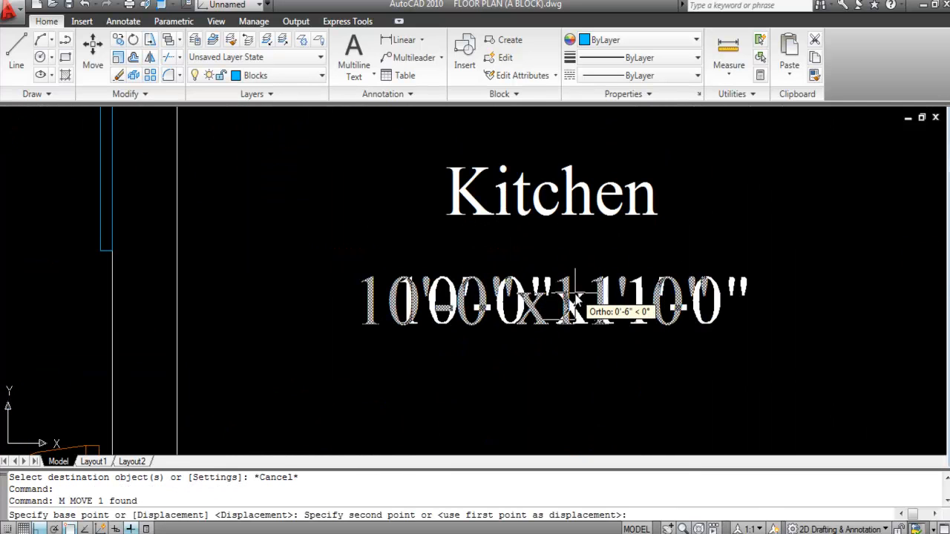
{"action": "key", "text": "F8"}
{"action": "left_click", "coordinate": [577, 279]}
{"action": "scroll", "coordinate": [578, 279], "scroll_direction": "down", "scroll_amount": 5}
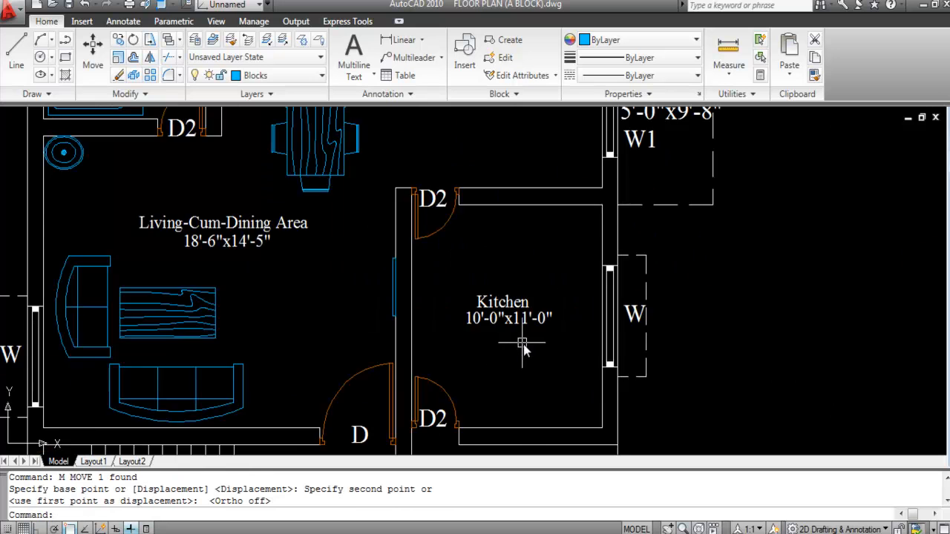
{"action": "scroll", "coordinate": [515, 195], "scroll_direction": "up", "scroll_amount": 4}
Step: Shift the right toilet's Toilet and 8'-0"x8'-0" labels to the right
{"action": "left_click", "coordinate": [521, 194]}
{"action": "left_click", "coordinate": [524, 212]}
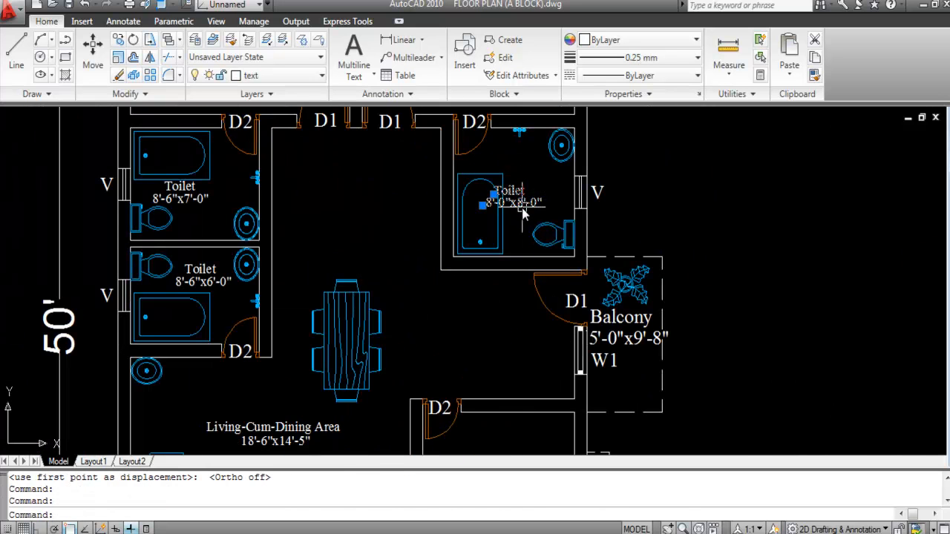
{"action": "type", "text": "M"}
{"action": "key", "text": "Return"}
{"action": "scroll", "coordinate": [510, 188], "scroll_direction": "up", "scroll_amount": 3}
{"action": "left_click", "coordinate": [522, 213]}
{"action": "left_click", "coordinate": [589, 202]}
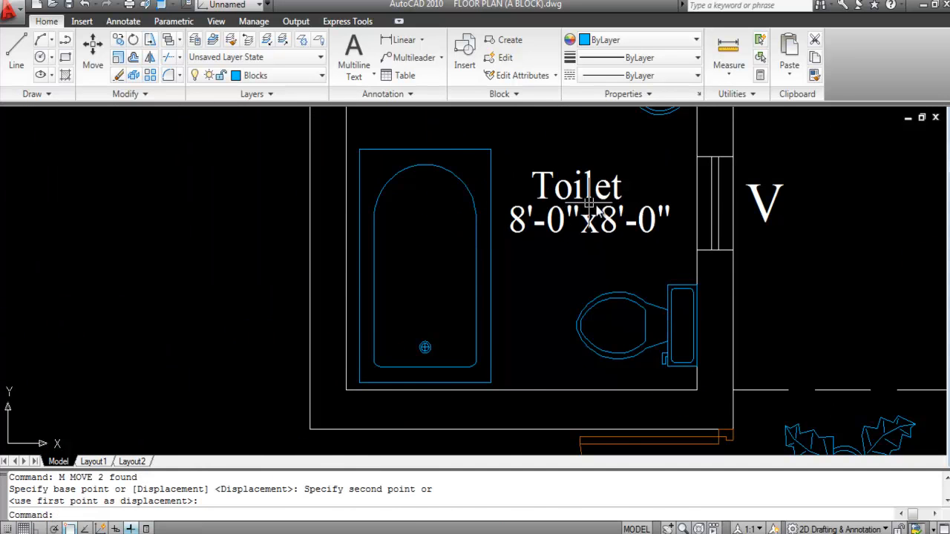
{"action": "scroll", "coordinate": [598, 224], "scroll_direction": "down", "scroll_amount": 4}
{"action": "scroll", "coordinate": [341, 214], "scroll_direction": "up", "scroll_amount": 3}
Step: Move the left toilet's name and size labels lower and further right, then zoom to the kitchen
{"action": "left_click", "coordinate": [369, 242]}
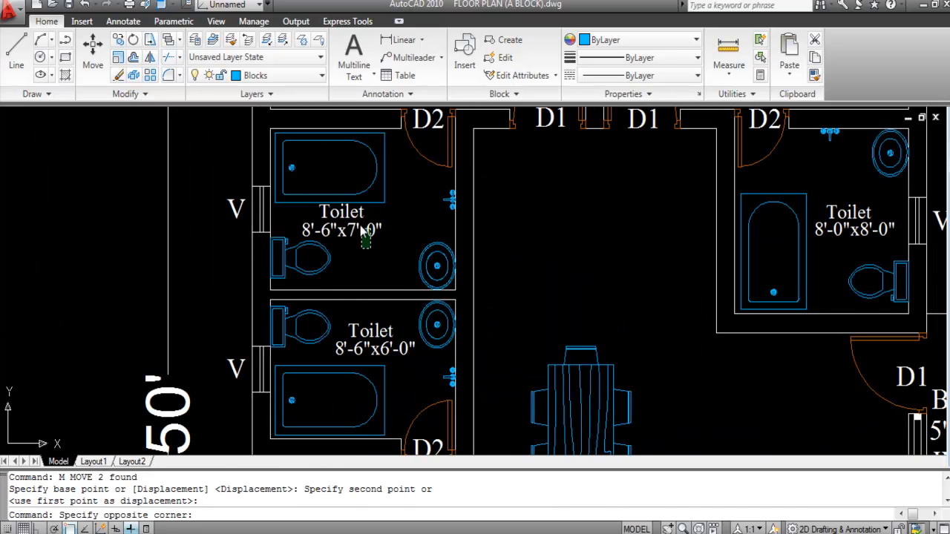
{"action": "left_click", "coordinate": [353, 213]}
{"action": "type", "text": "M"}
{"action": "key", "text": "Return"}
{"action": "scroll", "coordinate": [346, 206], "scroll_direction": "up", "scroll_amount": 3}
{"action": "left_click", "coordinate": [345, 207]}
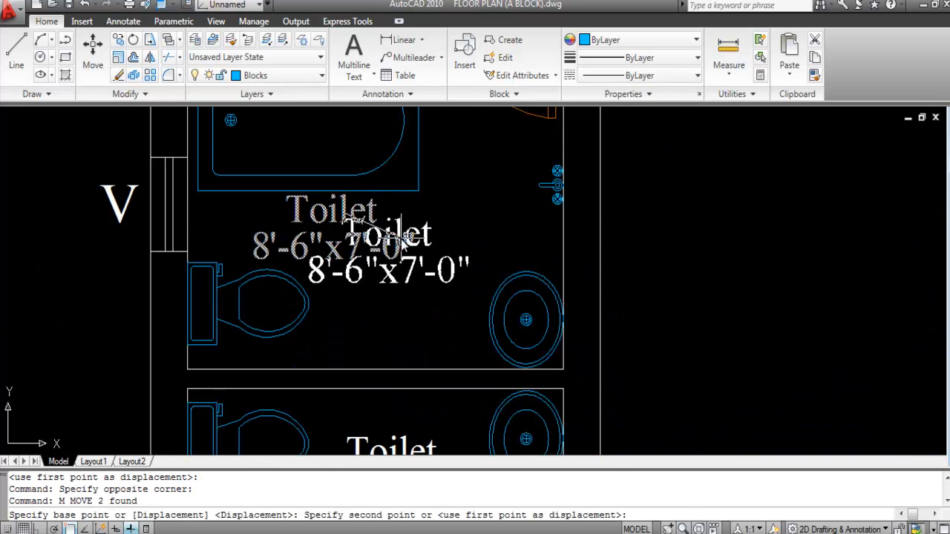
{"action": "left_click", "coordinate": [418, 238]}
{"action": "scroll", "coordinate": [446, 282], "scroll_direction": "down", "scroll_amount": 4}
{"action": "scroll", "coordinate": [488, 317], "scroll_direction": "up", "scroll_amount": 2}
{"action": "scroll", "coordinate": [445, 282], "scroll_direction": "down", "scroll_amount": 5}
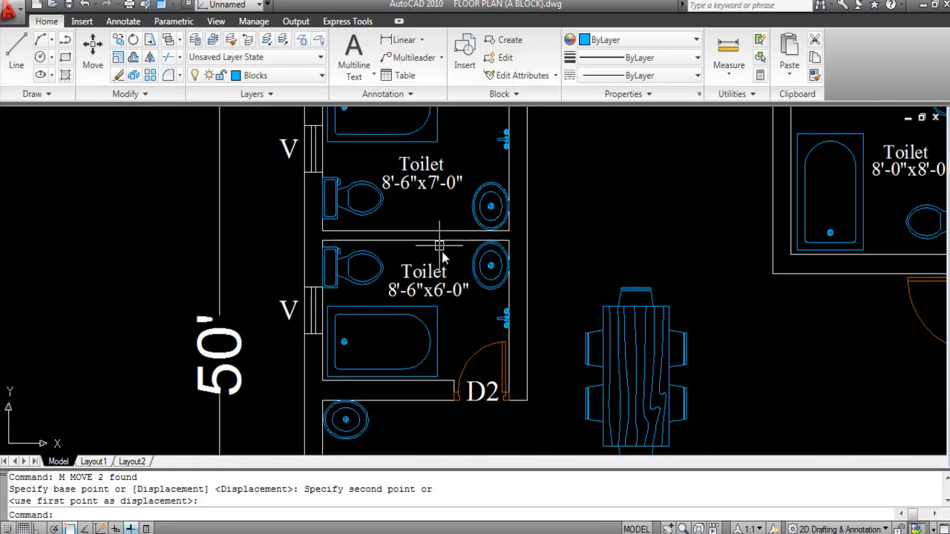
{"action": "scroll", "coordinate": [497, 336], "scroll_direction": "up", "scroll_amount": 2}
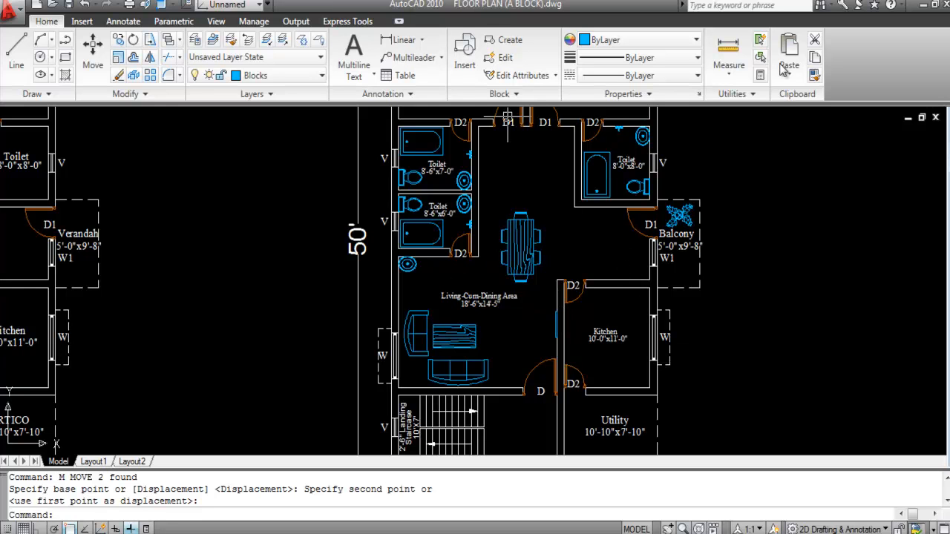
{"action": "scroll", "coordinate": [643, 319], "scroll_direction": "up", "scroll_amount": 2}
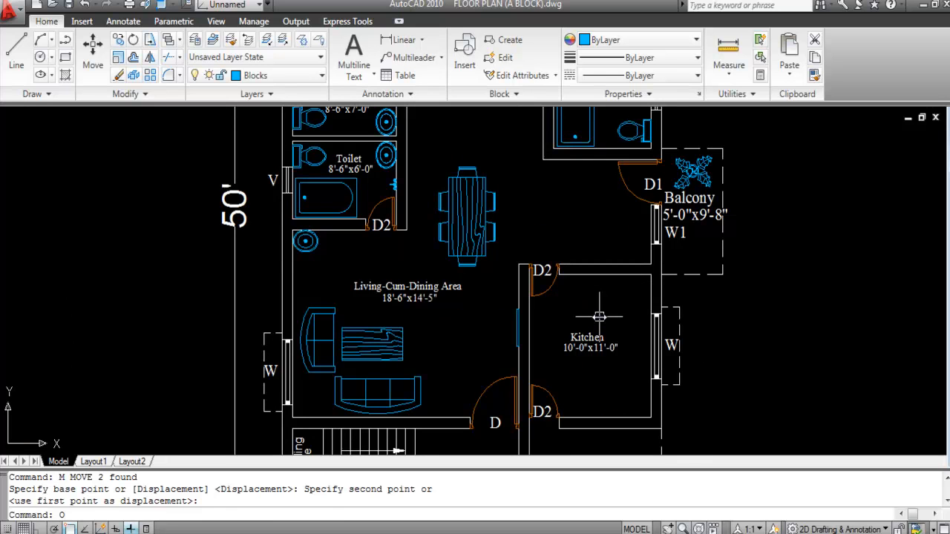
Step: Offset the kitchen's top and right walls 3' inward to outline the counter
{"action": "key", "text": "Return"}
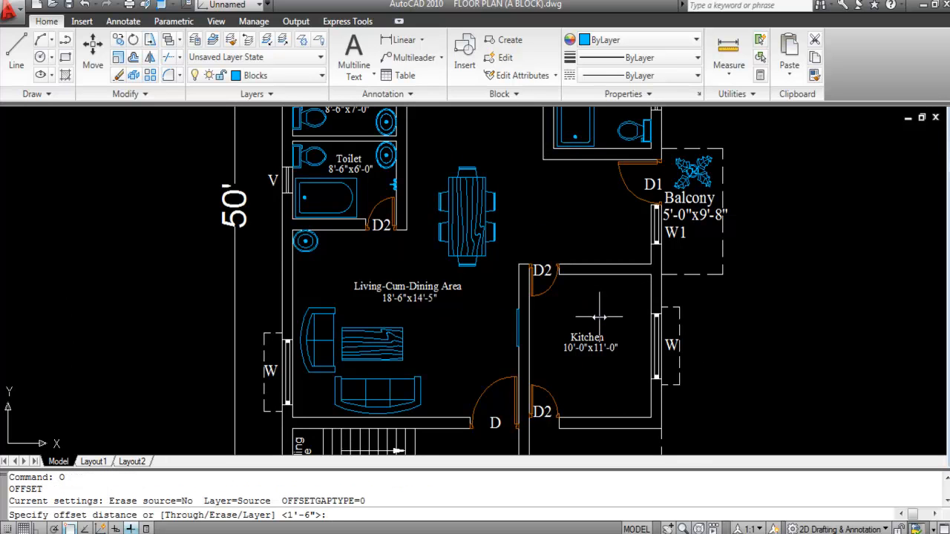
{"action": "key", "text": "Return"}
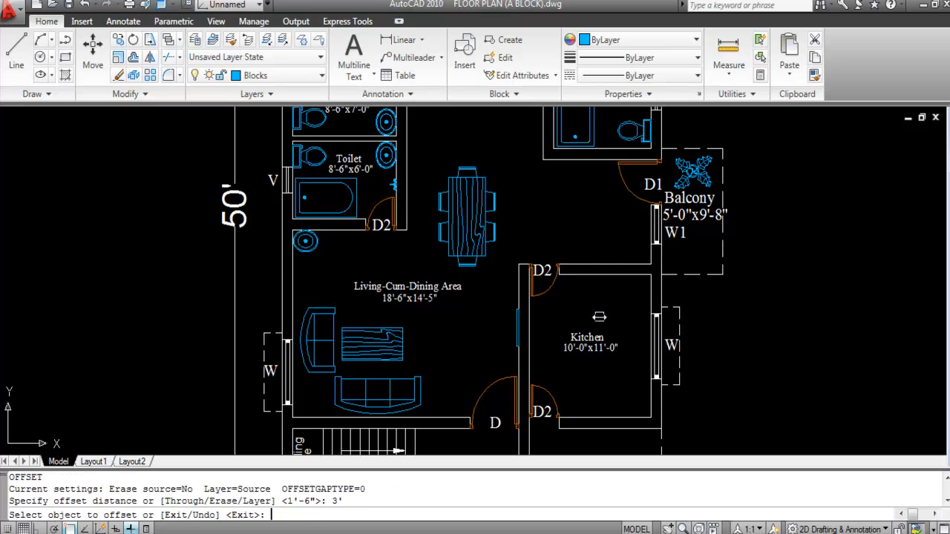
{"action": "left_click", "coordinate": [615, 275]}
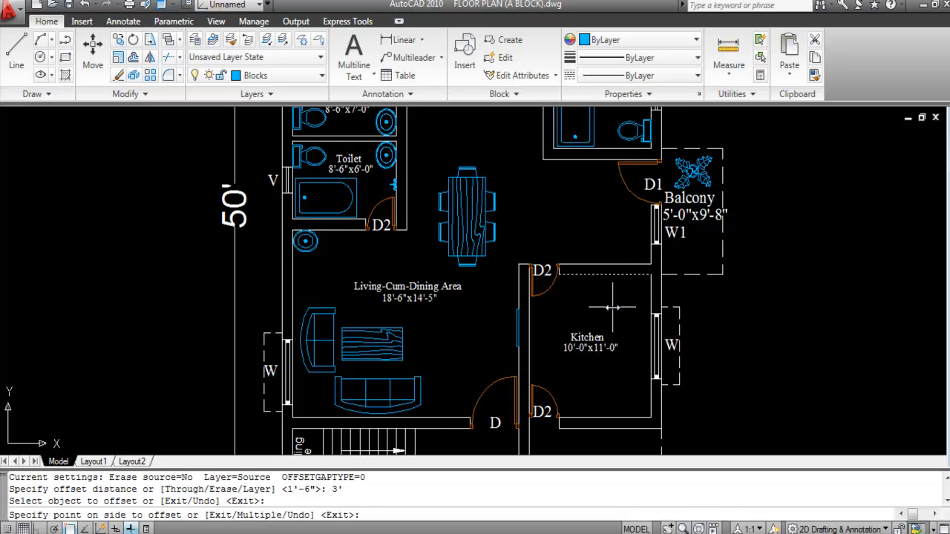
{"action": "left_click", "coordinate": [613, 305]}
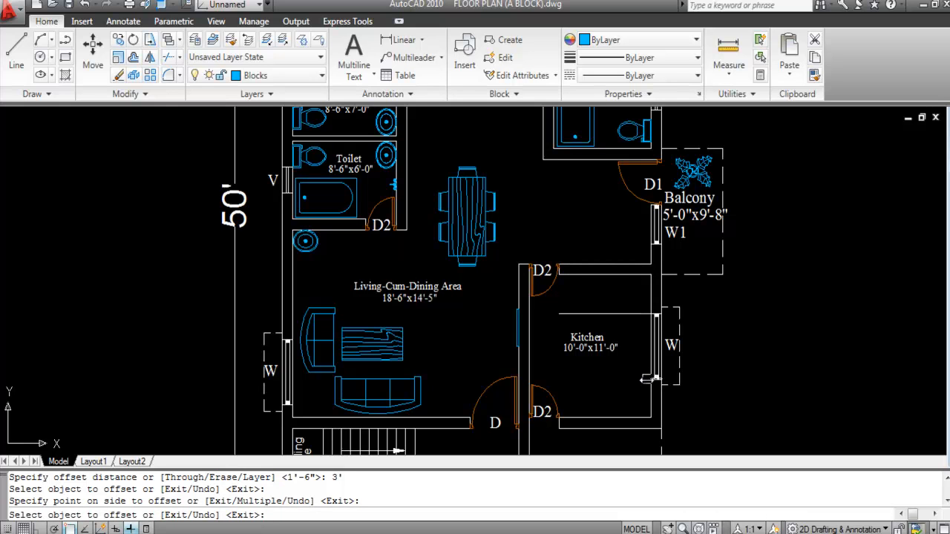
{"action": "left_click", "coordinate": [648, 377]}
{"action": "left_click", "coordinate": [609, 377]}
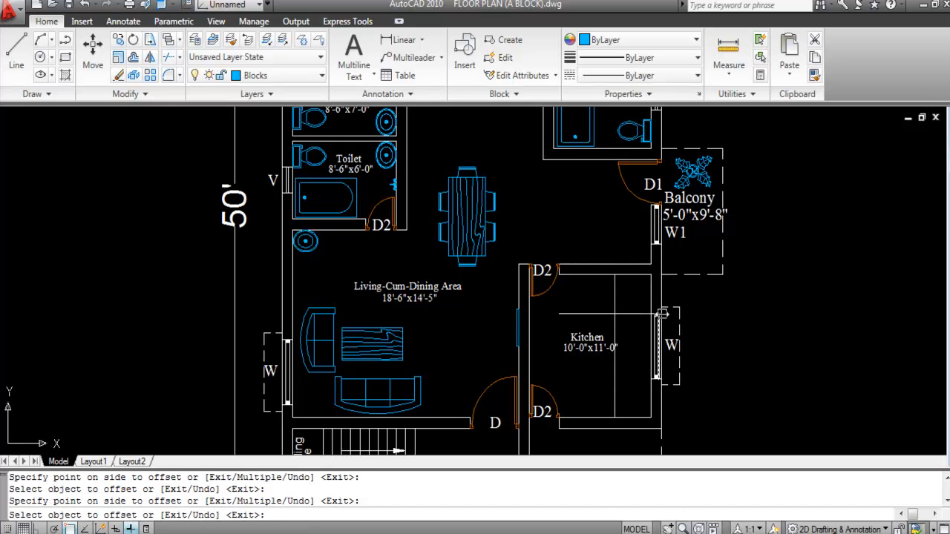
{"action": "key", "text": "Escape"}
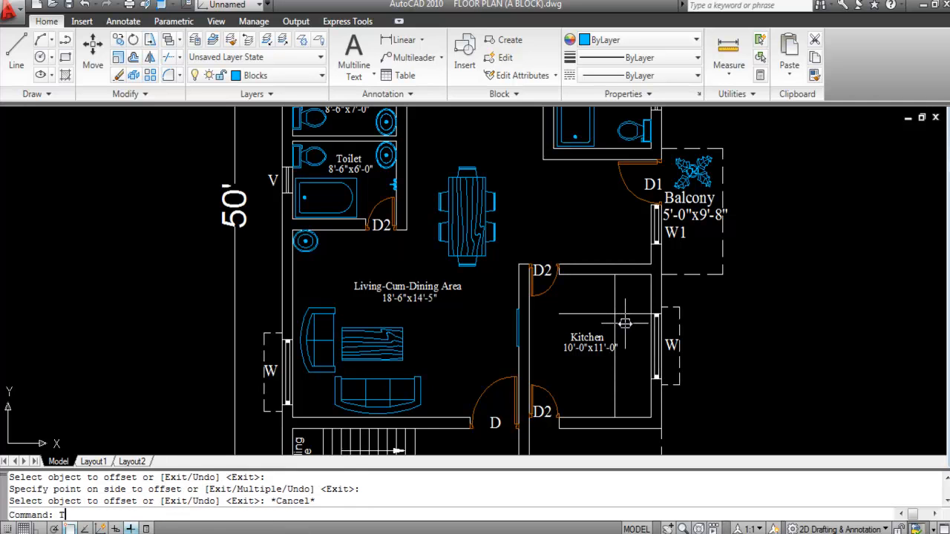
Step: Trim the overlapping right and upper stubs of the counter lines
{"action": "type", "text": "TR"}
{"action": "key", "text": "space"}
{"action": "key", "text": "space"}
{"action": "left_click", "coordinate": [628, 314]}
{"action": "left_click", "coordinate": [616, 303]}
{"action": "key", "text": "Escape"}
{"action": "scroll", "coordinate": [571, 285], "scroll_direction": "up", "scroll_amount": 3}
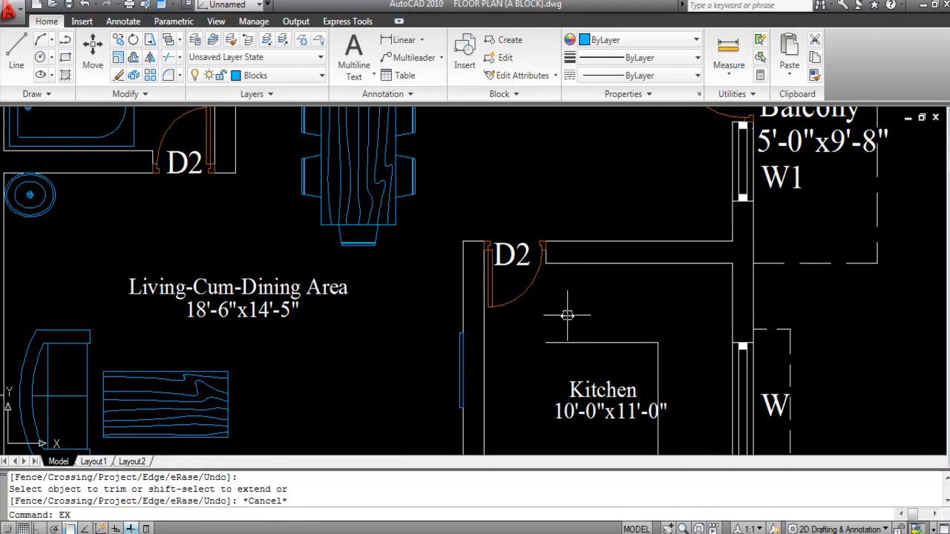
Step: Extend the counter's front edge to the kitchen's left wall with EXTEND
{"action": "type", "text": "EX"}
{"action": "key", "text": "space"}
{"action": "left_click", "coordinate": [561, 339]}
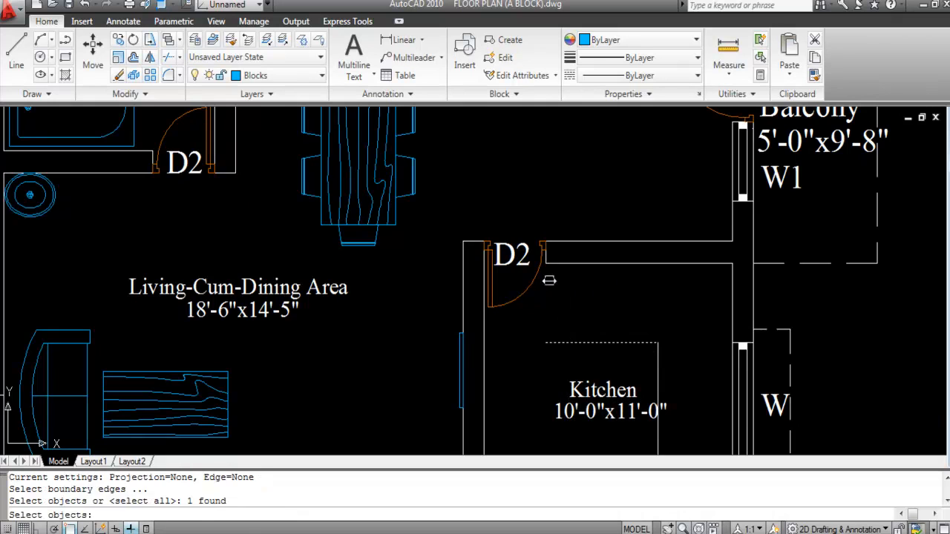
{"action": "key", "text": "Return"}
{"action": "scroll", "coordinate": [553, 257], "scroll_direction": "up", "scroll_amount": 5}
{"action": "left_click", "coordinate": [547, 256]}
{"action": "scroll", "coordinate": [560, 278], "scroll_direction": "down", "scroll_amount": 6}
{"action": "key", "text": "Escape"}
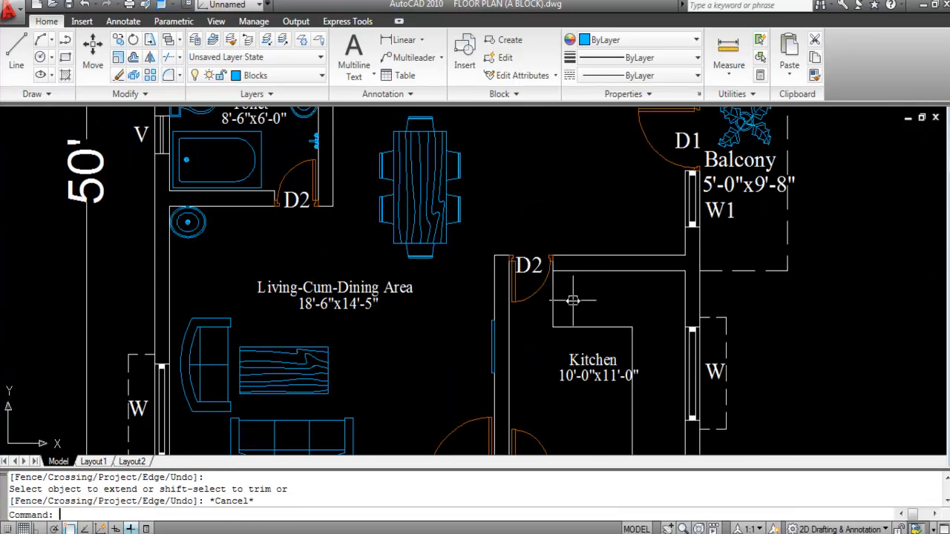
Step: Move both lines of the Kitchen label slightly to the left
{"action": "scroll", "coordinate": [628, 315], "scroll_direction": "down", "scroll_amount": 2}
{"action": "scroll", "coordinate": [611, 332], "scroll_direction": "up", "scroll_amount": 3}
{"action": "left_click", "coordinate": [627, 375]}
{"action": "left_click", "coordinate": [604, 335]}
{"action": "type", "text": "M"}
{"action": "key", "text": "space"}
{"action": "scroll", "coordinate": [607, 339], "scroll_direction": "up", "scroll_amount": 3}
{"action": "left_click", "coordinate": [614, 334]}
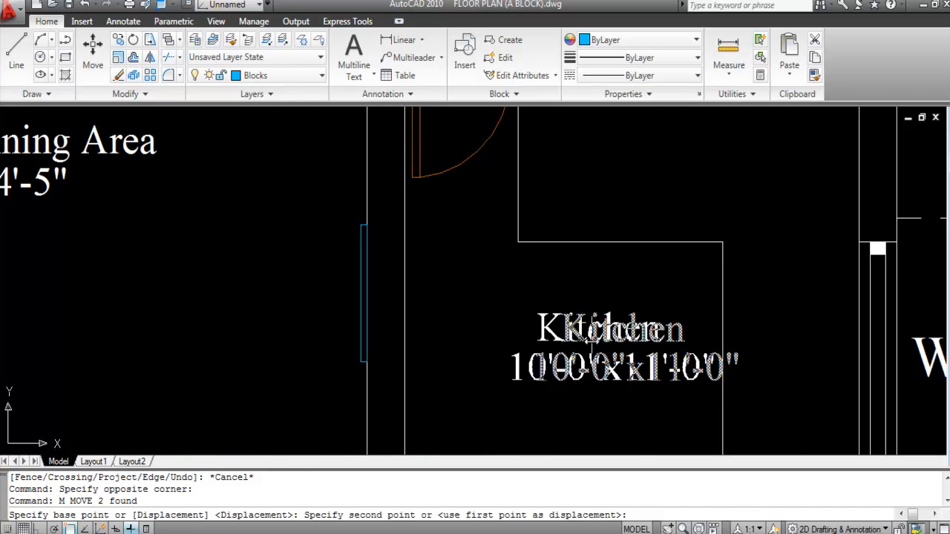
{"action": "left_click", "coordinate": [591, 333]}
{"action": "scroll", "coordinate": [541, 269], "scroll_direction": "down", "scroll_amount": 6}
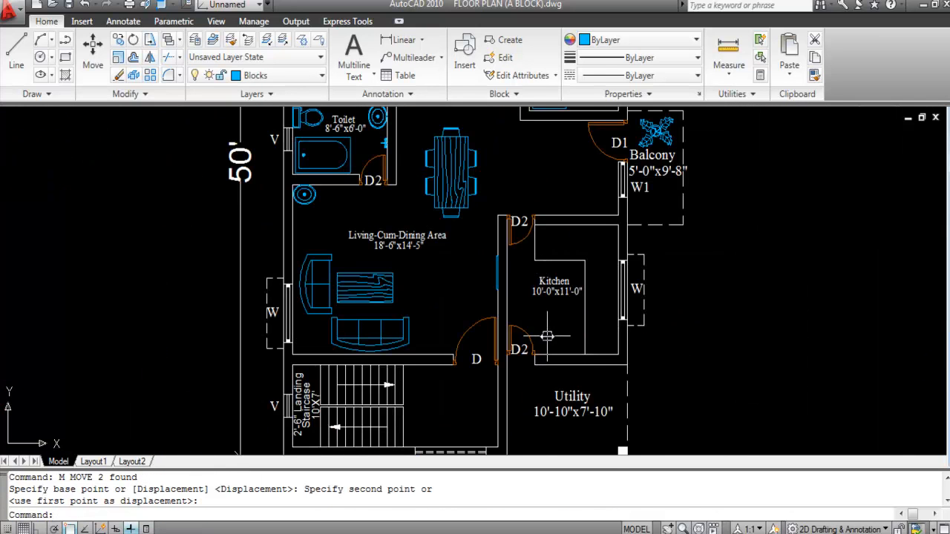
{"action": "scroll", "coordinate": [537, 258], "scroll_direction": "down", "scroll_amount": 5}
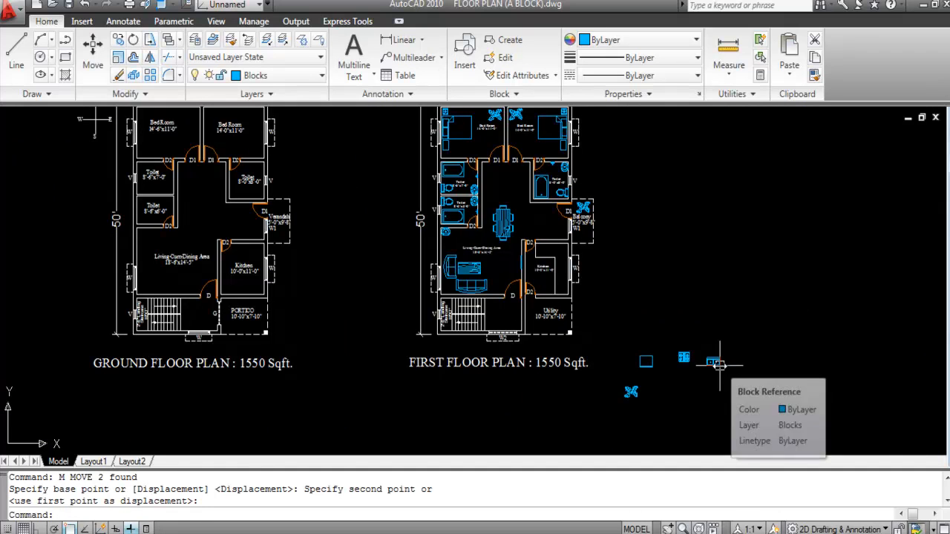
Step: Move the double-bowl sink block by its top edge onto the counter against the kitchen's top wall
{"action": "scroll", "coordinate": [717, 371], "scroll_direction": "up", "scroll_amount": 3}
{"action": "left_click", "coordinate": [738, 389]}
{"action": "left_click", "coordinate": [689, 329]}
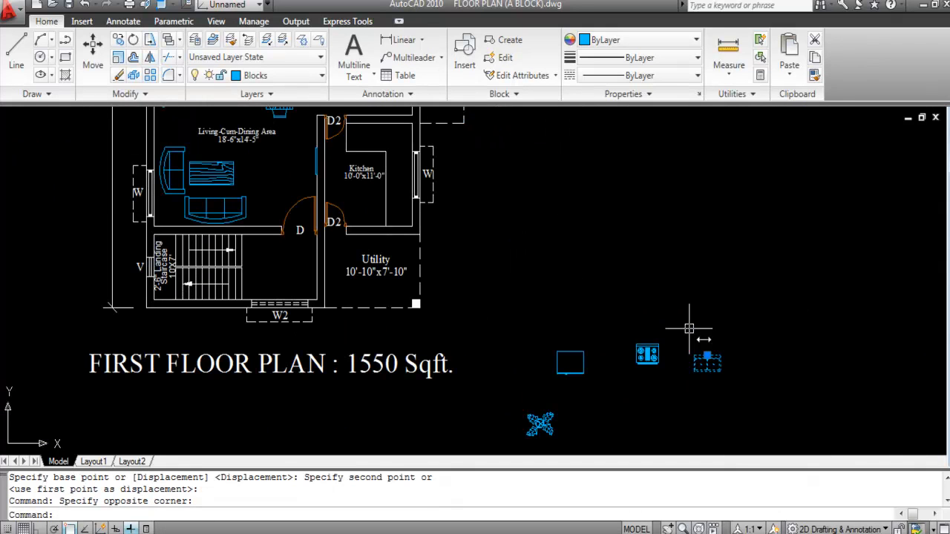
{"action": "type", "text": "M"}
{"action": "key", "text": "Return"}
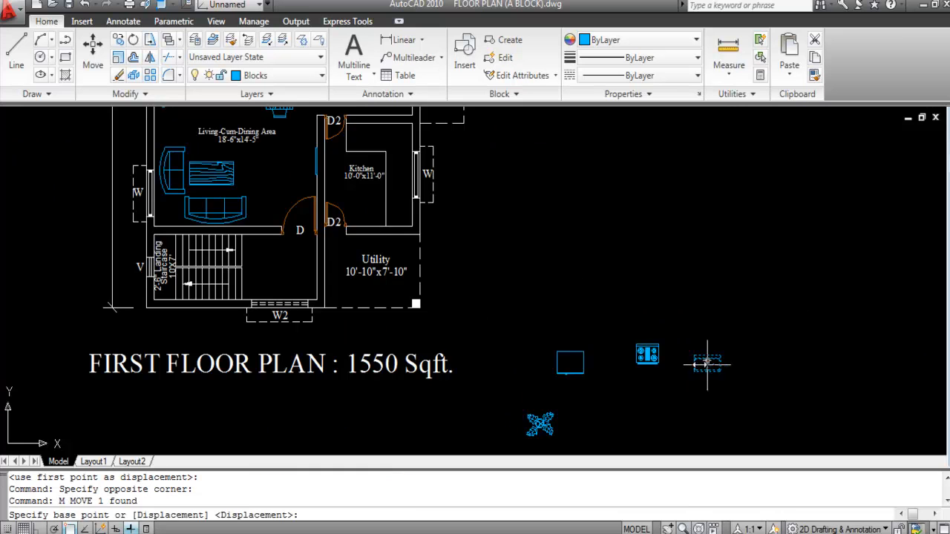
{"action": "scroll", "coordinate": [711, 368], "scroll_direction": "up", "scroll_amount": 5}
{"action": "left_click", "coordinate": [718, 341]}
{"action": "scroll", "coordinate": [742, 386], "scroll_direction": "down", "scroll_amount": 5}
{"action": "scroll", "coordinate": [520, 252], "scroll_direction": "up", "scroll_amount": 5}
{"action": "scroll", "coordinate": [494, 250], "scroll_direction": "up", "scroll_amount": 4}
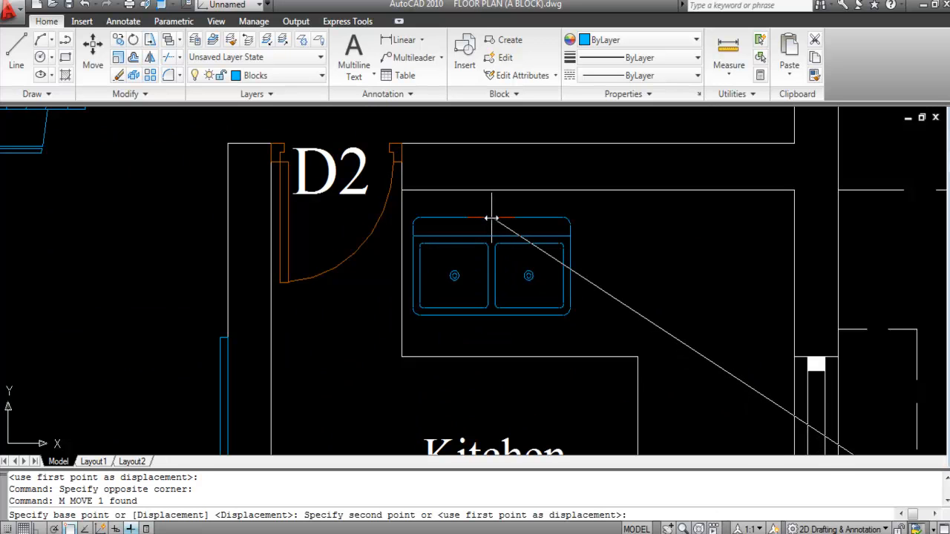
{"action": "left_click", "coordinate": [491, 218]}
{"action": "scroll", "coordinate": [492, 245], "scroll_direction": "down", "scroll_amount": 4}
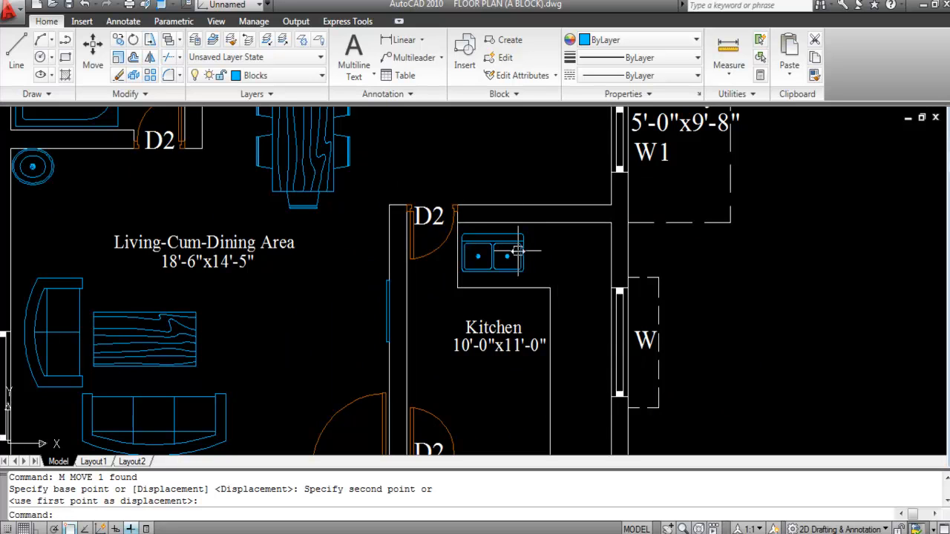
{"action": "scroll", "coordinate": [503, 231], "scroll_direction": "down", "scroll_amount": 4}
Step: Move the stove block onto the counter beside the kitchen's right wall
{"action": "scroll", "coordinate": [503, 232], "scroll_direction": "down", "scroll_amount": 4}
{"action": "scroll", "coordinate": [604, 288], "scroll_direction": "up", "scroll_amount": 8}
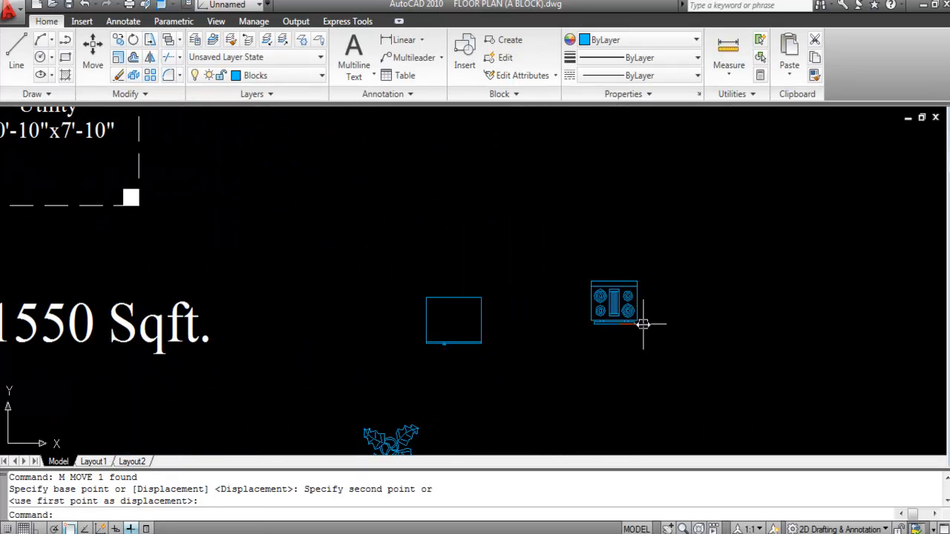
{"action": "left_click", "coordinate": [663, 349]}
{"action": "left_click", "coordinate": [573, 246]}
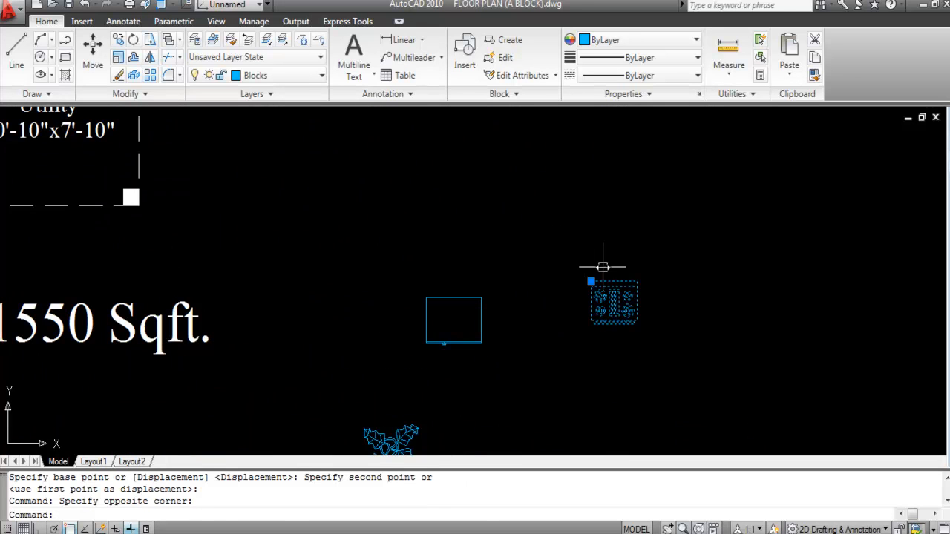
{"action": "type", "text": "m"}
{"action": "key", "text": "Return"}
{"action": "left_click", "coordinate": [613, 303]}
{"action": "scroll", "coordinate": [678, 371], "scroll_direction": "down", "scroll_amount": 5}
{"action": "scroll", "coordinate": [547, 276], "scroll_direction": "up", "scroll_amount": 5}
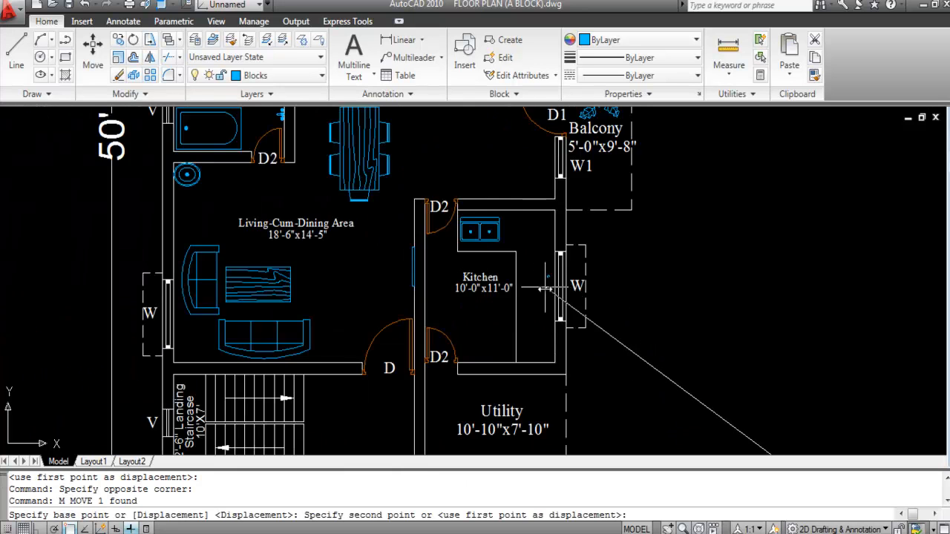
{"action": "scroll", "coordinate": [547, 276], "scroll_direction": "up", "scroll_amount": 2}
{"action": "left_click", "coordinate": [517, 270]}
Step: Start rotating the placed stove about a pivot point with Ortho turned on
{"action": "left_click", "coordinate": [518, 240]}
{"action": "left_click", "coordinate": [515, 208]}
{"action": "type", "text": "r"}
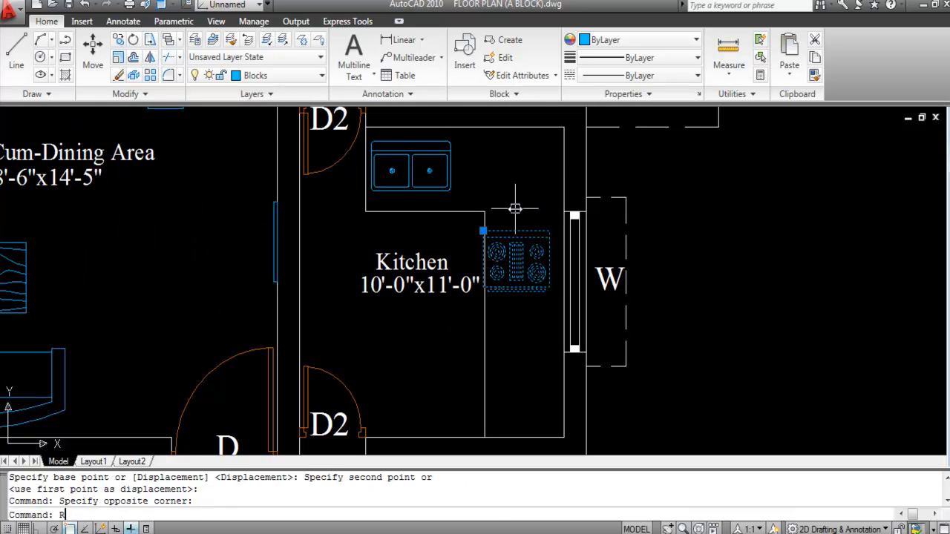
{"action": "type", "text": "o"}
{"action": "key", "text": "Return"}
{"action": "left_click", "coordinate": [519, 274]}
{"action": "key", "text": "F8"}
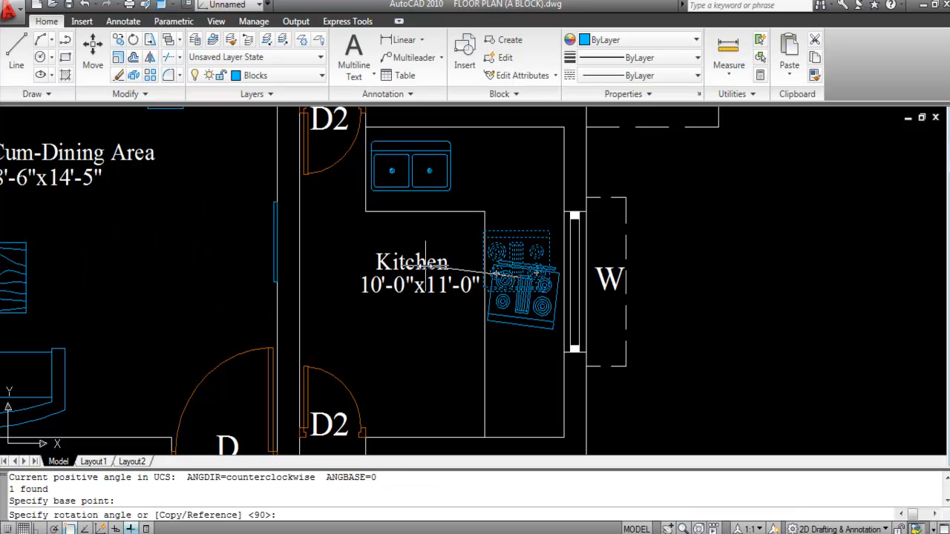
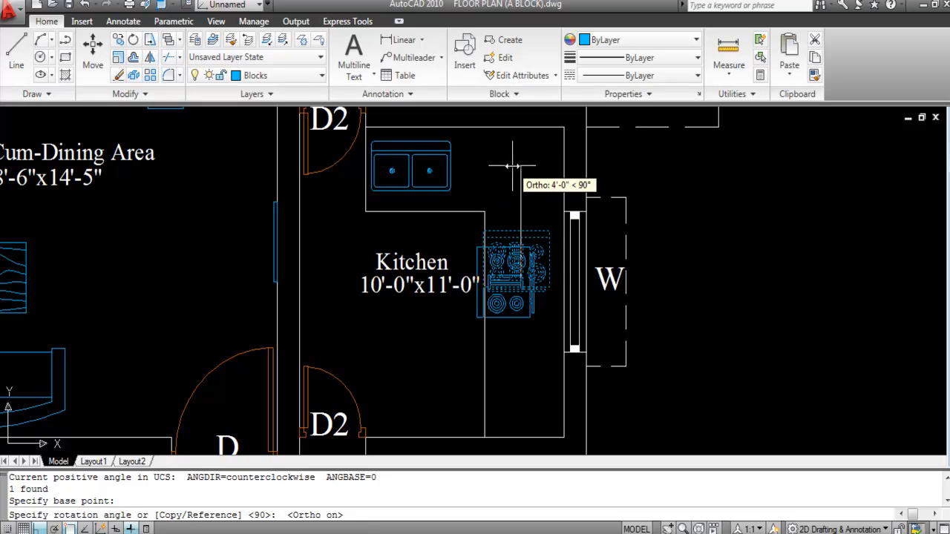
Step: Finish rotating the stove 270° and move it onto the kitchen's right-wall corner
{"action": "left_click", "coordinate": [520, 347]}
{"action": "left_click", "coordinate": [538, 265]}
{"action": "type", "text": "m"}
{"action": "key", "text": "Return"}
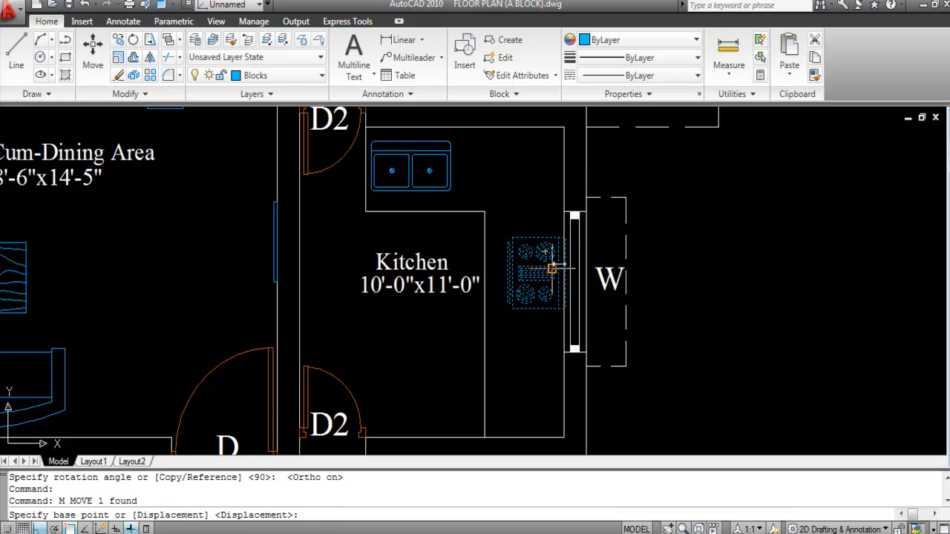
{"action": "scroll", "coordinate": [569, 252], "scroll_direction": "up", "scroll_amount": 4}
{"action": "scroll", "coordinate": [553, 338], "scroll_direction": "up", "scroll_amount": 3}
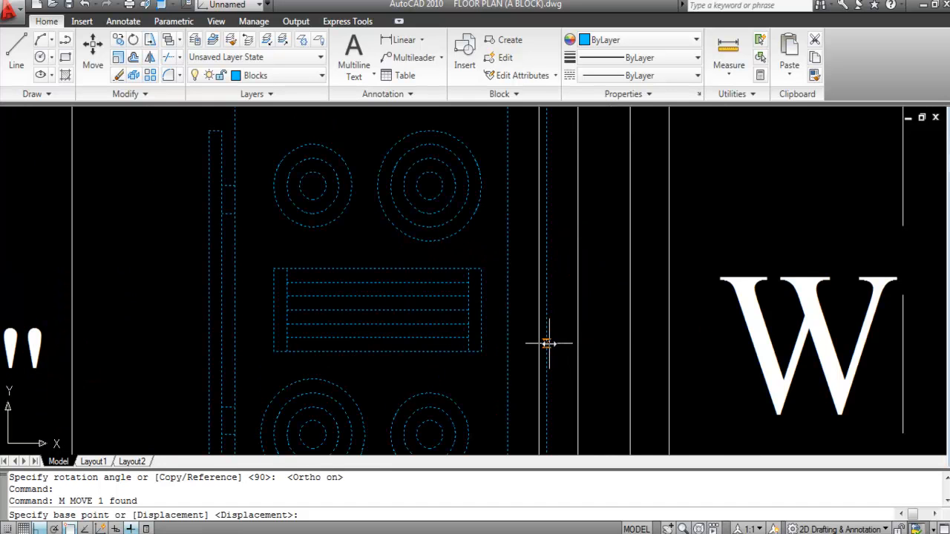
{"action": "left_click", "coordinate": [552, 339]}
{"action": "scroll", "coordinate": [535, 340], "scroll_direction": "down", "scroll_amount": 6}
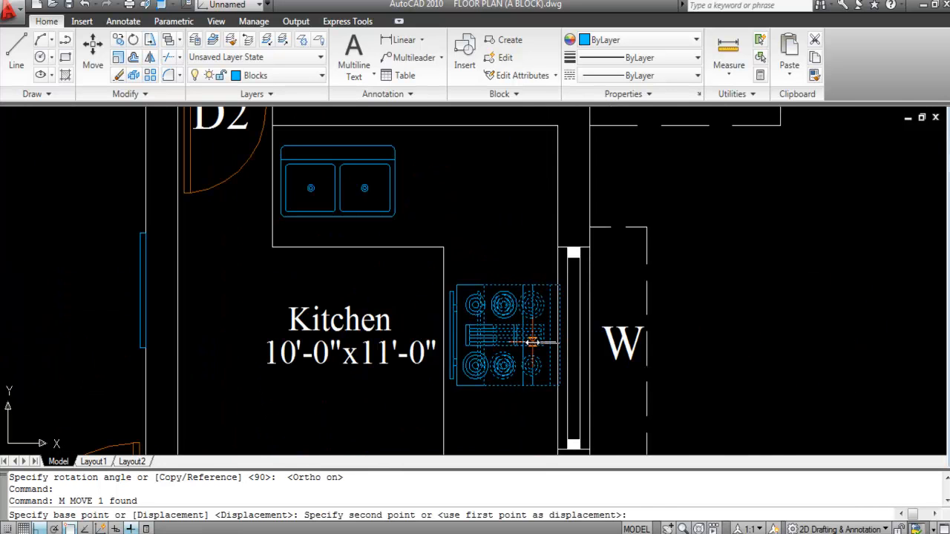
{"action": "scroll", "coordinate": [531, 340], "scroll_direction": "up", "scroll_amount": 3}
{"action": "left_click", "coordinate": [545, 342]}
{"action": "scroll", "coordinate": [554, 263], "scroll_direction": "down", "scroll_amount": 3}
Step: Nudge the stove 4 inches toward the kitchen's right wall
{"action": "type", "text": "m"}
{"action": "key", "text": "Return"}
{"action": "scroll", "coordinate": [537, 323], "scroll_direction": "up", "scroll_amount": 4}
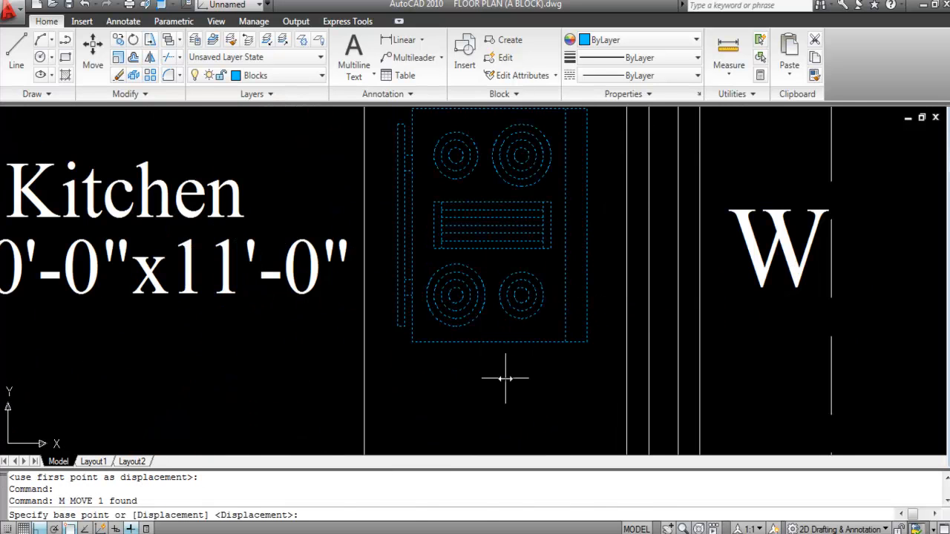
{"action": "left_click", "coordinate": [505, 379]}
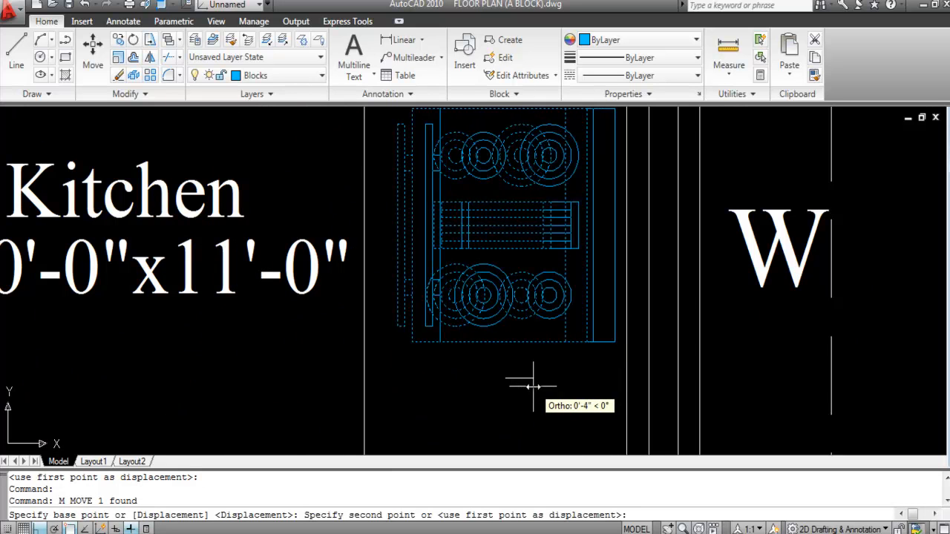
{"action": "left_click", "coordinate": [532, 385]}
{"action": "scroll", "coordinate": [512, 261], "scroll_direction": "down", "scroll_amount": 3}
{"action": "scroll", "coordinate": [510, 263], "scroll_direction": "down", "scroll_amount": 2}
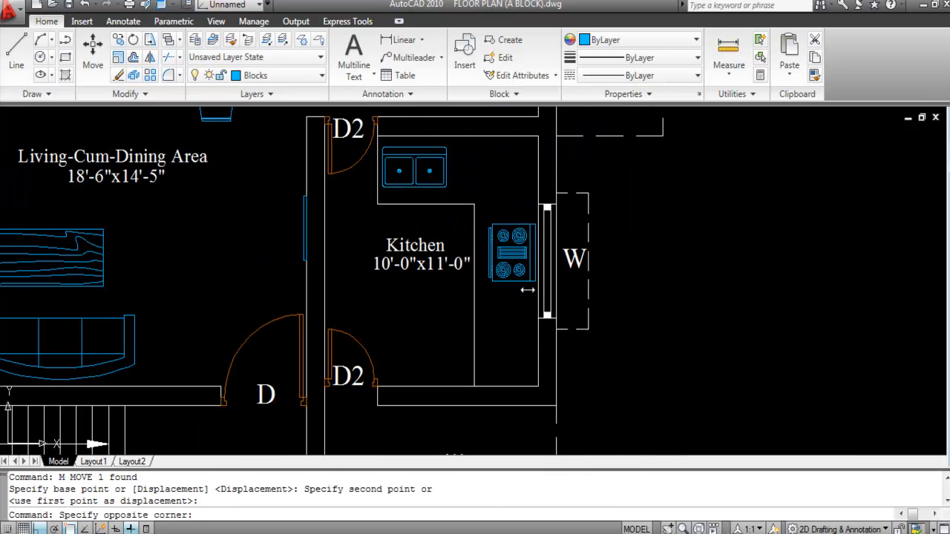
Step: Shift the stove 8 inches down the wall, beside window W
{"action": "left_click", "coordinate": [525, 288]}
{"action": "left_click", "coordinate": [515, 264]}
{"action": "type", "text": "m"}
{"action": "key", "text": "Return"}
{"action": "scroll", "coordinate": [512, 264], "scroll_direction": "up", "scroll_amount": 3}
{"action": "left_click", "coordinate": [504, 314]}
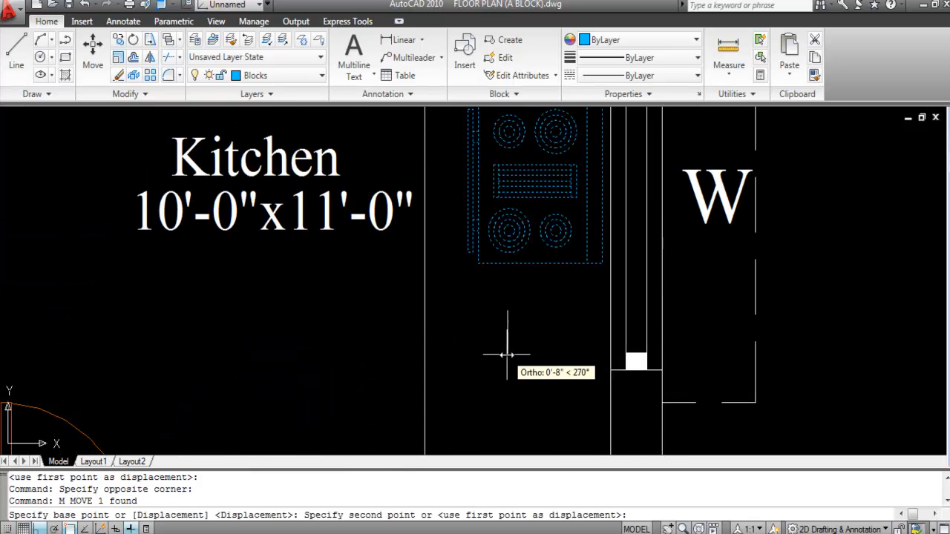
{"action": "left_click", "coordinate": [507, 354]}
{"action": "scroll", "coordinate": [540, 228], "scroll_direction": "down", "scroll_amount": 5}
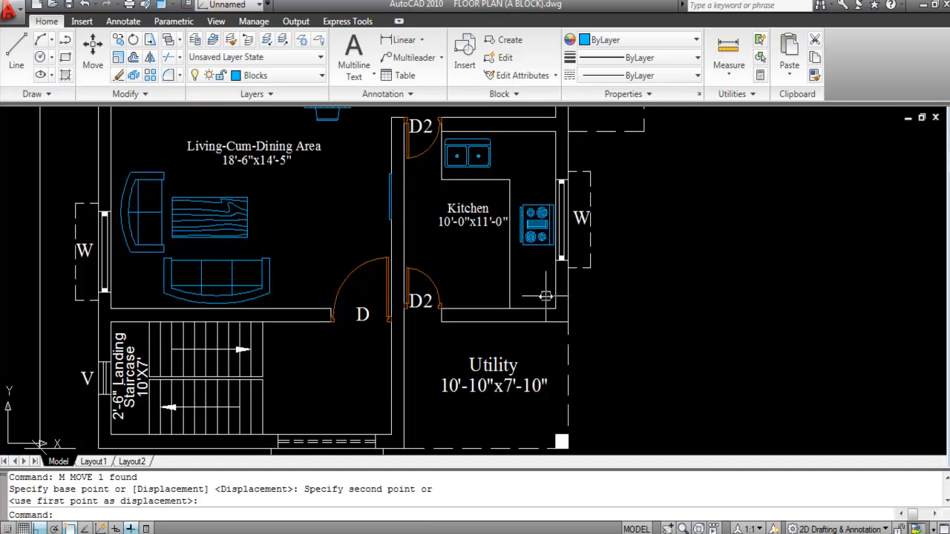
{"action": "scroll", "coordinate": [512, 215], "scroll_direction": "down", "scroll_amount": 4}
{"action": "scroll", "coordinate": [622, 330], "scroll_direction": "up", "scroll_amount": 3}
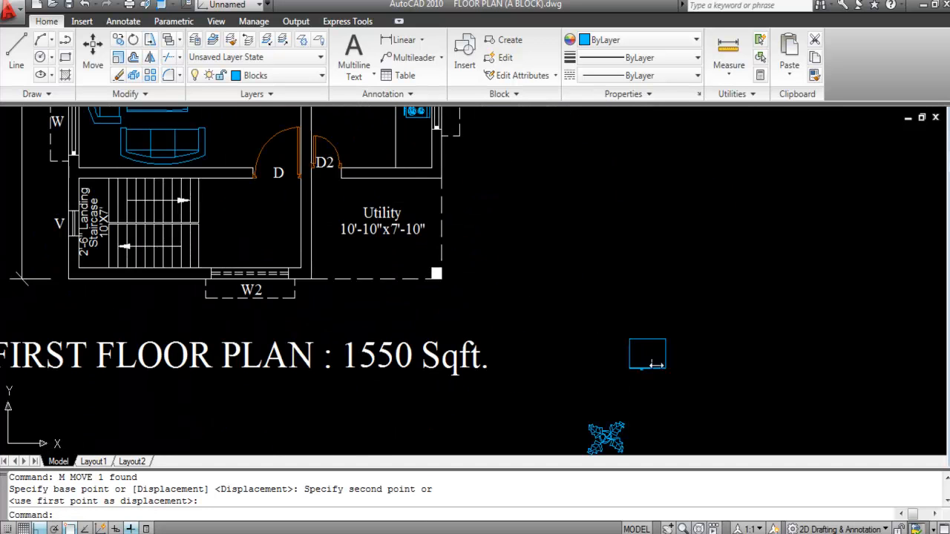
Step: Select the fridge block and begin moving it, then cancel the move
{"action": "scroll", "coordinate": [648, 357], "scroll_direction": "down", "scroll_amount": 2}
{"action": "scroll", "coordinate": [608, 337], "scroll_direction": "up", "scroll_amount": 4}
{"action": "left_click", "coordinate": [696, 392]}
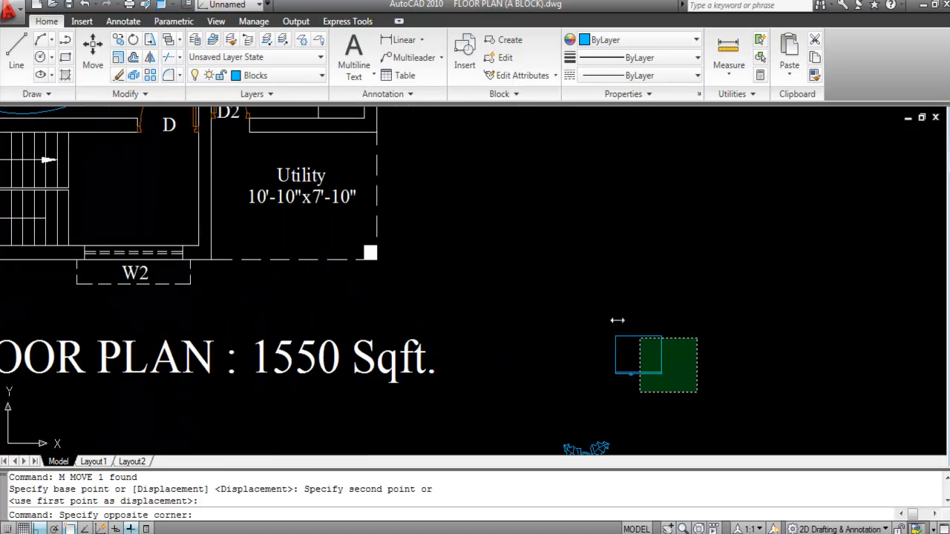
{"action": "left_click", "coordinate": [586, 301]}
{"action": "type", "text": "m"}
{"action": "key", "text": "Return"}
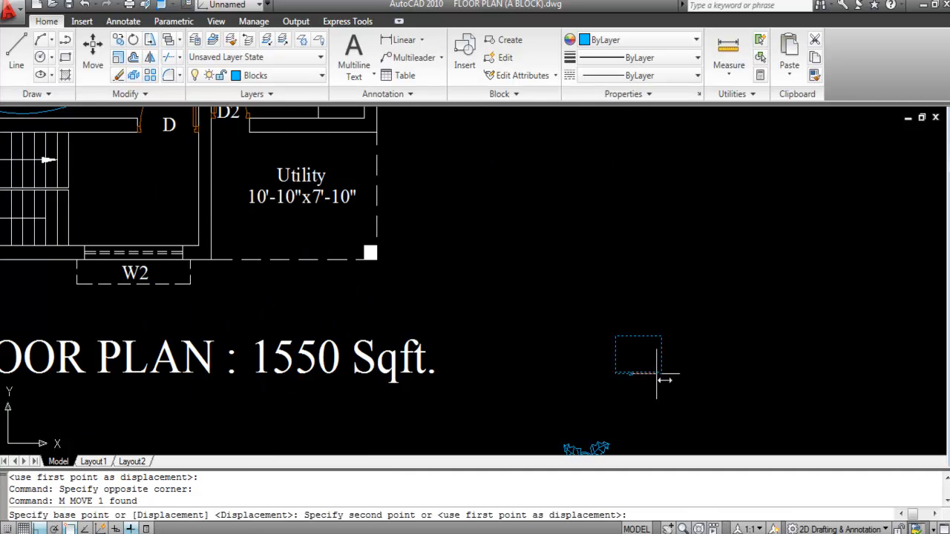
{"action": "left_click", "coordinate": [663, 374]}
{"action": "scroll", "coordinate": [682, 390], "scroll_direction": "down", "scroll_amount": 5}
{"action": "key", "text": "F8"}
{"action": "scroll", "coordinate": [572, 339], "scroll_direction": "up", "scroll_amount": 8}
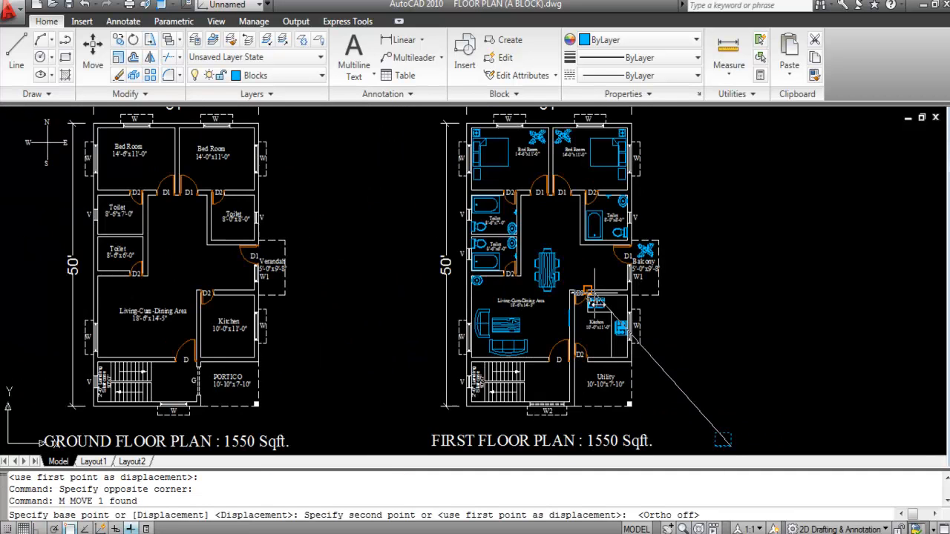
{"action": "key", "text": "Escape"}
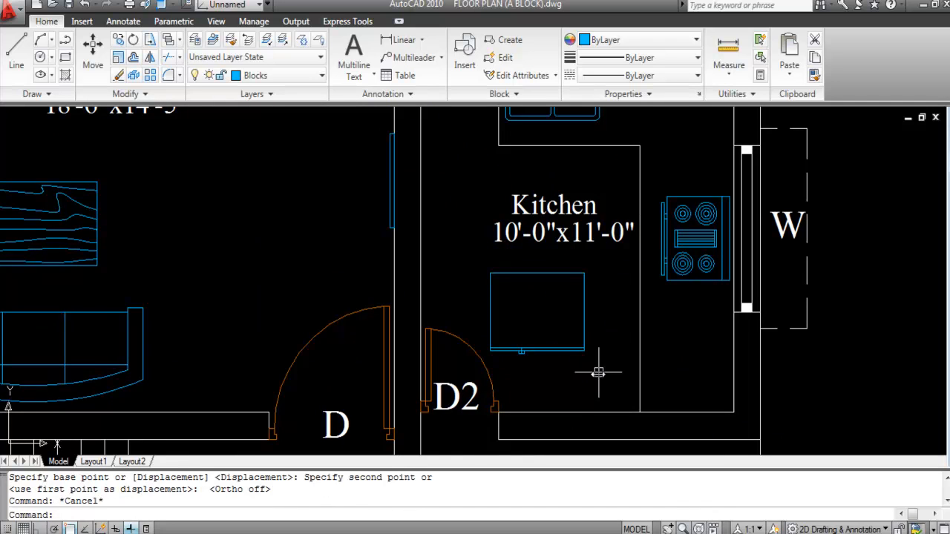
Step: Rotate the fridge block 180° with Ortho on
{"action": "left_click", "coordinate": [574, 356]}
{"action": "left_click", "coordinate": [545, 320]}
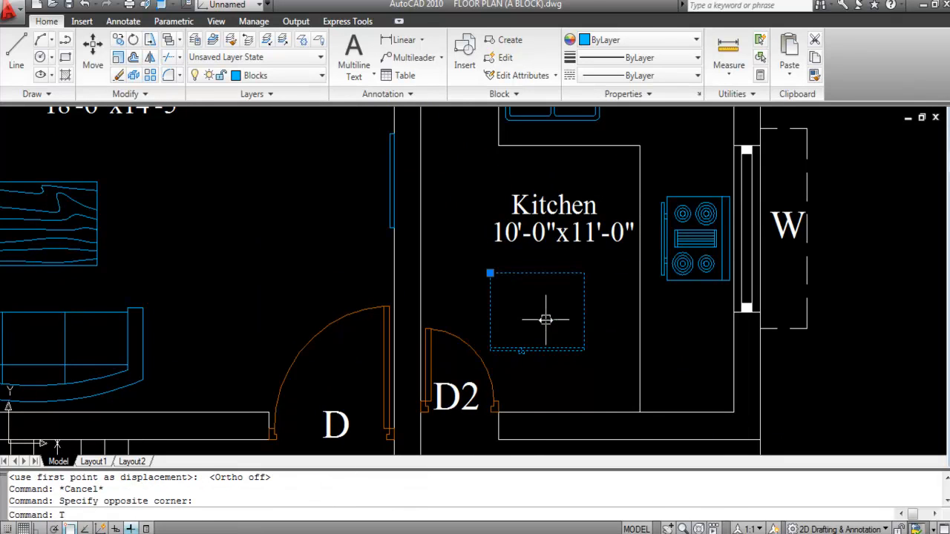
{"action": "type", "text": "Ro"}
{"action": "key", "text": "Return"}
{"action": "left_click", "coordinate": [566, 321]}
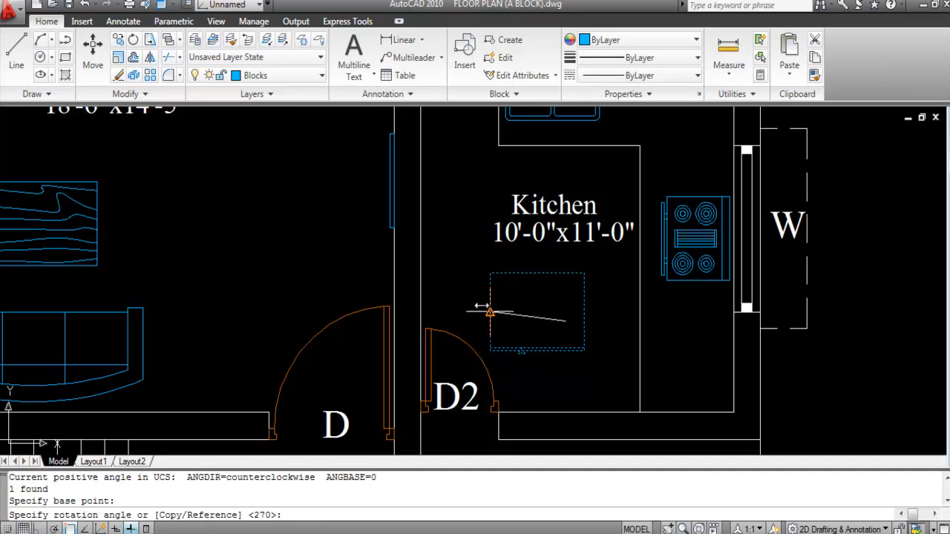
{"action": "key", "text": "F8"}
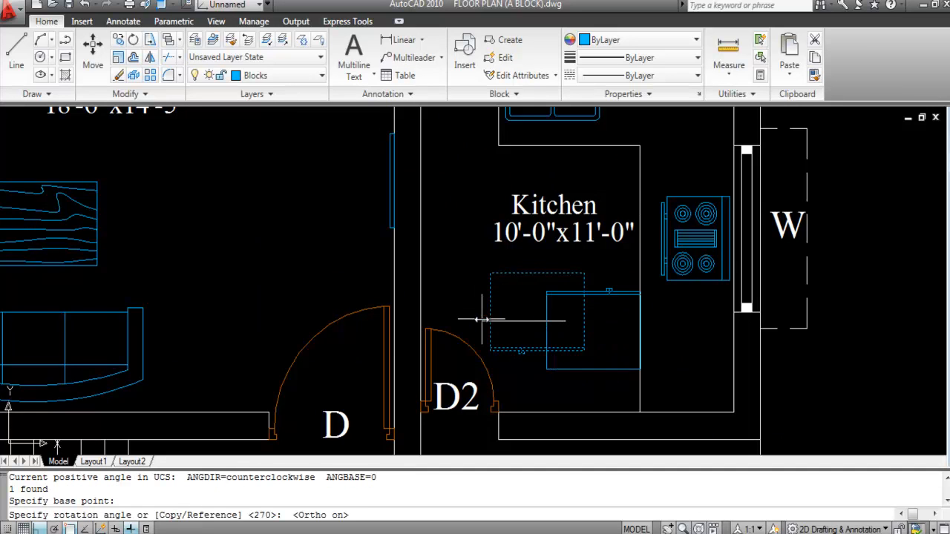
{"action": "left_click", "coordinate": [455, 309]}
Step: Move the rotated fridge flush against the kitchen's bottom wall beside door D2
{"action": "left_click", "coordinate": [586, 365]}
{"action": "left_click", "coordinate": [578, 383]}
{"action": "type", "text": "m"}
{"action": "key", "text": "Return"}
{"action": "scroll", "coordinate": [600, 371], "scroll_direction": "up", "scroll_amount": 3}
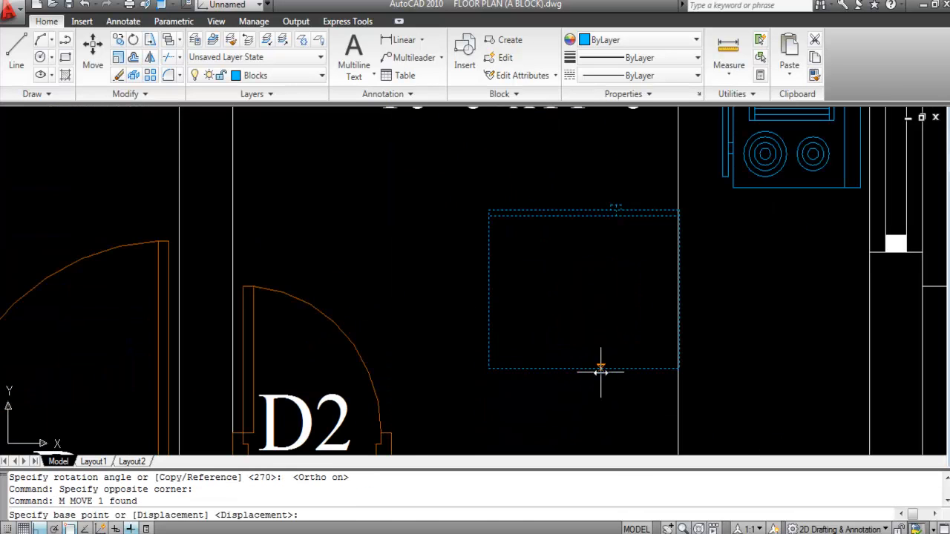
{"action": "left_click", "coordinate": [584, 369]}
{"action": "scroll", "coordinate": [583, 297], "scroll_direction": "down", "scroll_amount": 3}
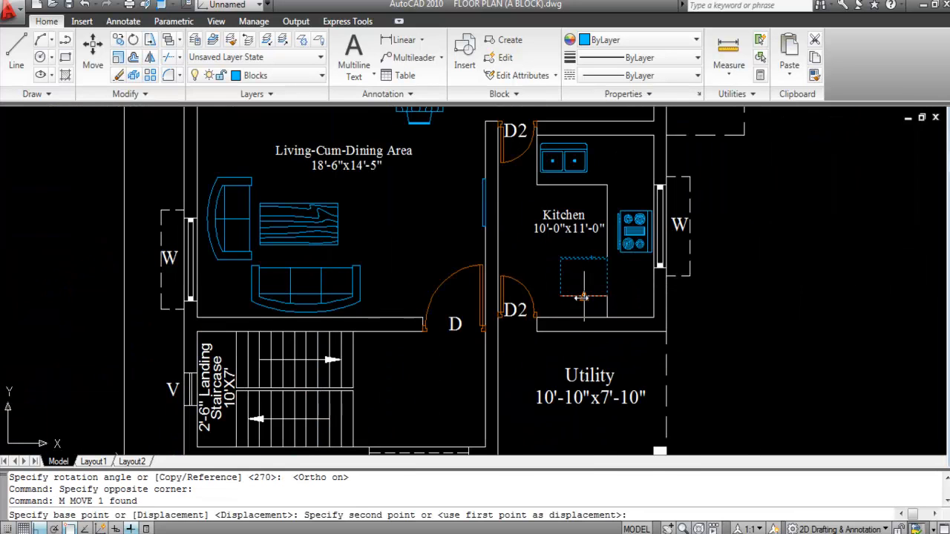
{"action": "key", "text": "F8"}
{"action": "scroll", "coordinate": [564, 308], "scroll_direction": "up", "scroll_amount": 3}
{"action": "scroll", "coordinate": [569, 311], "scroll_direction": "up", "scroll_amount": 3}
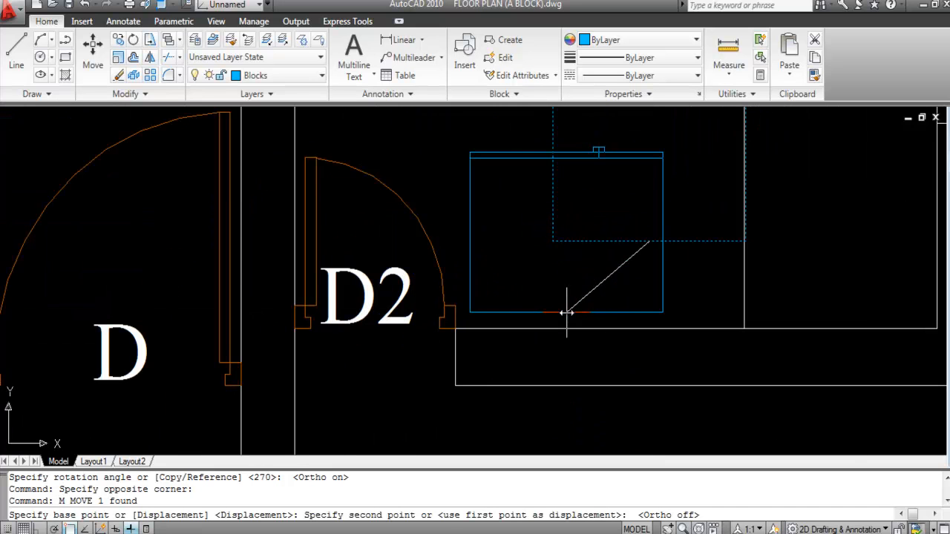
{"action": "left_click", "coordinate": [566, 320]}
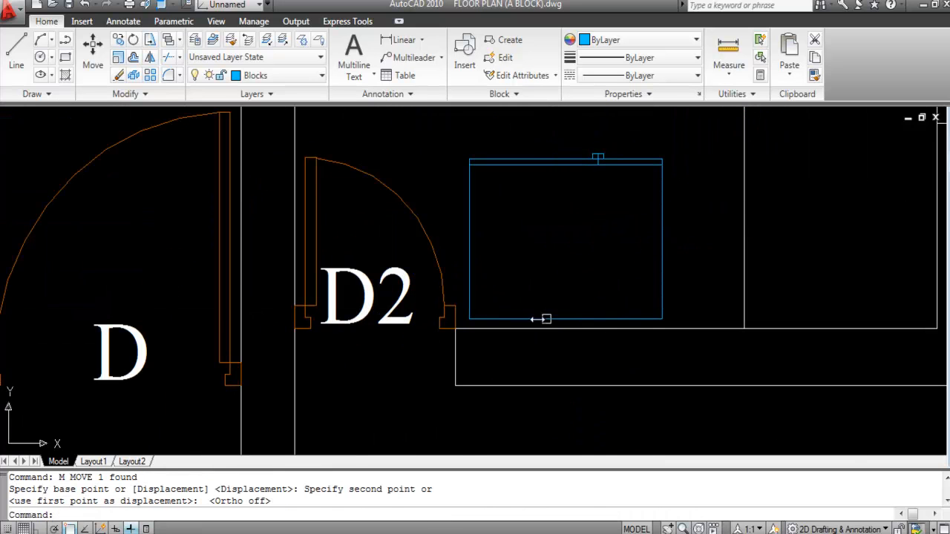
{"action": "scroll", "coordinate": [622, 335], "scroll_direction": "down", "scroll_amount": 3}
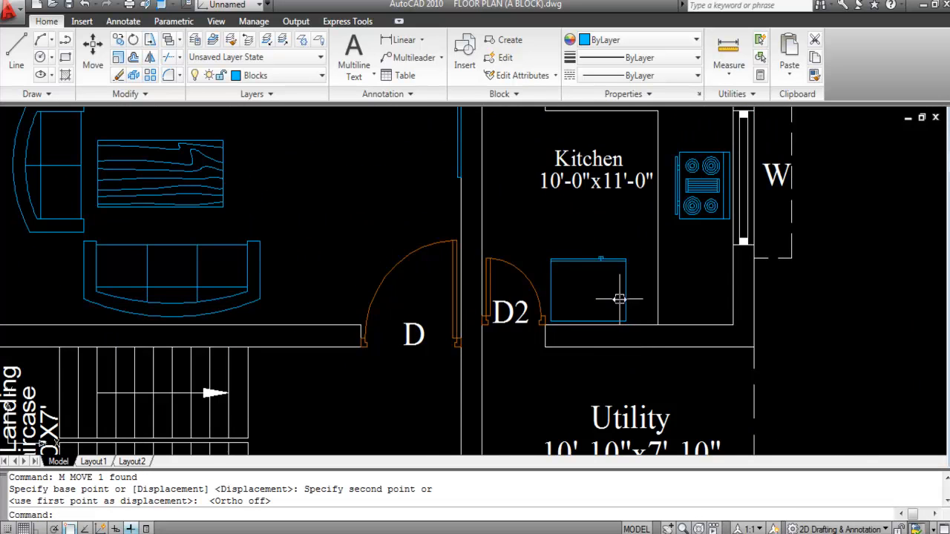
{"action": "scroll", "coordinate": [616, 297], "scroll_direction": "down", "scroll_amount": 2}
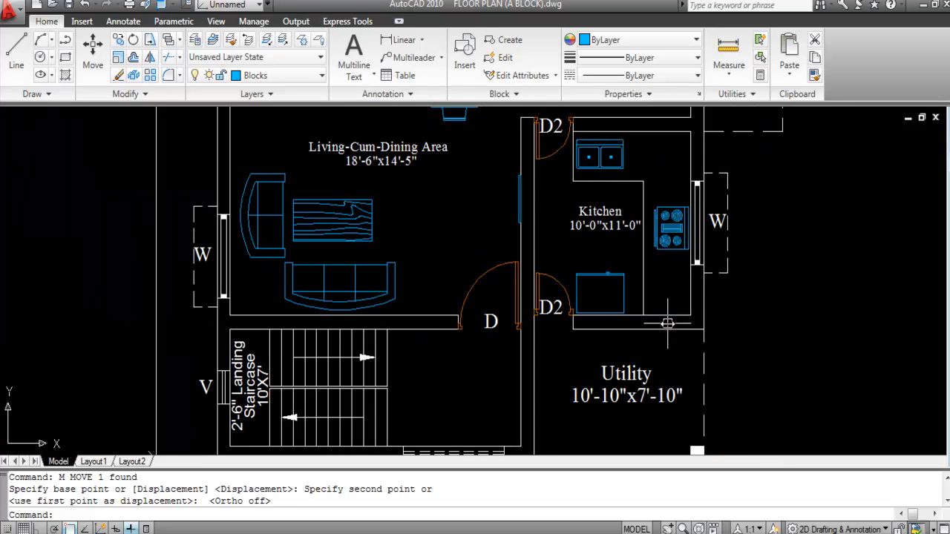
{"action": "scroll", "coordinate": [604, 256], "scroll_direction": "down", "scroll_amount": 2}
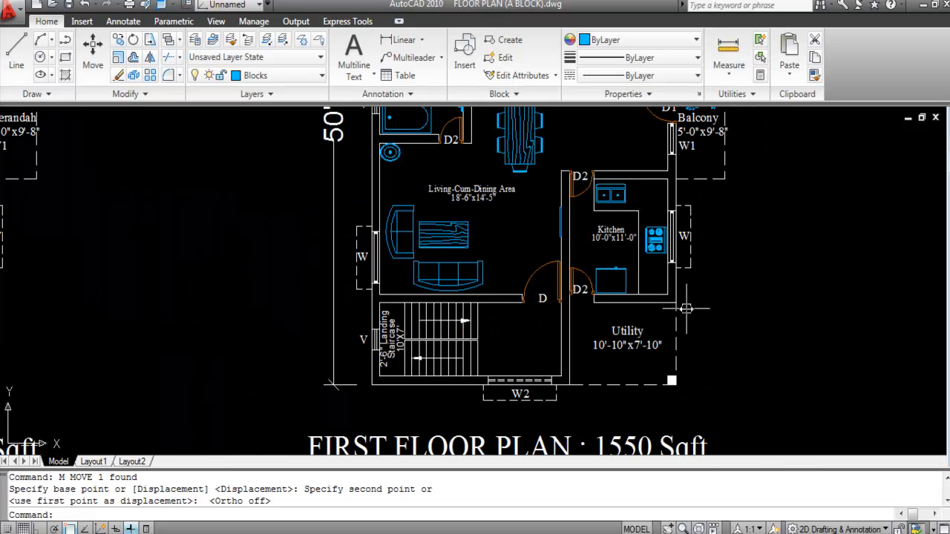
Step: Zoom around the drawing to inspect the ground- and first-floor plans
{"action": "scroll", "coordinate": [659, 324], "scroll_direction": "down", "scroll_amount": 4}
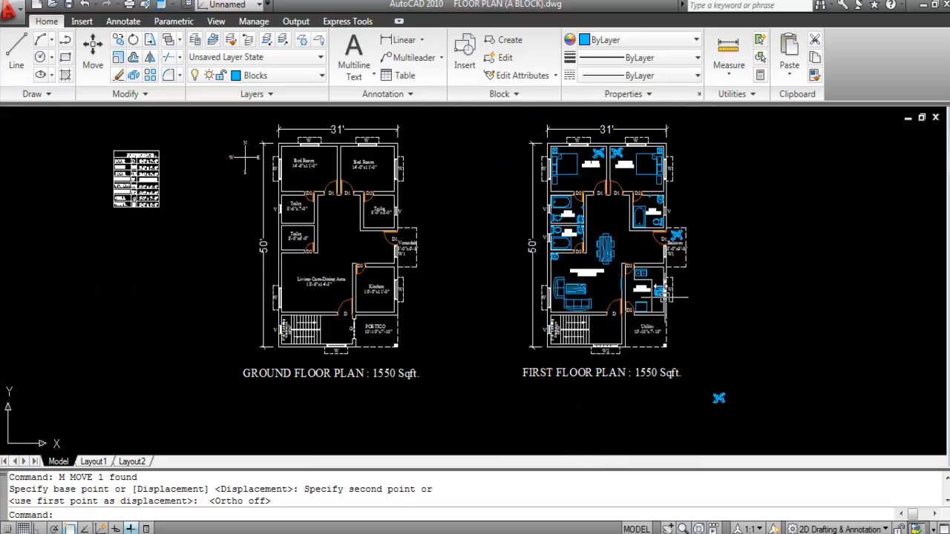
{"action": "scroll", "coordinate": [640, 274], "scroll_direction": "up", "scroll_amount": 1}
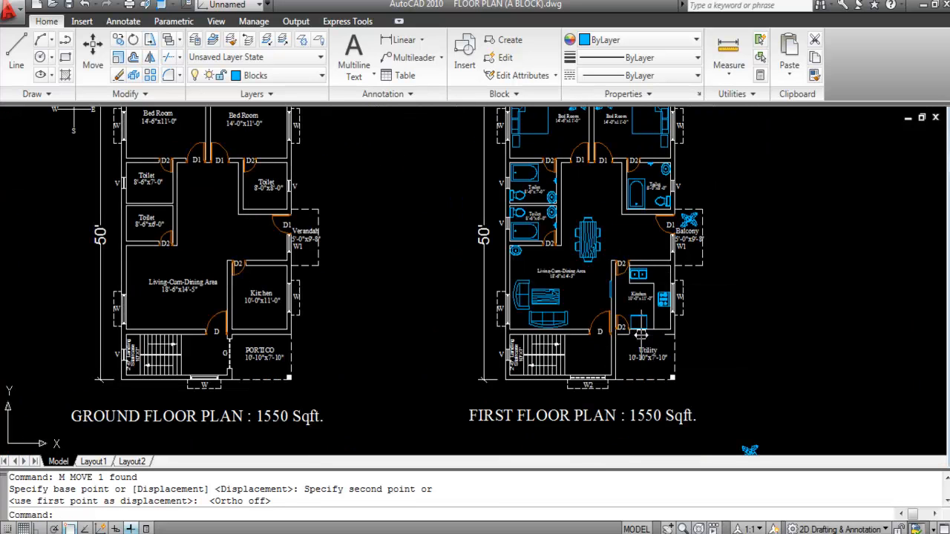
{"action": "scroll", "coordinate": [644, 333], "scroll_direction": "down", "scroll_amount": 2}
{"action": "scroll", "coordinate": [668, 274], "scroll_direction": "up", "scroll_amount": 2}
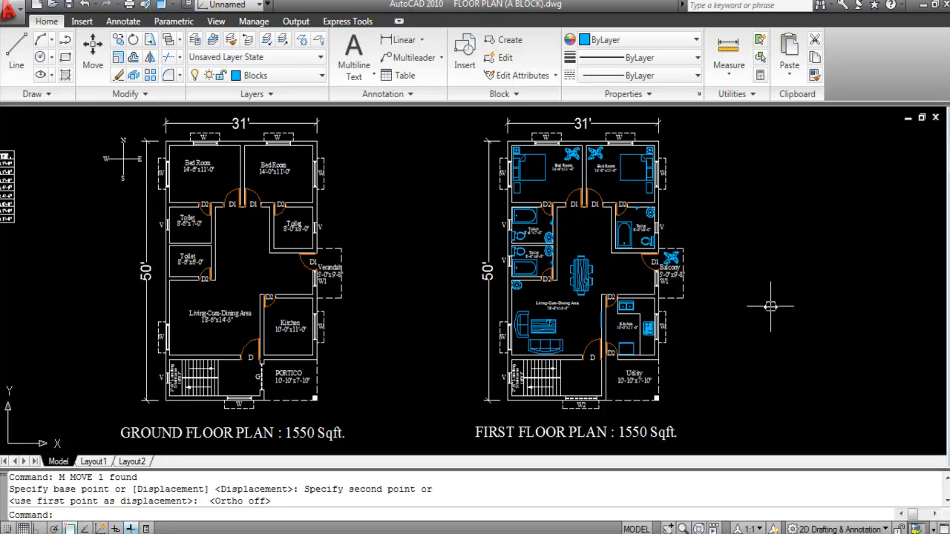
{"action": "scroll", "coordinate": [548, 319], "scroll_direction": "up", "scroll_amount": 2}
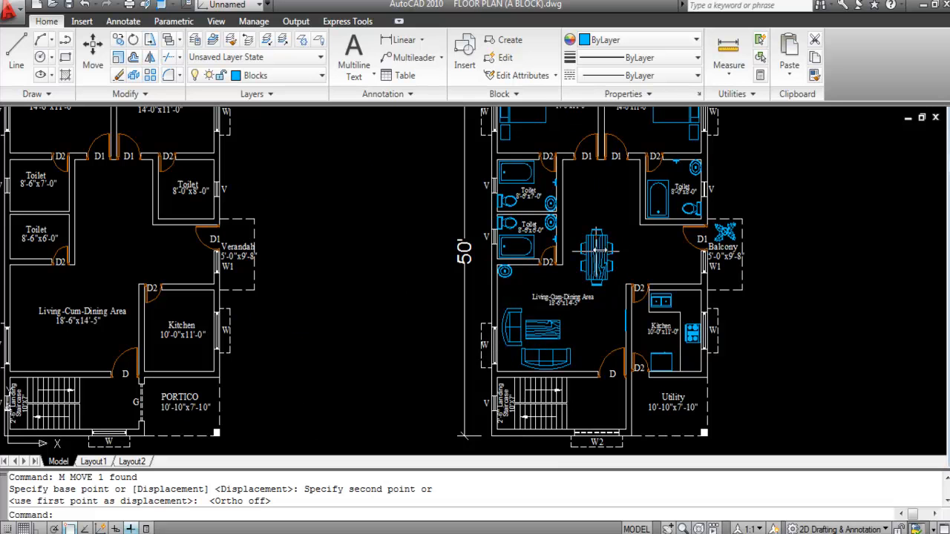
{"action": "scroll", "coordinate": [542, 252], "scroll_direction": "up", "scroll_amount": 2}
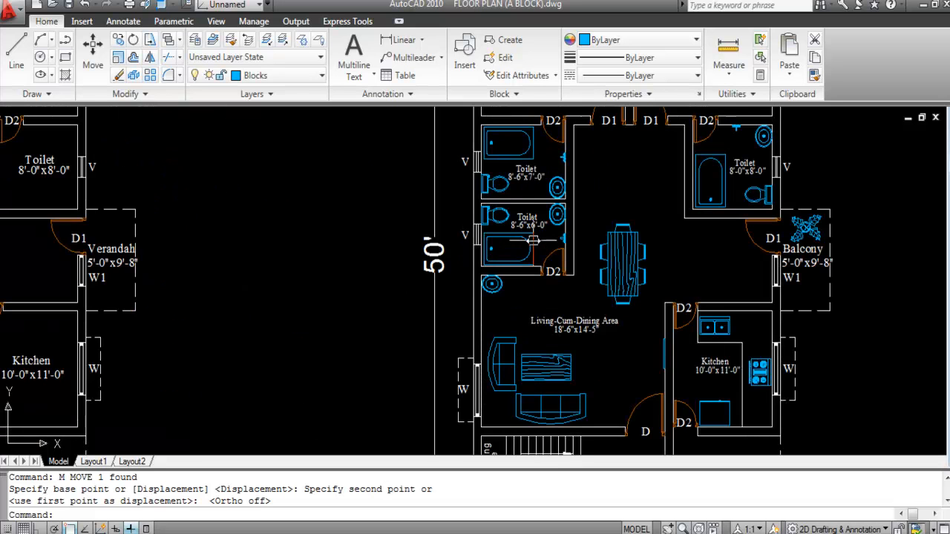
{"action": "scroll", "coordinate": [508, 278], "scroll_direction": "up", "scroll_amount": 2}
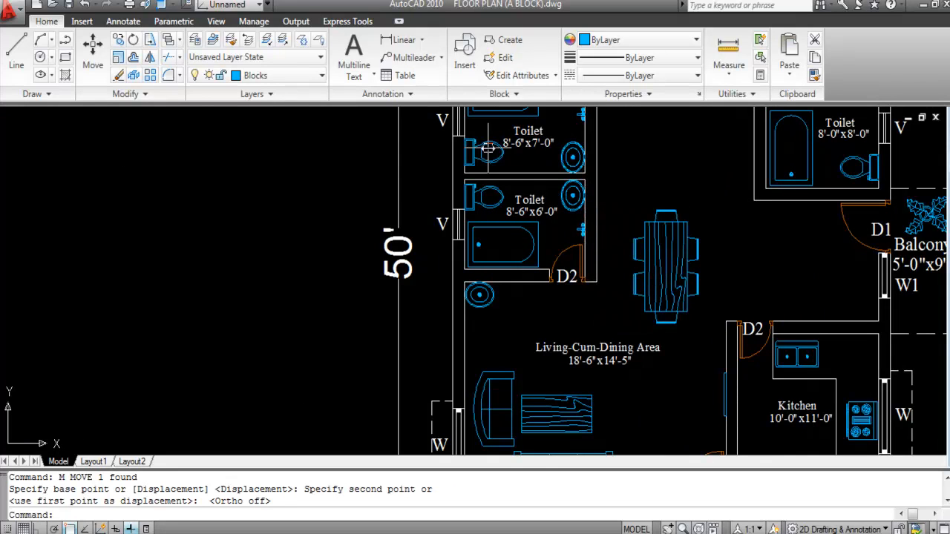
{"action": "scroll", "coordinate": [557, 271], "scroll_direction": "down", "scroll_amount": 4}
{"action": "scroll", "coordinate": [549, 169], "scroll_direction": "up", "scroll_amount": 3}
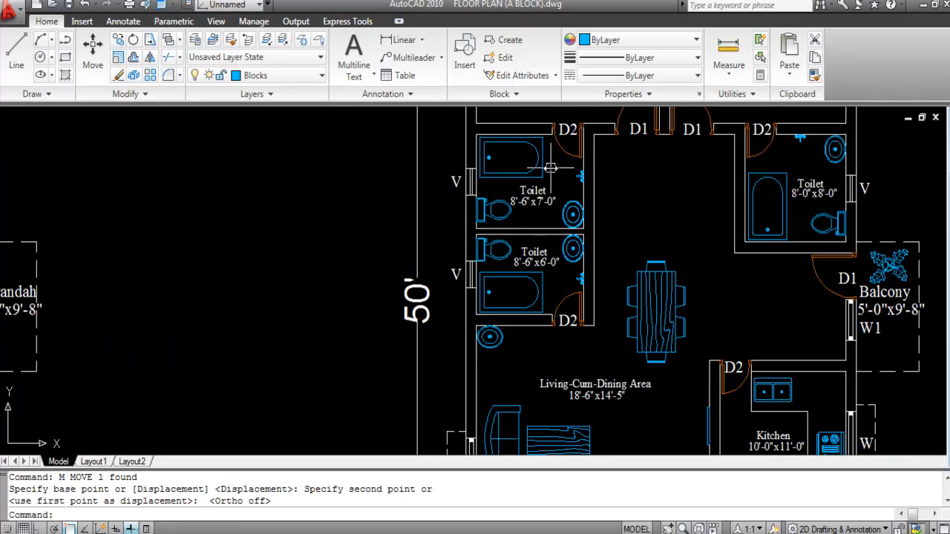
{"action": "scroll", "coordinate": [512, 208], "scroll_direction": "down", "scroll_amount": 3}
{"action": "scroll", "coordinate": [642, 221], "scroll_direction": "up", "scroll_amount": 3}
{"action": "scroll", "coordinate": [642, 221], "scroll_direction": "up", "scroll_amount": 2}
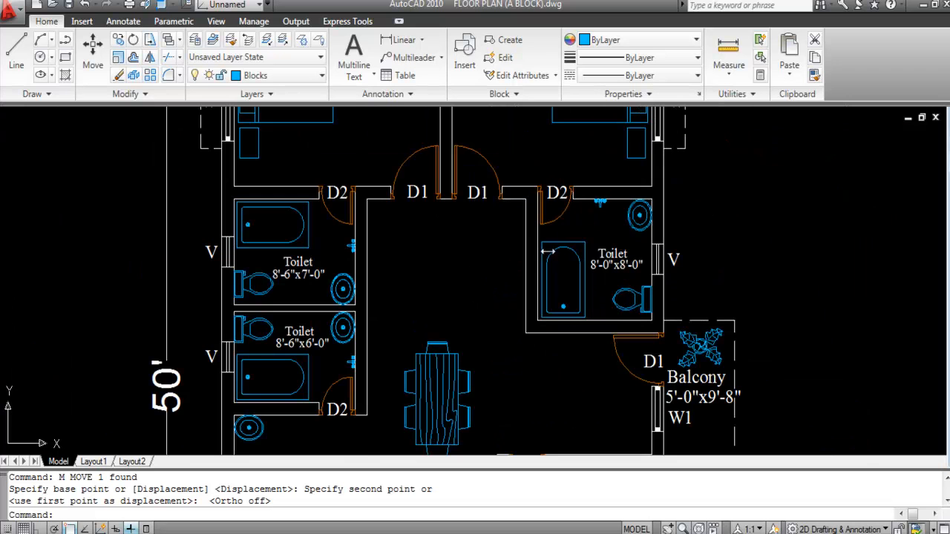
{"action": "scroll", "coordinate": [653, 297], "scroll_direction": "down", "scroll_amount": 2}
{"action": "scroll", "coordinate": [544, 228], "scroll_direction": "up", "scroll_amount": 3}
{"action": "scroll", "coordinate": [543, 227], "scroll_direction": "down", "scroll_amount": 2}
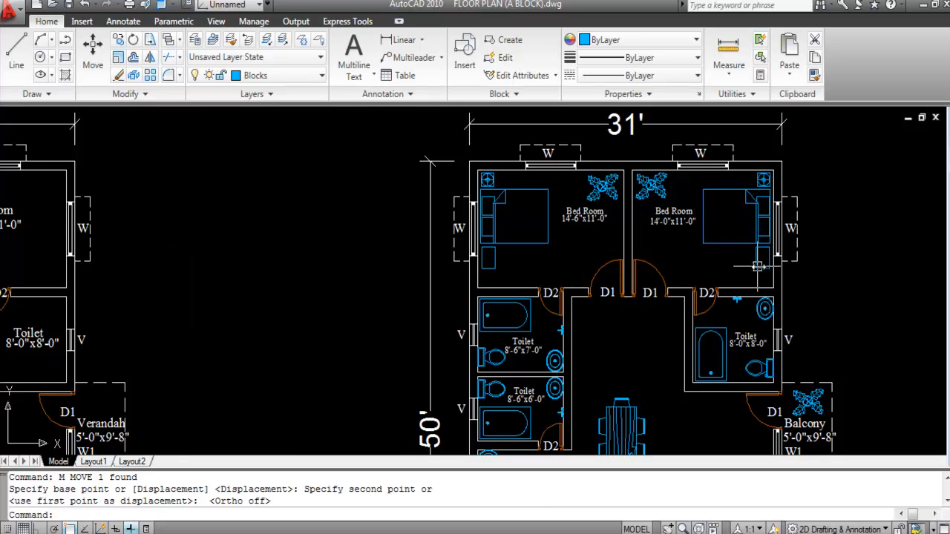
{"action": "scroll", "coordinate": [659, 199], "scroll_direction": "down", "scroll_amount": 2}
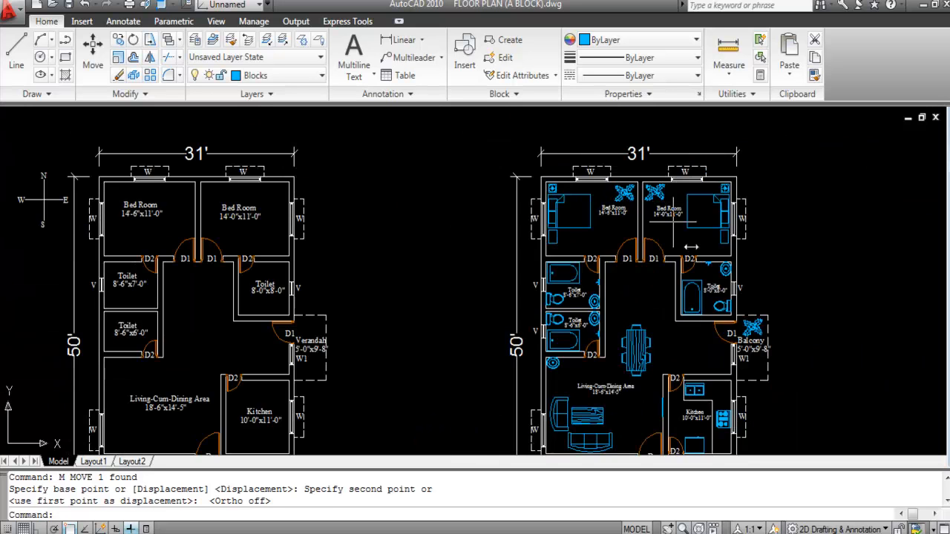
{"action": "scroll", "coordinate": [719, 297], "scroll_direction": "up", "scroll_amount": 1}
{"action": "scroll", "coordinate": [644, 245], "scroll_direction": "down", "scroll_amount": 2}
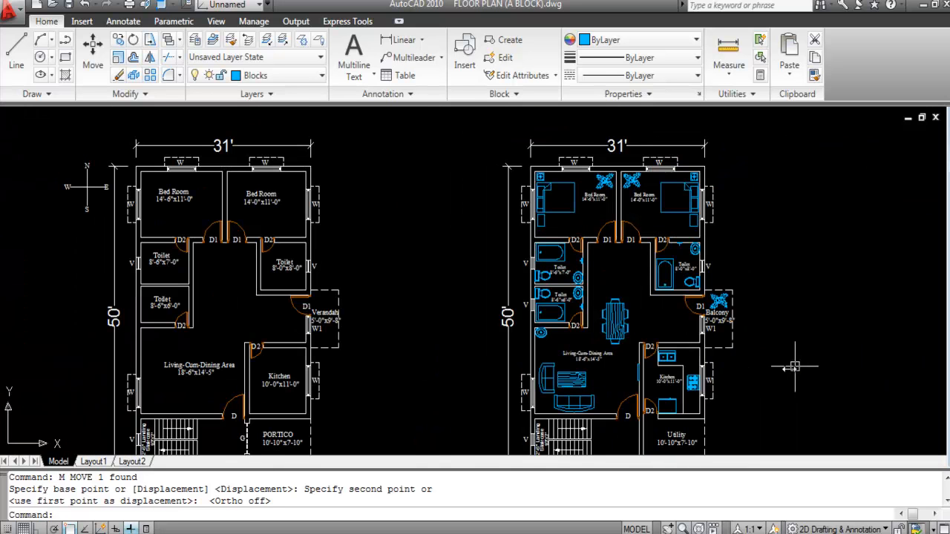
{"action": "scroll", "coordinate": [724, 364], "scroll_direction": "up", "scroll_amount": 2}
{"action": "scroll", "coordinate": [641, 278], "scroll_direction": "down", "scroll_amount": 3}
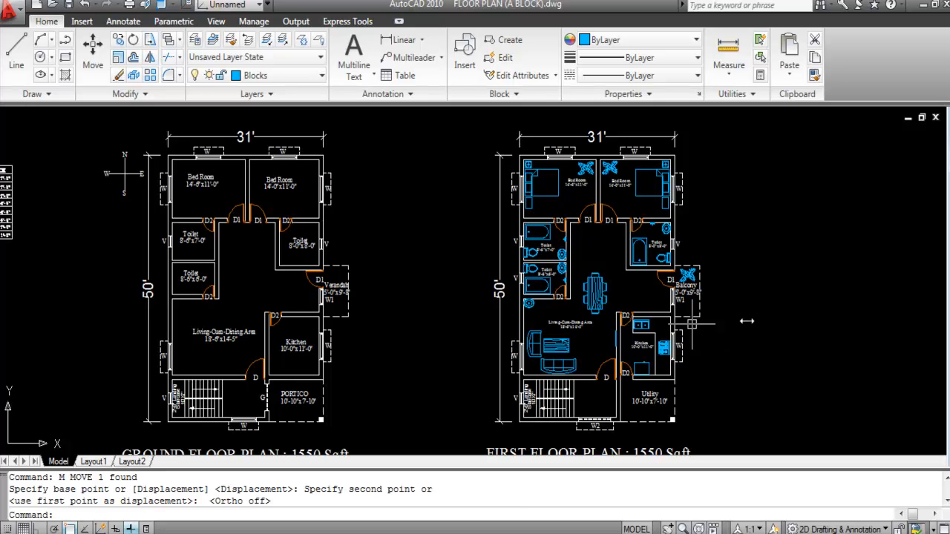
Step: Erase the stray blue ceiling-fan block below the first-floor plan title
{"action": "scroll", "coordinate": [471, 256], "scroll_direction": "down", "scroll_amount": 2}
{"action": "scroll", "coordinate": [642, 310], "scroll_direction": "up", "scroll_amount": 2}
{"action": "left_click", "coordinate": [638, 443]}
{"action": "key", "text": "Delete"}
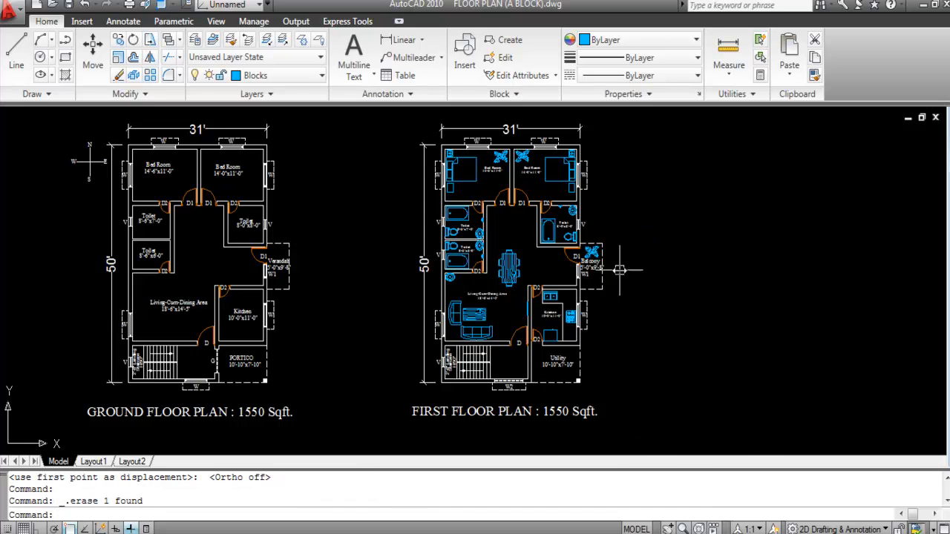